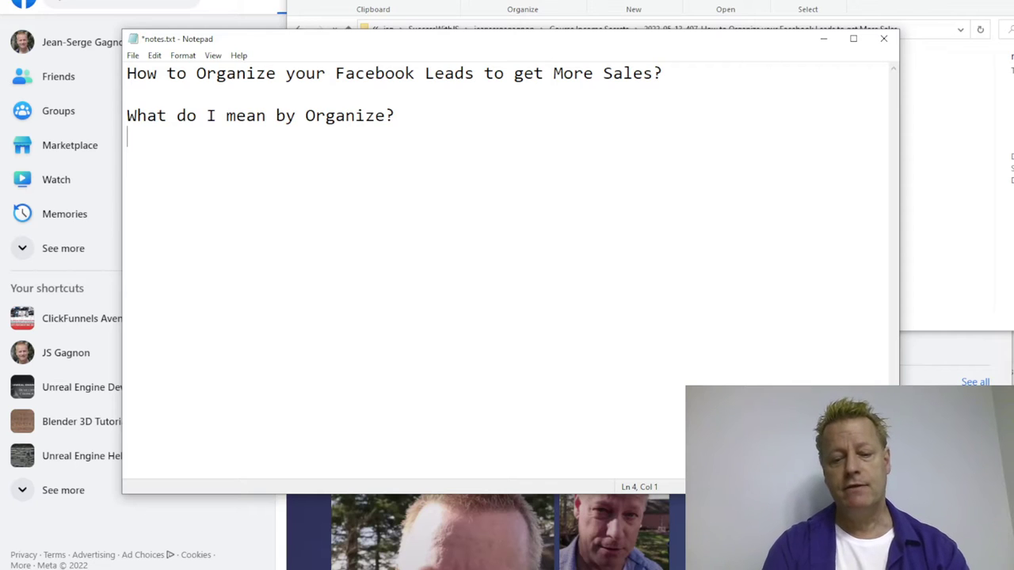
Step: Write "1- Knowing how many you have contacted" under the Organize question and start a second item with "2-"
{"action": "type", "text": "1- "}
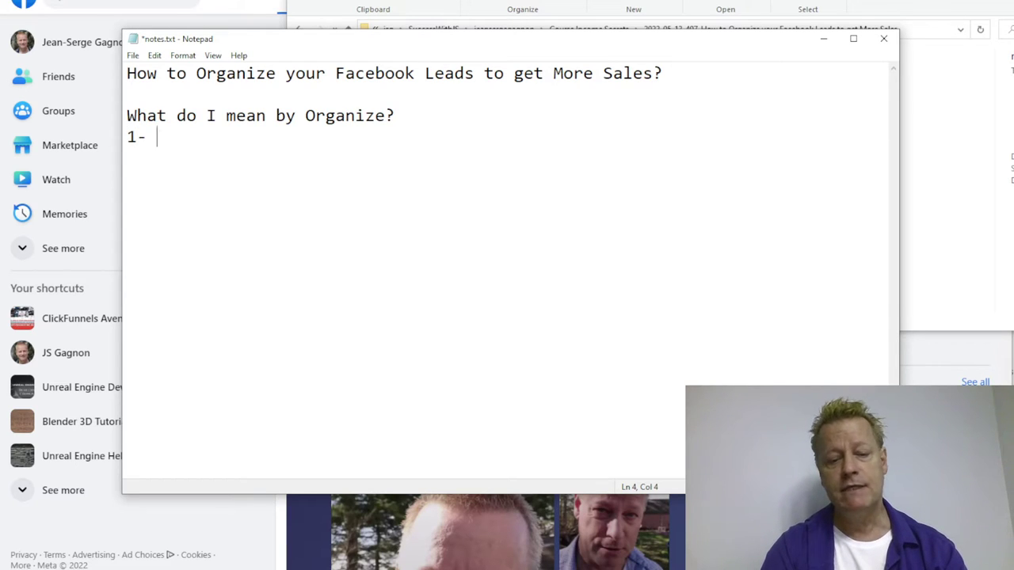
{"action": "type", "text": "Knowing how m"}
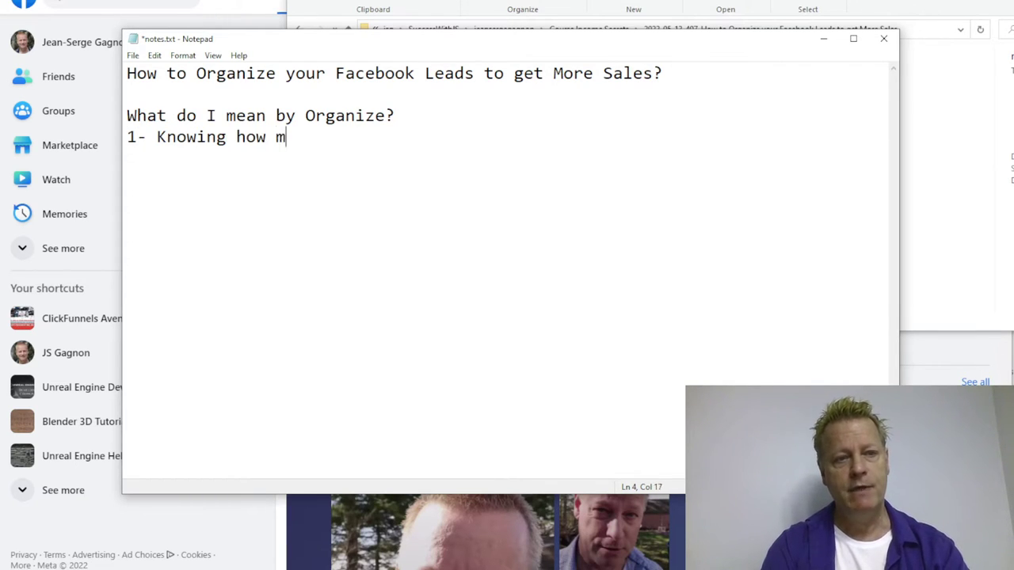
{"action": "type", "text": "any yuo"}
{"action": "key", "text": "BackSpace"}
{"action": "key", "text": "BackSpace"}
{"action": "type", "text": "o"}
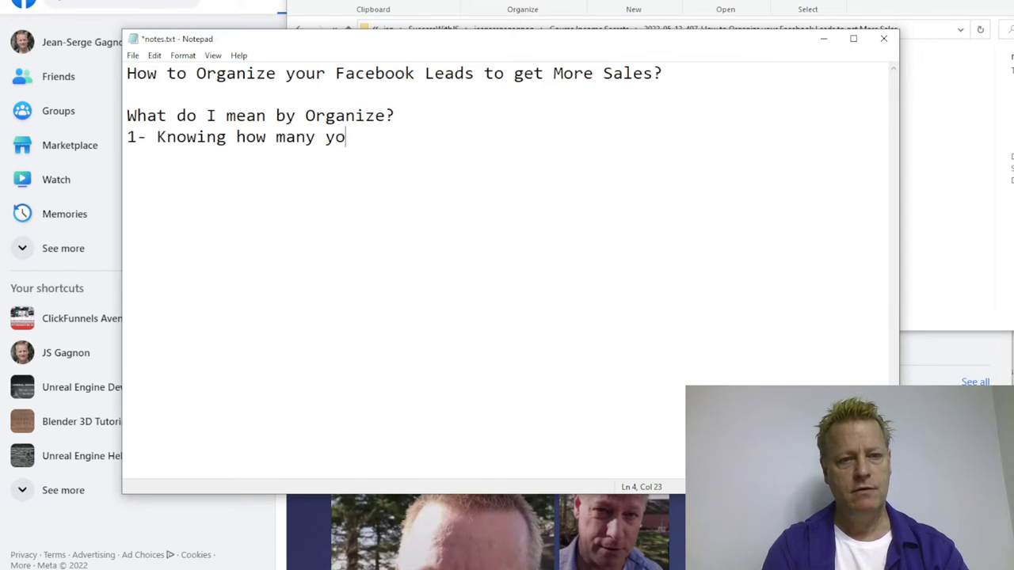
{"action": "type", "text": "u have contacted"}
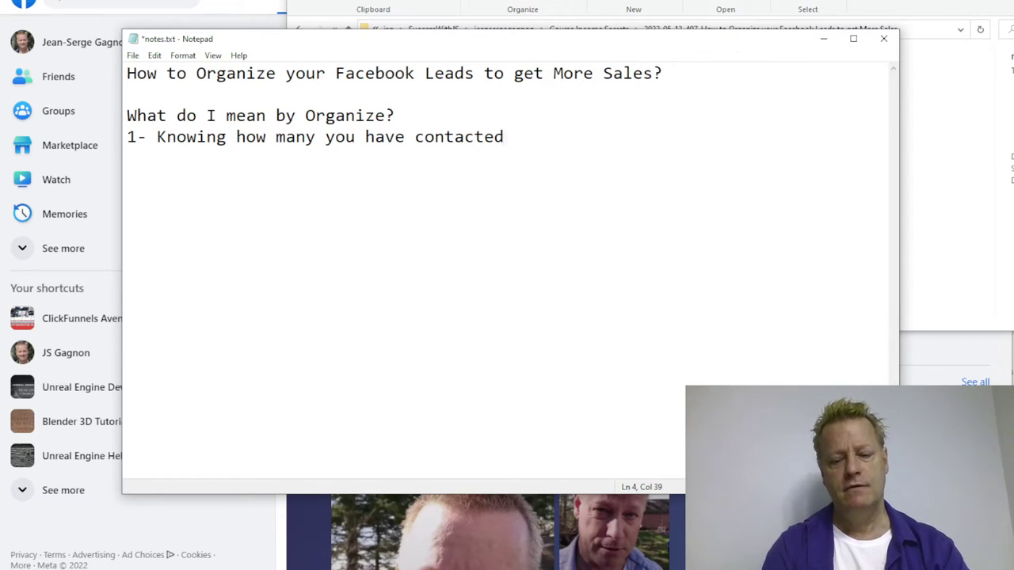
{"action": "key", "text": "Return"}
{"action": "type", "text": "2-"}
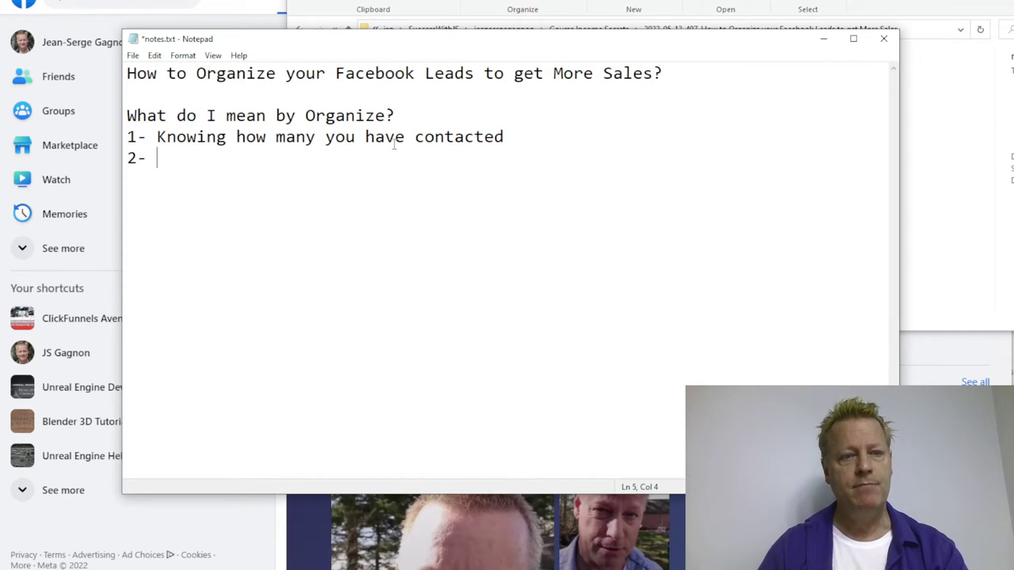
Step: Split the first item into the heading "1- Knowing how many:" and an indented sub-bullet "- you have contacted"
{"action": "left_click", "coordinate": [324, 138]}
{"action": "type", "text": ":"}
{"action": "key", "text": "Return"}
{"action": "type", "text": "-"}
{"action": "left_click", "coordinate": [442, 188]}
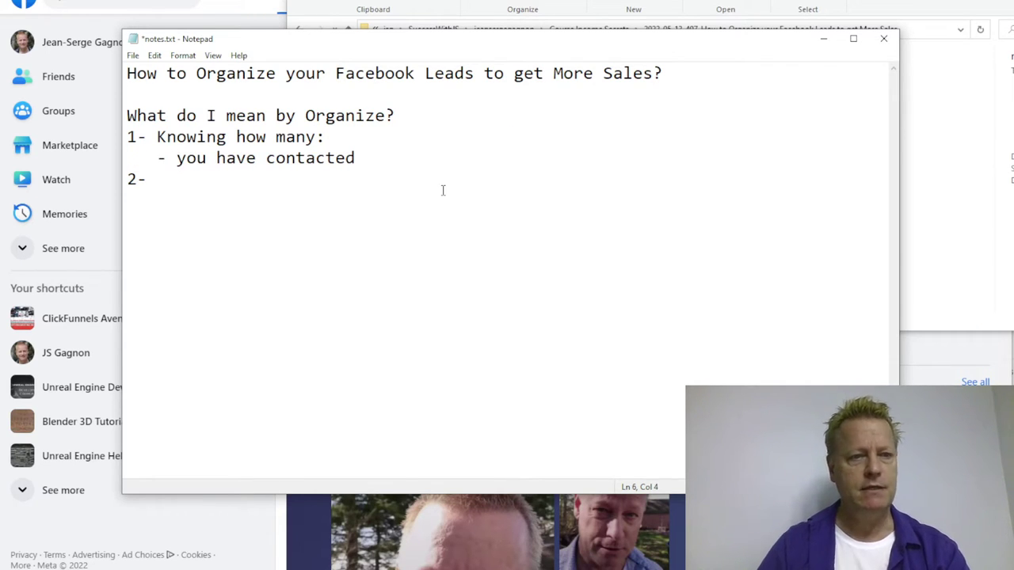
Step: Add "you" to the end of the heading before its colon and remove "you" from the sub-bullet
{"action": "left_click", "coordinate": [323, 137]}
{"action": "type", "text": "you"}
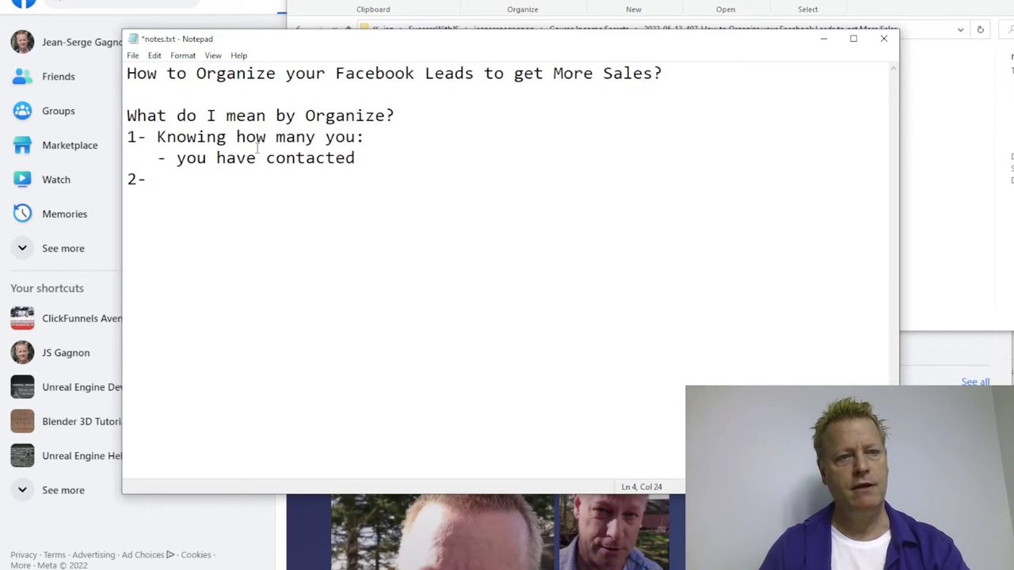
{"action": "left_click", "coordinate": [194, 158]}
{"action": "double_click", "coordinate": [191, 159]}
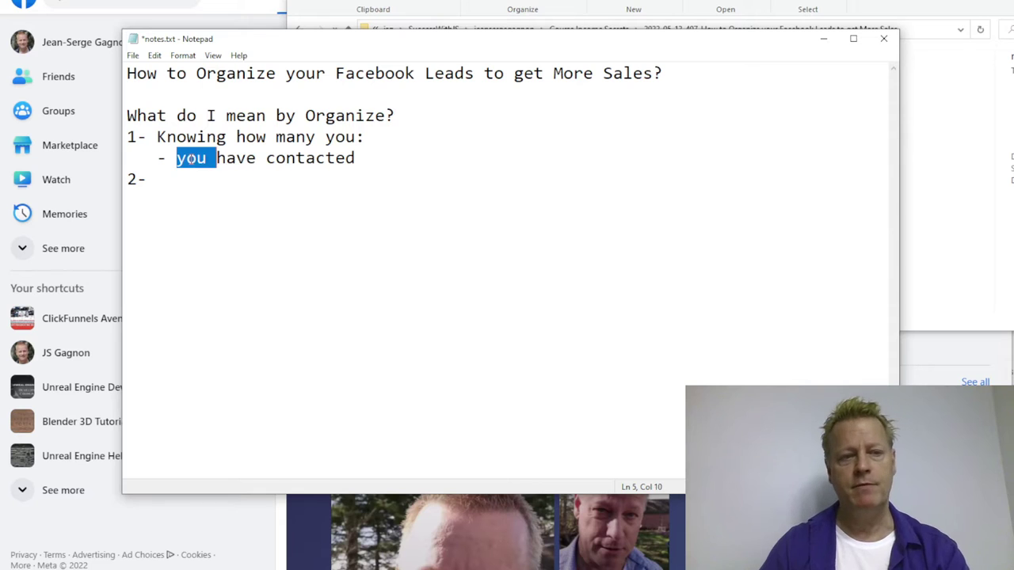
{"action": "key", "text": "BackSpace"}
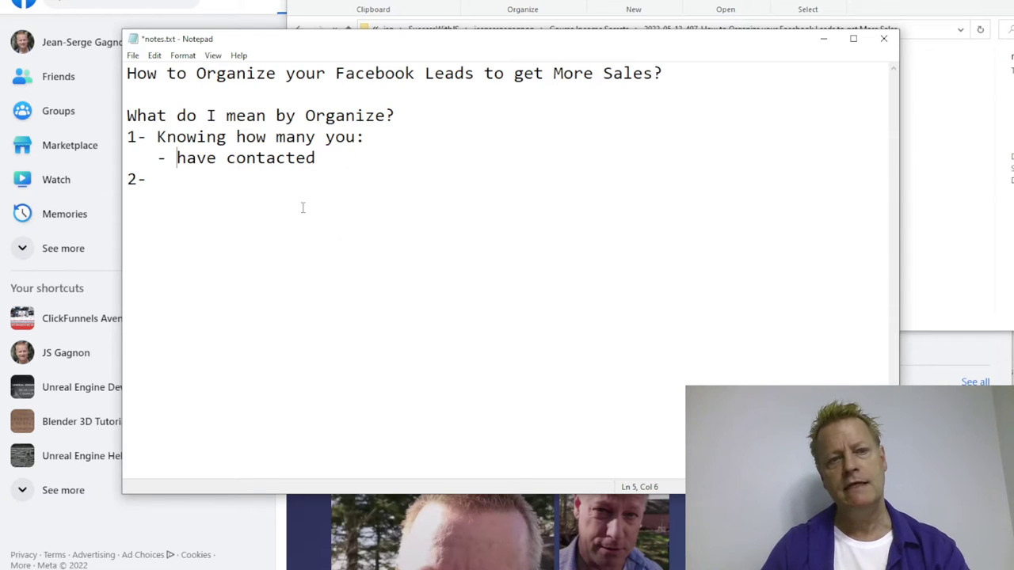
Step: Add the sub-bullets "- have answered you" and "- have looked at your thing" below "have contacted"
{"action": "left_click", "coordinate": [332, 158]}
{"action": "key", "text": "Return"}
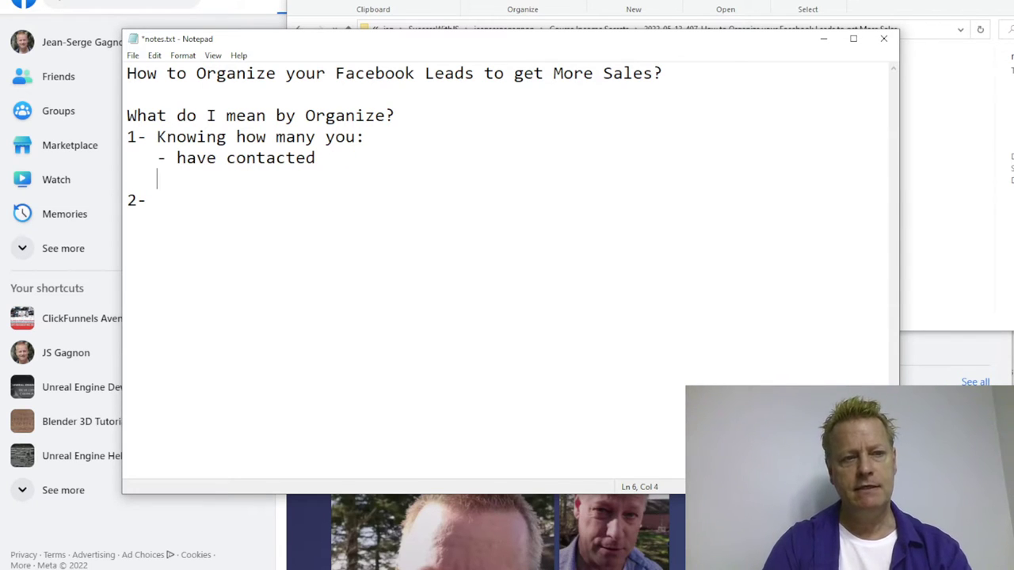
{"action": "type", "text": "- have "}
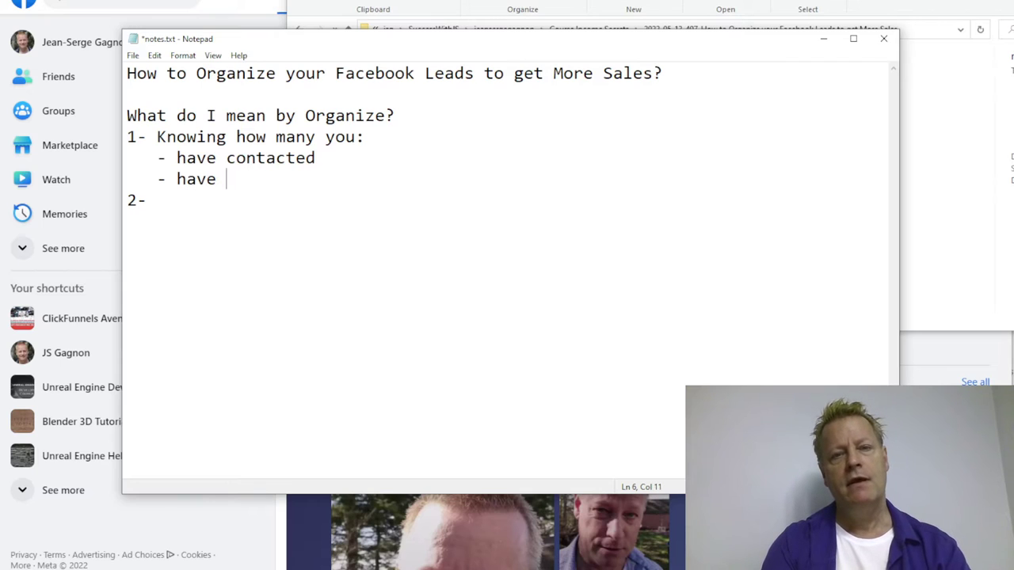
{"action": "type", "text": "answered you"}
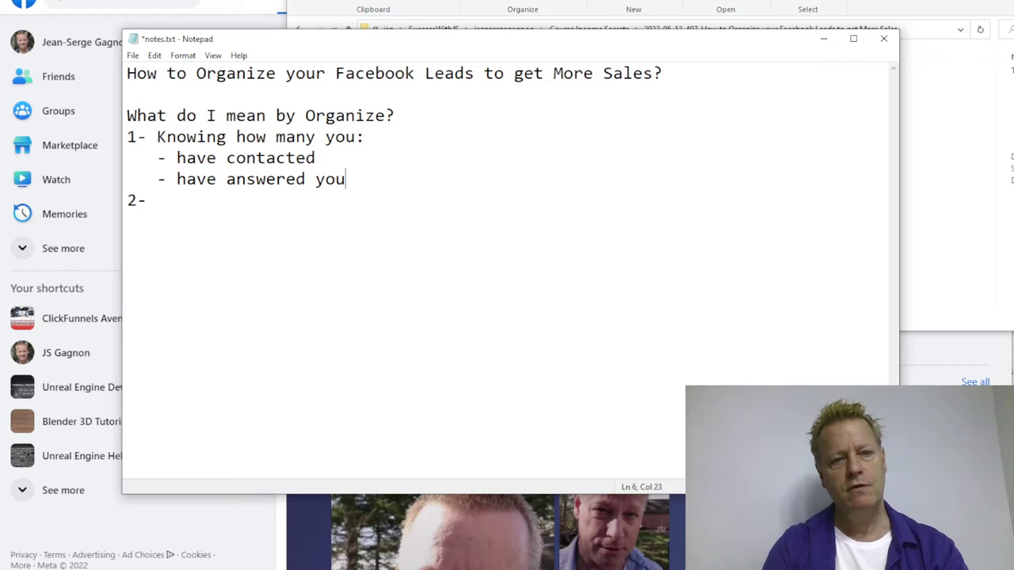
{"action": "key", "text": "Return"}
{"action": "type", "text": "- "}
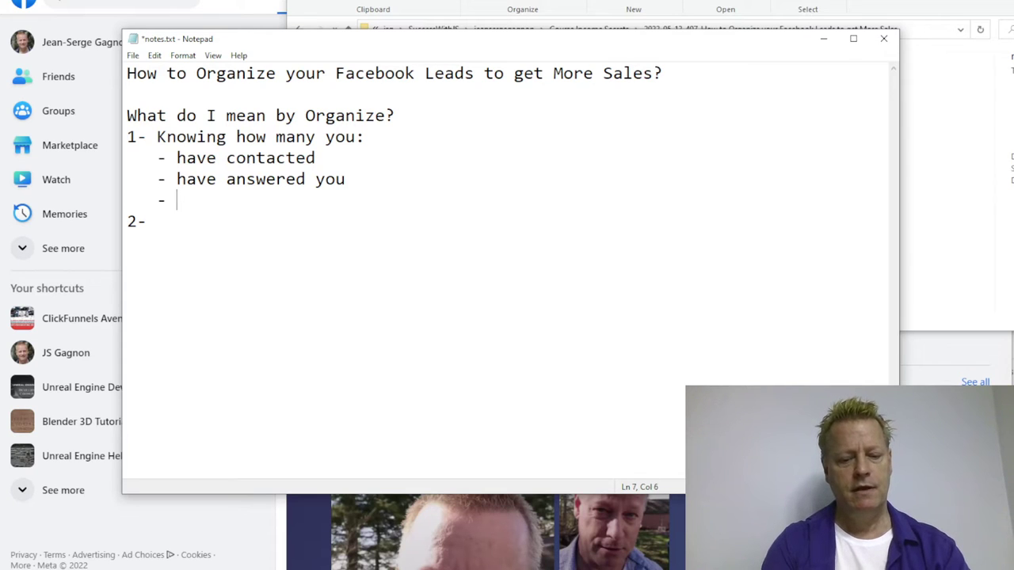
{"action": "type", "text": "have looked"}
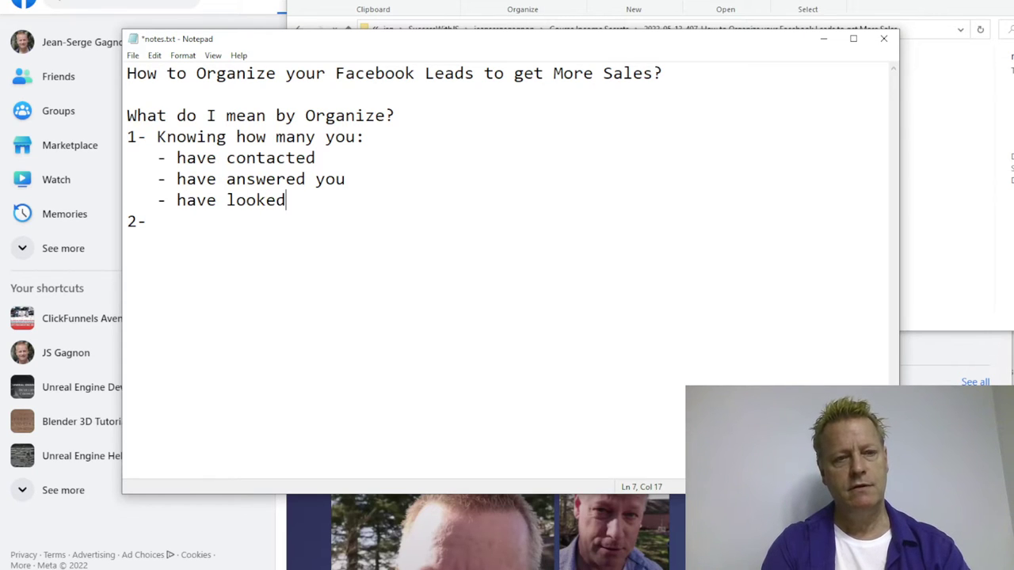
{"action": "type", "text": " at your thing"}
Step: Add the sub-bullet "- have tried your time" with its spelling corrected, followed by an empty line
{"action": "key", "text": "Return"}
{"action": "type", "text": "- have"}
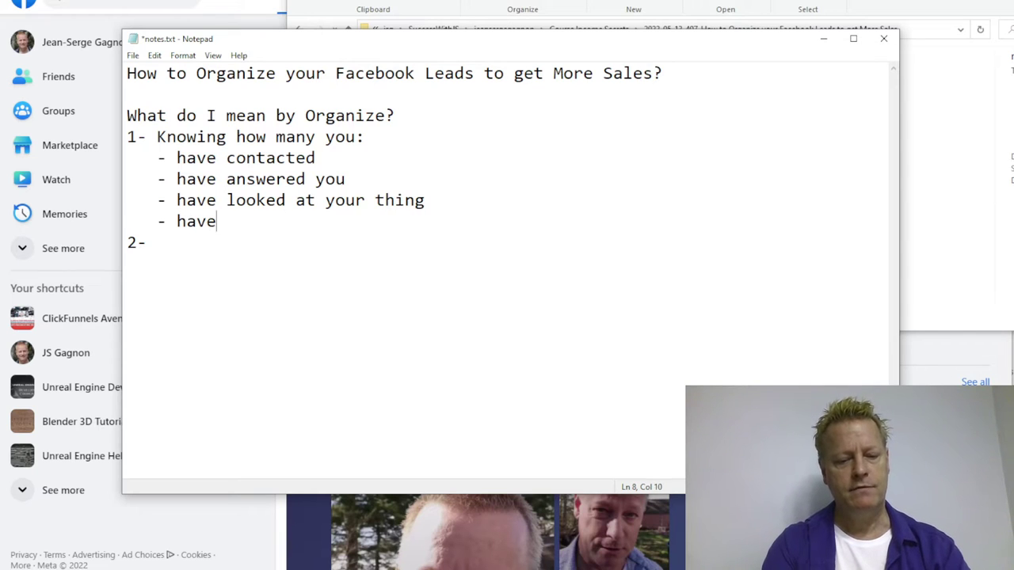
{"action": "type", "text": " triec your time"}
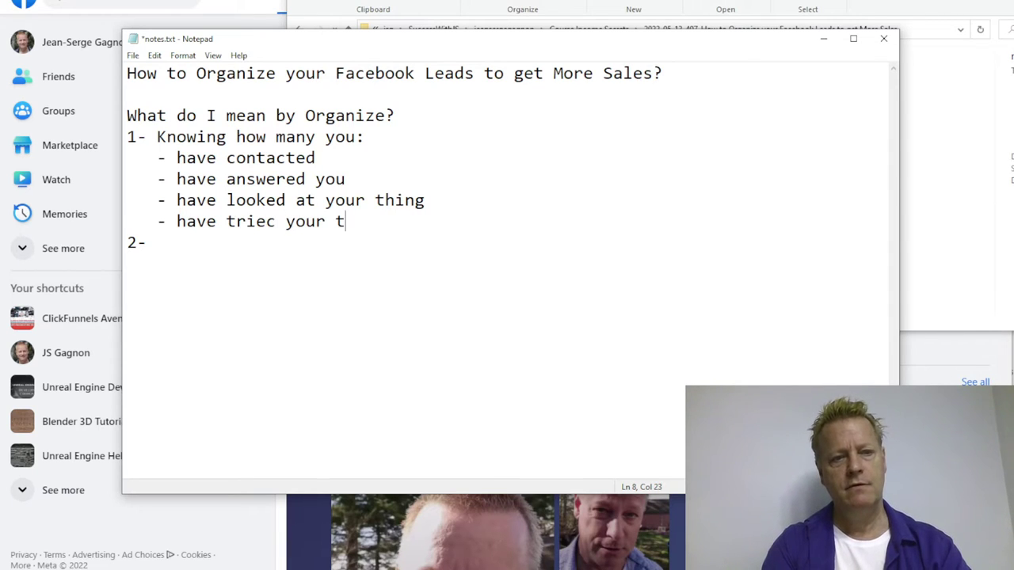
{"action": "left_click", "coordinate": [275, 221]}
{"action": "key", "text": "BackSpace"}
{"action": "type", "text": "d"}
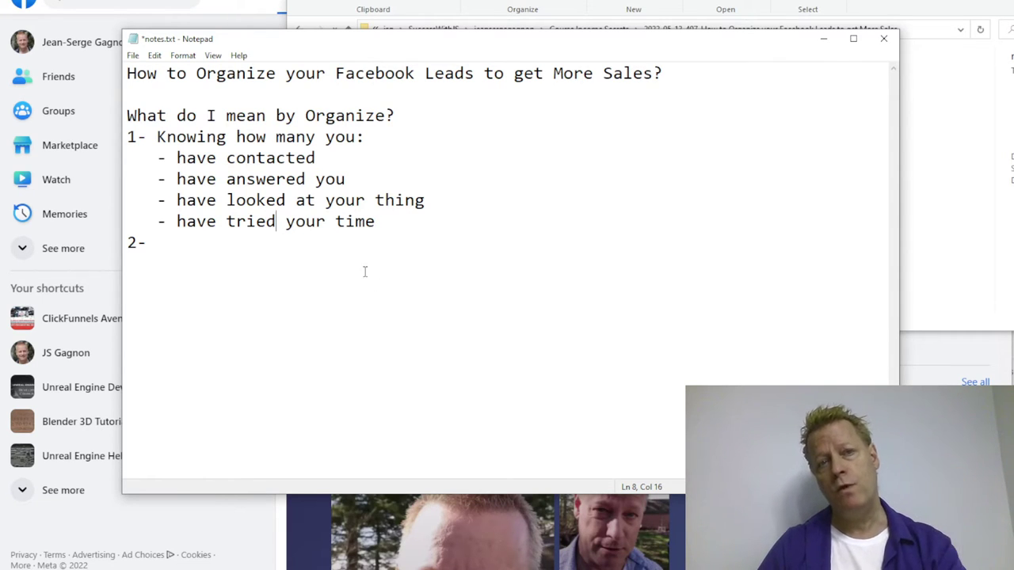
{"action": "left_click", "coordinate": [380, 222]}
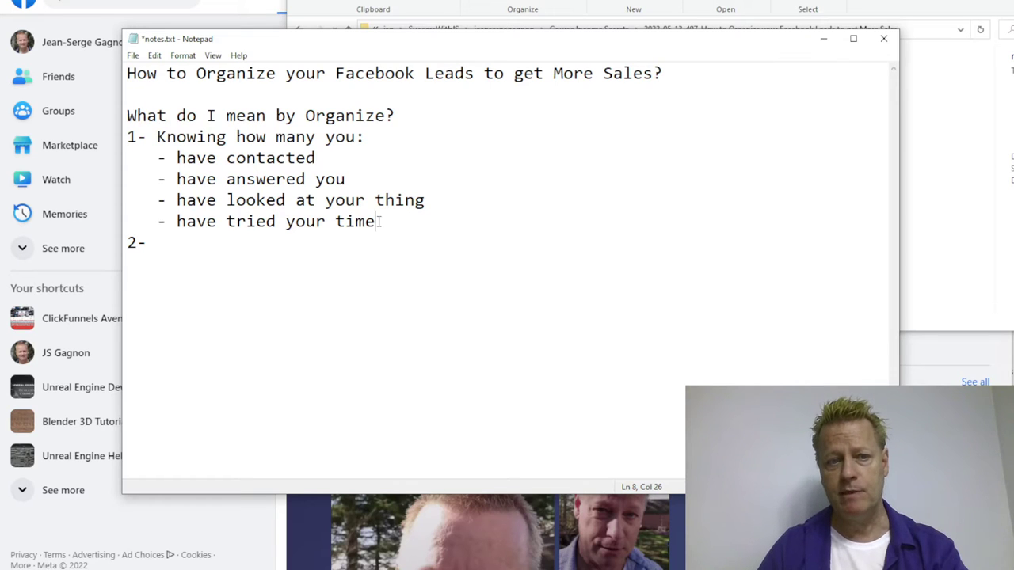
{"action": "key", "text": "Return"}
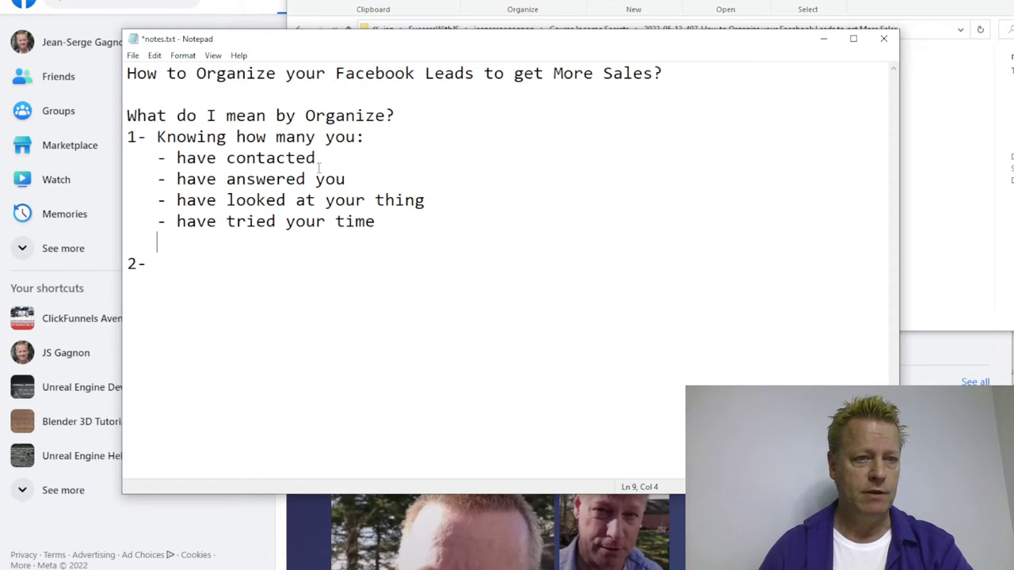
Step: Insert the sub-bullet "- have engaged on their posts" directly under the "Knowing how many you:" heading
{"action": "left_click", "coordinate": [371, 135]}
{"action": "key", "text": "Return"}
{"action": "type", "text": "- "}
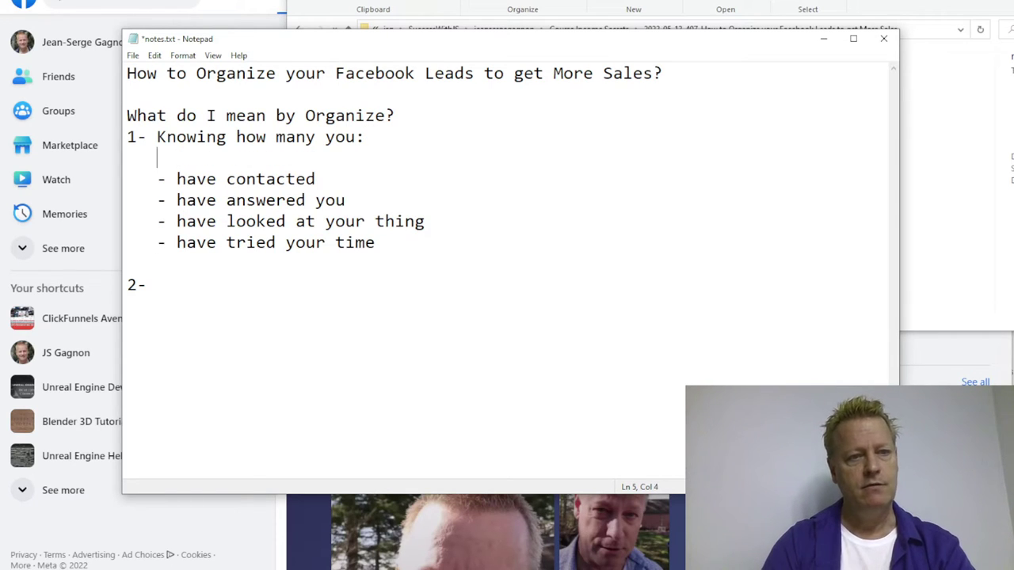
{"action": "type", "text": "have "}
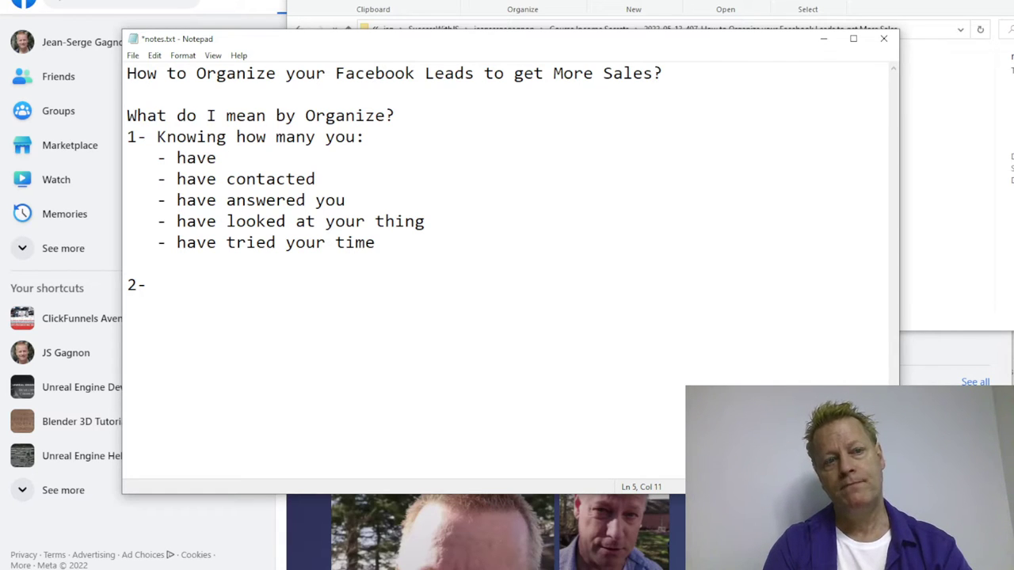
{"action": "type", "text": "engageme"}
{"action": "key", "text": "BackSpace"}
{"action": "key", "text": "BackSpace"}
{"action": "type", "text": "d"}
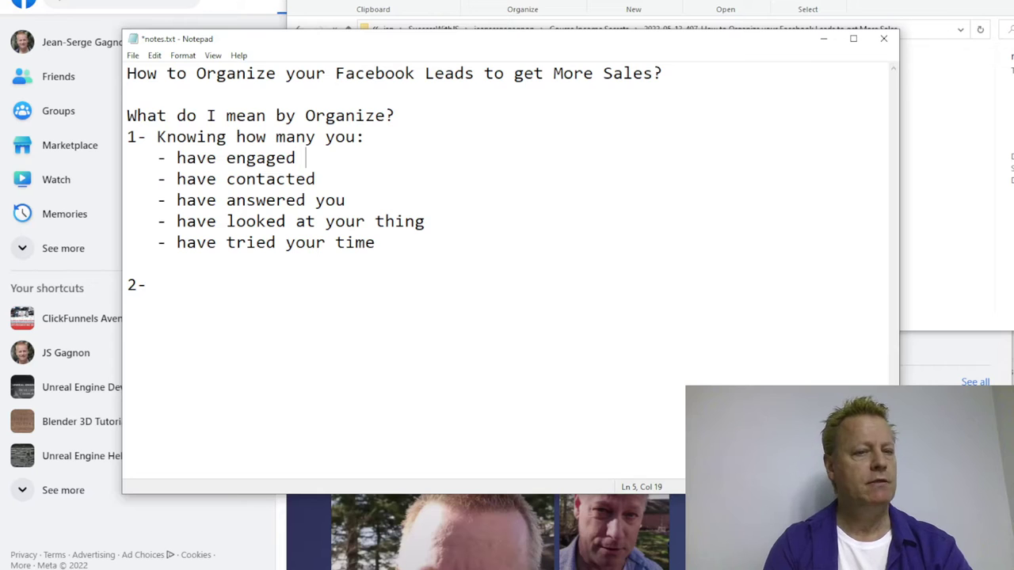
{"action": "type", "text": " on their posts"}
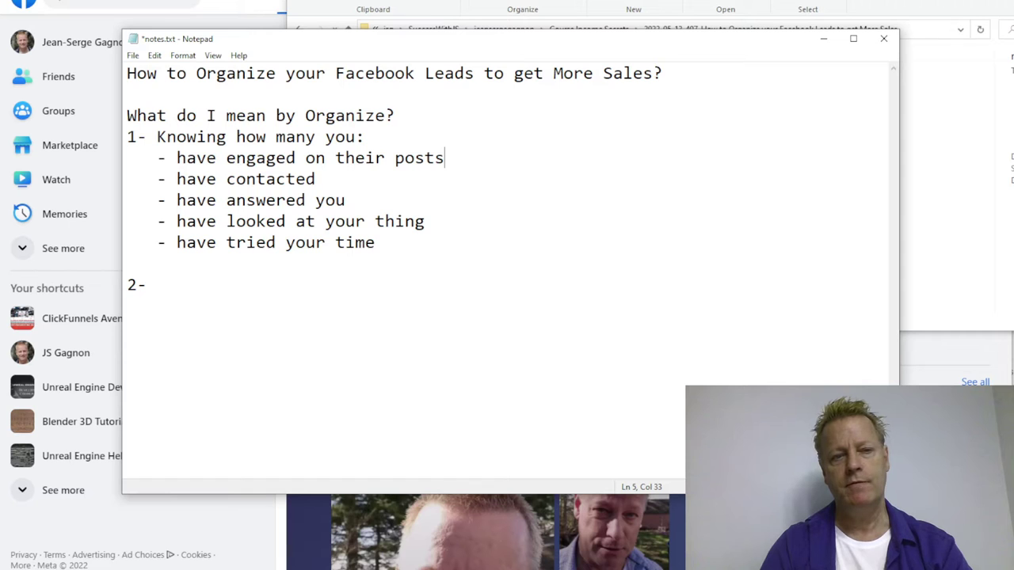
Step: Insert a sub-bullet "- how often" after the engaged line and change its wording to "have often"
{"action": "key", "text": "Return"}
{"action": "type", "text": "- "}
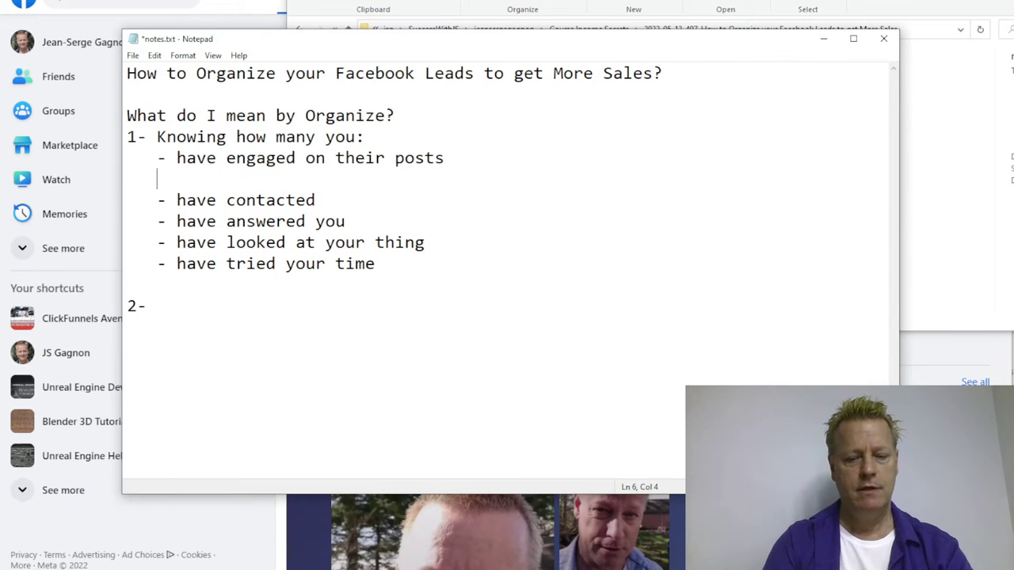
{"action": "type", "text": "how o"}
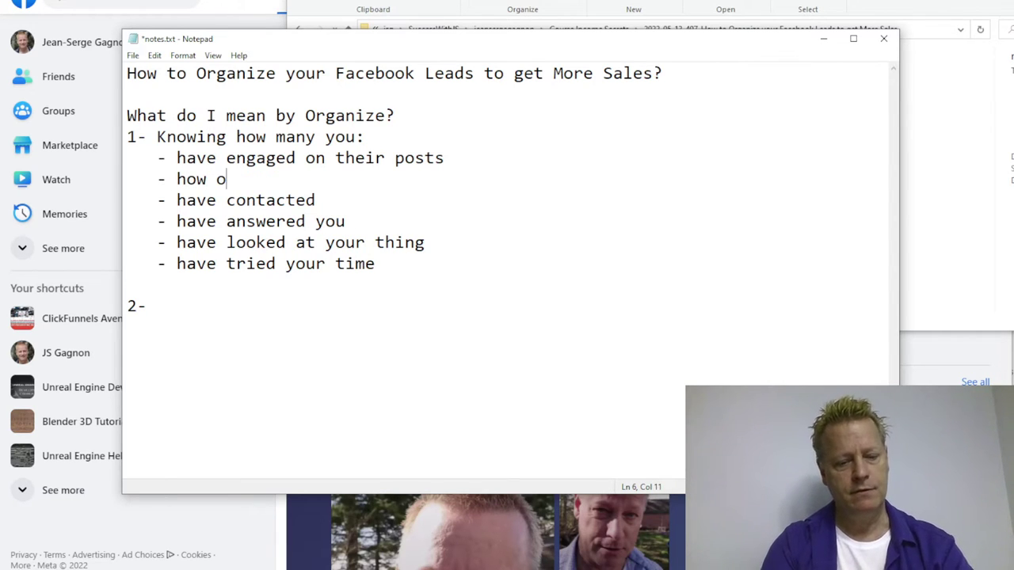
{"action": "type", "text": "ften"}
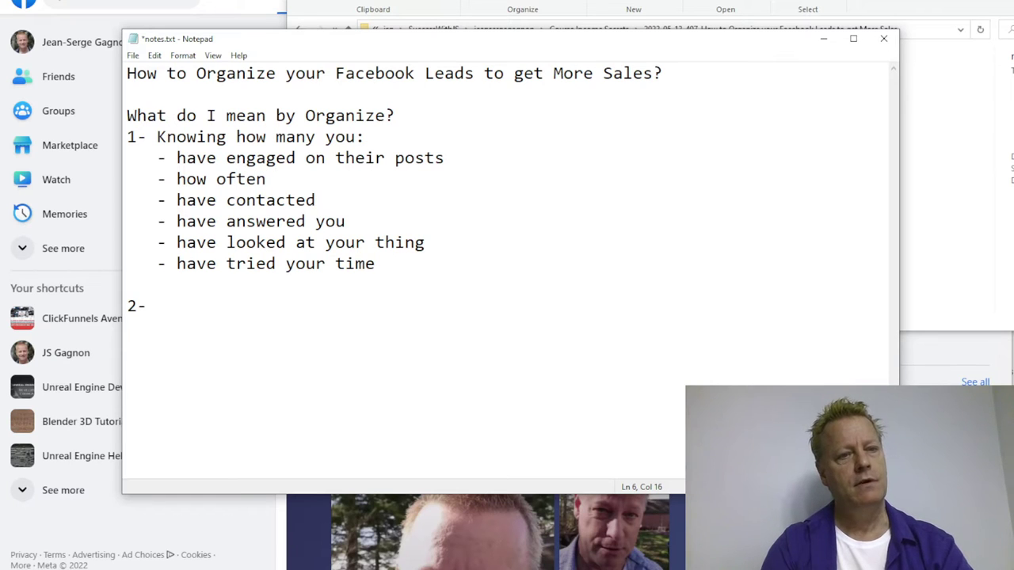
{"action": "double_click", "coordinate": [192, 180]}
{"action": "type", "text": "have"}
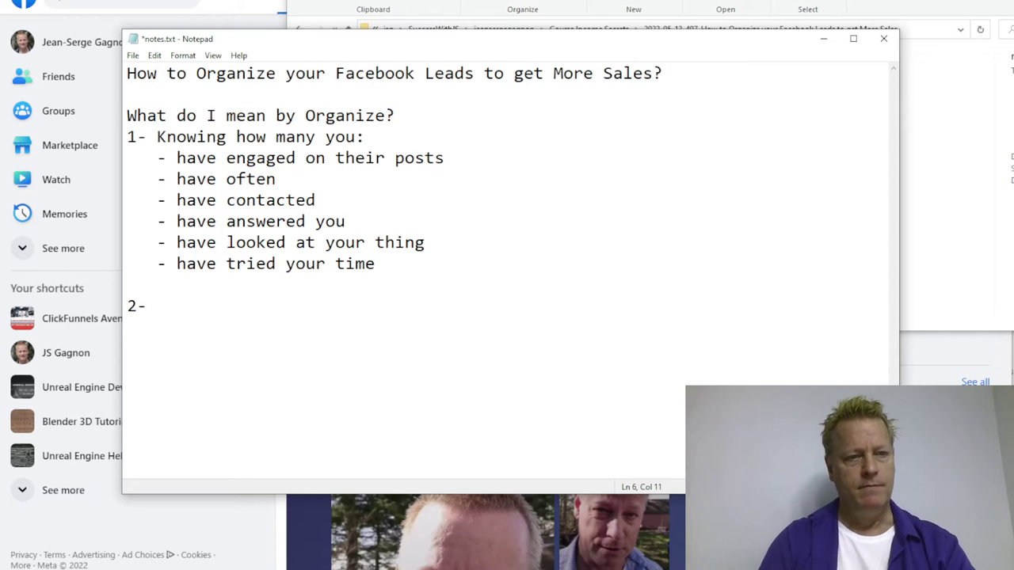
{"action": "double_click", "coordinate": [241, 180]}
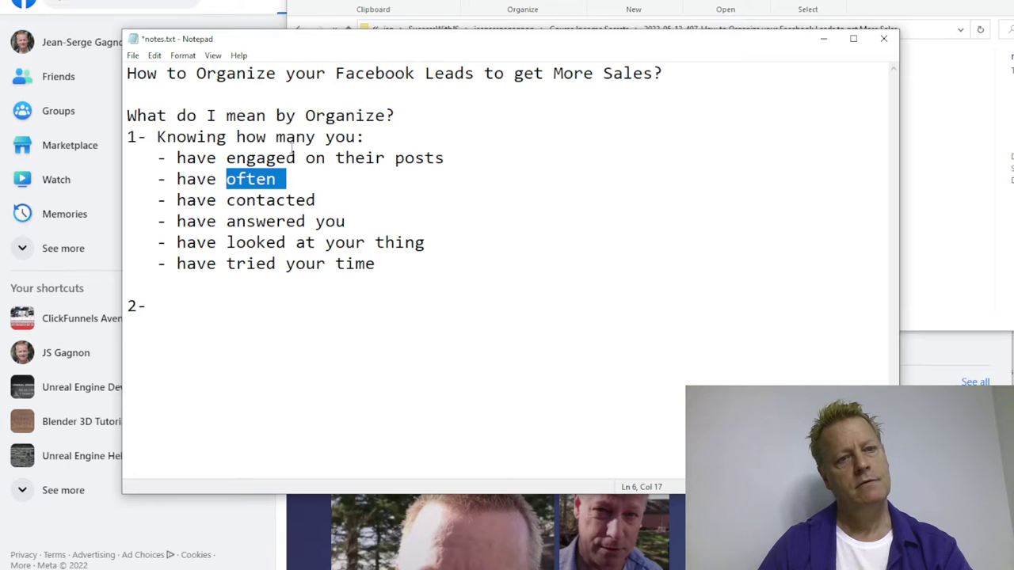
Step: Insert "you" at the start of the engaged, contacted, answered, looked and tried sub-bullets
{"action": "left_click", "coordinate": [178, 157]}
{"action": "type", "text": "you"}
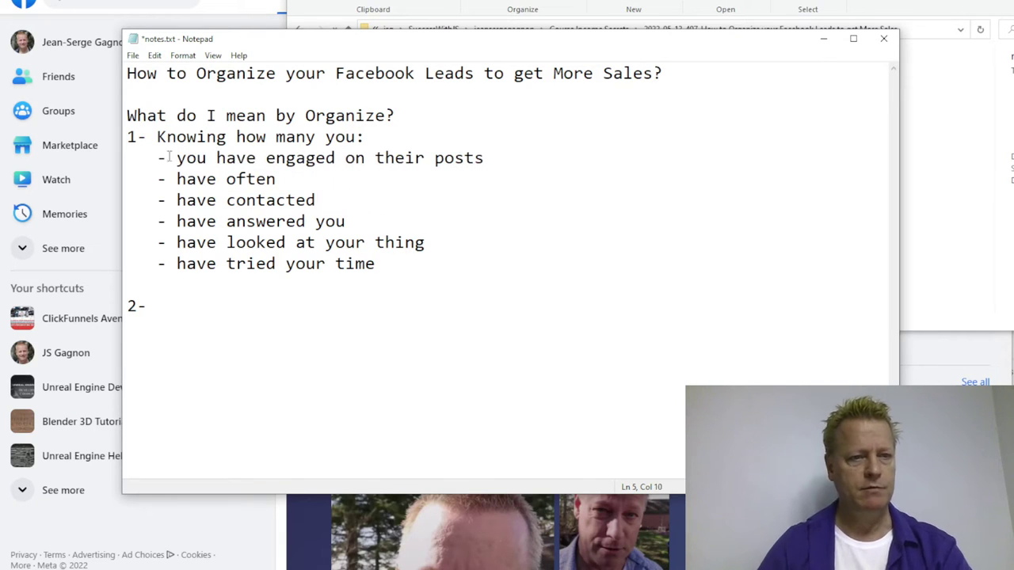
{"action": "double_click", "coordinate": [197, 159]}
{"action": "key", "text": "ctrl+c"}
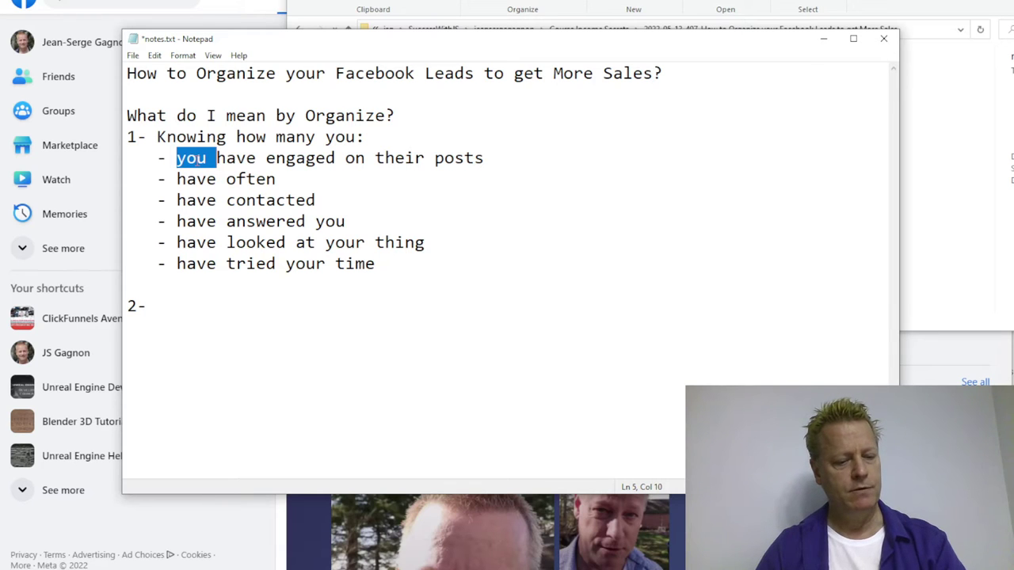
{"action": "left_click", "coordinate": [178, 201]}
{"action": "key", "text": "ctrl+v"}
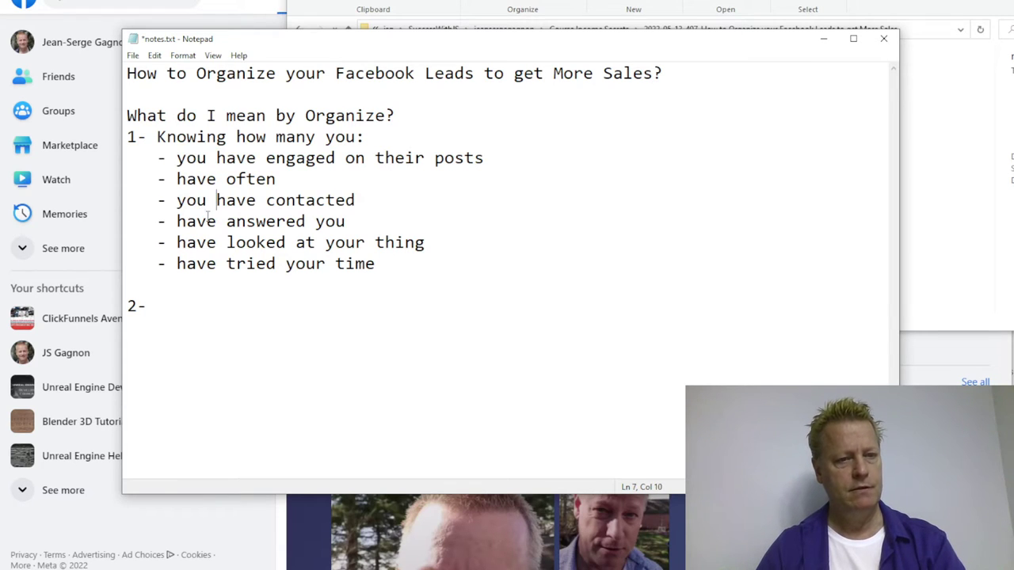
{"action": "left_click", "coordinate": [178, 222]}
{"action": "key", "text": "ctrl+v"}
{"action": "left_click", "coordinate": [178, 243]}
{"action": "key", "text": "ctrl+v"}
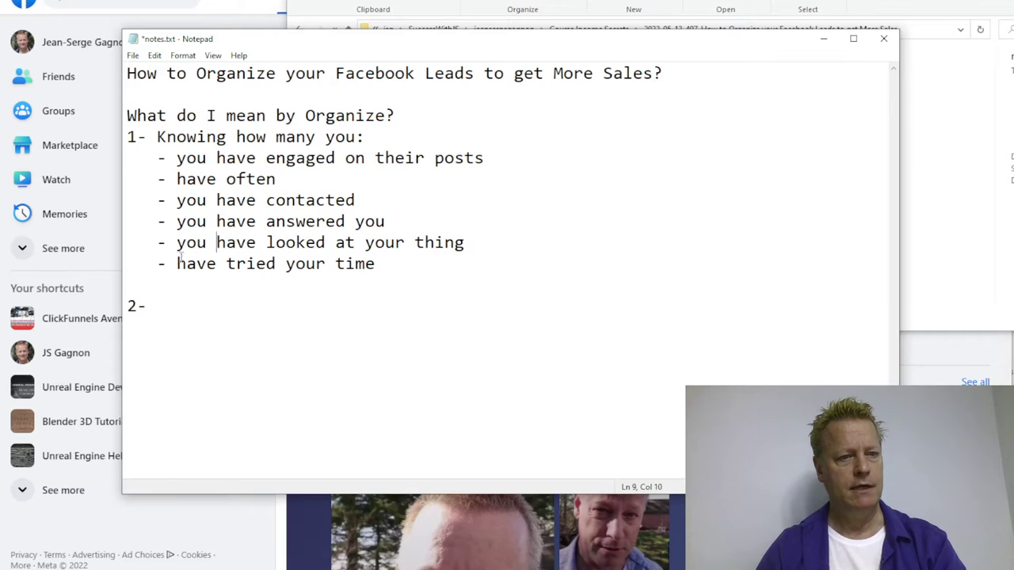
{"action": "left_click", "coordinate": [175, 264]}
{"action": "key", "text": "ctrl+v"}
{"action": "left_click_drag", "start_coordinate": [216, 242], "coordinate": [284, 201]}
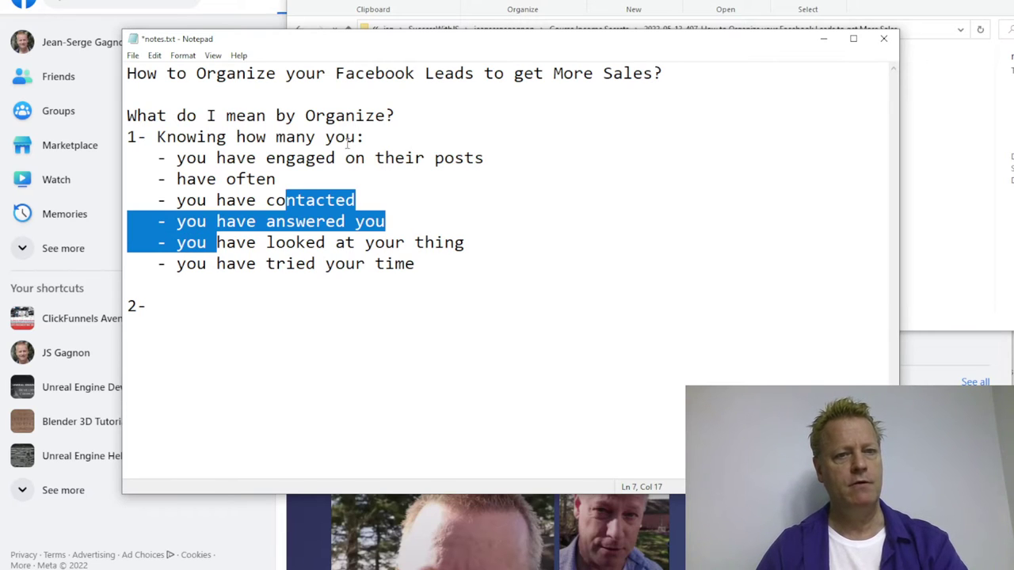
Step: Remove "you" from the first item's heading so it reads "1- Knowing how many:"
{"action": "double_click", "coordinate": [344, 136]}
{"action": "key", "text": "BackSpace"}
{"action": "key", "text": "BackSpace"}
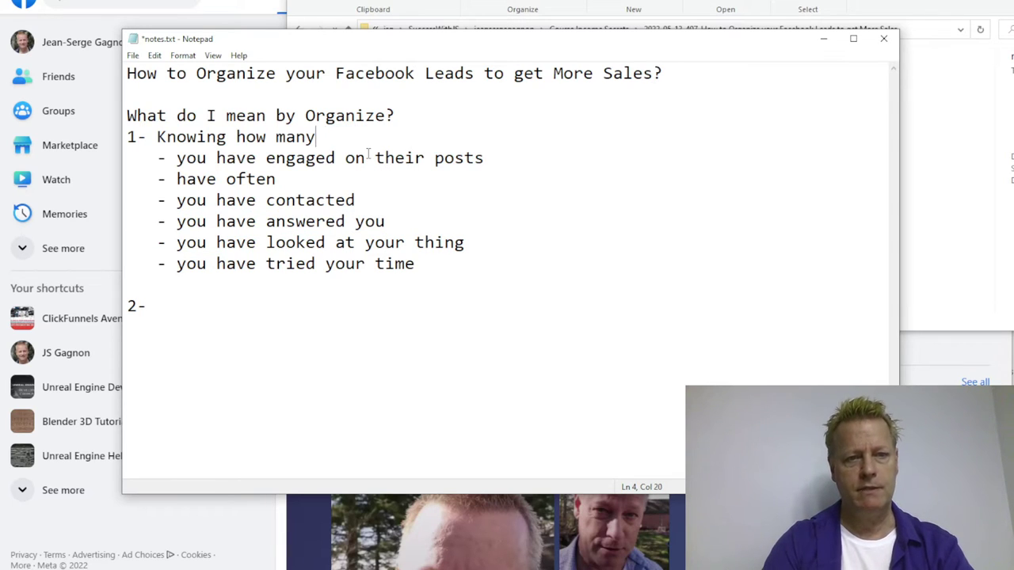
{"action": "type", "text": ":"}
Step: Replace the "have often" sub-bullet's wording with "days have you been enageging with their posts"
{"action": "left_click", "coordinate": [178, 179]}
{"action": "left_click_drag", "start_coordinate": [186, 179], "coordinate": [280, 181]}
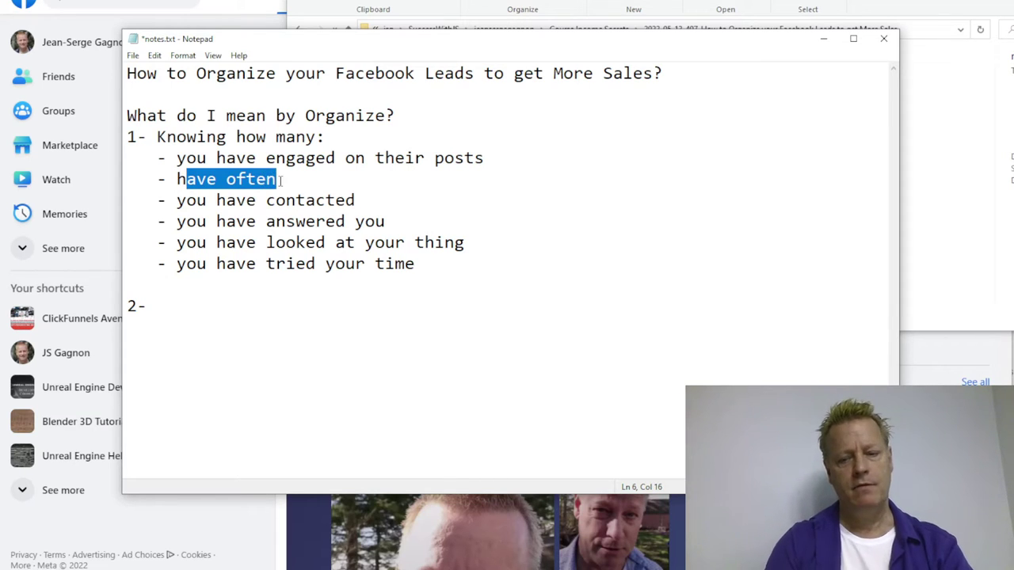
{"action": "key", "text": "BackSpace"}
{"action": "key", "text": "BackSpace"}
{"action": "type", "text": "days "}
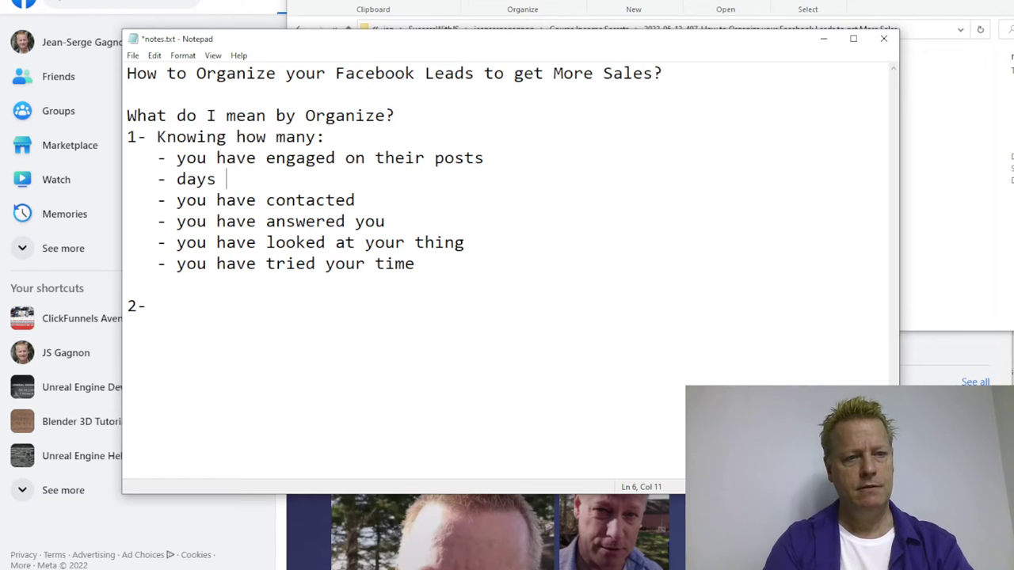
{"action": "type", "text": "wh"}
{"action": "key", "text": "BackSpace"}
{"action": "key", "text": "BackSpace"}
{"action": "type", "text": "have yor"}
{"action": "key", "text": "BackSpace"}
{"action": "type", "text": "u been enageging with their post"}
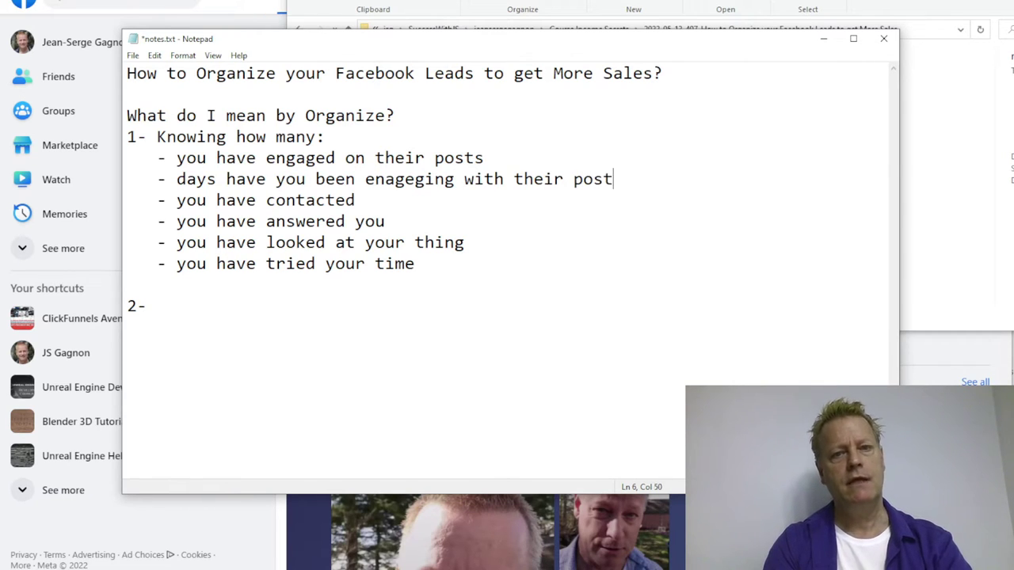
{"action": "type", "text": "s"}
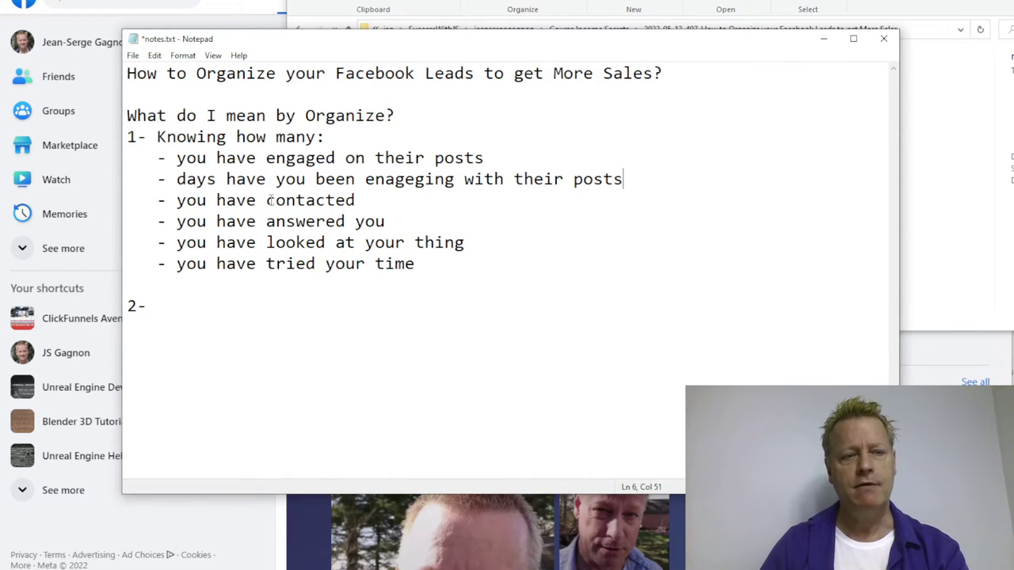
Step: Correct the misspelled word in the days sub-bullet to "engaging"
{"action": "left_click", "coordinate": [395, 179]}
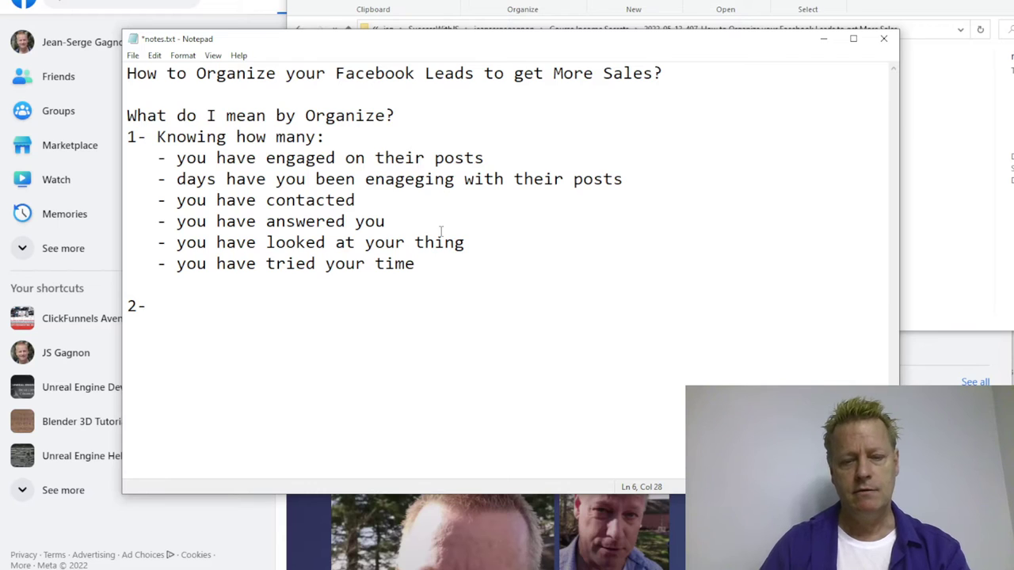
{"action": "key", "text": "BackSpace"}
{"action": "key", "text": "Right"}
{"action": "key", "text": "Delete"}
{"action": "type", "text": "a"}
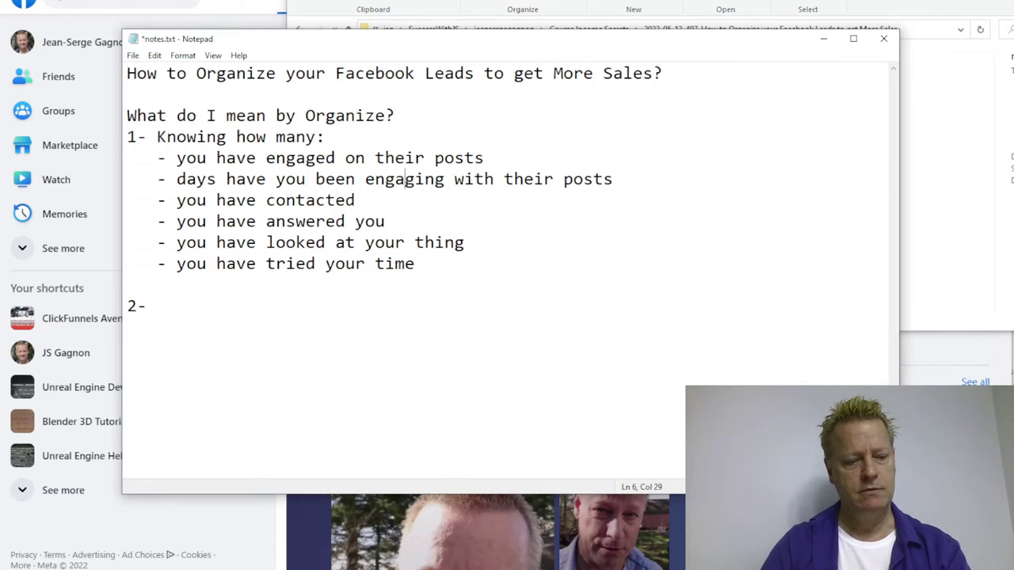
Step: Add the sub-bullet "- have bought your thing" below the tried line of the first item
{"action": "left_click", "coordinate": [415, 221]}
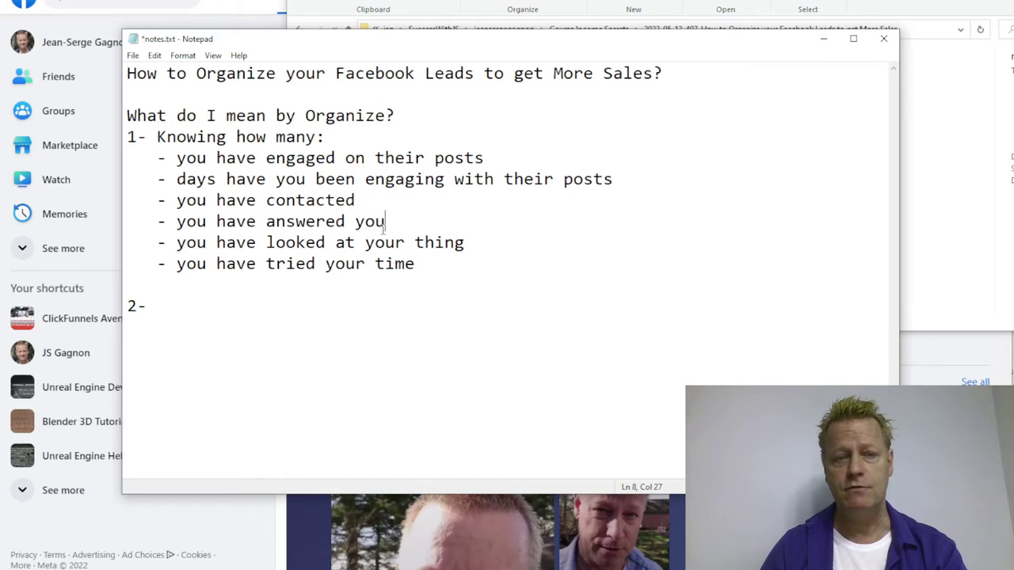
{"action": "left_click", "coordinate": [419, 264]}
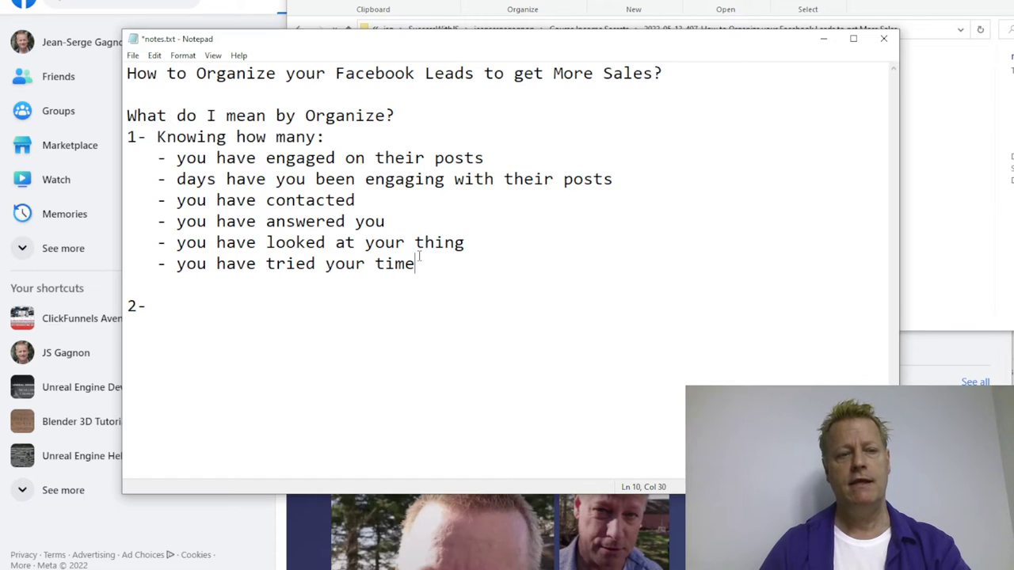
{"action": "key", "text": "Return"}
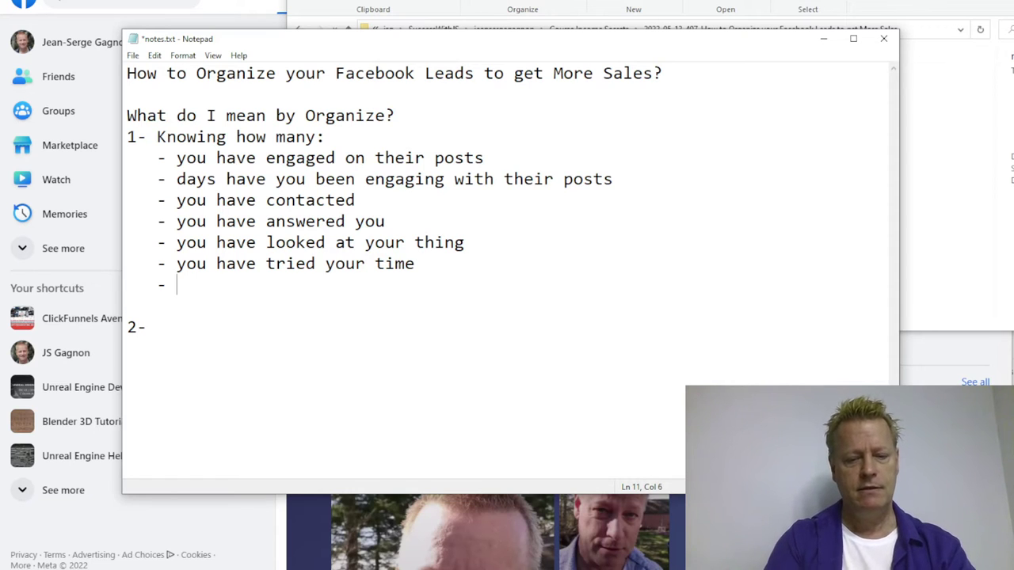
{"action": "type", "text": "- have bought your thing"}
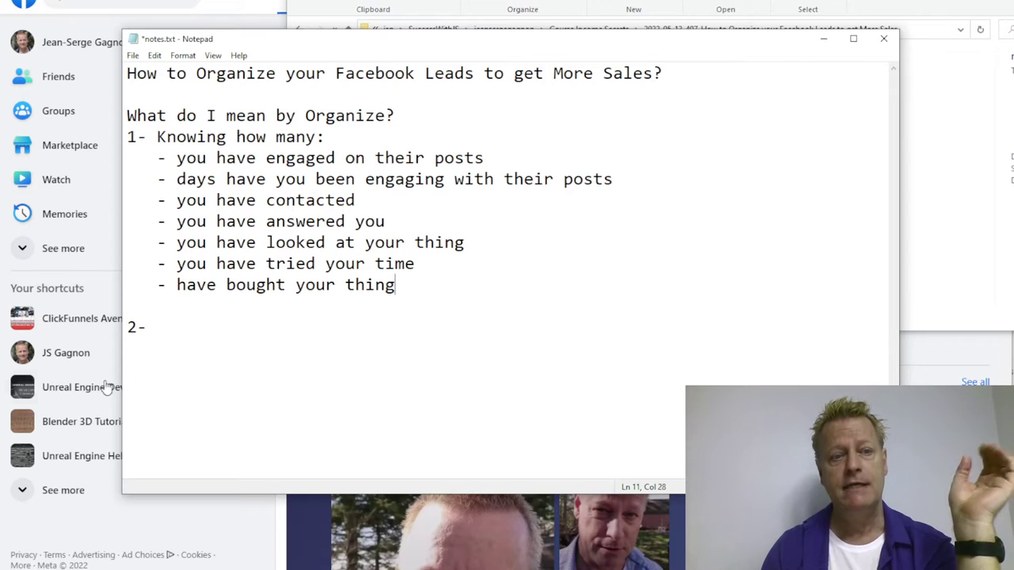
Step: Highlight the looked, tried and bought sub-bullets in turn to review the lead stages they describe
{"action": "left_click_drag", "start_coordinate": [236, 242], "coordinate": [465, 242]}
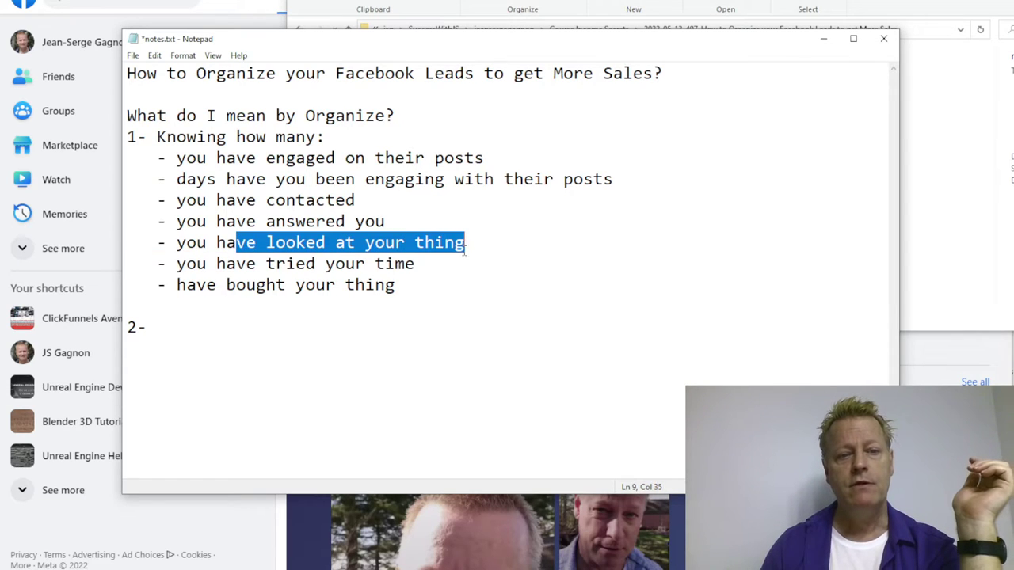
{"action": "left_click", "coordinate": [442, 249]}
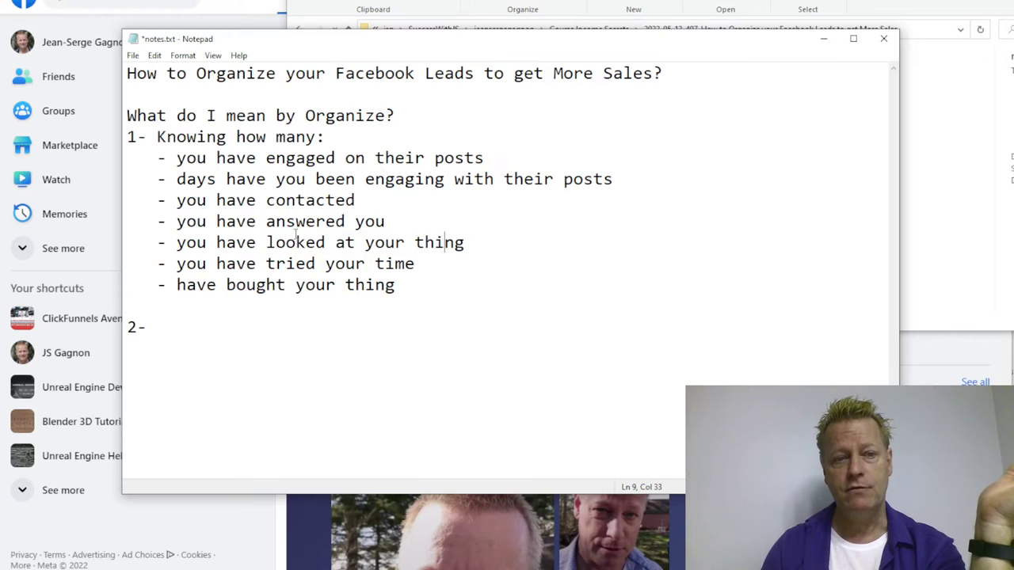
{"action": "left_click_drag", "start_coordinate": [275, 242], "coordinate": [472, 251]}
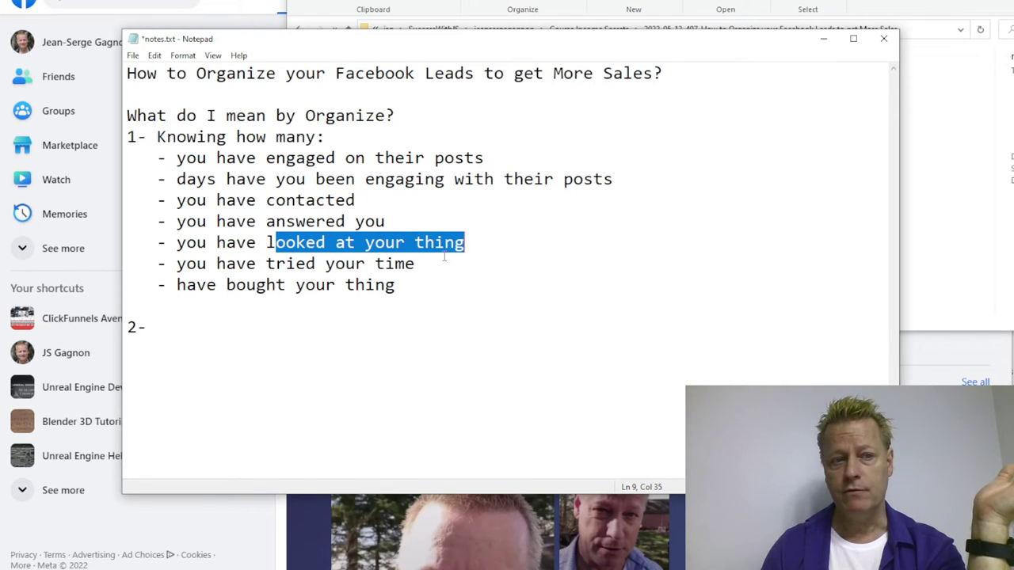
{"action": "left_click_drag", "start_coordinate": [227, 264], "coordinate": [419, 264]}
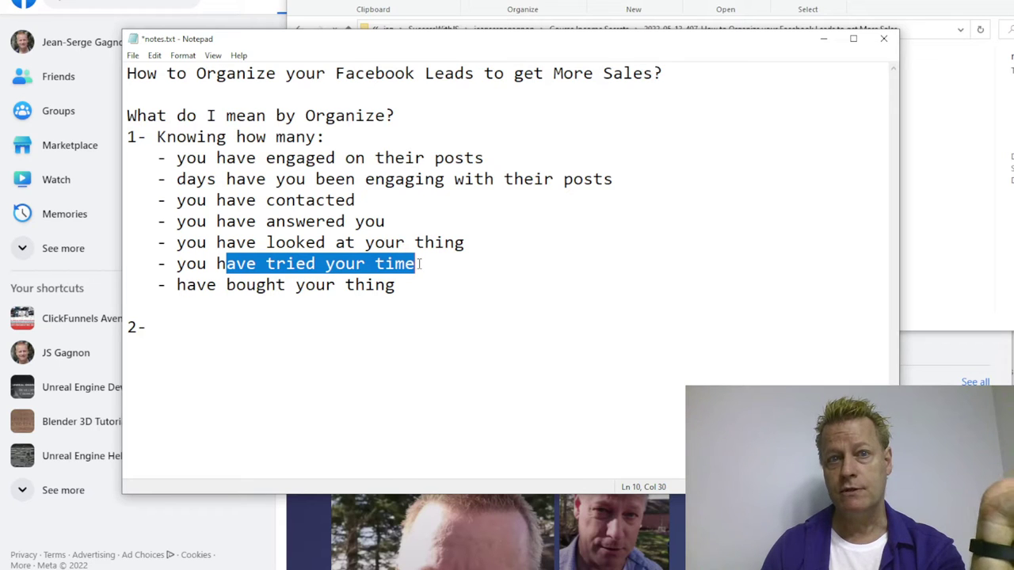
{"action": "left_click_drag", "start_coordinate": [269, 242], "coordinate": [476, 248]}
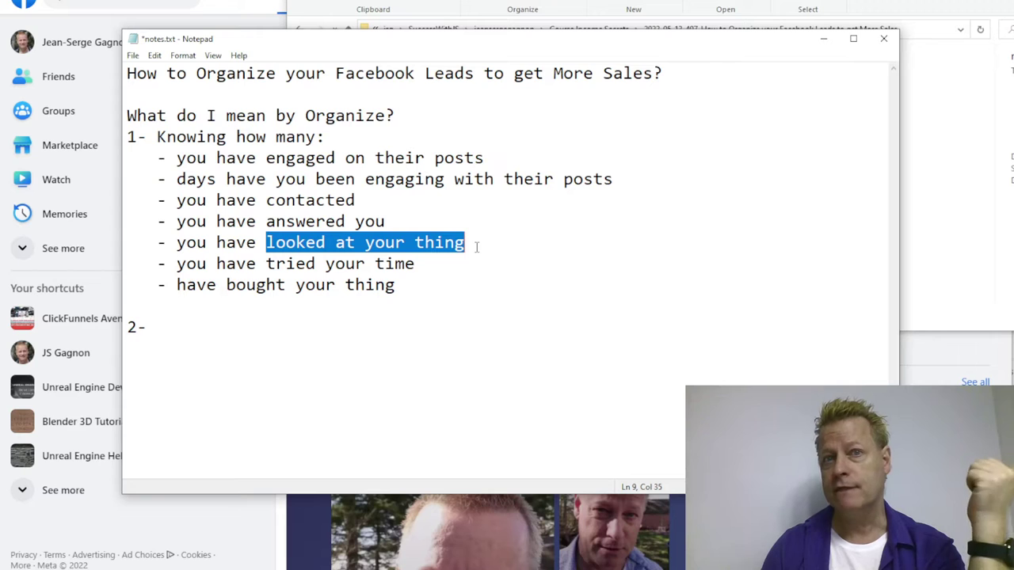
{"action": "left_click_drag", "start_coordinate": [236, 264], "coordinate": [423, 264]}
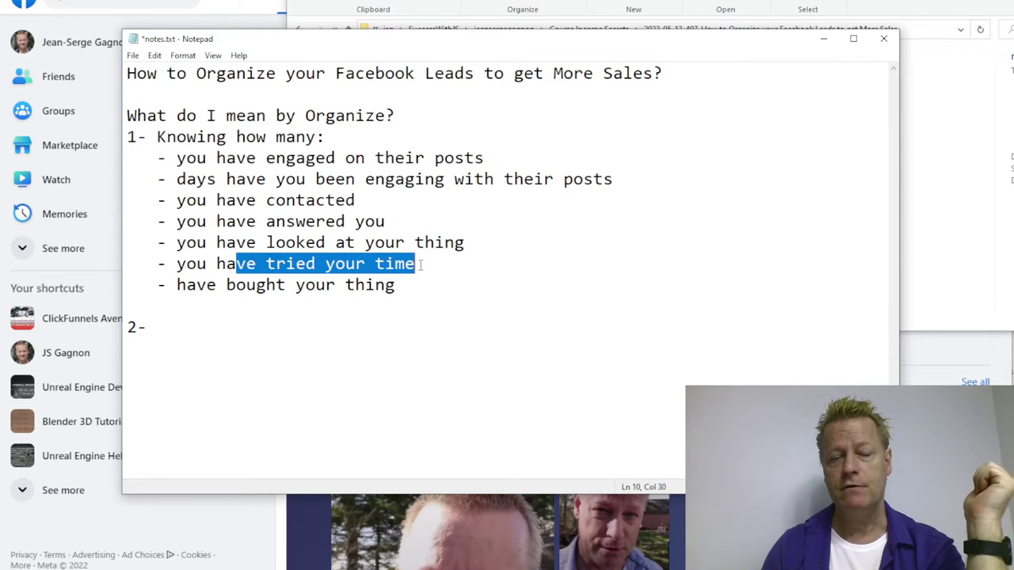
{"action": "left_click", "coordinate": [348, 287]}
{"action": "left_click_drag", "start_coordinate": [224, 287], "coordinate": [379, 301]}
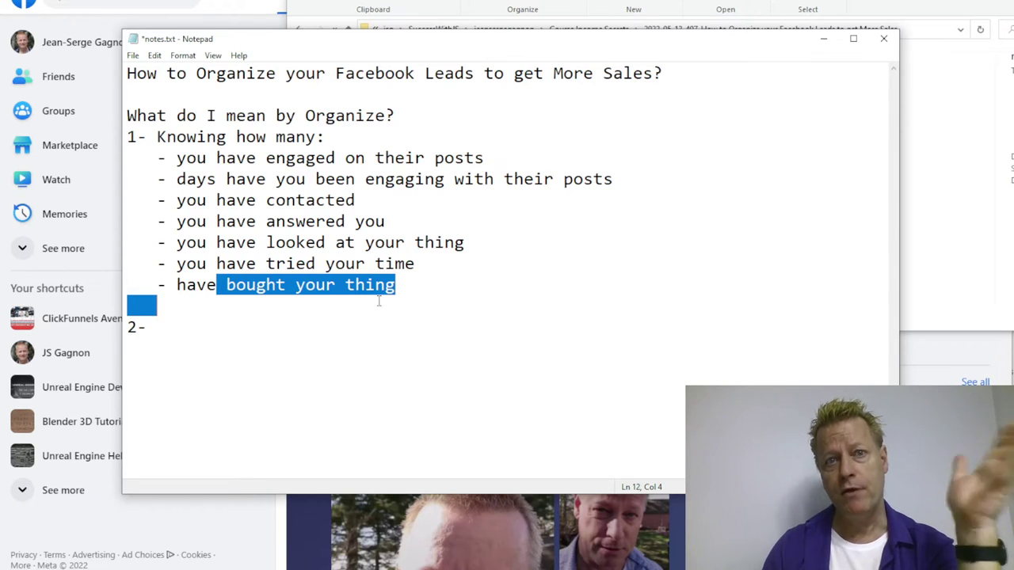
{"action": "left_click", "coordinate": [379, 301]}
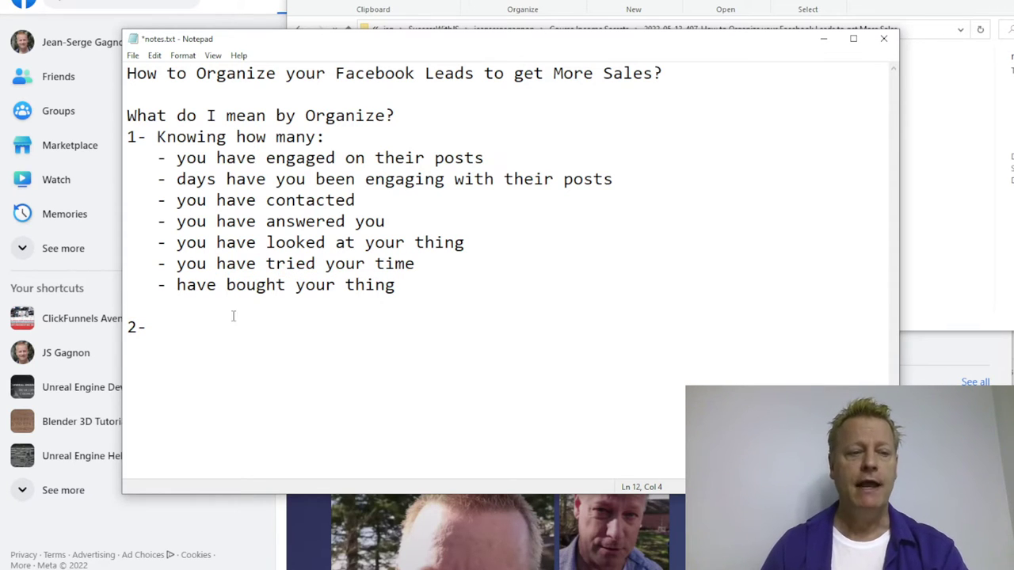
Step: Remove the blank line between the last sub-bullet of item 1 and item 2
{"action": "key", "text": "Left"}
{"action": "key", "text": "BackSpace"}
{"action": "key", "text": "BackSpace"}
{"action": "key", "text": "BackSpace"}
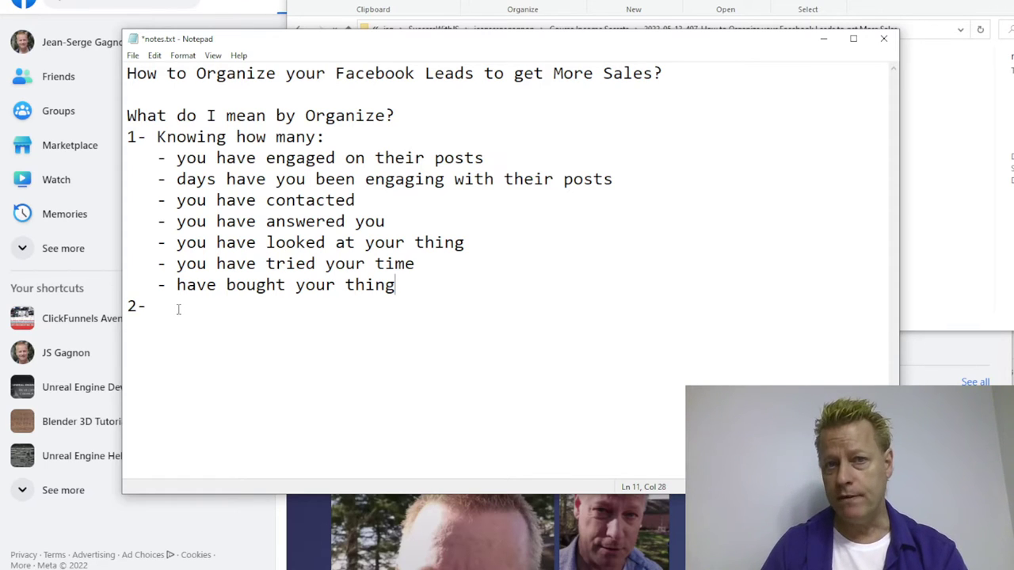
Step: Write "Give each stage a name (or map to tool)" as the text of item 2 and start a new line below it
{"action": "left_click", "coordinate": [201, 302]}
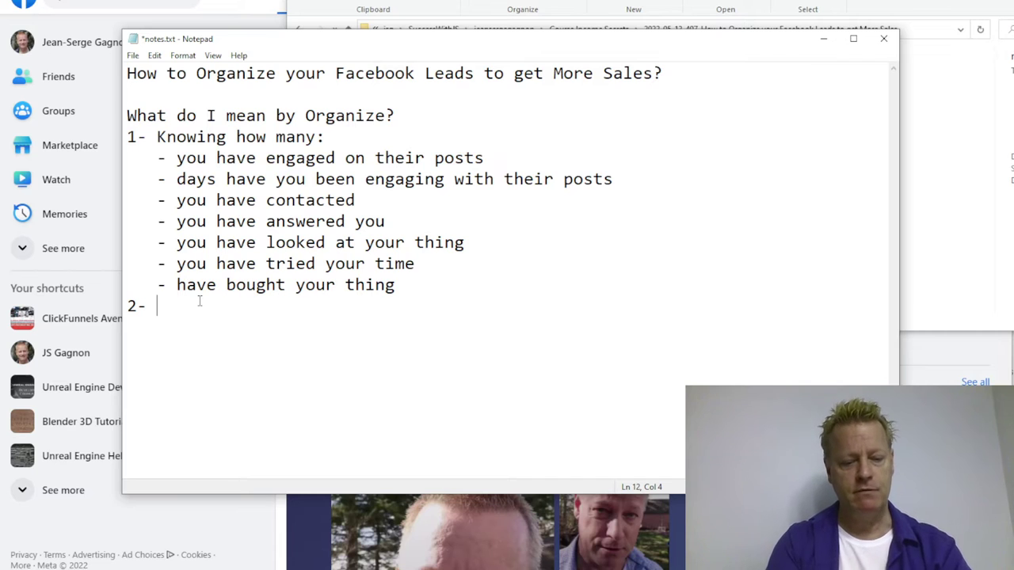
{"action": "type", "text": "Give each "}
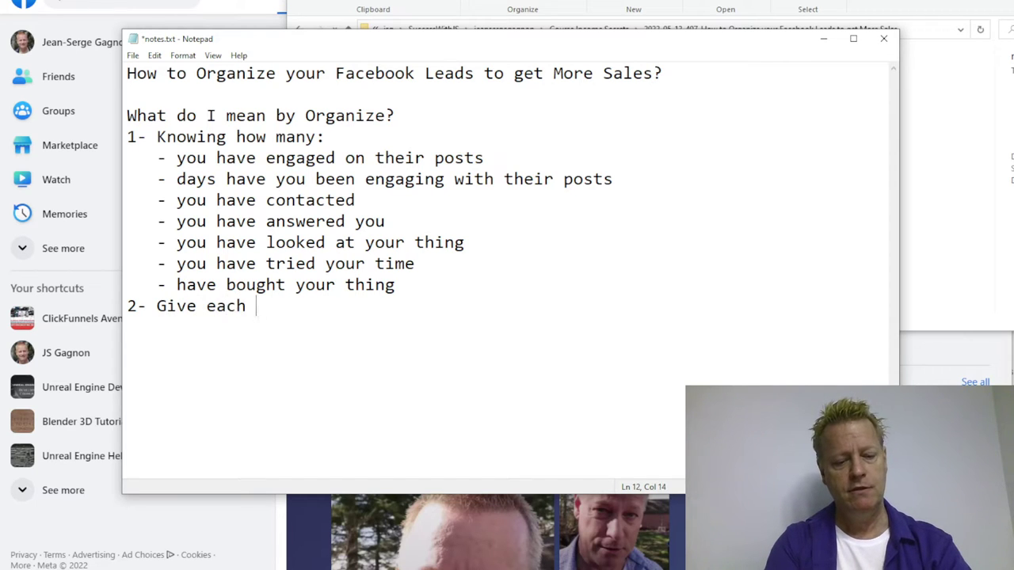
{"action": "type", "text": "stage a name"}
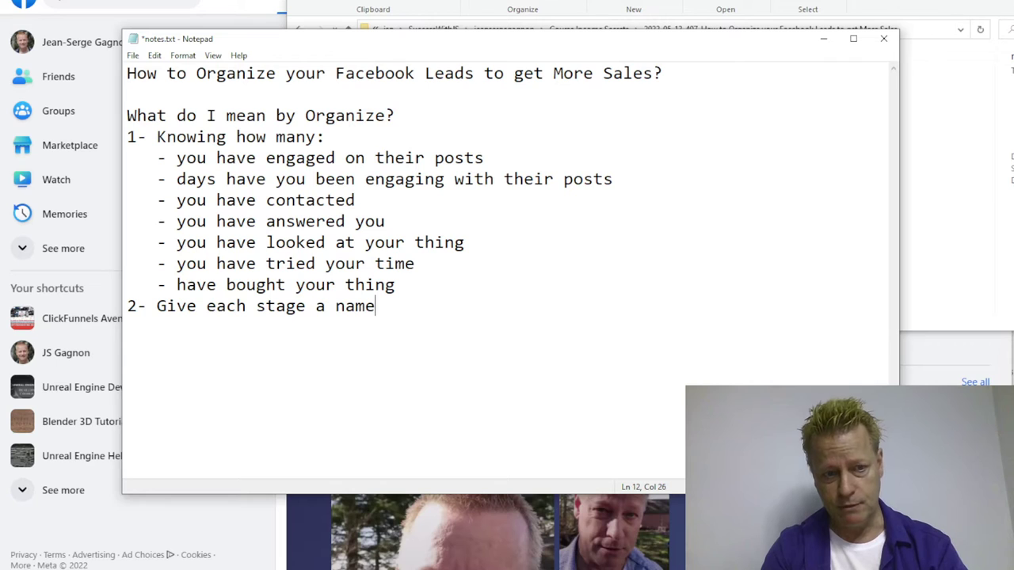
{"action": "type", "text": "(or ma"}
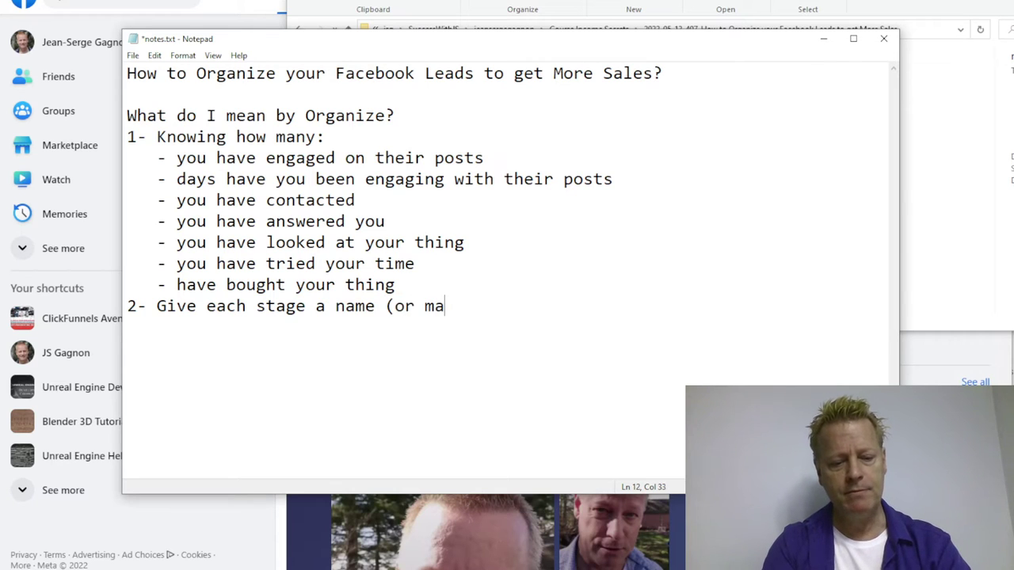
{"action": "type", "text": "p to tool)"}
{"action": "key", "text": "Return"}
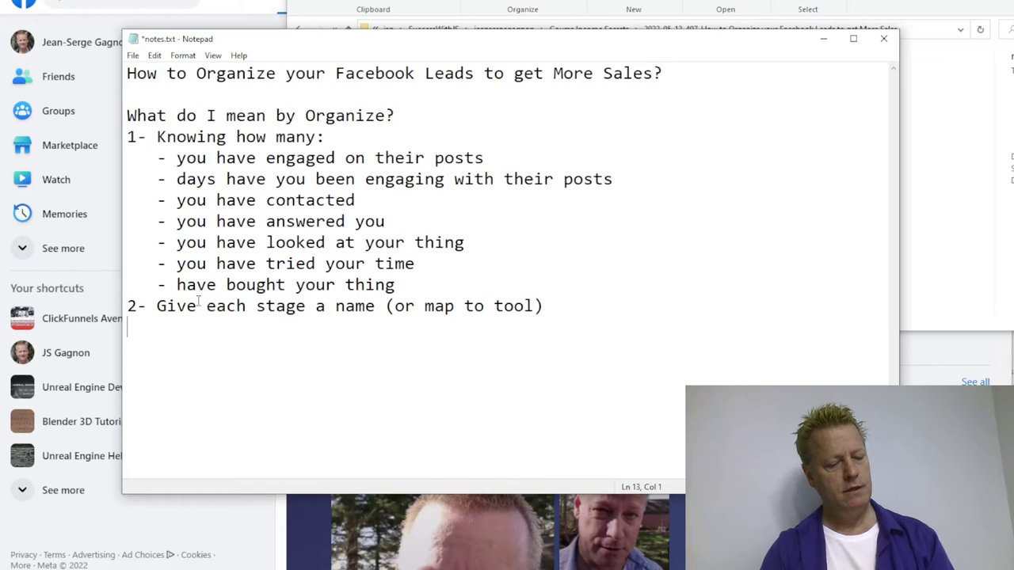
Step: Add the indented sub-bullets "- new lead" and "- active lead" under item 2
{"action": "type", "text": "- new lead"}
{"action": "key", "text": "Return"}
{"action": "type", "text": "- "}
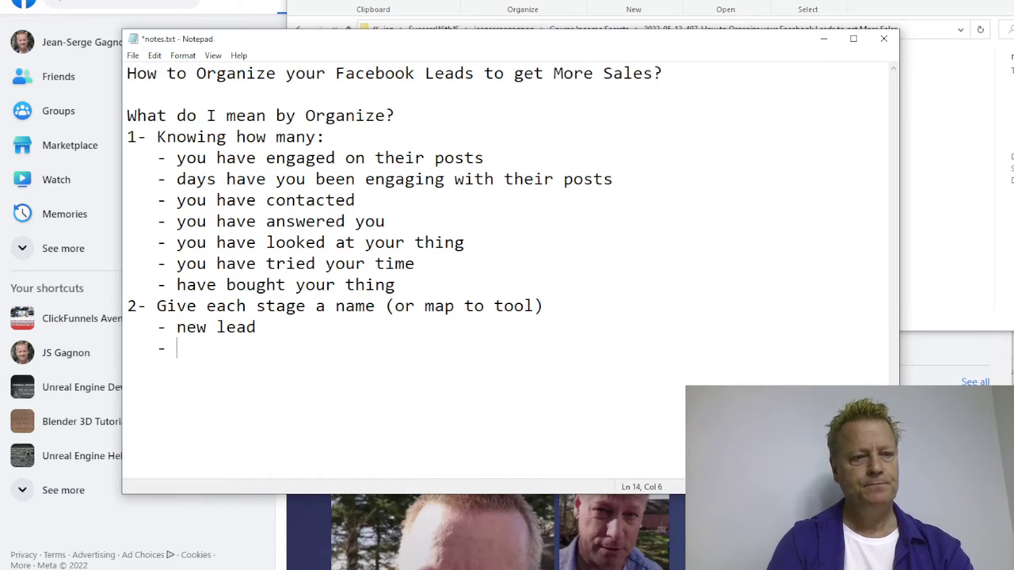
{"action": "type", "text": "act"}
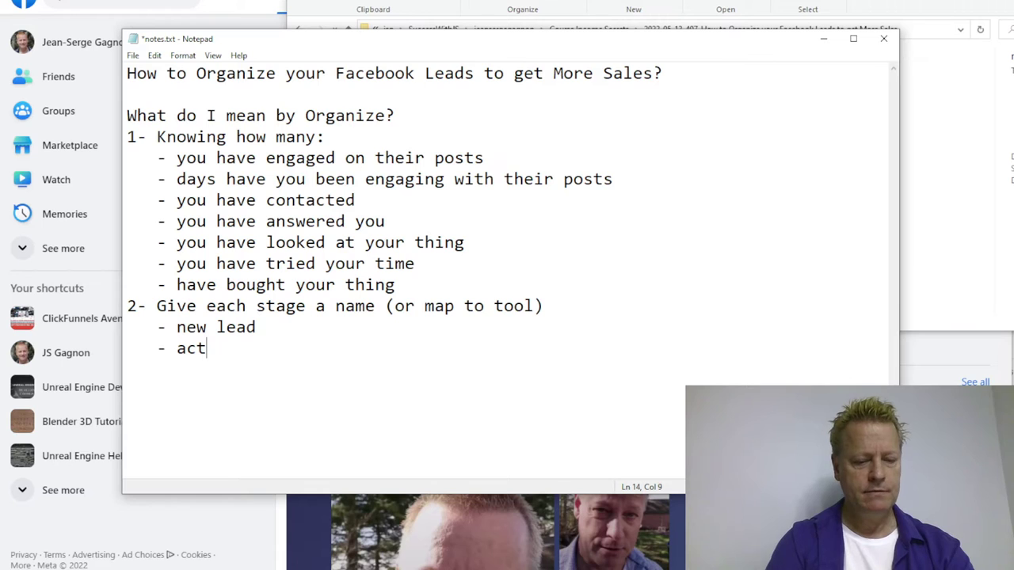
{"action": "type", "text": "ive lead"}
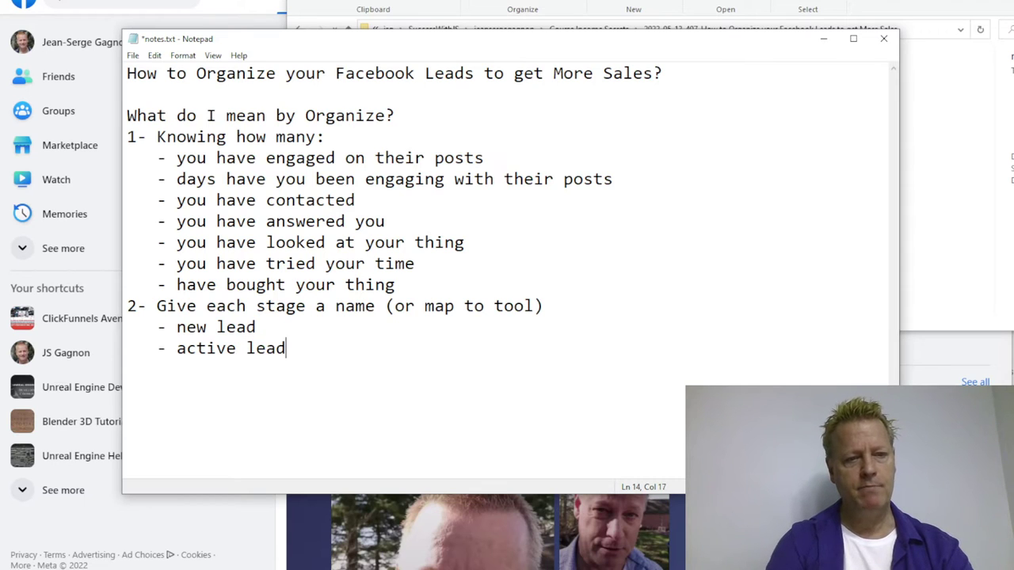
Step: Continue item 2's list with the sub-bullets "- dropped lead", "- invalid lead" and "- lost lead"
{"action": "key", "text": "Return"}
{"action": "type", "text": "- "}
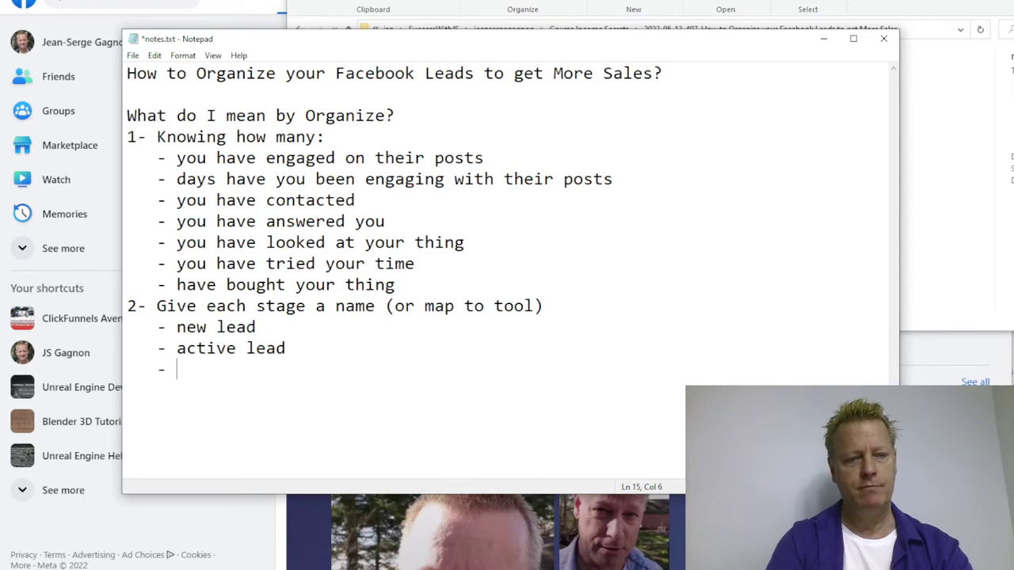
{"action": "type", "text": "dro"}
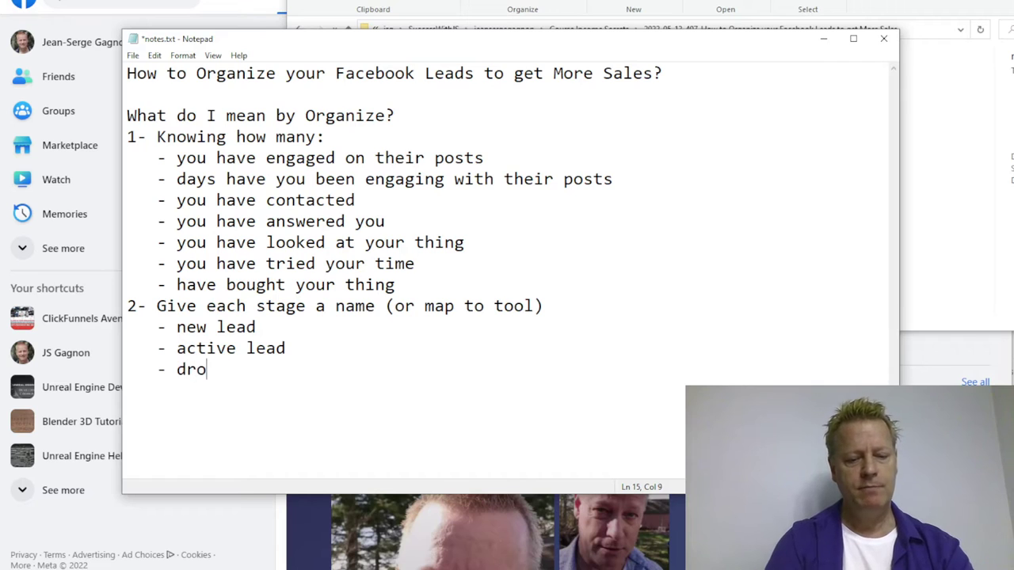
{"action": "type", "text": "pped lead"}
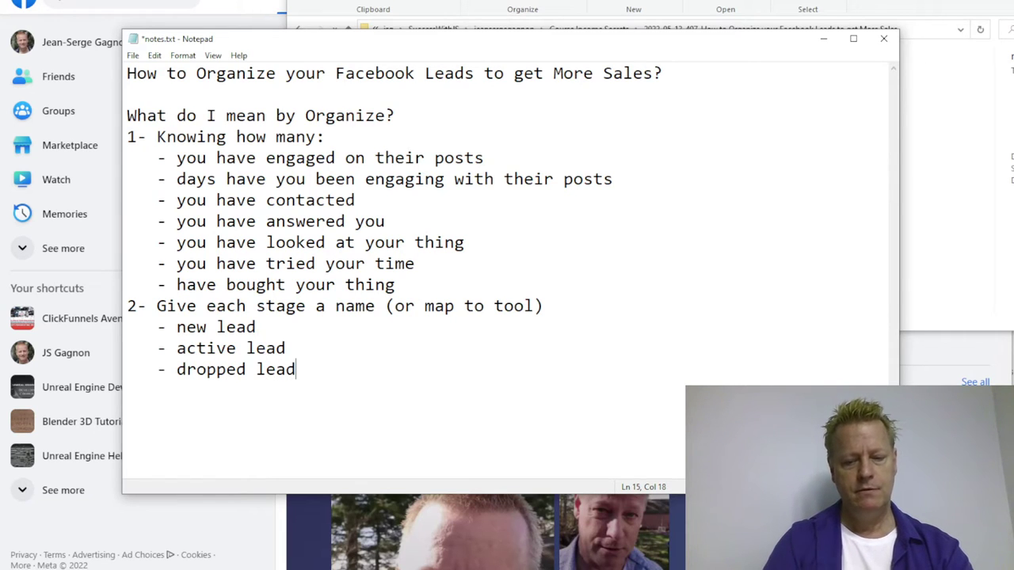
{"action": "key", "text": "Return"}
{"action": "type", "text": "- "}
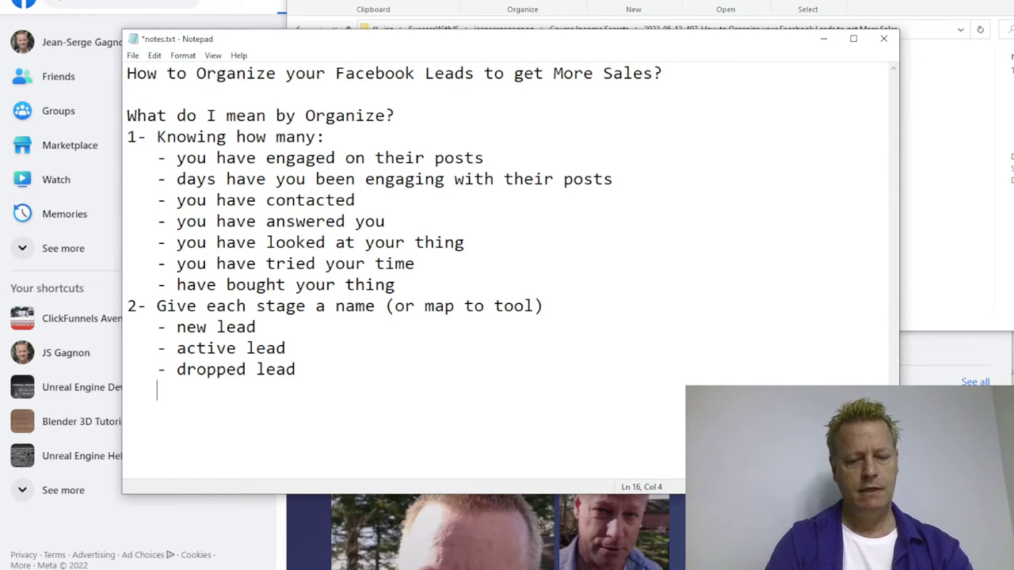
{"action": "type", "text": "in"}
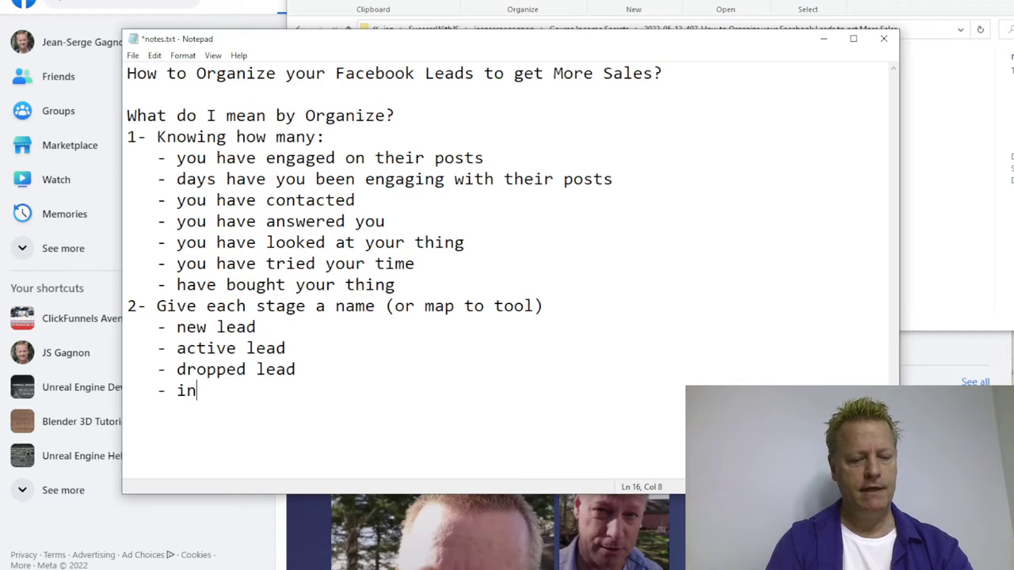
{"action": "type", "text": "valid lead"}
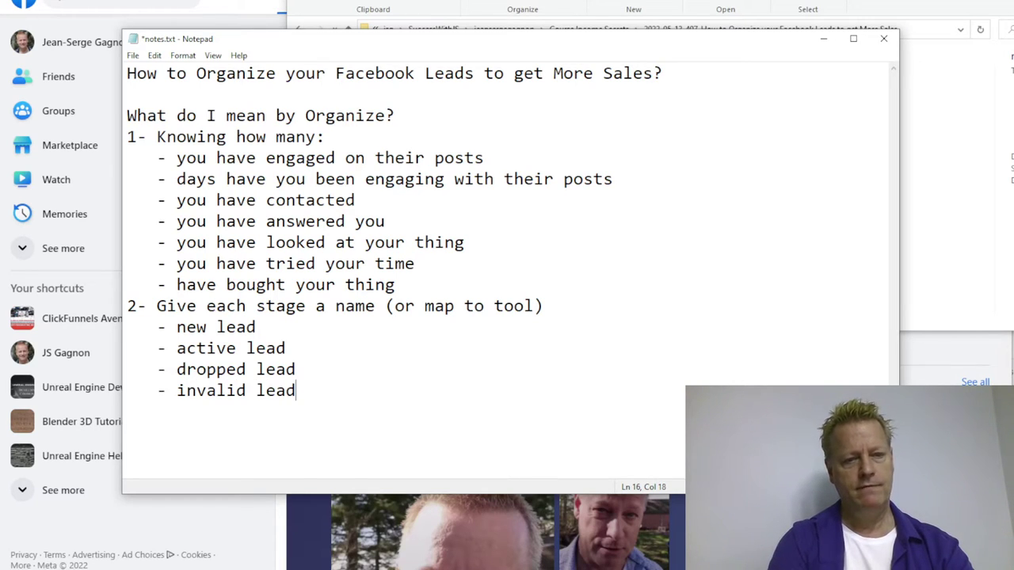
{"action": "key", "text": "Return"}
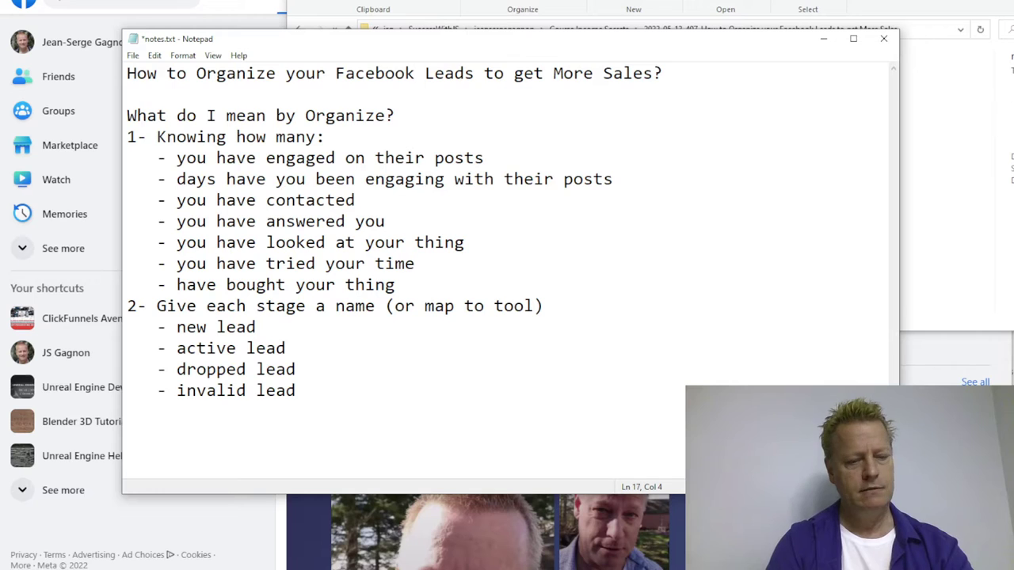
{"action": "type", "text": "- lost lead"}
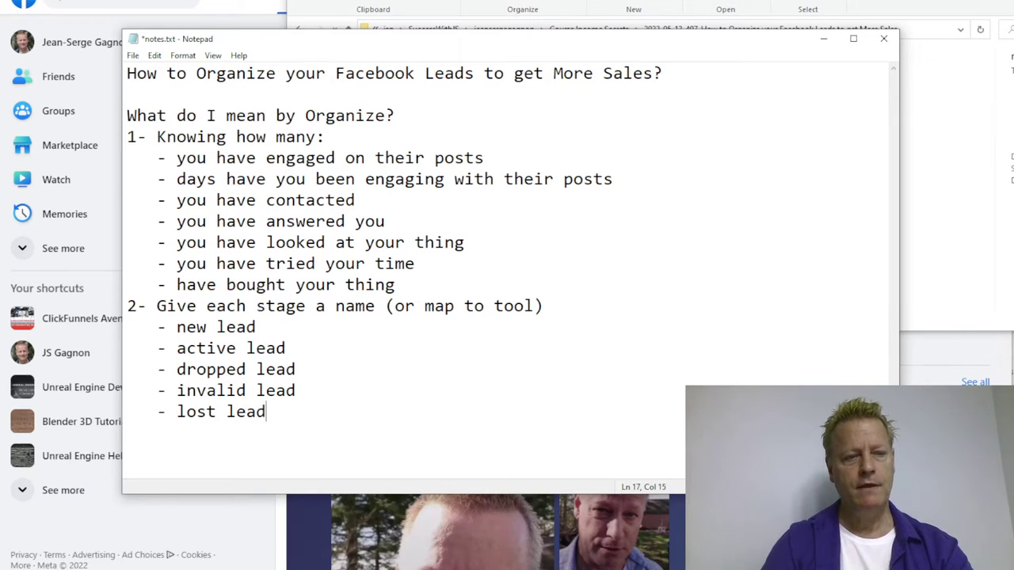
Step: Add the sub-bullets "- no temperature" and "- cold temperature" below "lost lead" in item 2's list
{"action": "key", "text": "Return"}
{"action": "type", "text": "-"}
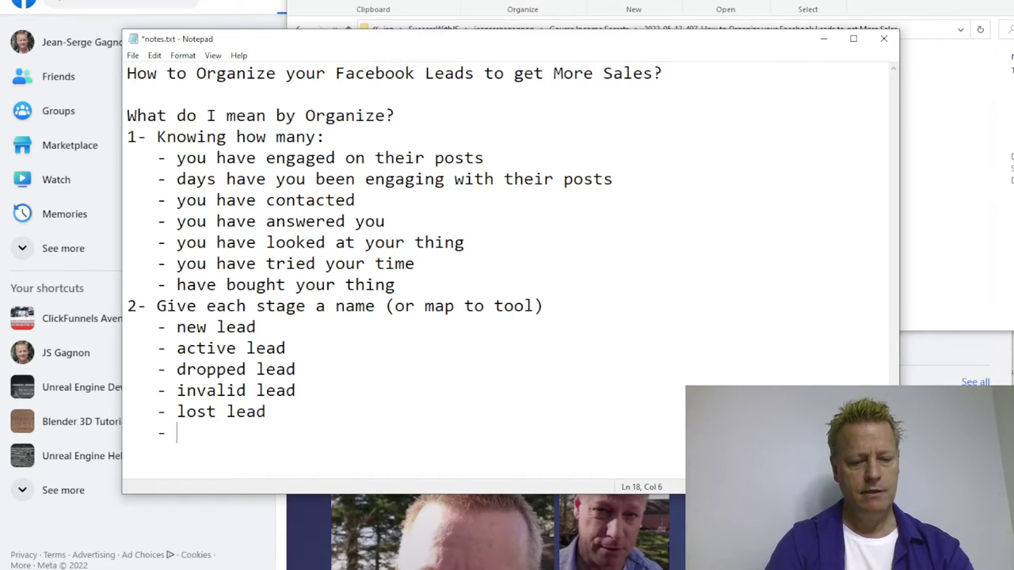
{"action": "type", "text": "no t"}
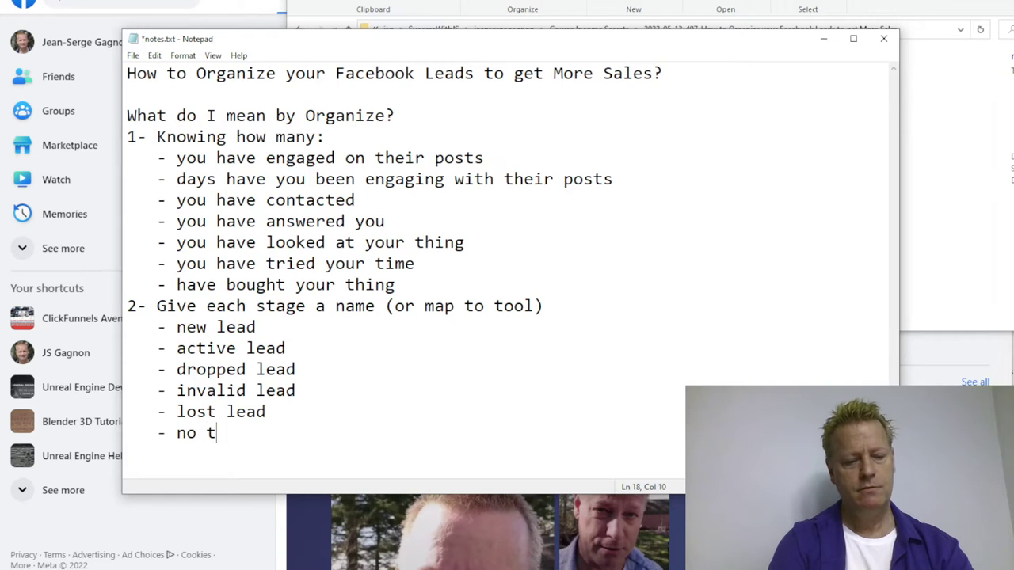
{"action": "type", "text": "emperature"}
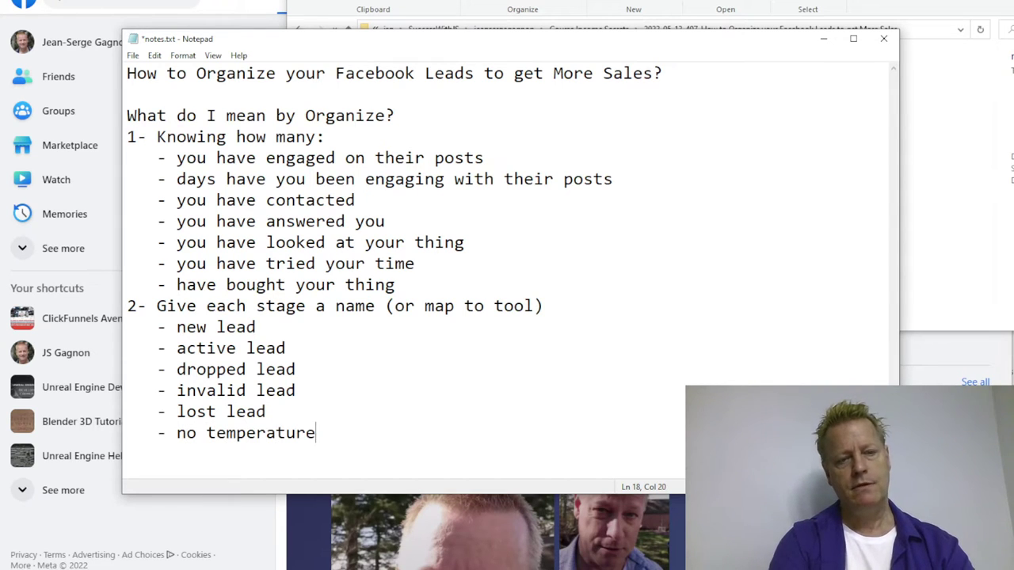
{"action": "key", "text": "Return"}
{"action": "type", "text": "- "}
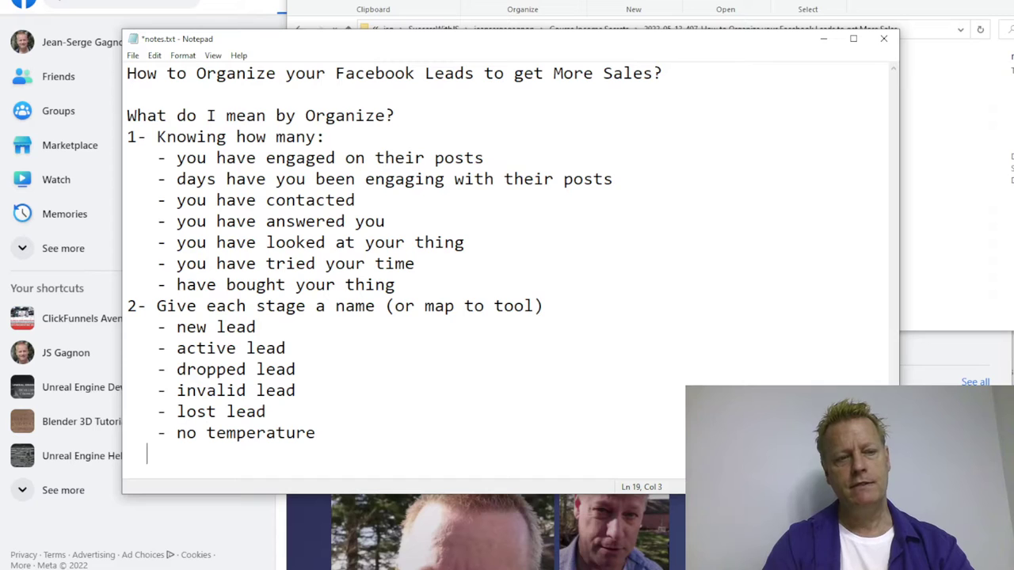
{"action": "type", "text": "cold t"}
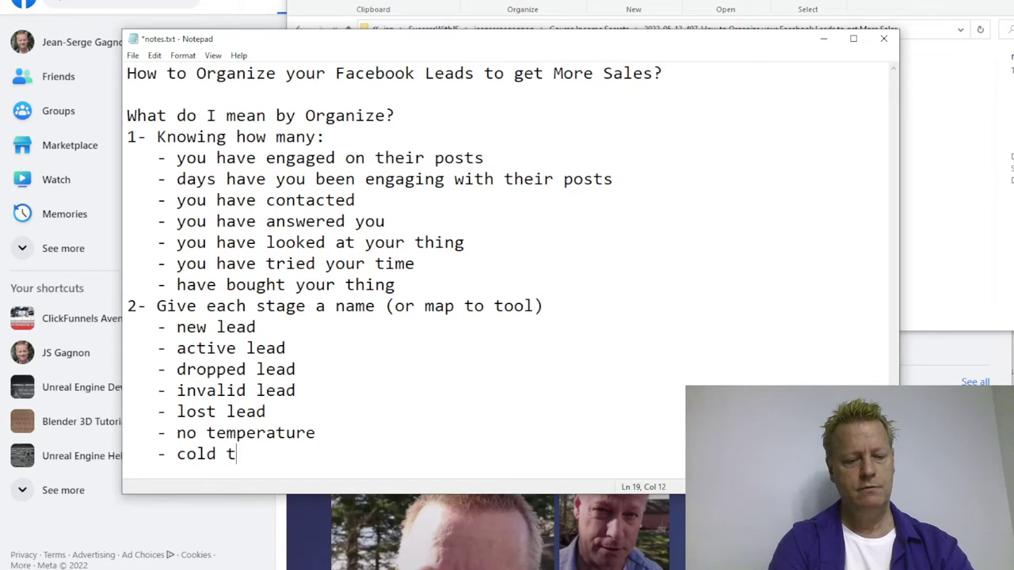
{"action": "type", "text": "empera"}
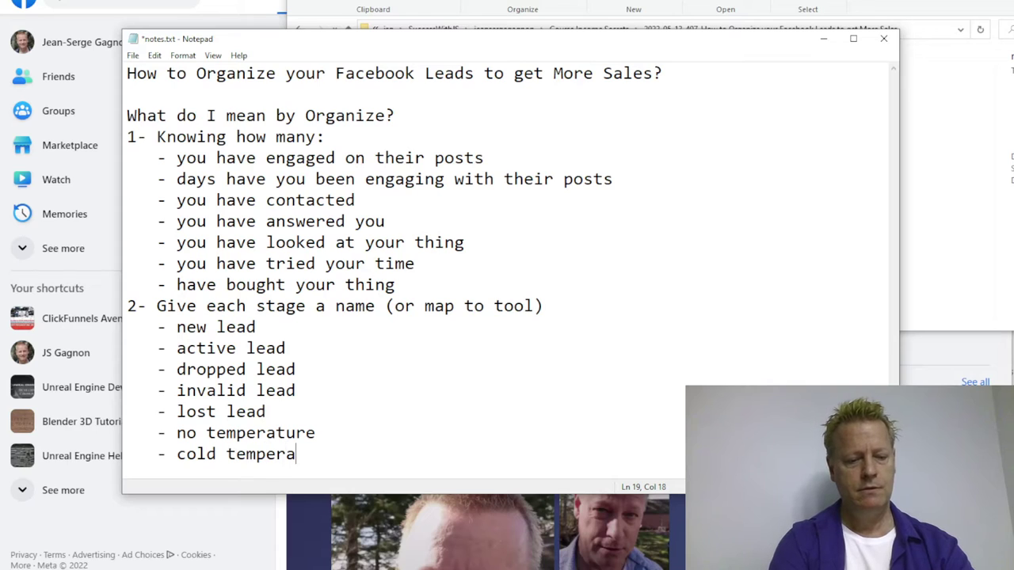
{"action": "type", "text": "ture"}
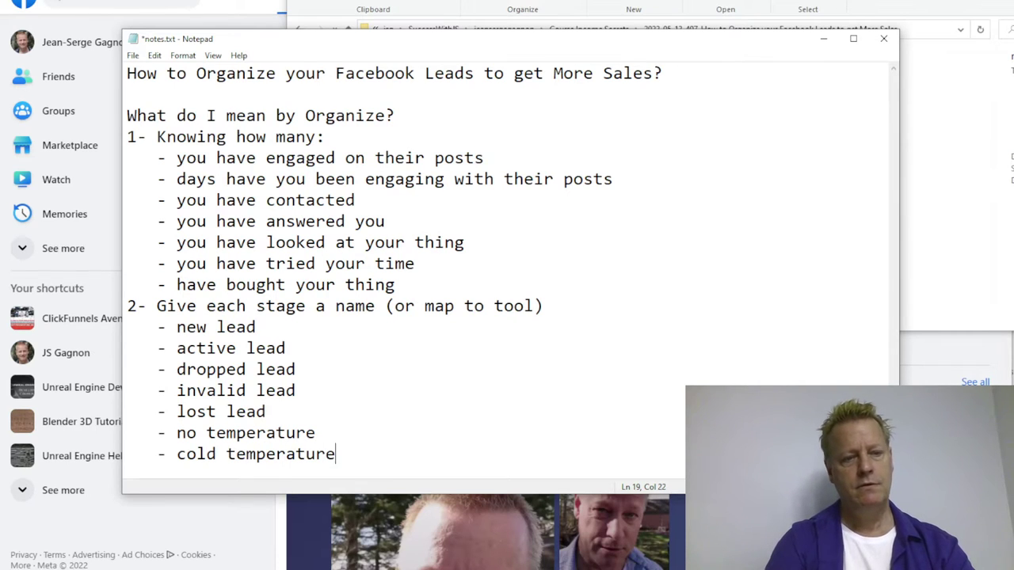
Step: Continue item 2's list with the sub-bullets "- warm temperature" and "- hot temperature", and start a new line below
{"action": "key", "text": "Return"}
{"action": "type", "text": "- "}
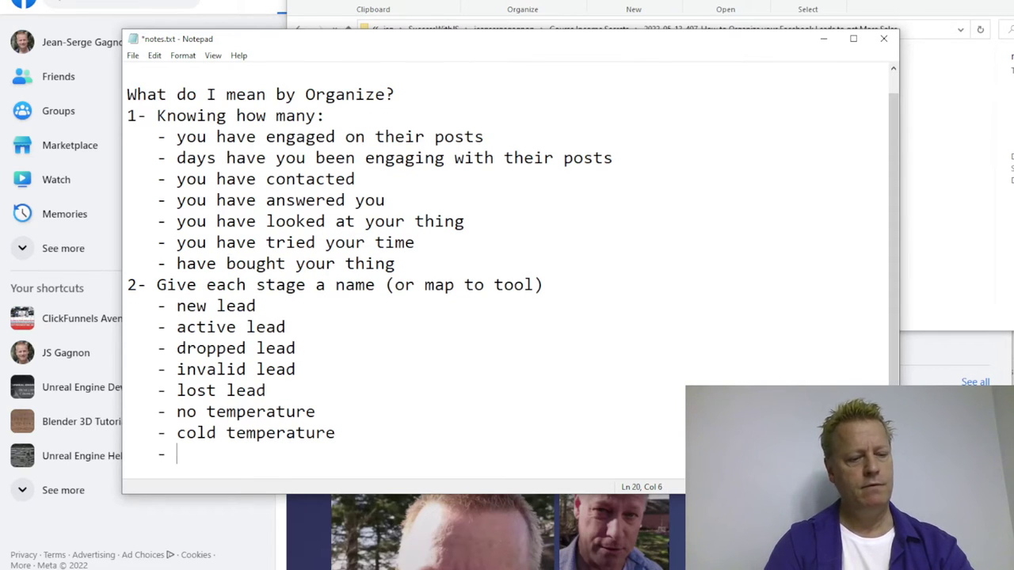
{"action": "type", "text": "warm t"}
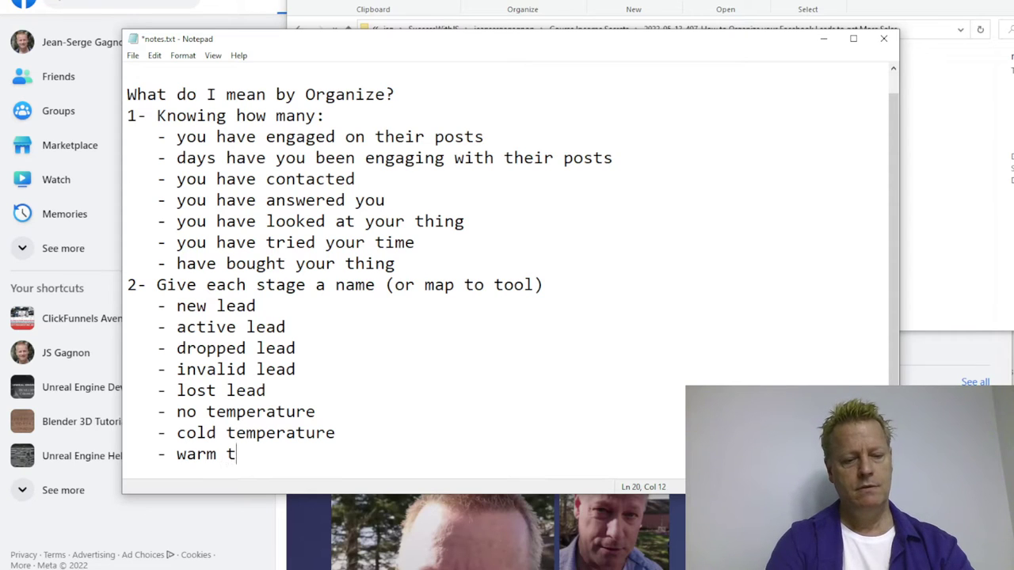
{"action": "type", "text": "emperature"}
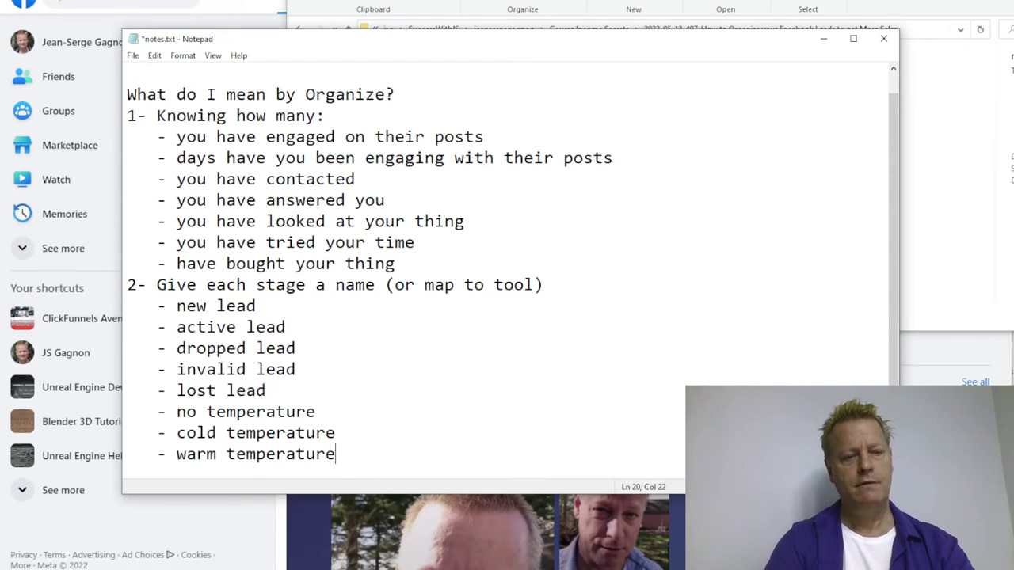
{"action": "key", "text": "Return"}
{"action": "type", "text": "- "}
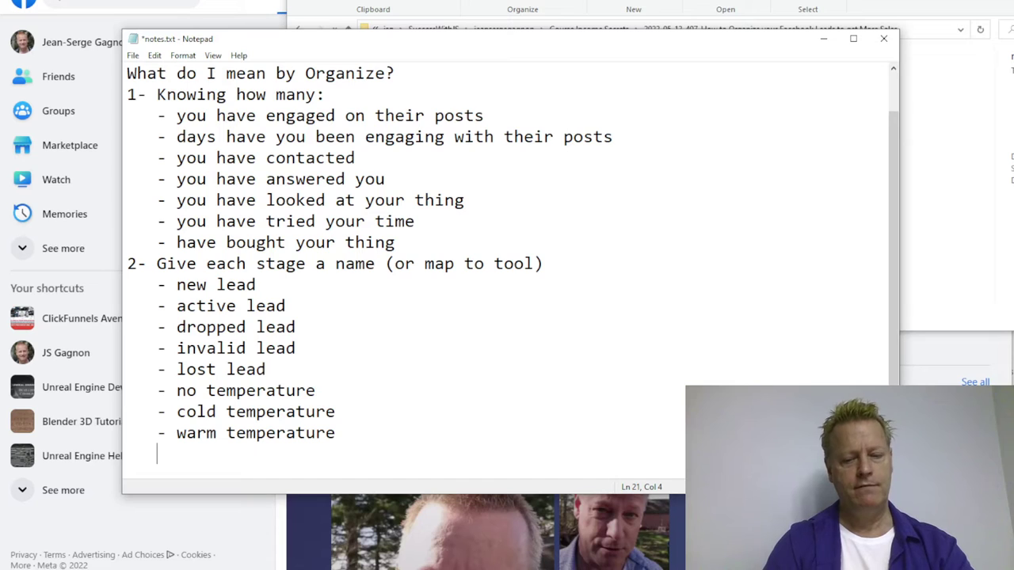
{"action": "type", "text": "hot te"}
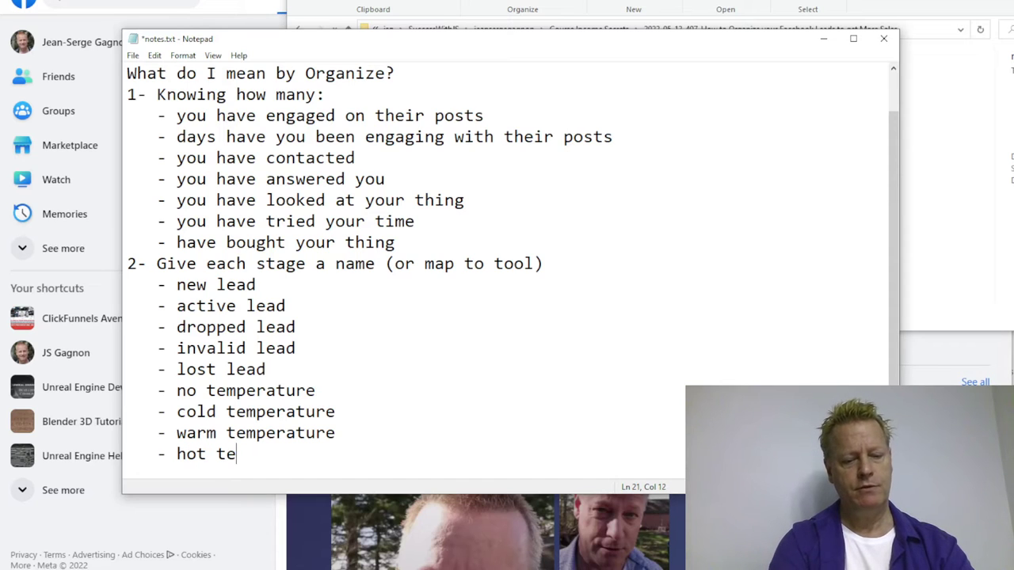
{"action": "type", "text": "mperature"}
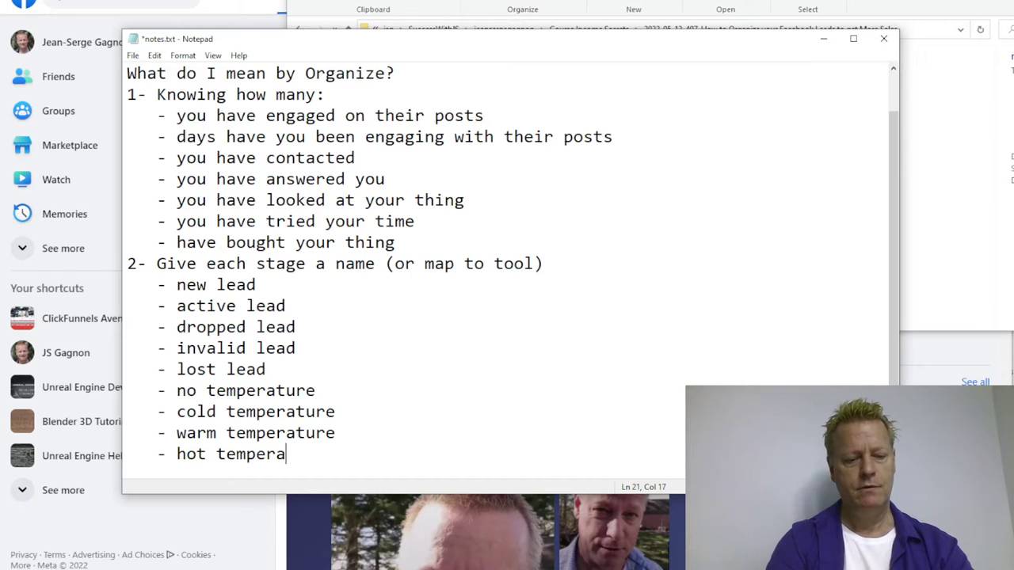
{"action": "key", "text": "Return"}
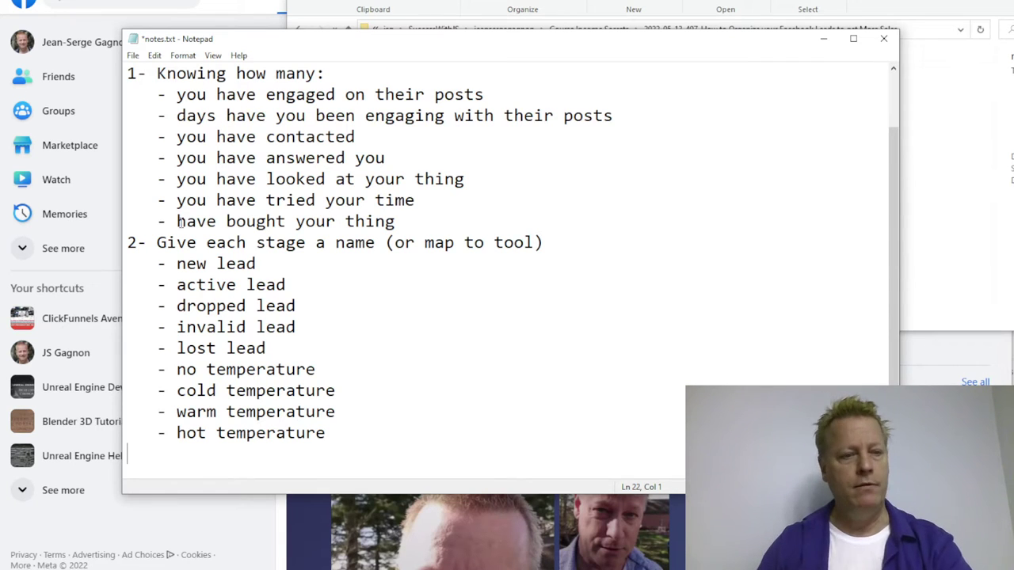
Step: Append "(new lead, no temperature)" to the sub-bullet "you have engaged on their posts" under item 1
{"action": "left_click_drag", "start_coordinate": [186, 96], "coordinate": [484, 97]}
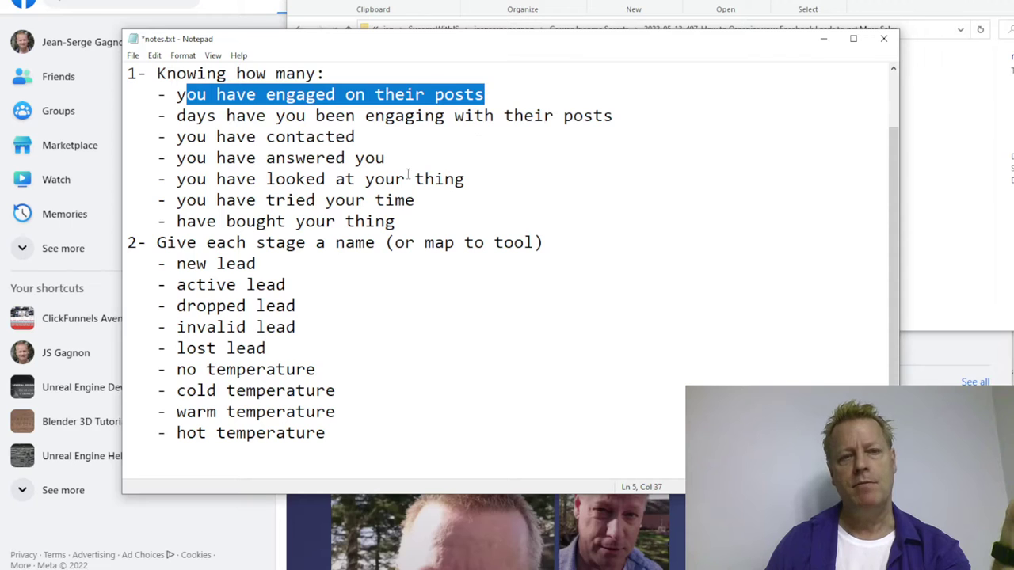
{"action": "left_click", "coordinate": [502, 85]}
{"action": "type", "text": ")"}
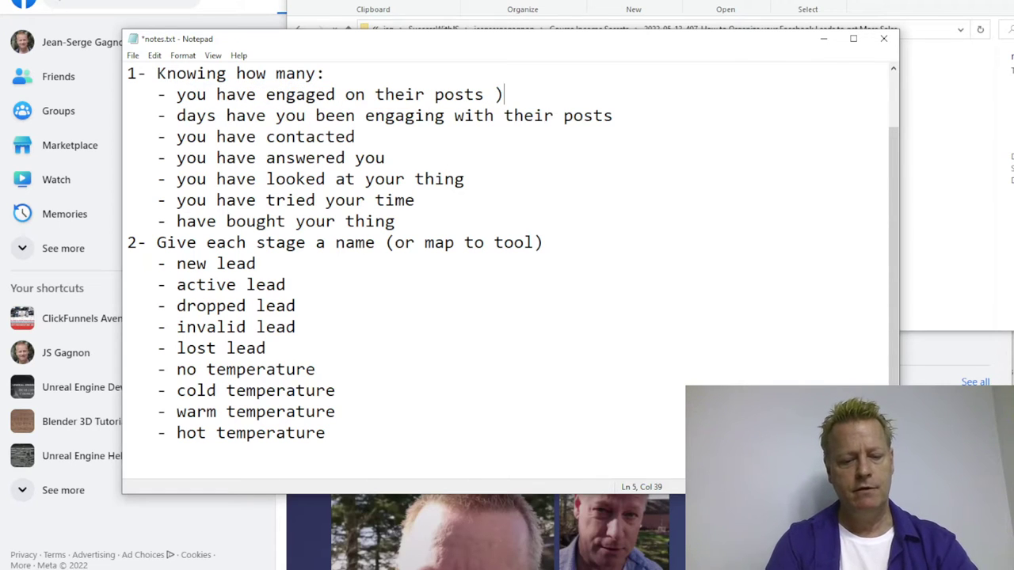
{"action": "type", "text": "new lead"}
{"action": "key", "text": "BackSpace"}
{"action": "key", "text": "BackSpace"}
{"action": "key", "text": "BackSpace"}
{"action": "key", "text": "BackSpace"}
{"action": "key", "text": "BackSpace"}
{"action": "key", "text": "BackSpace"}
{"action": "key", "text": "BackSpace"}
{"action": "key", "text": "BackSpace"}
{"action": "key", "text": "BackSpace"}
{"action": "type", "text": "(new lead, no temp"}
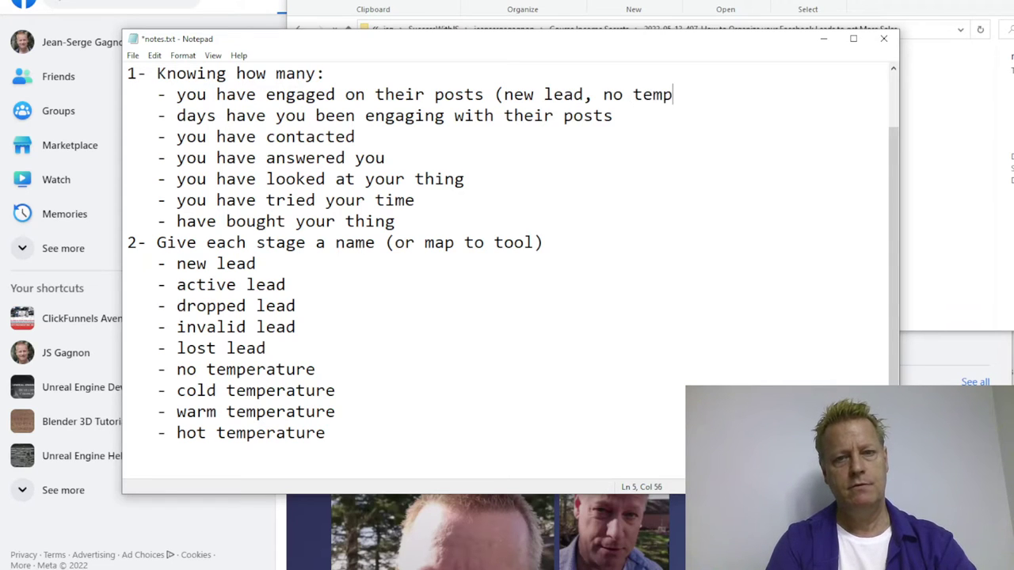
{"action": "type", "text": "era"}
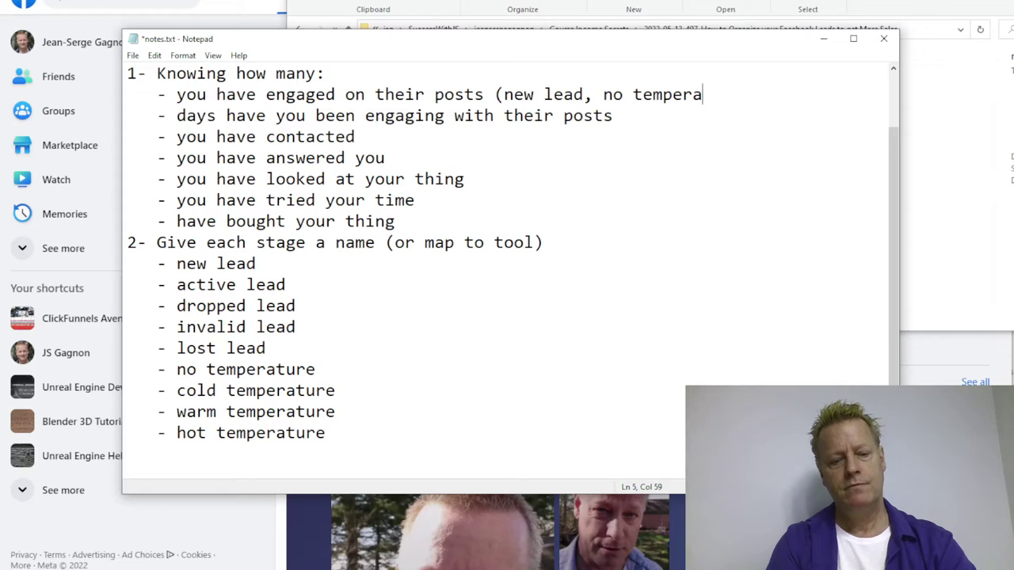
{"action": "type", "text": "ture)"}
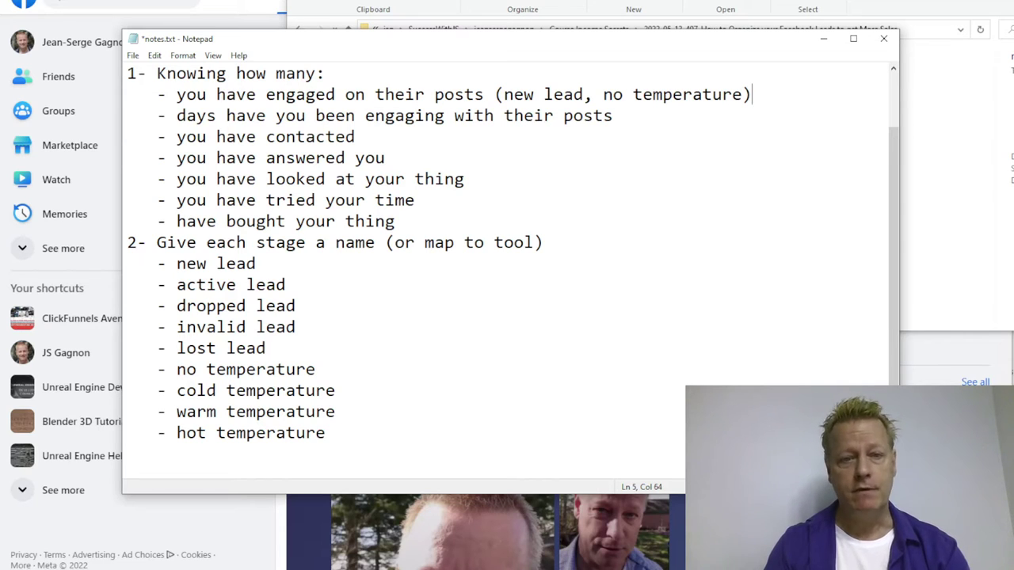
Step: Append "(after 5 days, new lead, warn temperature)" to the sub-bullet "days have you been engaging with their posts"
{"action": "left_click", "coordinate": [248, 115]}
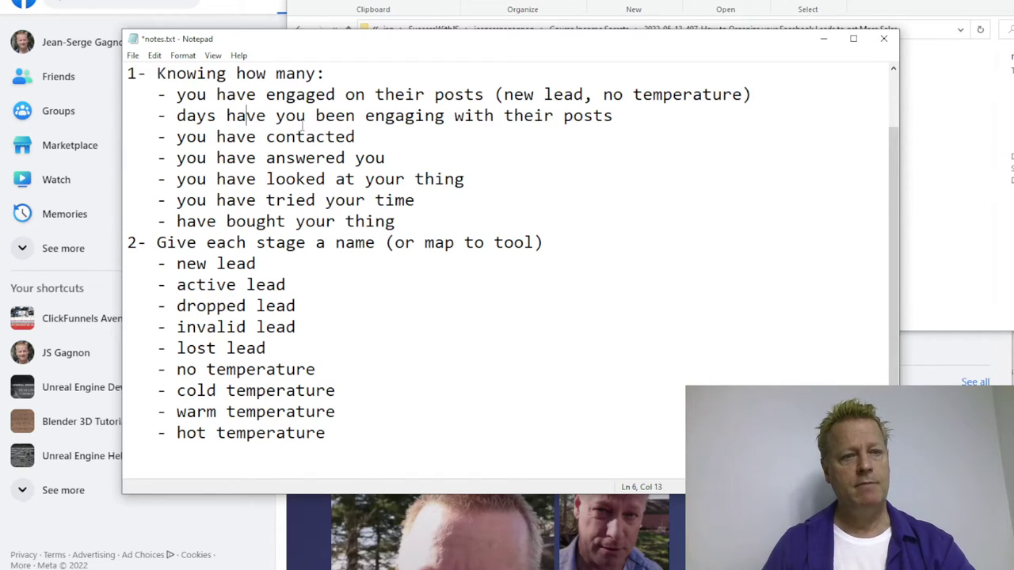
{"action": "left_click", "coordinate": [625, 116]}
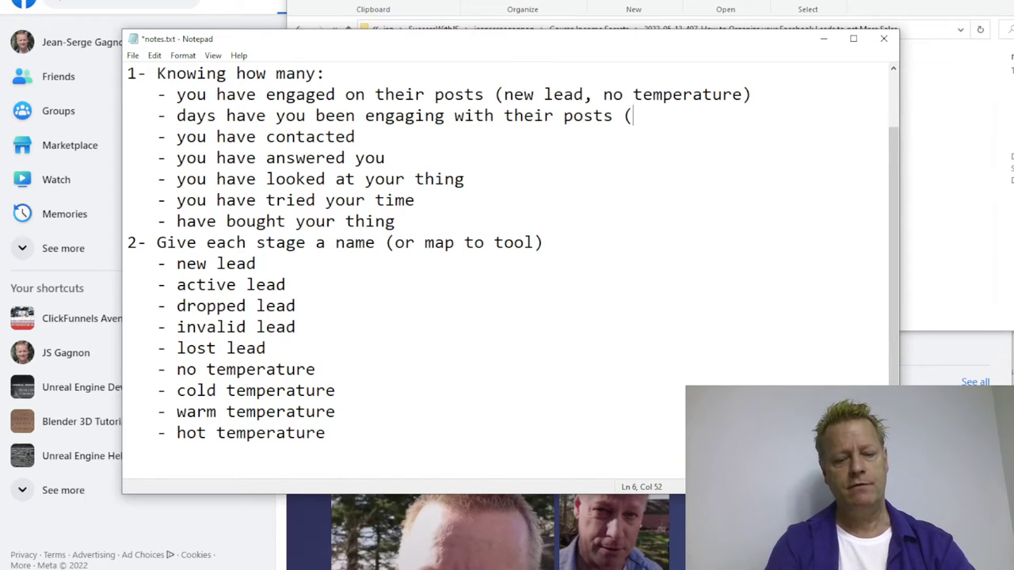
{"action": "type", "text": "(after 5 days, "}
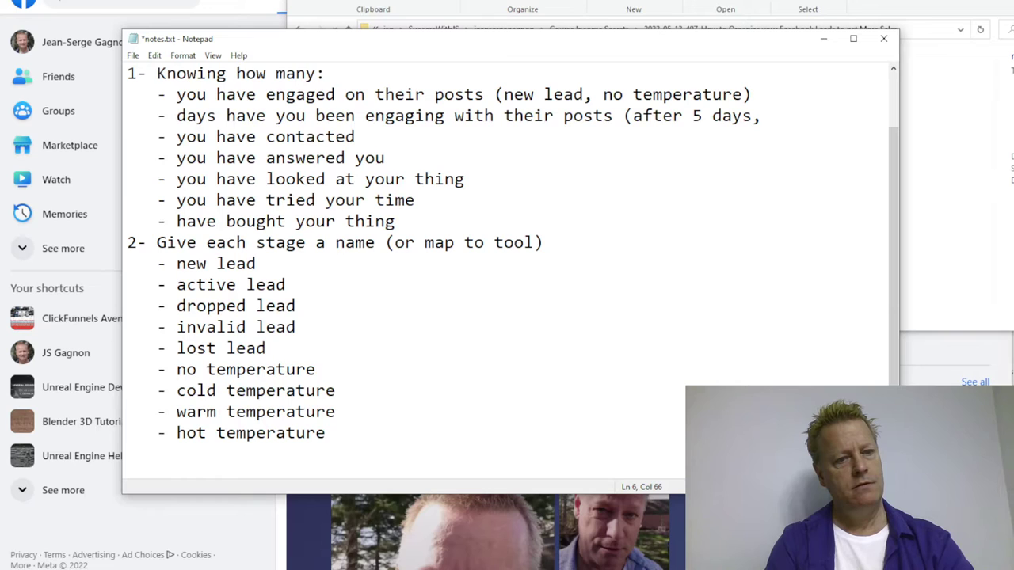
{"action": "type", "text": "new "}
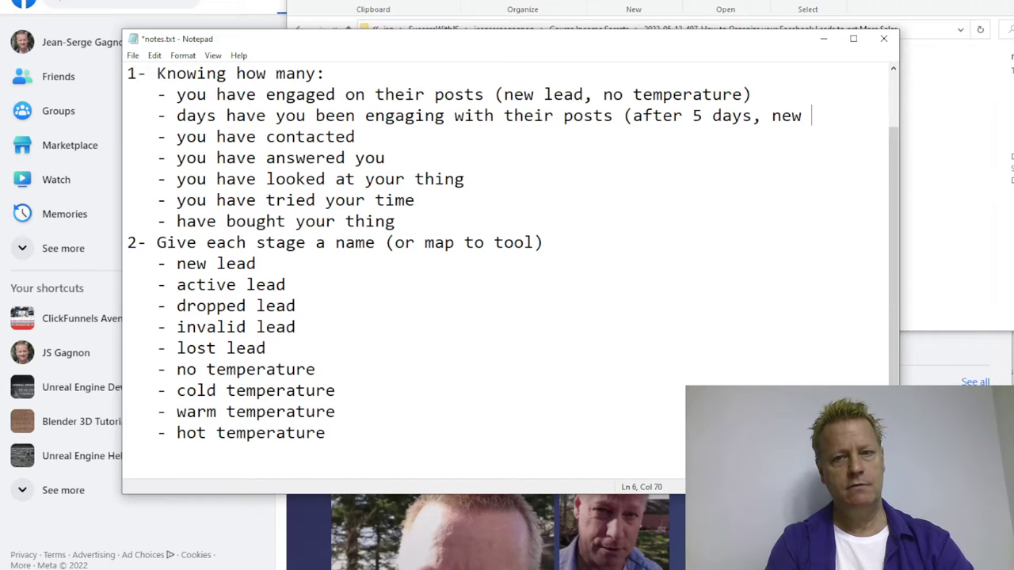
{"action": "type", "text": "lead, "}
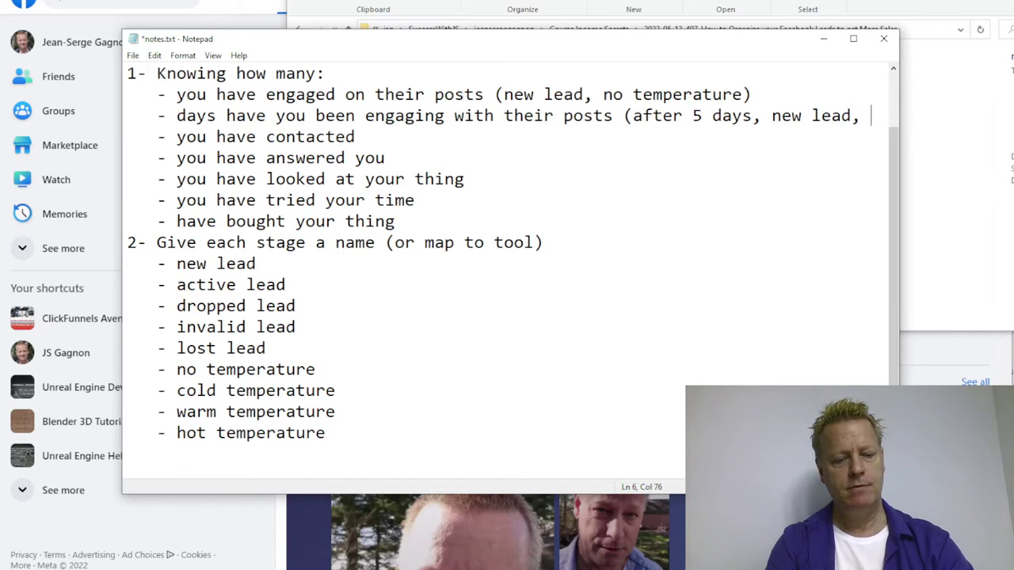
{"action": "type", "text": "warn "}
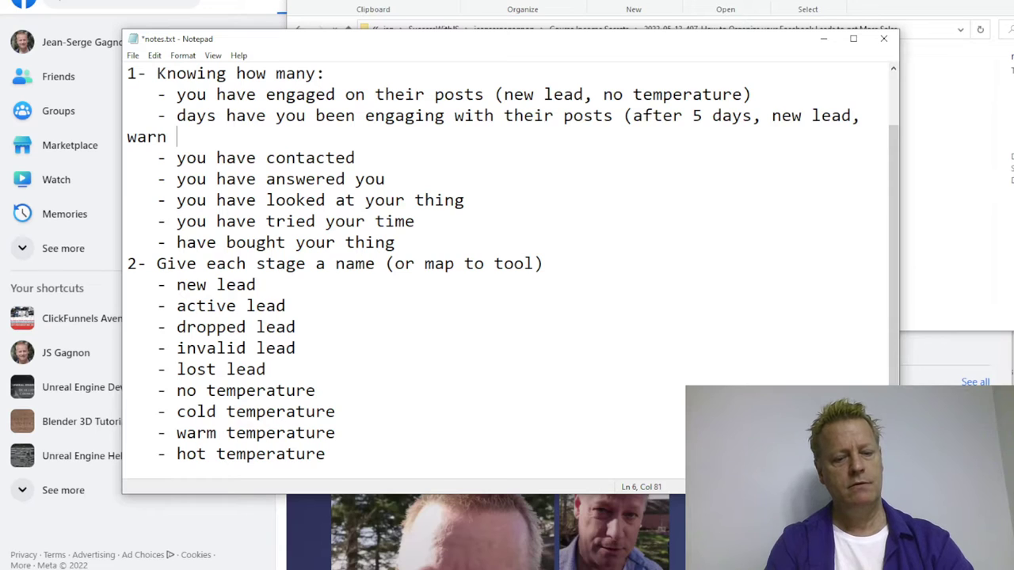
{"action": "type", "text": "temperatur)"}
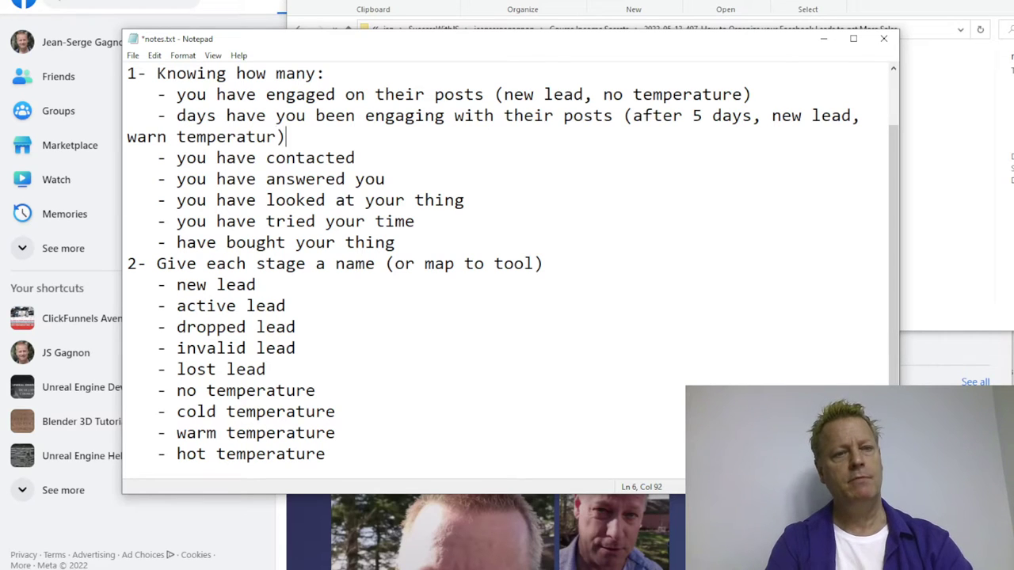
{"action": "key", "text": "BackSpace"}
{"action": "type", "text": "e)"}
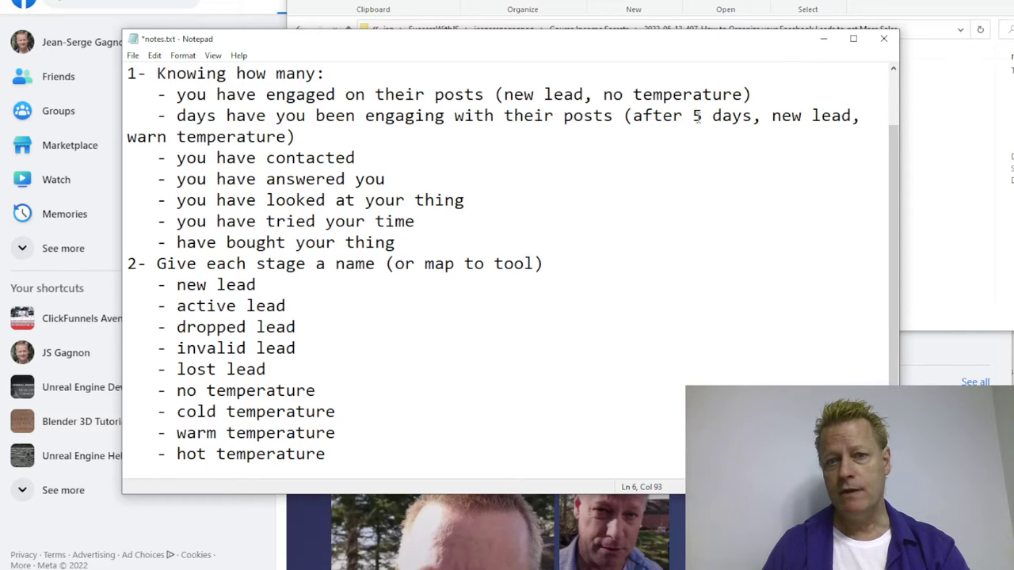
Step: Reword the note on the engaging-days sub-bullet to read "after 5 engagement days," before "new lead"
{"action": "double_click", "coordinate": [724, 117]}
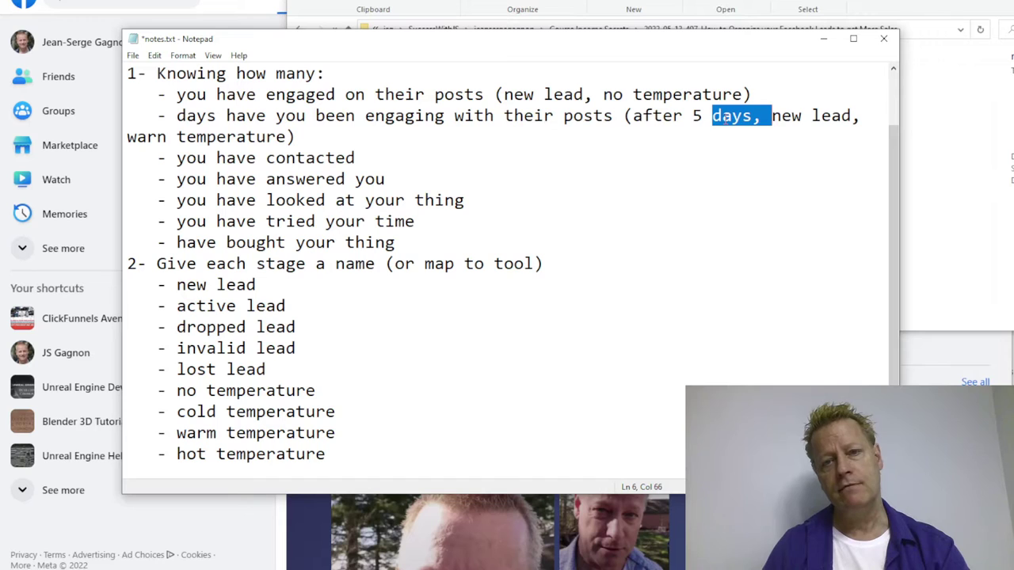
{"action": "type", "text": "engagements"}
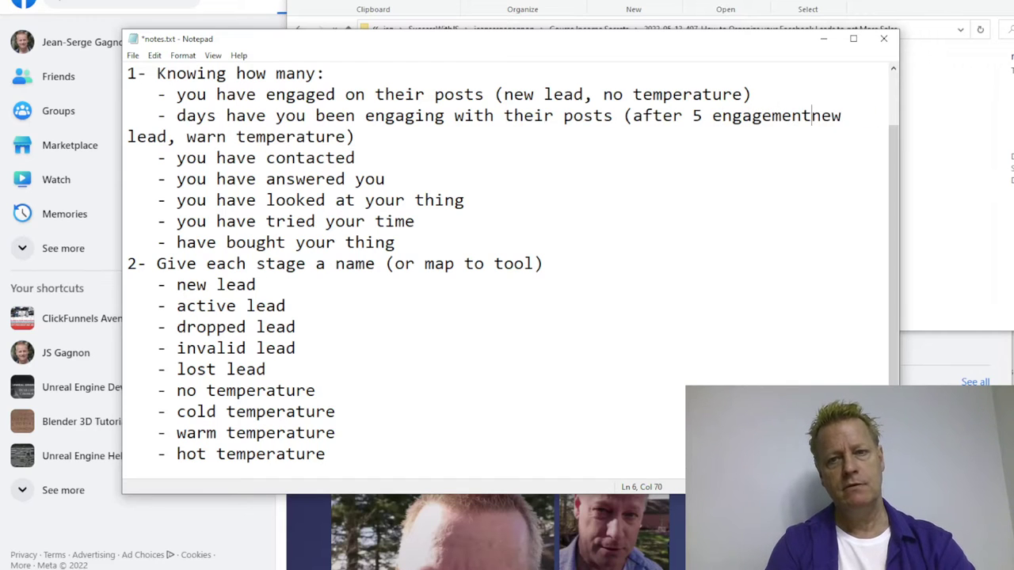
{"action": "key", "text": "BackSpace"}
{"action": "type", "text": "days,"}
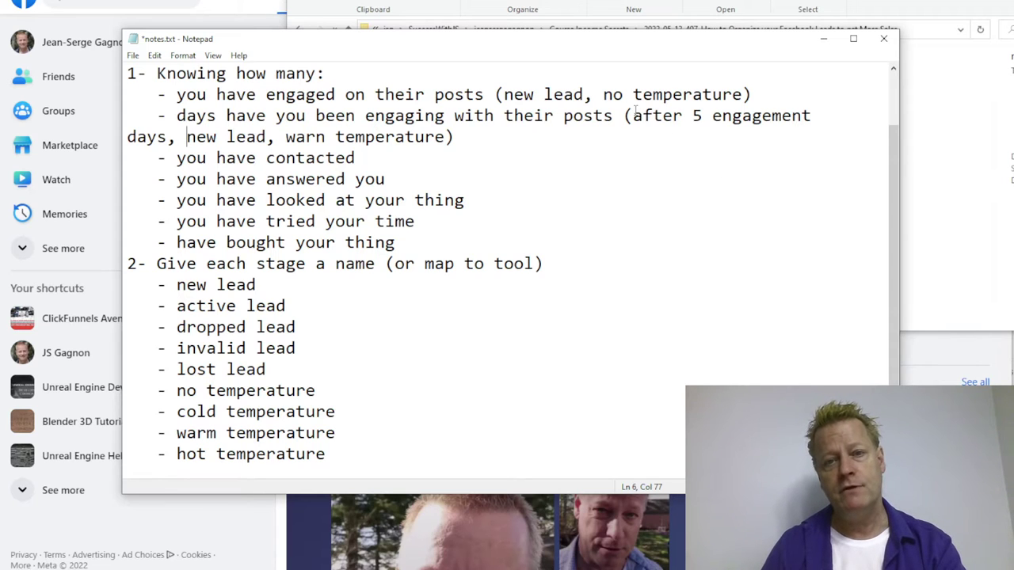
Step: Correct the misspelled "warn" to "warm" in the temperature note of the engaging-days sub-bullet
{"action": "left_click_drag", "start_coordinate": [632, 115], "coordinate": [745, 115]}
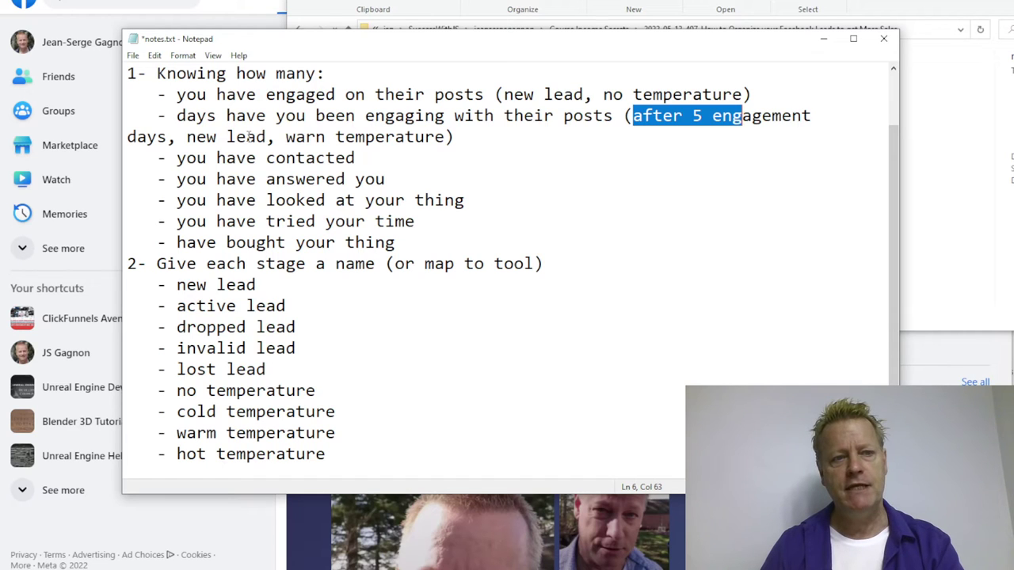
{"action": "left_click_drag", "start_coordinate": [187, 137], "coordinate": [276, 140]}
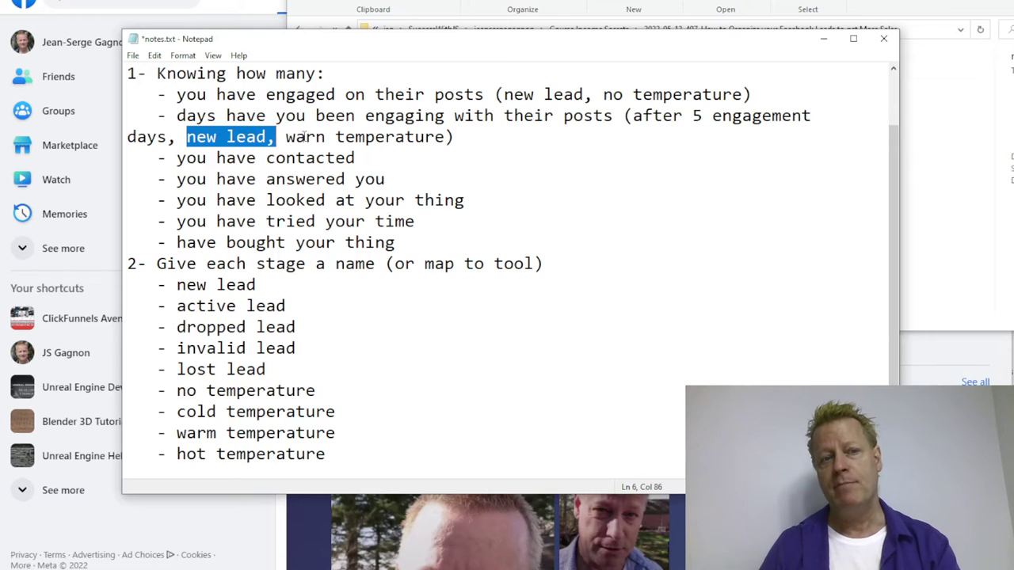
{"action": "left_click", "coordinate": [330, 137]}
{"action": "key", "text": "BackSpace"}
{"action": "type", "text": "m"}
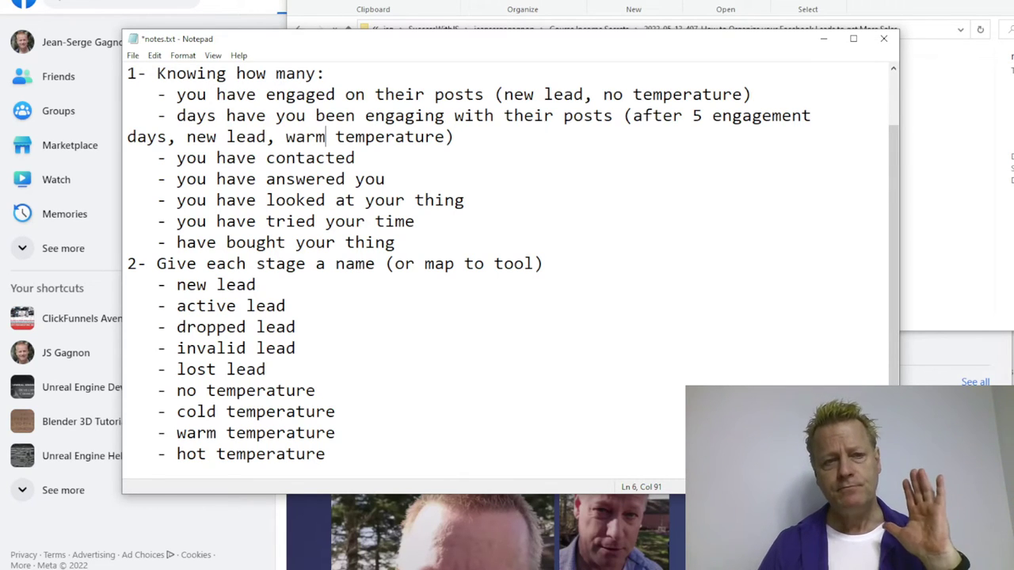
Step: Append "(active lead, warm temperature)" to the sub-bullet "you have contacted" under item 1
{"action": "left_click", "coordinate": [377, 158]}
{"action": "type", "text": "("}
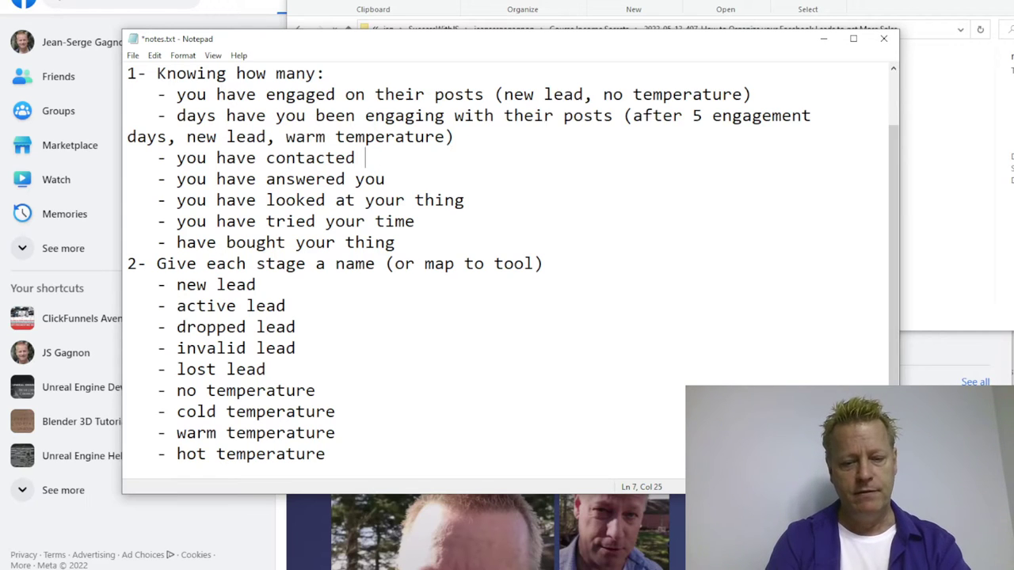
{"action": "type", "text": "acti"}
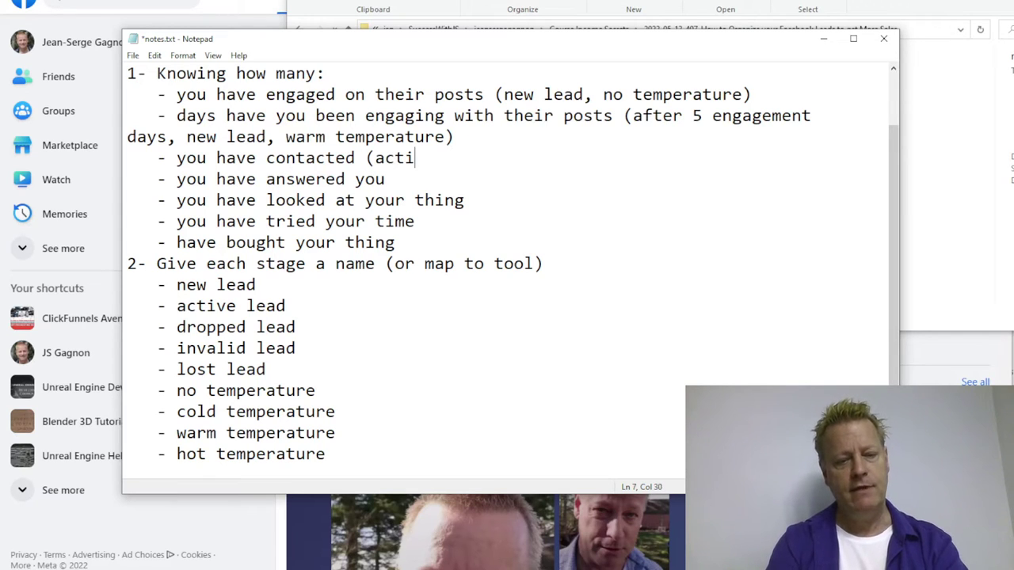
{"action": "type", "text": "ve lead, warm"}
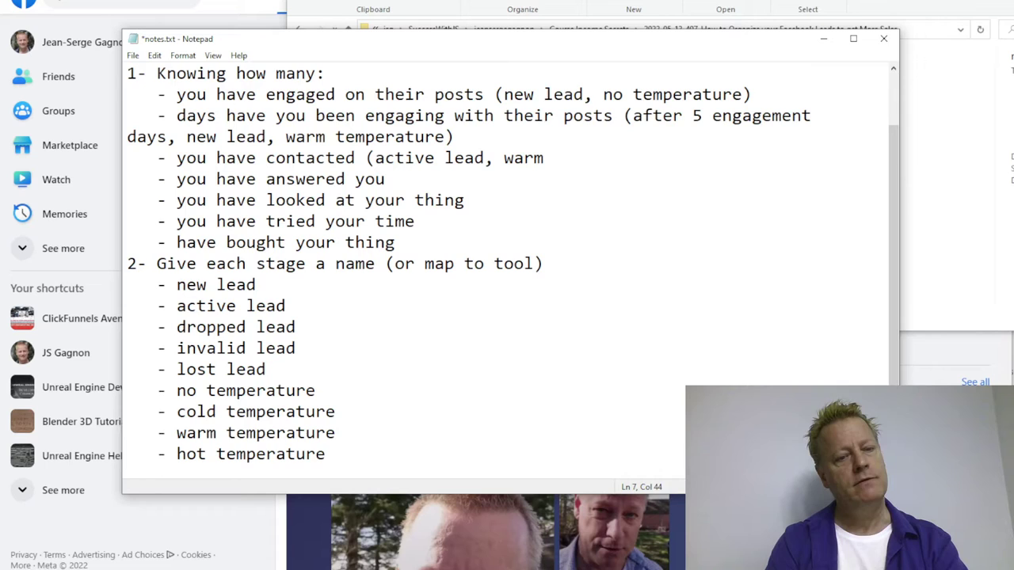
{"action": "type", "text": " tempera"}
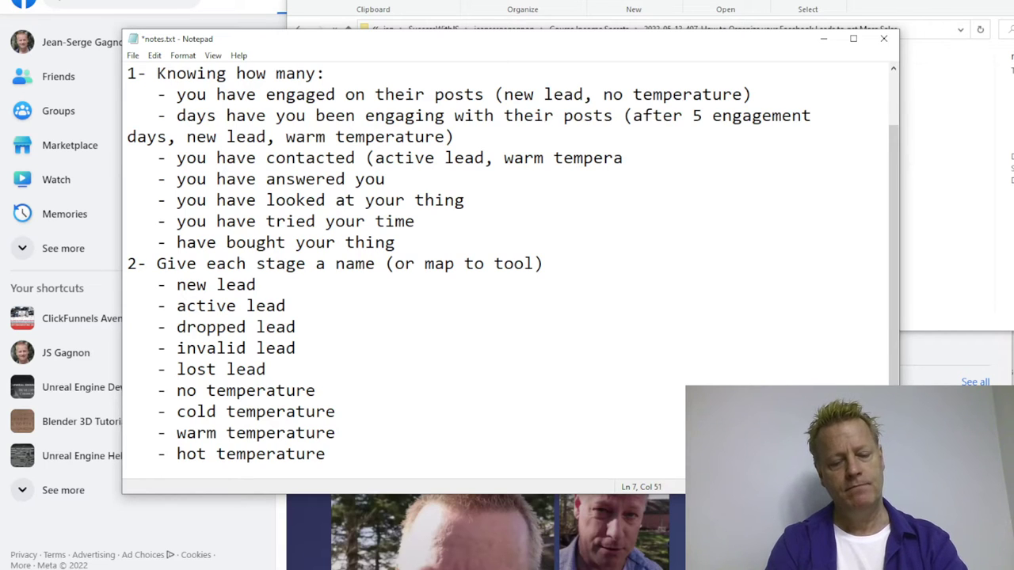
{"action": "type", "text": "ature)"}
{"action": "key", "text": "Left"}
{"action": "key", "text": "Left"}
{"action": "key", "text": "Left"}
{"action": "key", "text": "Left"}
{"action": "key", "text": "Left"}
{"action": "key", "text": "BackSpace"}
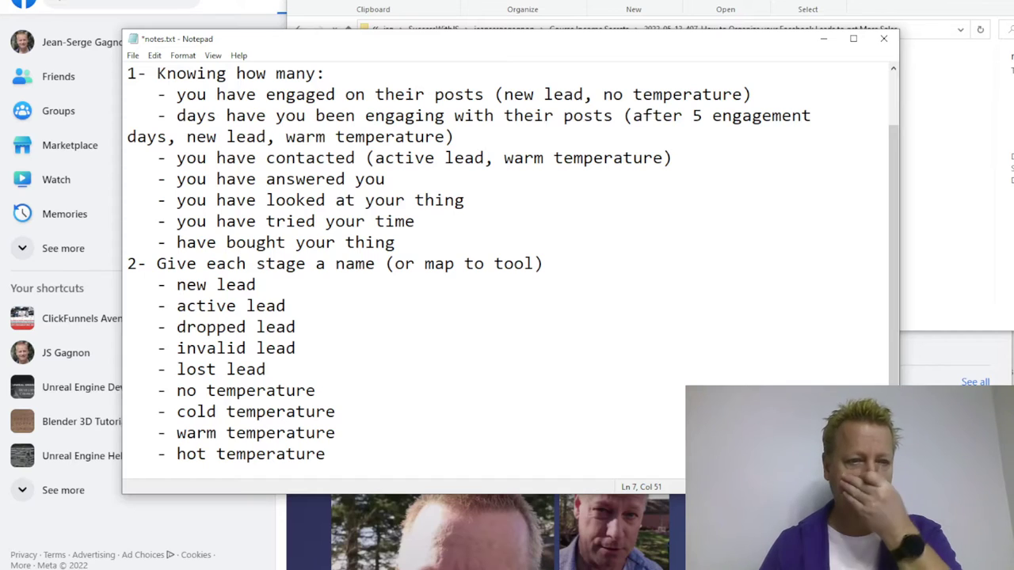
Step: Start the note "(active lead, " at the end of the sub-bullet "you have answered you", leaving its temperature blank
{"action": "left_click", "coordinate": [426, 181]}
{"action": "type", "text": "(active "}
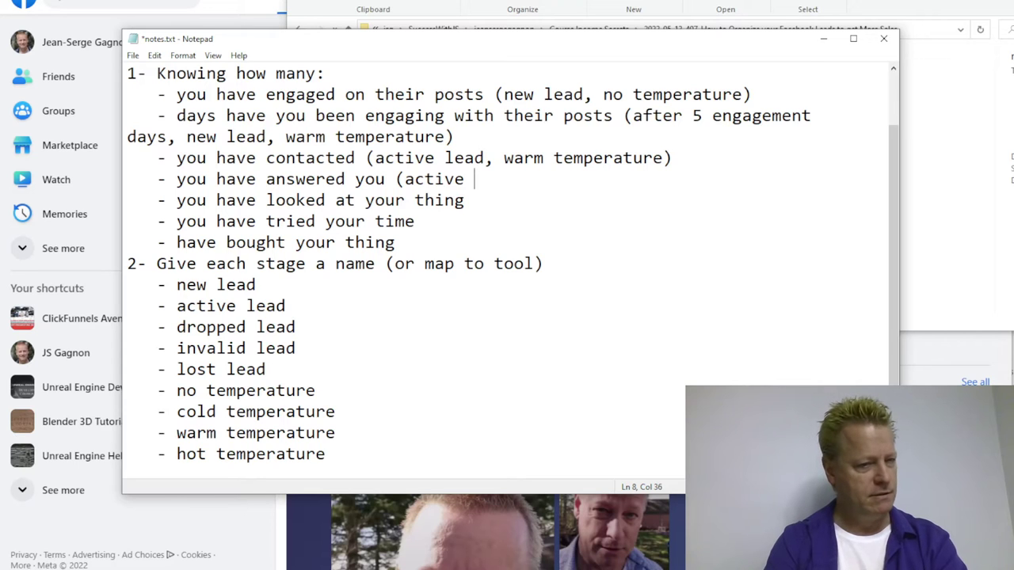
{"action": "type", "text": "lead"}
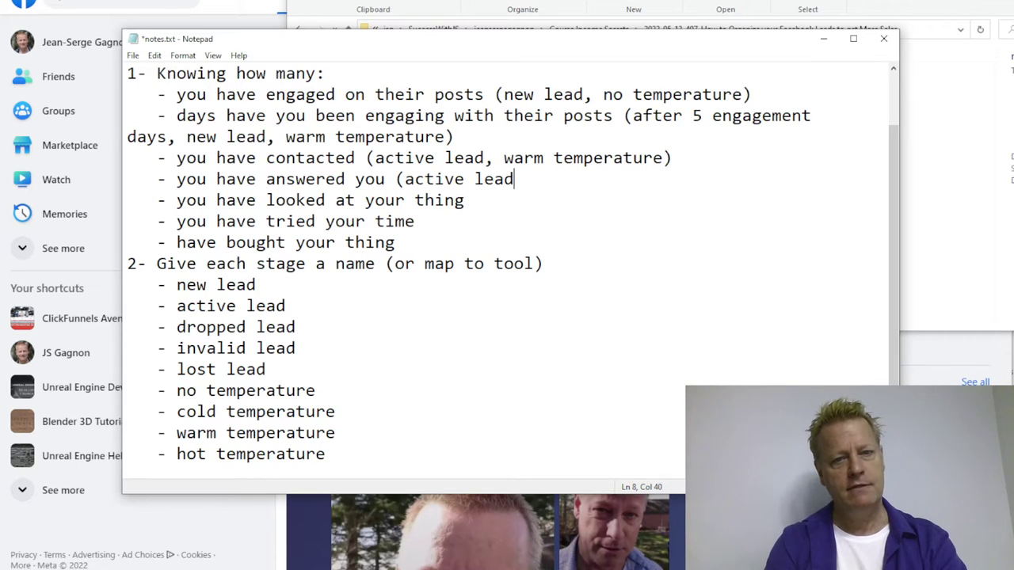
{"action": "type", "text": ","}
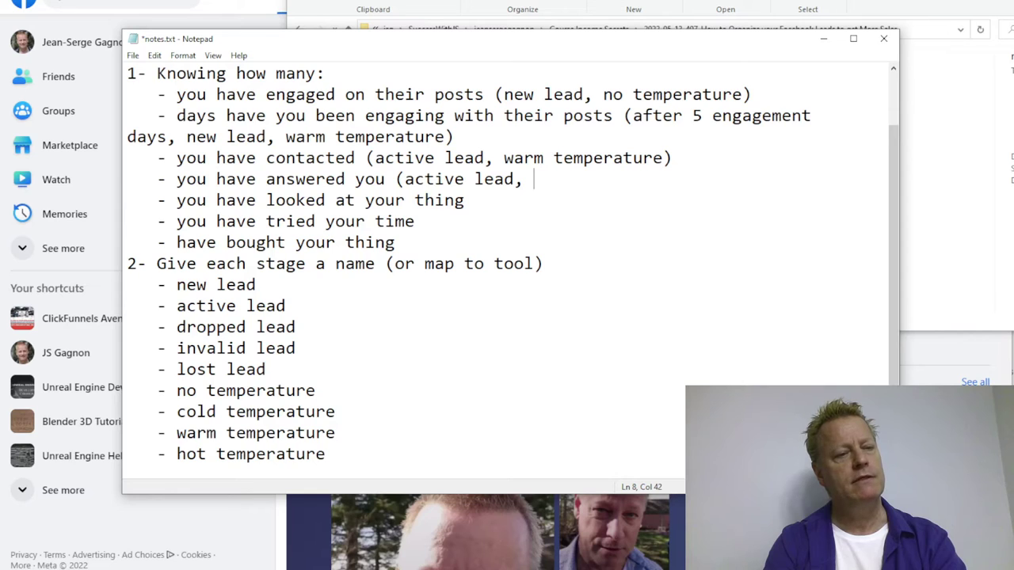
{"action": "type", "text": "hot"}
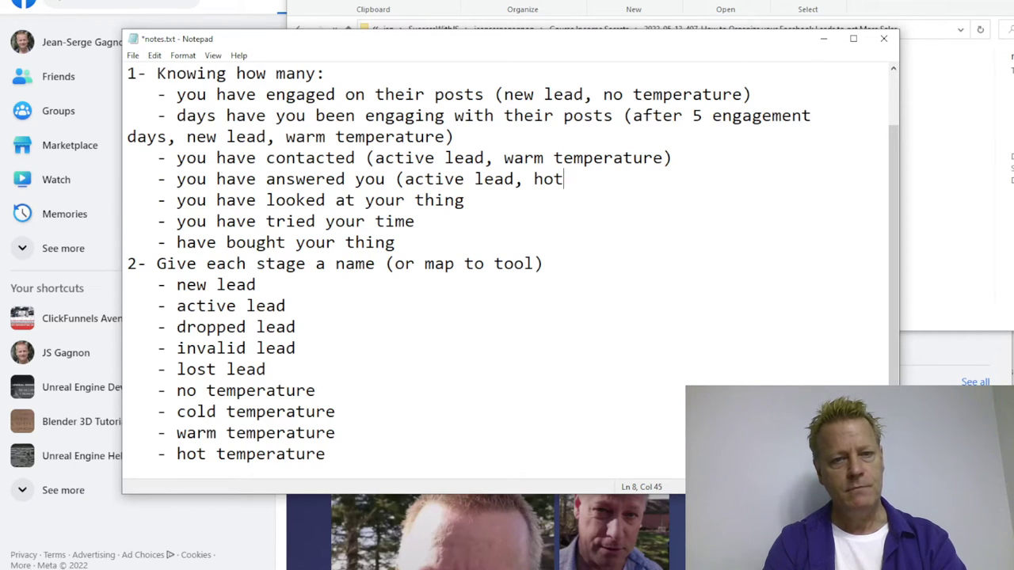
{"action": "key", "text": "BackSpace"}
{"action": "key", "text": "BackSpace"}
{"action": "key", "text": "BackSpace"}
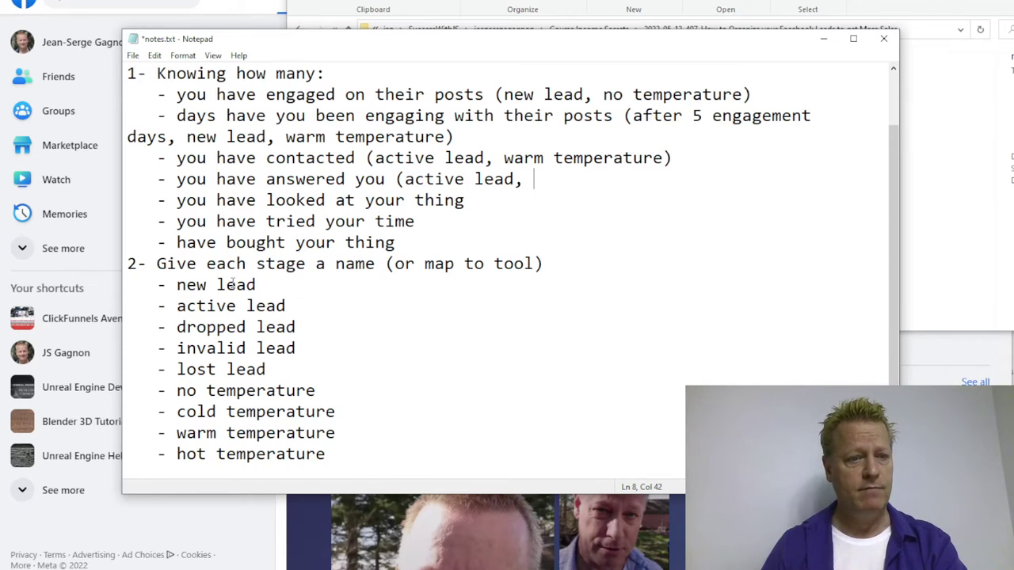
Step: Insert the stage "- contacted lead" below "active lead" in the item 2 list
{"action": "left_click", "coordinate": [293, 306]}
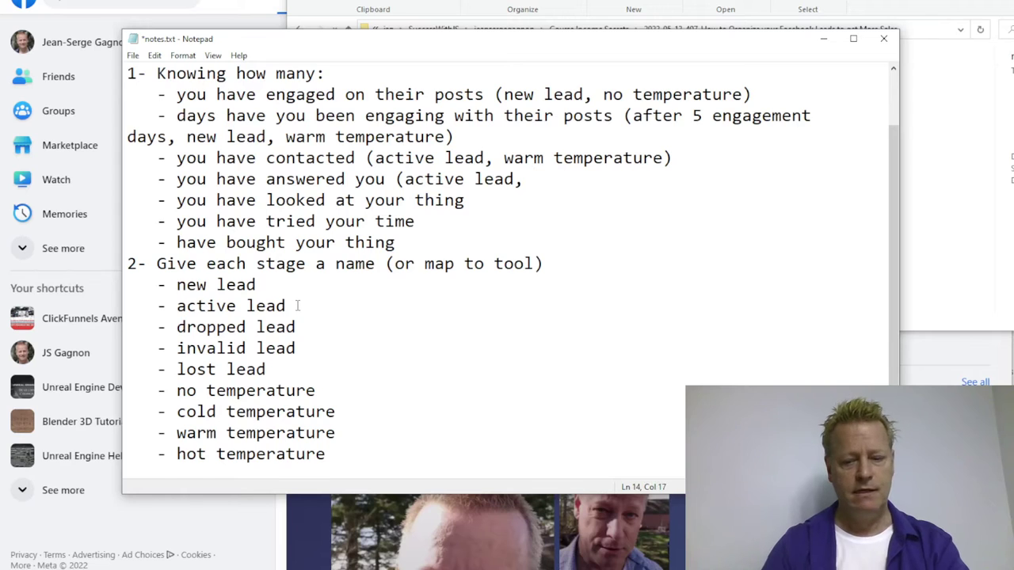
{"action": "key", "text": "Return"}
{"action": "type", "text": "- contacted"}
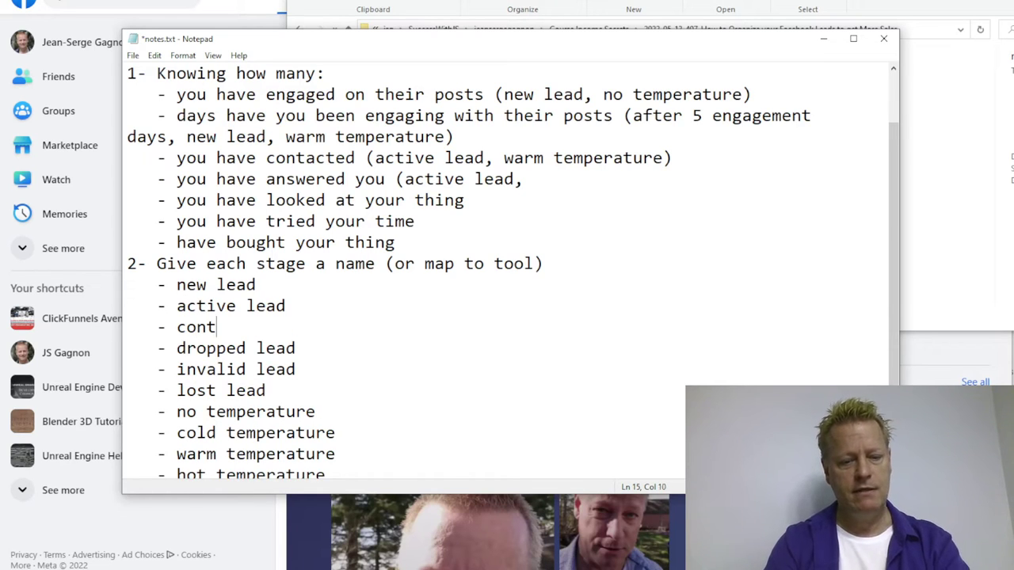
{"action": "key", "text": "BackSpace"}
{"action": "key", "text": "BackSpace"}
{"action": "key", "text": "BackSpace"}
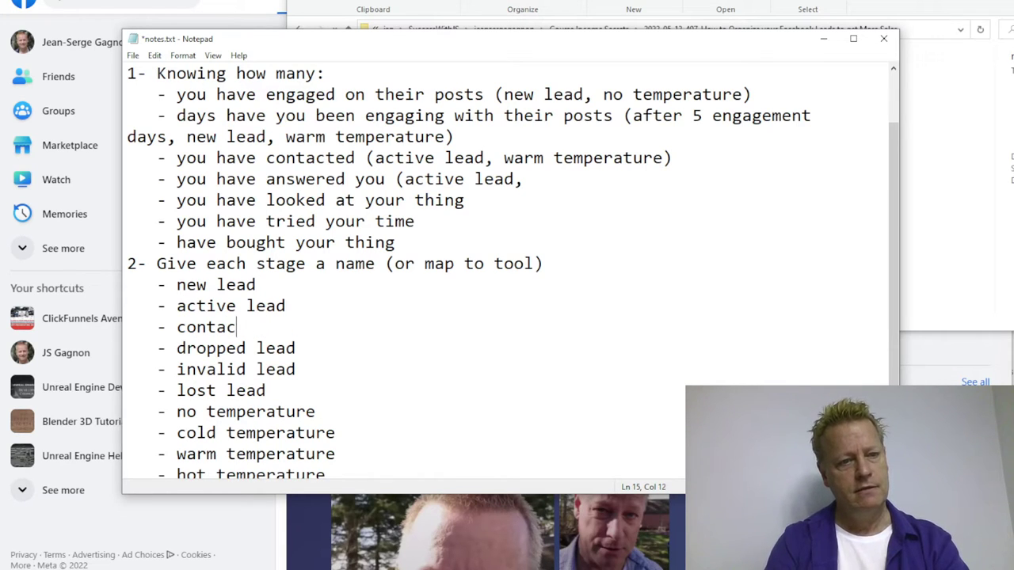
{"action": "type", "text": "ted lead"}
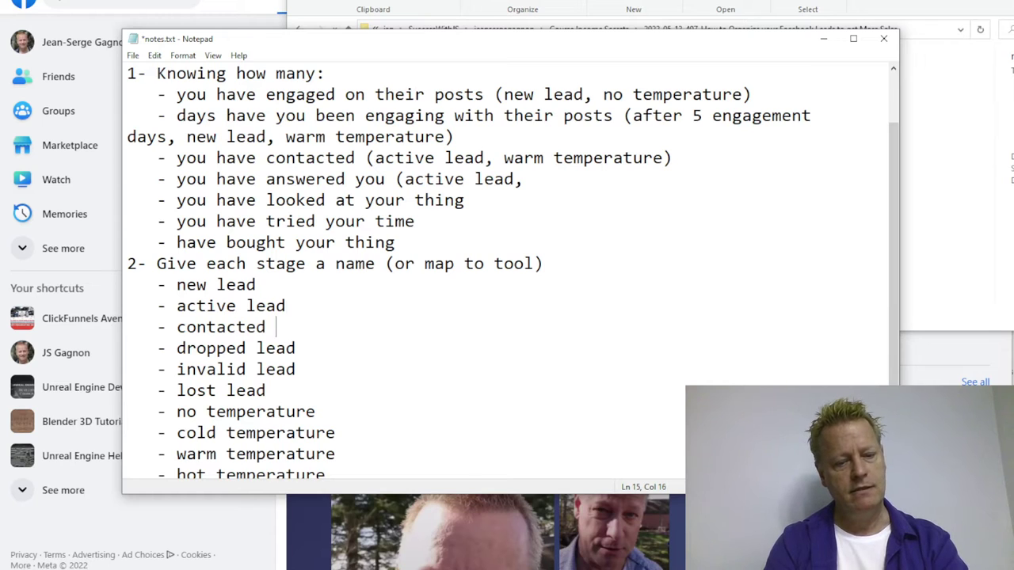
Step: Replace "active" with "contacted" in the note on the sub-bullet "you have answered you"
{"action": "left_click", "coordinate": [561, 174]}
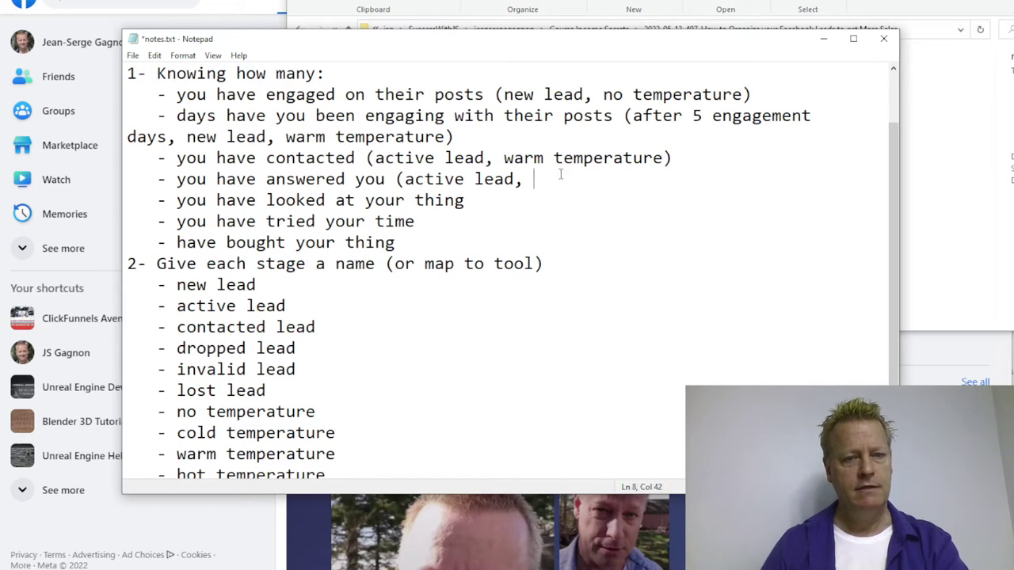
{"action": "double_click", "coordinate": [426, 179]}
{"action": "key", "text": "Right"}
{"action": "key", "text": "Left"}
{"action": "key", "text": "BackSpace"}
{"action": "key", "text": "BackSpace"}
{"action": "key", "text": "BackSpace"}
{"action": "key", "text": "BackSpace"}
{"action": "key", "text": "BackSpace"}
{"action": "key", "text": "BackSpace"}
{"action": "type", "text": "contacted"}
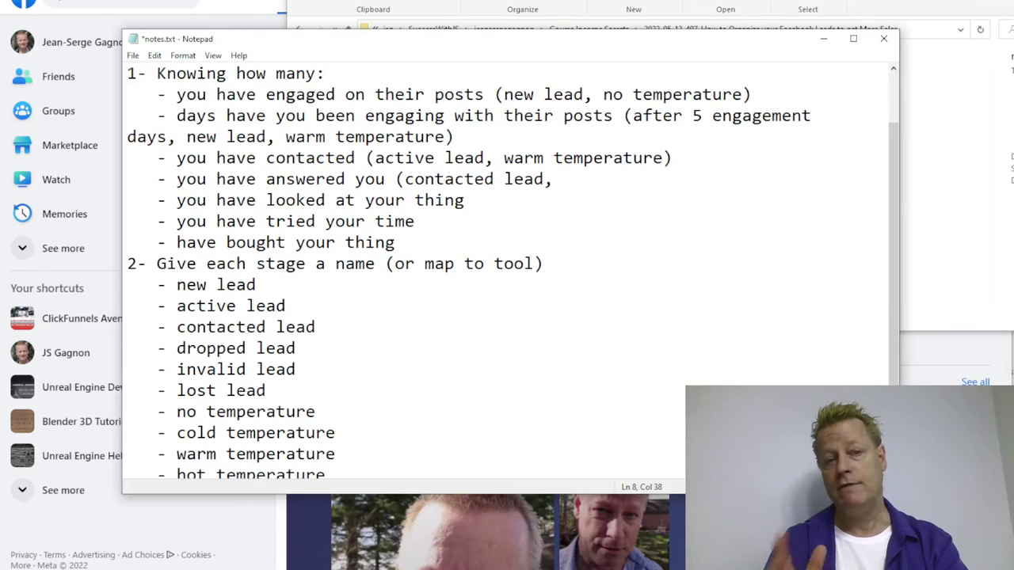
Step: Complete the note on the sub-bullet "you have answered you" with "warm temperature)"
{"action": "left_click", "coordinate": [580, 181]}
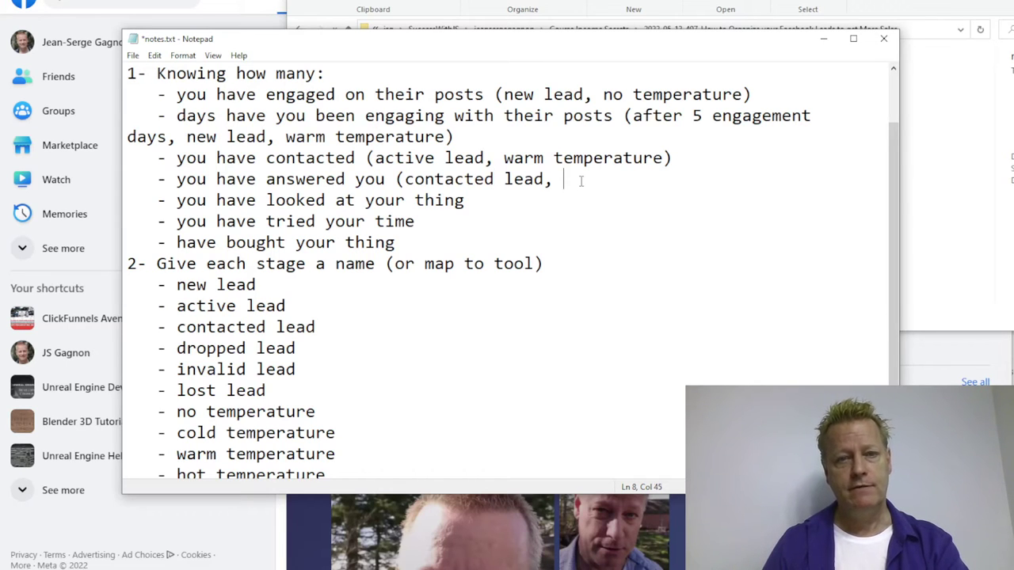
{"action": "type", "text": "warm t"}
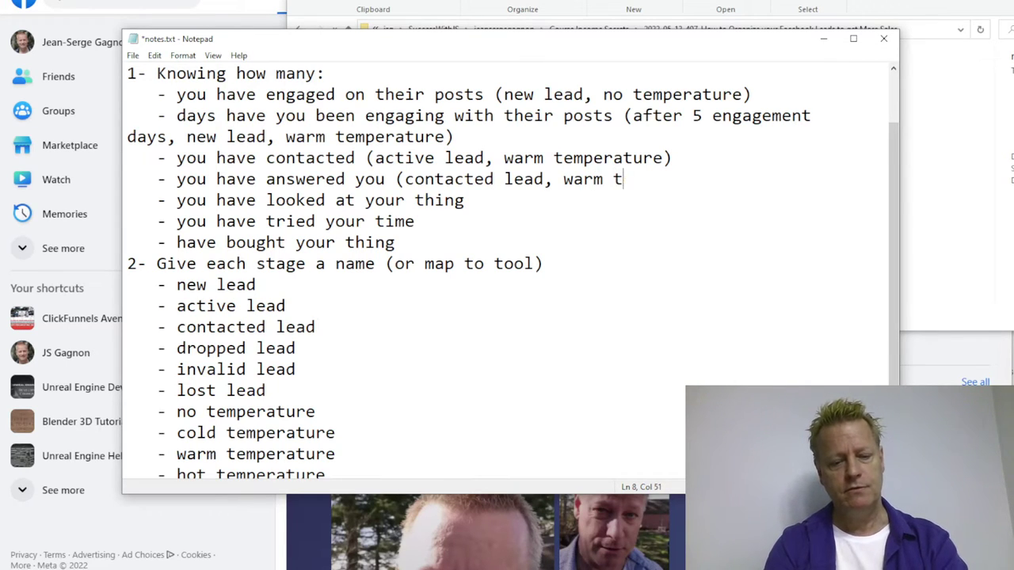
{"action": "type", "text": "emperat"}
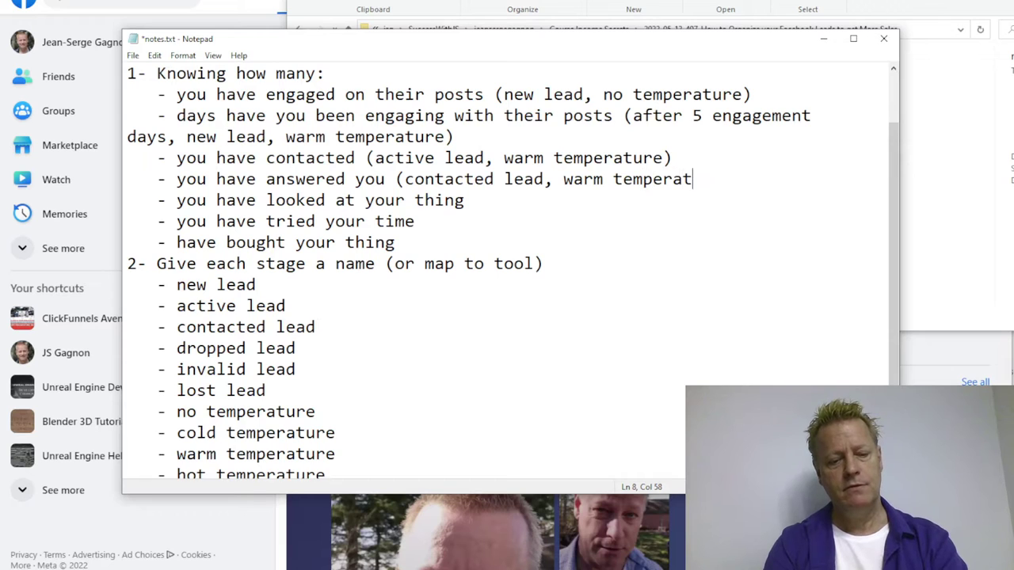
{"action": "type", "text": "ure)"}
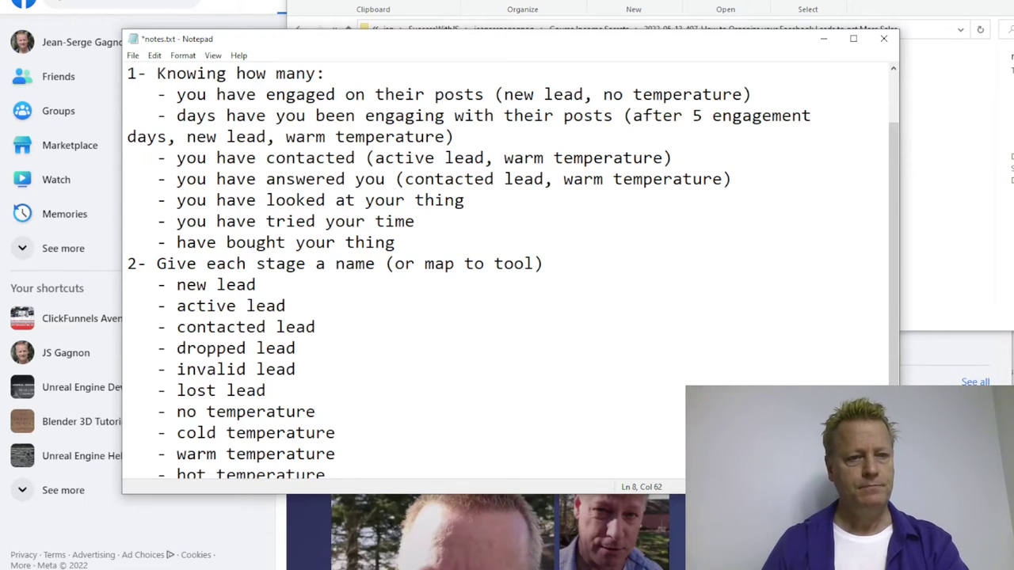
Step: Start a note with an opening parenthesis at the end of the sub-bullet "you have looked at your thing"
{"action": "left_click", "coordinate": [500, 204]}
{"action": "type", "text": "("}
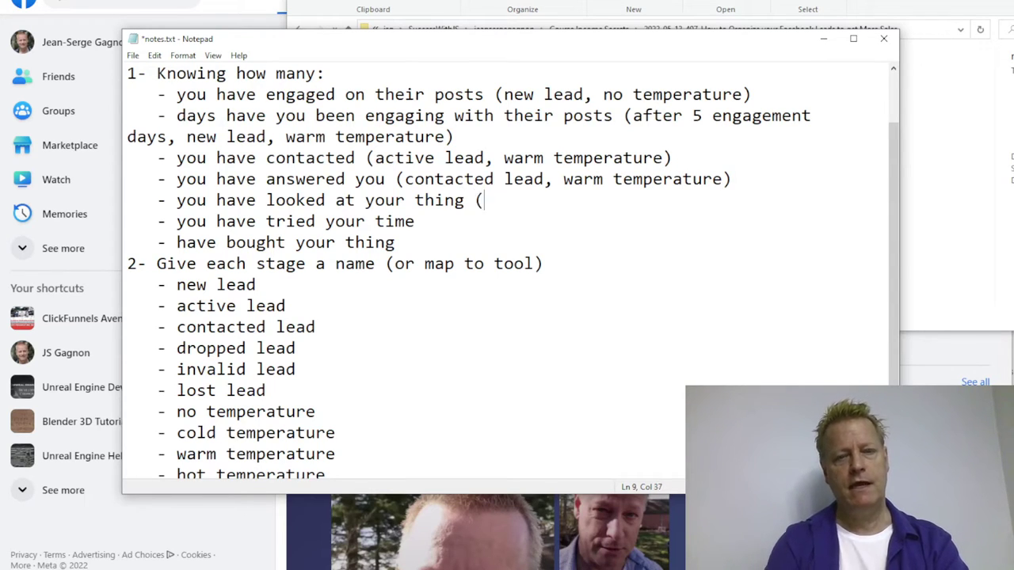
{"action": "left_click", "coordinate": [223, 326]}
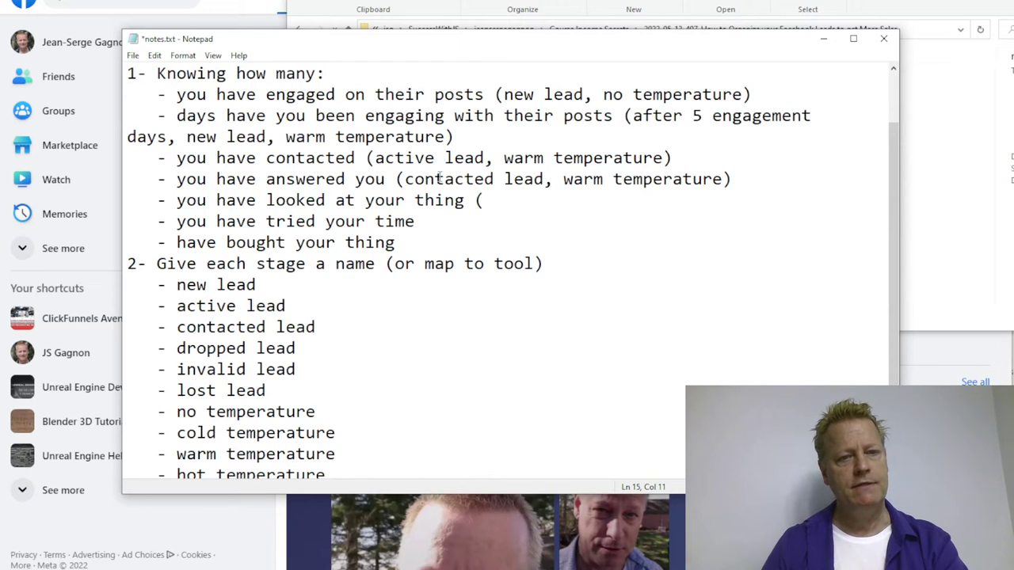
{"action": "left_click_drag", "start_coordinate": [297, 222], "coordinate": [270, 179]}
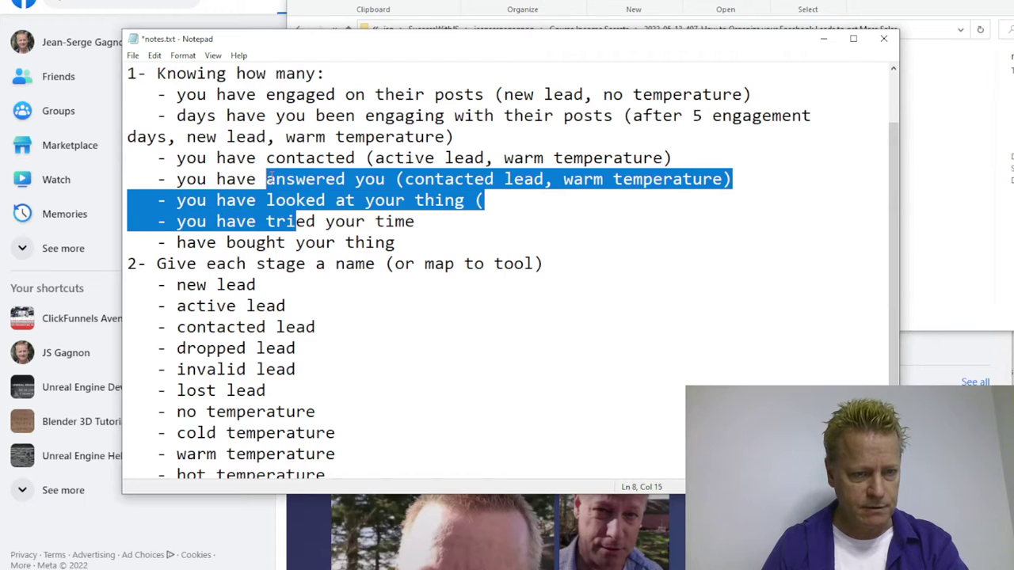
{"action": "left_click", "coordinate": [287, 201]}
Step: Insert the stages "- presented lead", "- trial lead" and "- sold lead" below "contacted lead" in the item 2 list
{"action": "left_click", "coordinate": [325, 329]}
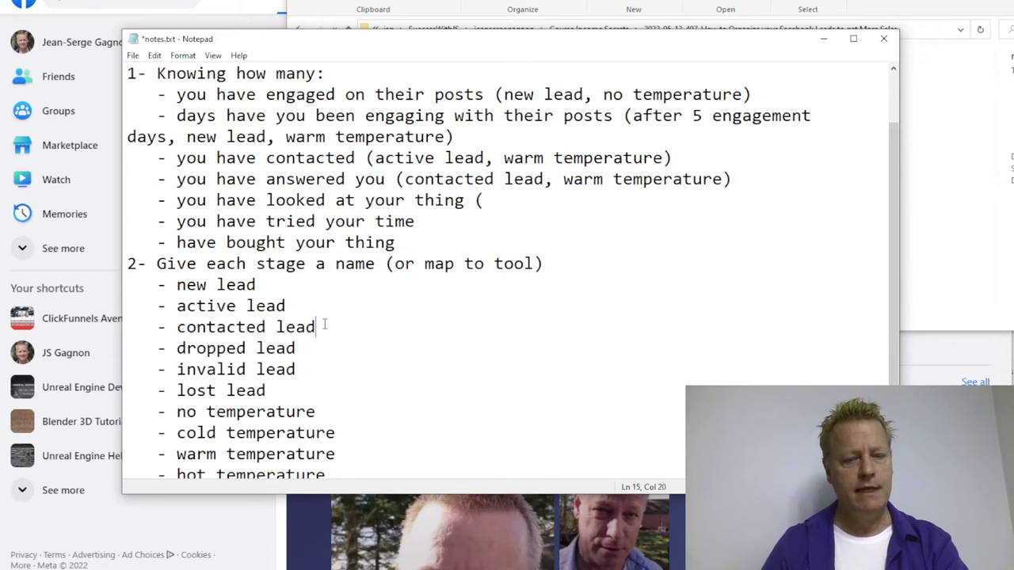
{"action": "key", "text": "Return"}
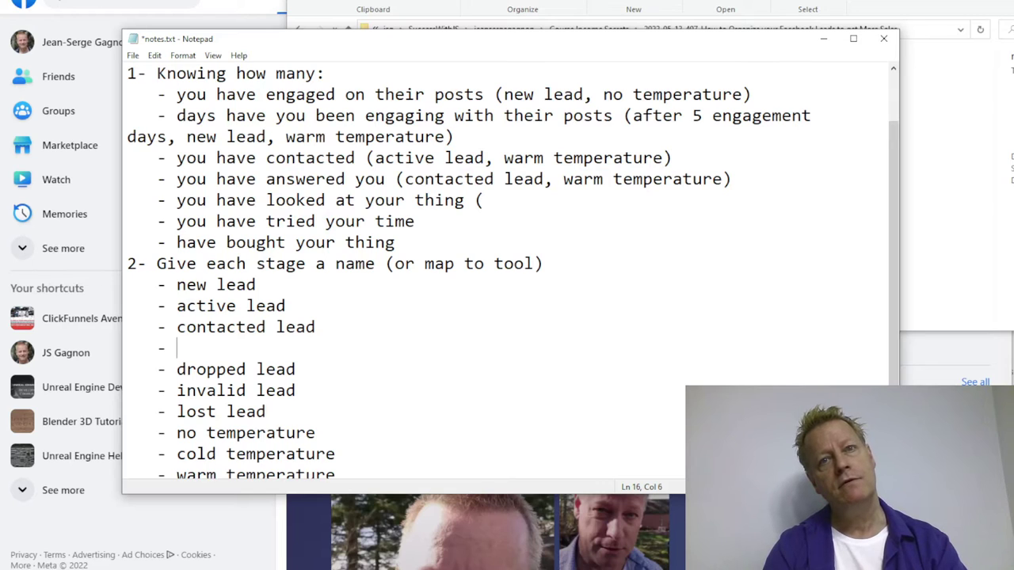
{"action": "type", "text": "- presented lead"}
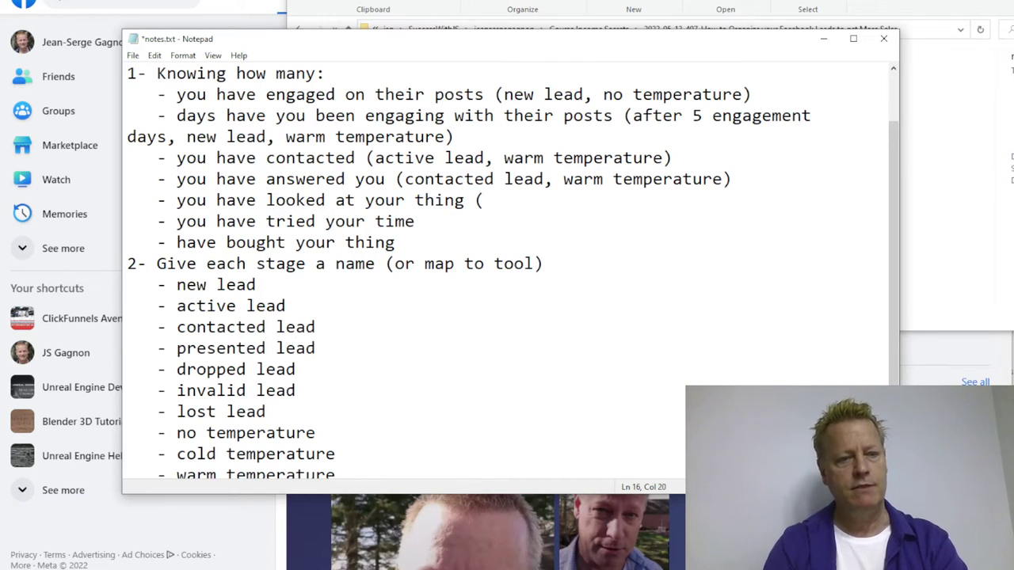
{"action": "key", "text": "Return"}
{"action": "type", "text": "-"}
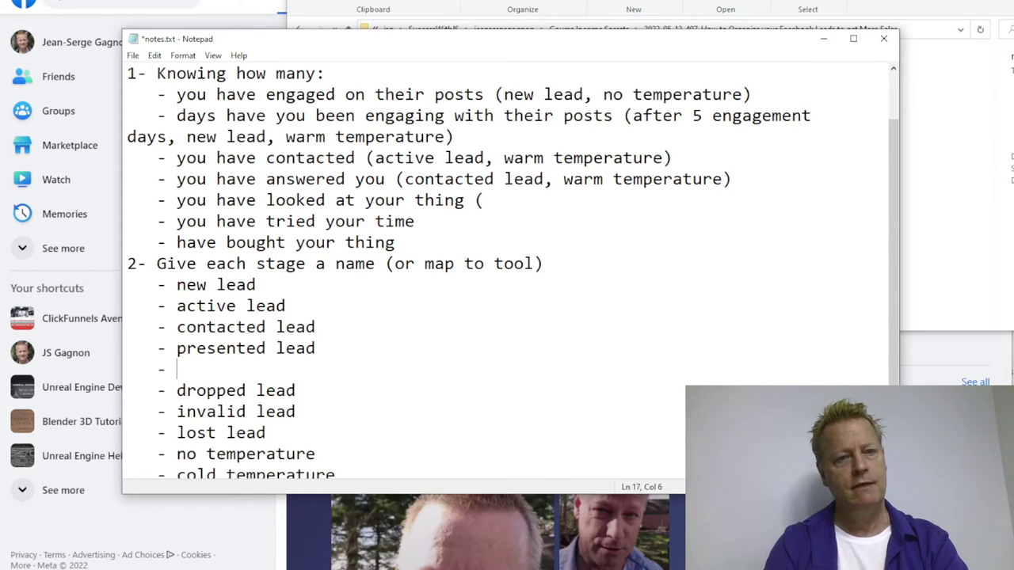
{"action": "type", "text": " t"}
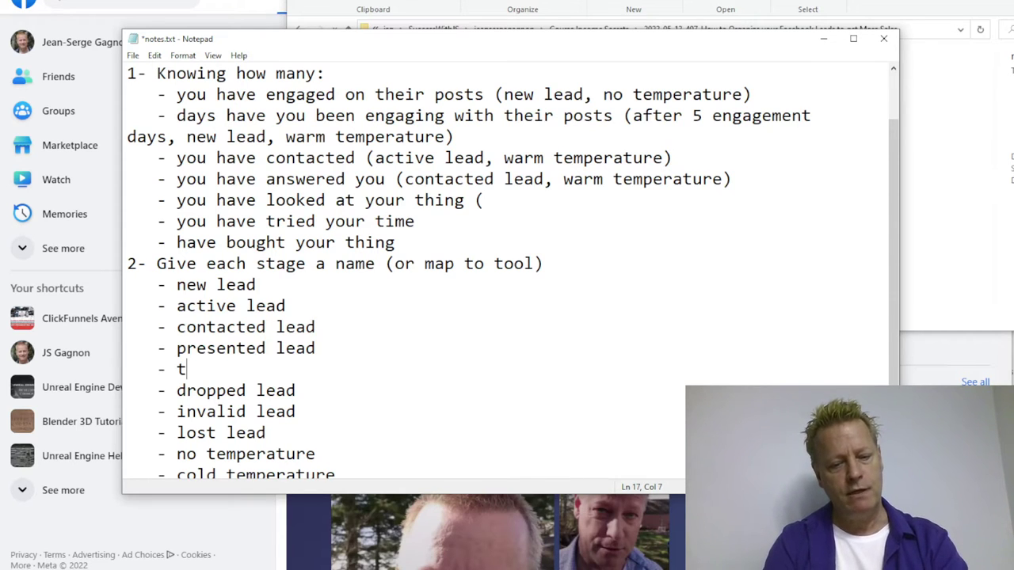
{"action": "type", "text": "rial lead"}
{"action": "key", "text": "Return"}
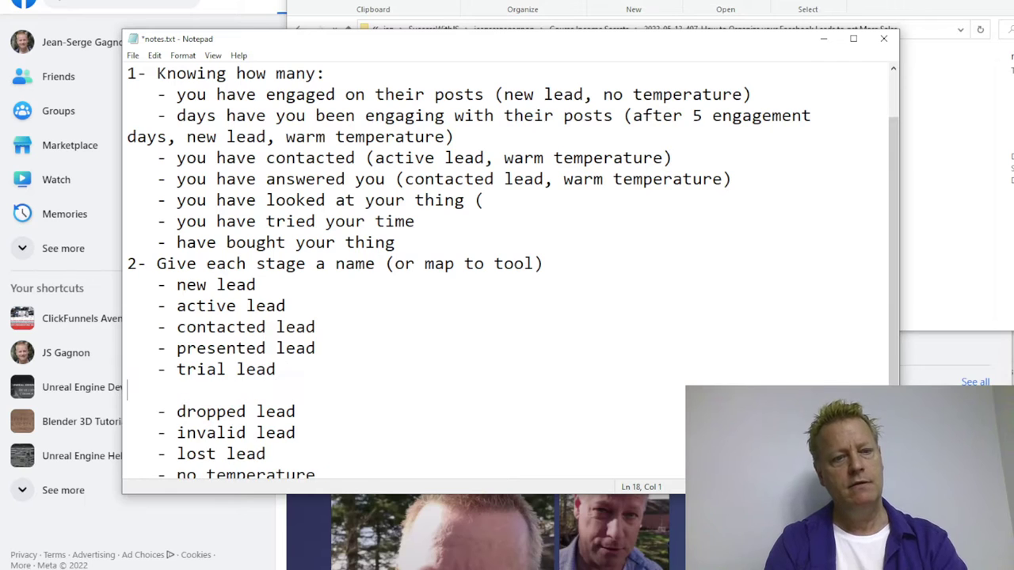
{"action": "type", "text": "ld lead"}
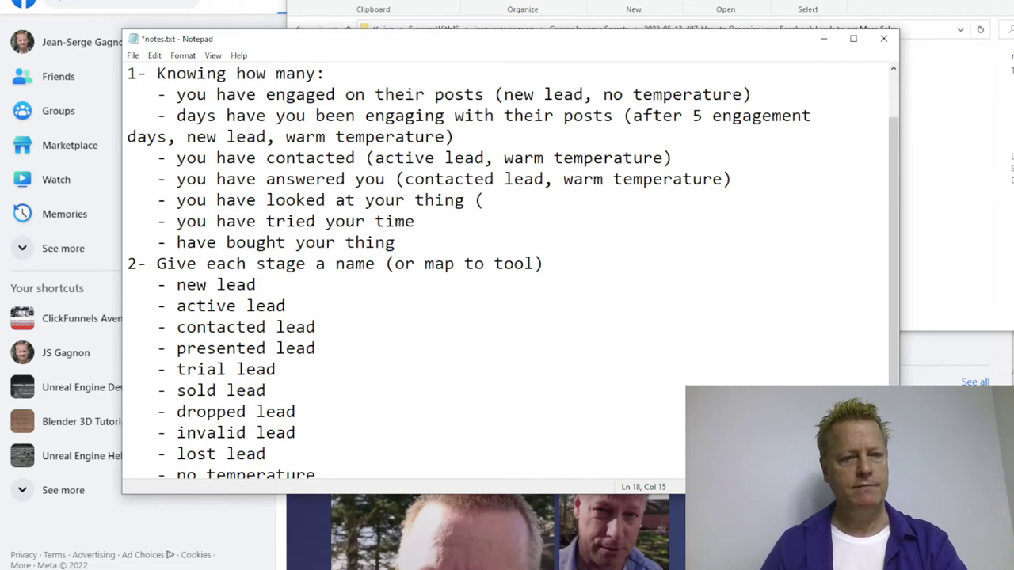
Step: Complete the note on the sub-bullet "you have looked at your thing" with "presented lead, warm temperature)"
{"action": "left_click", "coordinate": [516, 200]}
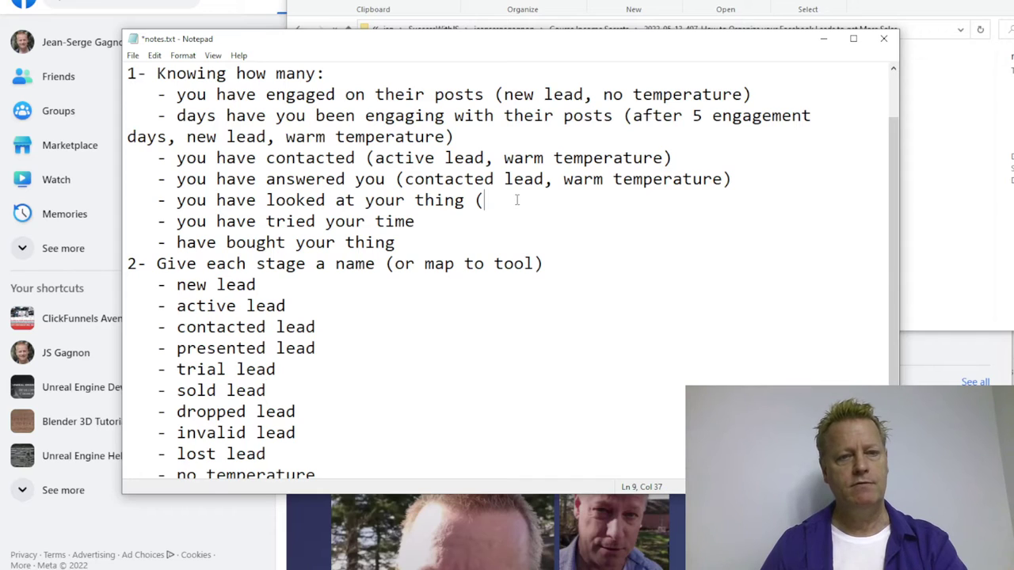
{"action": "type", "text": "pre"}
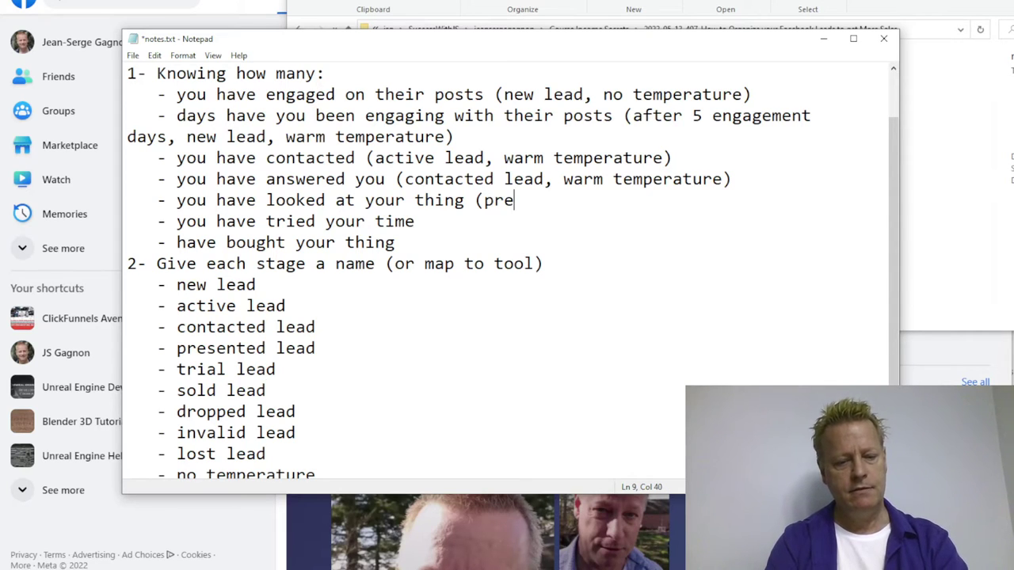
{"action": "type", "text": "sented lead,"}
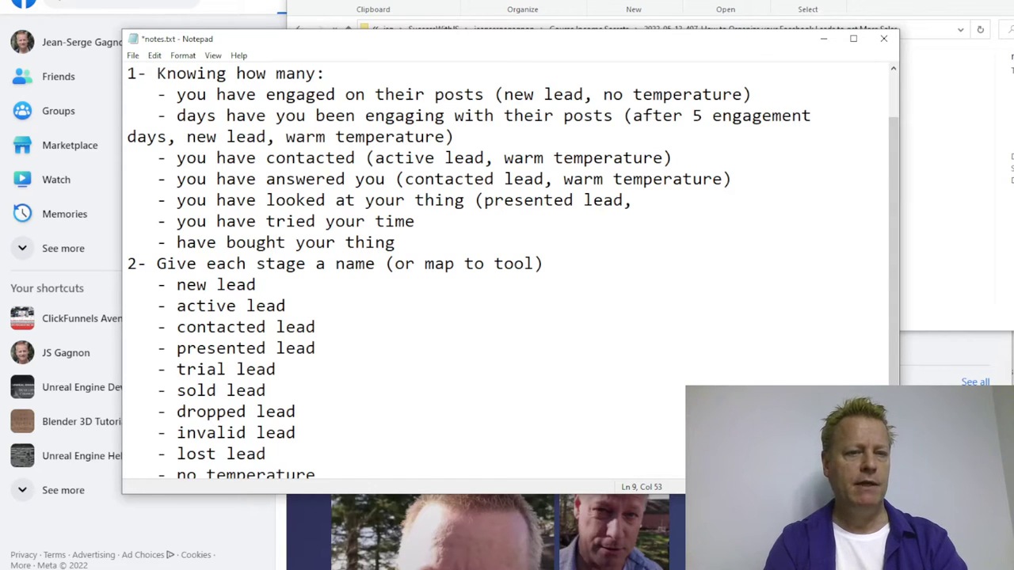
{"action": "type", "text": "war"}
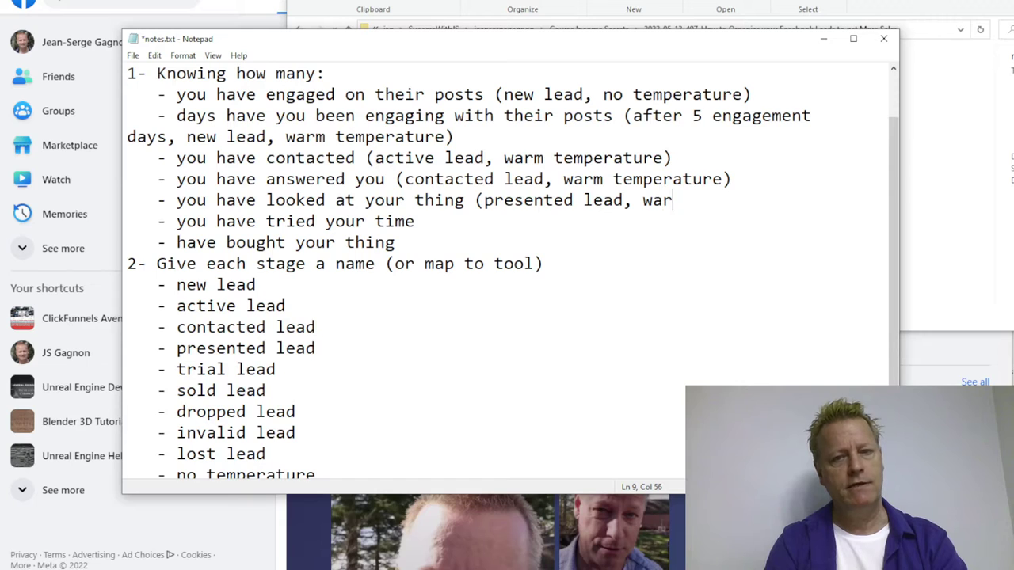
{"action": "type", "text": "m temperatin"}
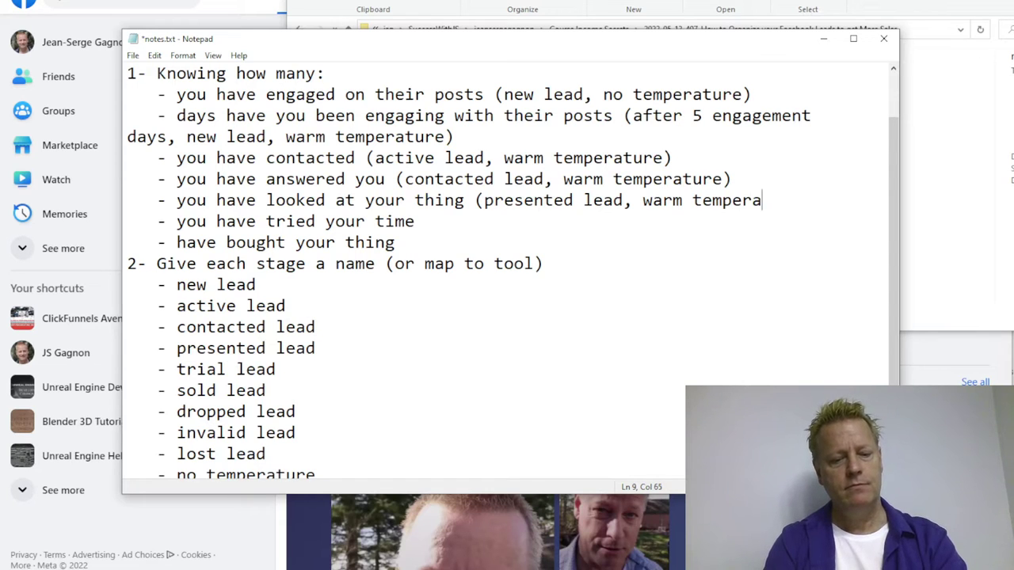
{"action": "key", "text": "BackSpace"}
{"action": "key", "text": "BackSpace"}
{"action": "type", "text": "ure)"}
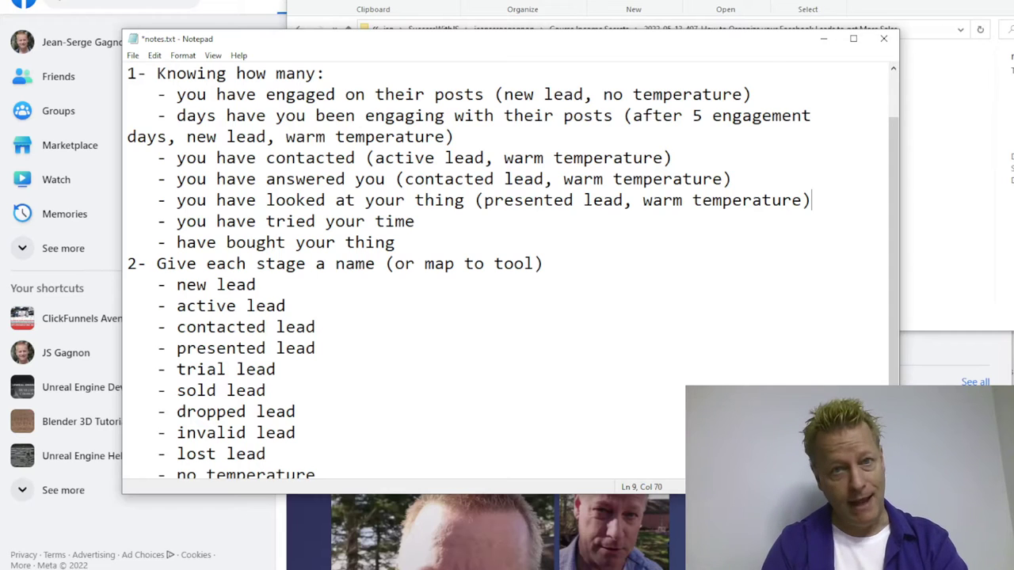
Step: Change the sub-bullet "you have tried your time" to end in "thing" and add the note "(trial lead, hot temperature)"
{"action": "key", "text": "Down"}
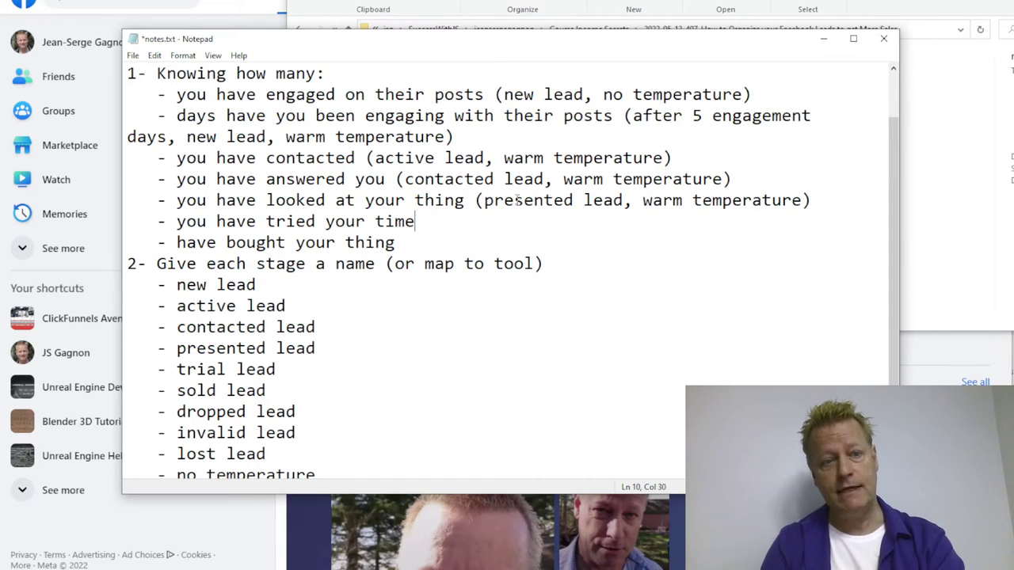
{"action": "type", "text": "("}
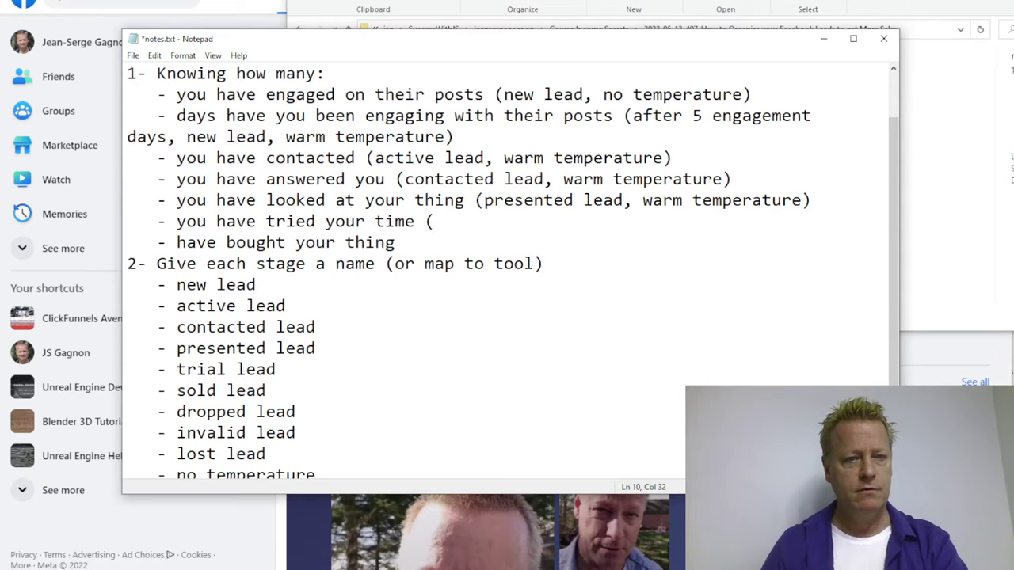
{"action": "double_click", "coordinate": [386, 221]}
{"action": "type", "text": "thing"}
{"action": "left_click", "coordinate": [453, 230]}
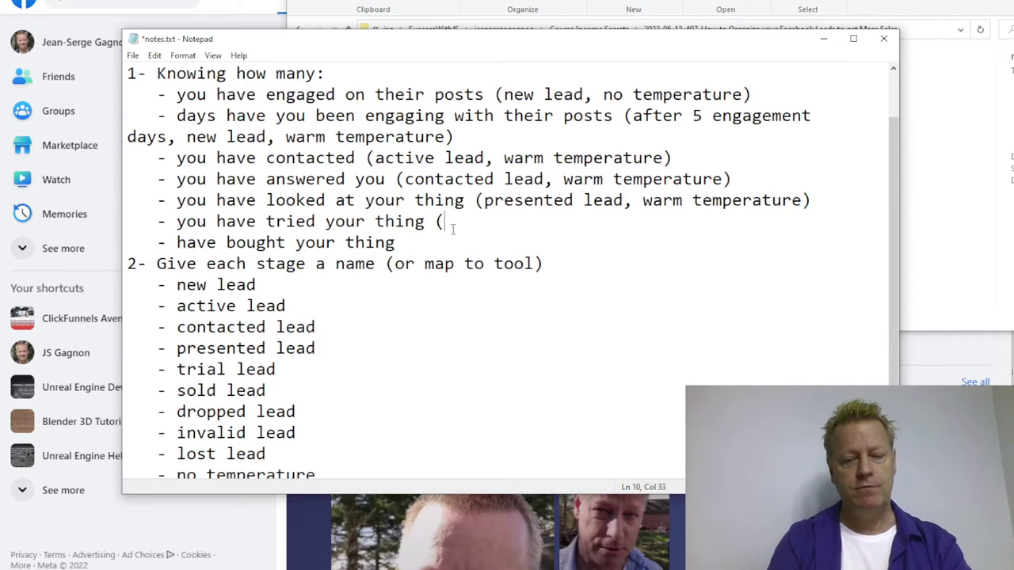
{"action": "type", "text": "trial lead, hot tem"}
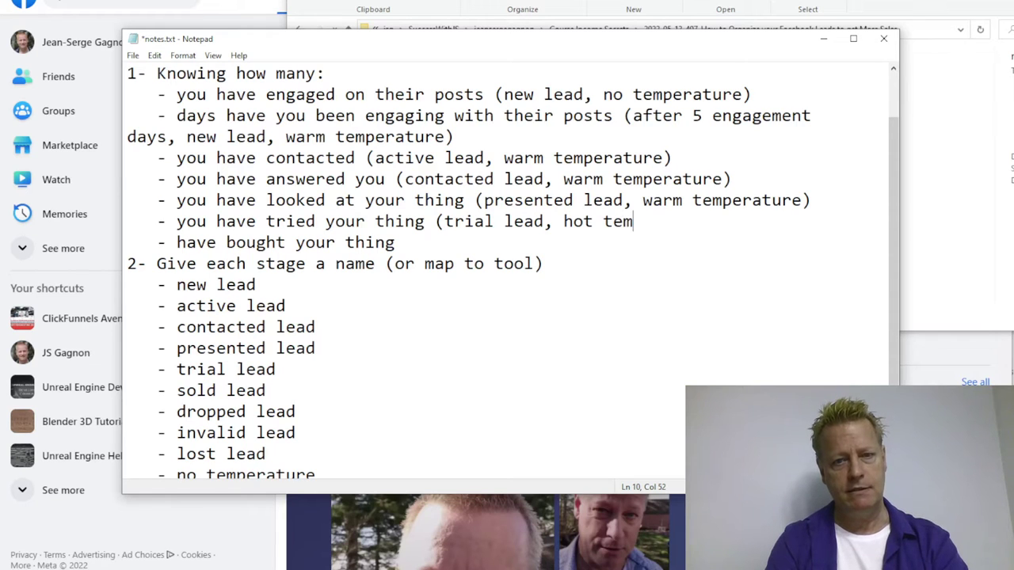
{"action": "type", "text": "perature)"}
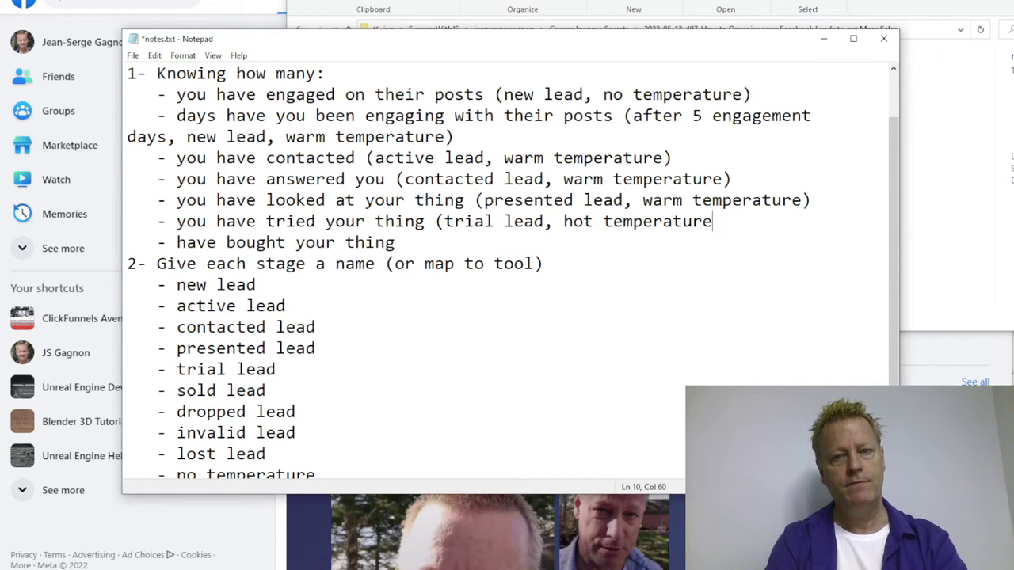
Step: Add the note "(sold lead, hot temperature)" to the sub-bullet "have bought your thing"
{"action": "left_click", "coordinate": [405, 243]}
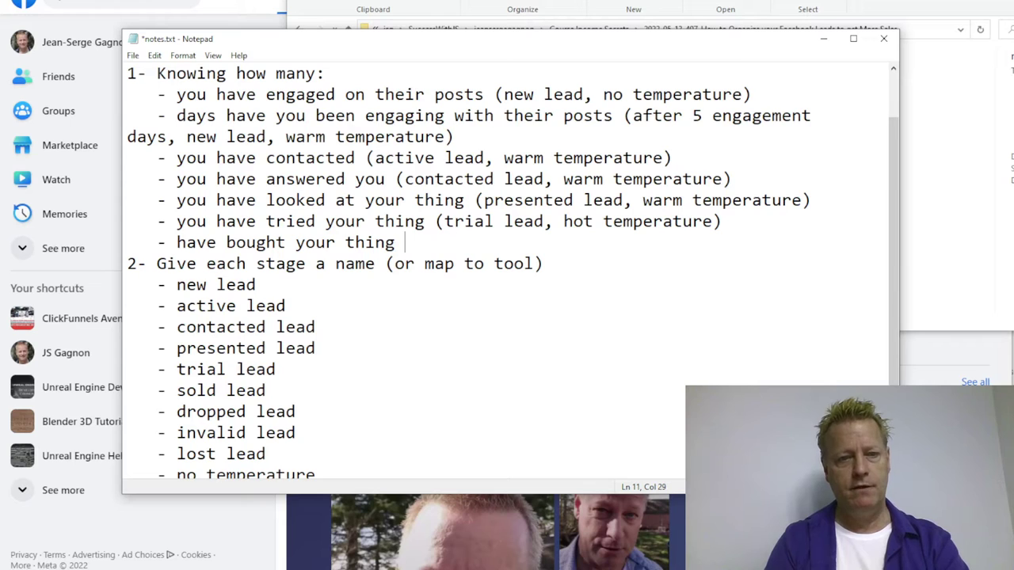
{"action": "type", "text": "(s"}
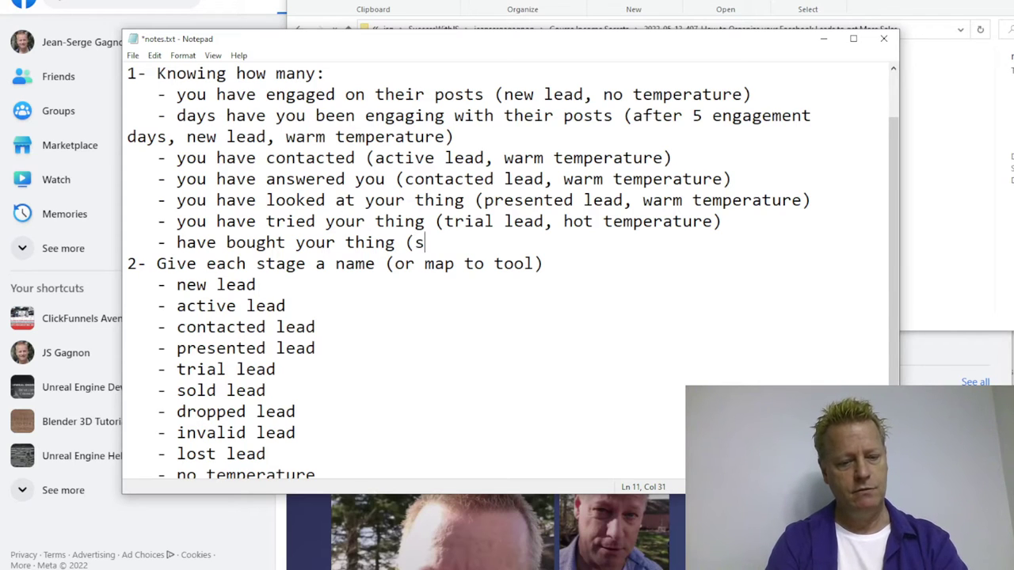
{"action": "type", "text": "old lead, h"}
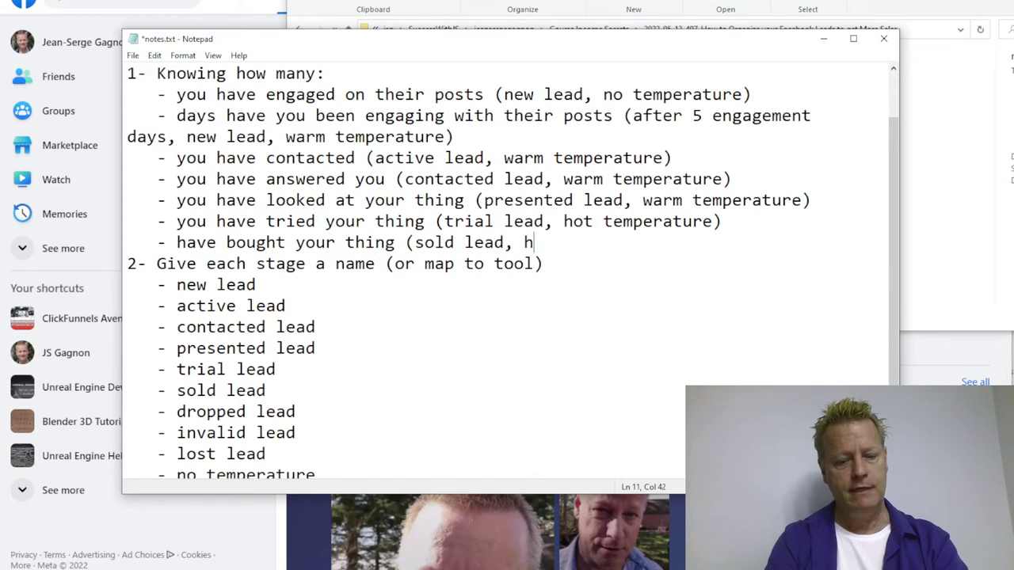
{"action": "type", "text": "ot temperature)"}
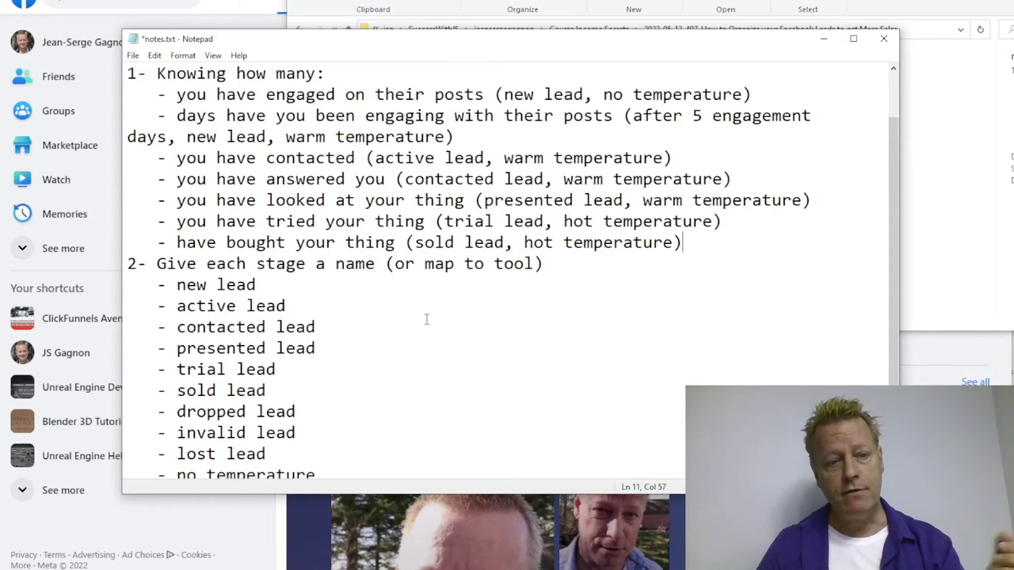
Step: Replace "warm" with "cold" in the note on the sub-bullet about days of engaging with their posts
{"action": "scroll", "coordinate": [263, 377], "scroll_direction": "down", "scroll_amount": 1}
{"action": "left_click_drag", "start_coordinate": [178, 349], "coordinate": [273, 390]}
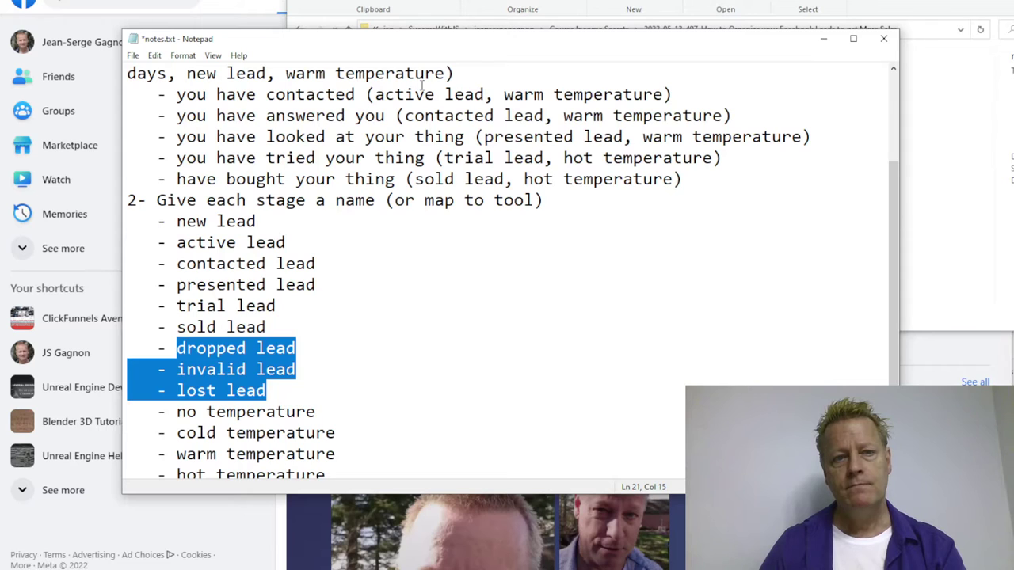
{"action": "scroll", "coordinate": [470, 164], "scroll_direction": "up", "scroll_amount": 1}
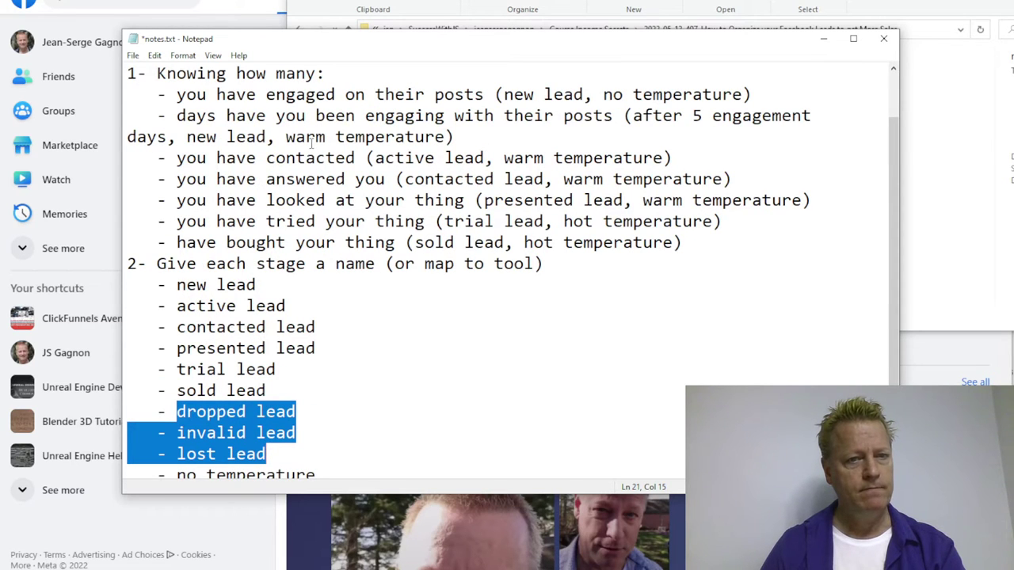
{"action": "double_click", "coordinate": [290, 136]}
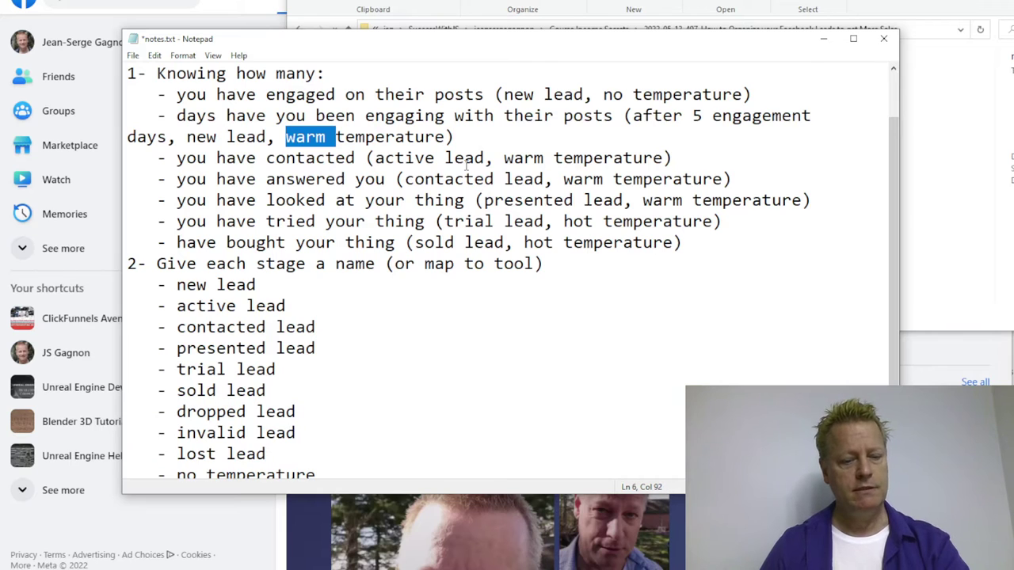
{"action": "type", "text": "cold"}
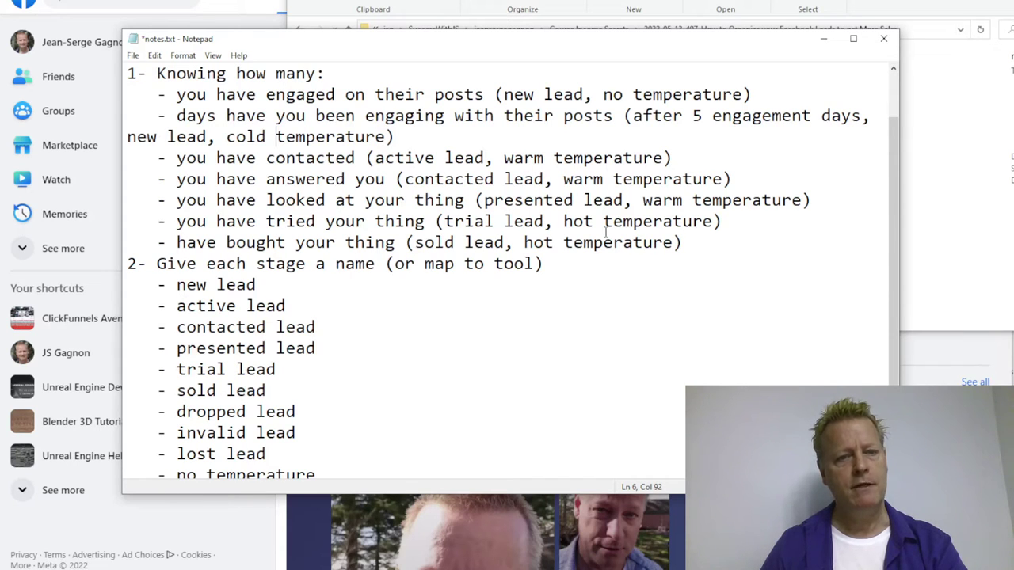
Step: Review the "dropped lead", "invalid lead" and "lost lead" stages in the item 2 list, highlighting each in turn
{"action": "scroll", "coordinate": [579, 284], "scroll_direction": "down", "scroll_amount": 2}
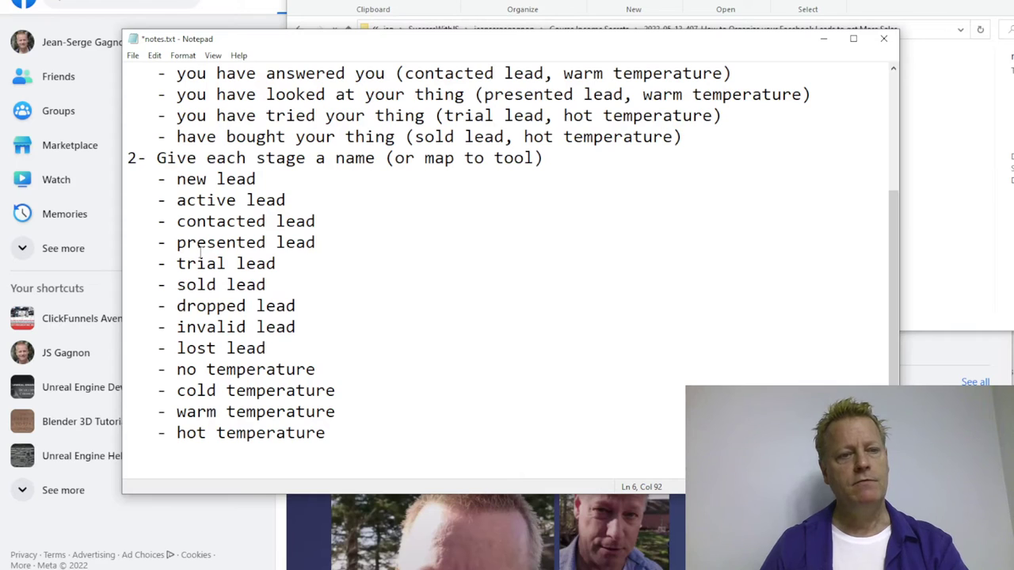
{"action": "left_click_drag", "start_coordinate": [177, 305], "coordinate": [281, 343]}
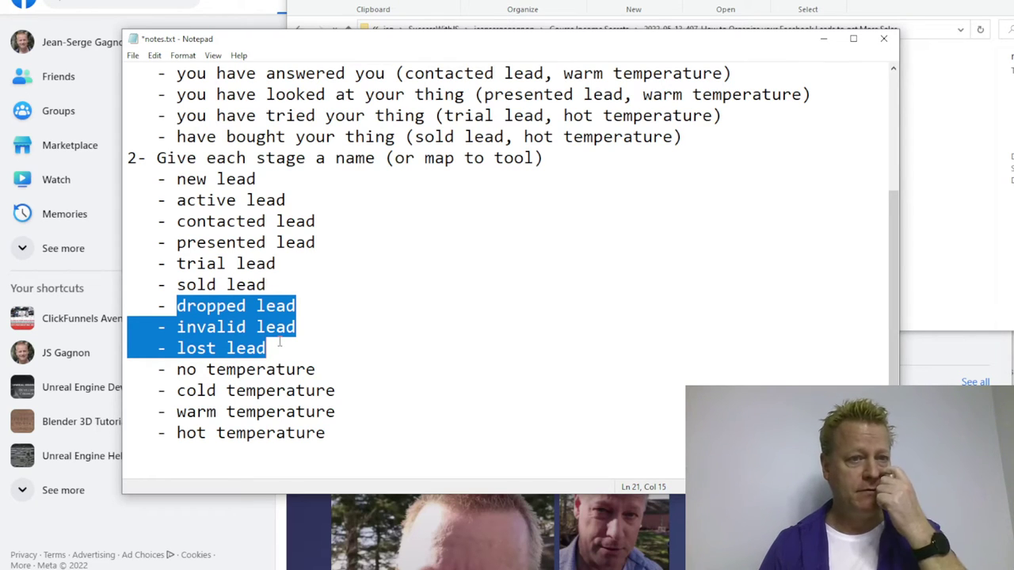
{"action": "left_click", "coordinate": [180, 348]}
{"action": "double_click", "coordinate": [194, 348]}
{"action": "double_click", "coordinate": [215, 327]}
{"action": "double_click", "coordinate": [217, 307]}
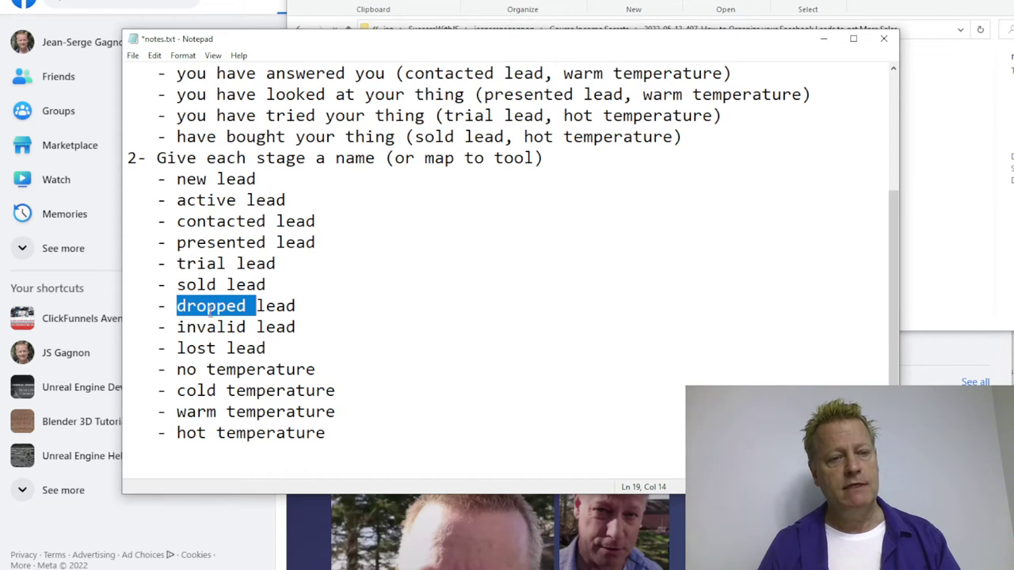
{"action": "double_click", "coordinate": [215, 331]}
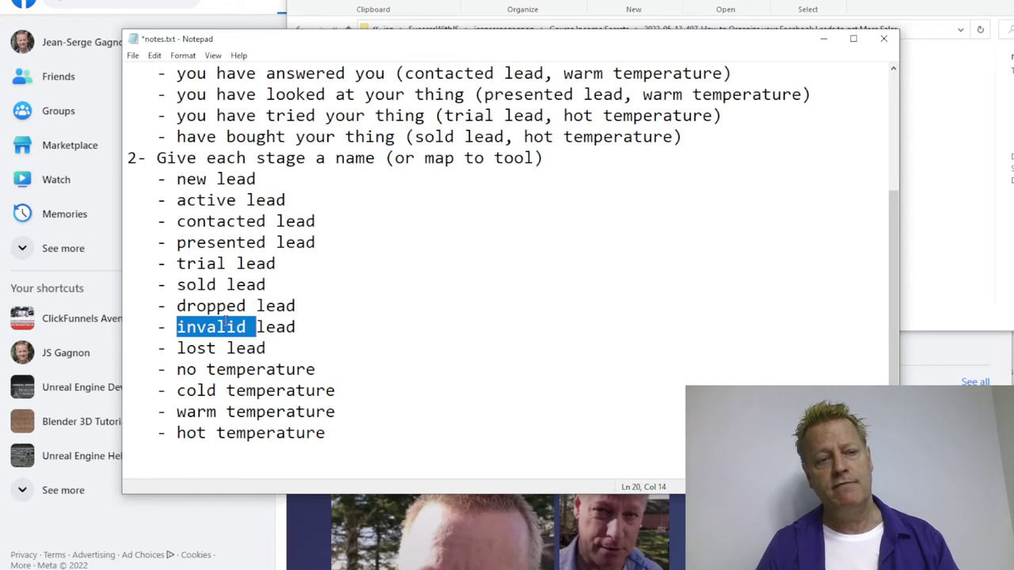
{"action": "double_click", "coordinate": [200, 346]}
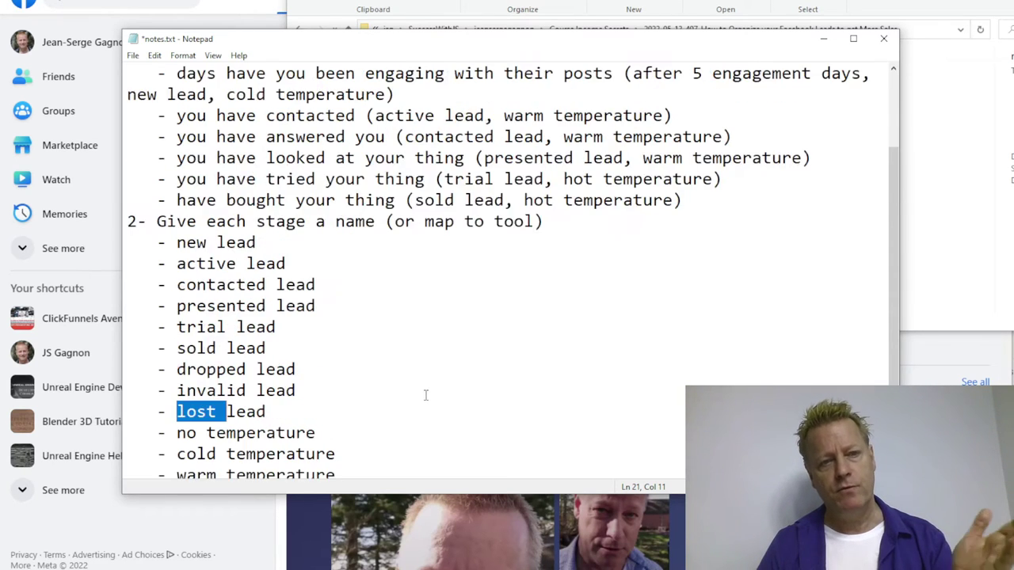
Step: Extend the notes window's height downward and upward so that more of the list fits on screen
{"action": "scroll", "coordinate": [426, 395], "scroll_direction": "down", "scroll_amount": 1}
{"action": "scroll", "coordinate": [424, 398], "scroll_direction": "up", "scroll_amount": 3}
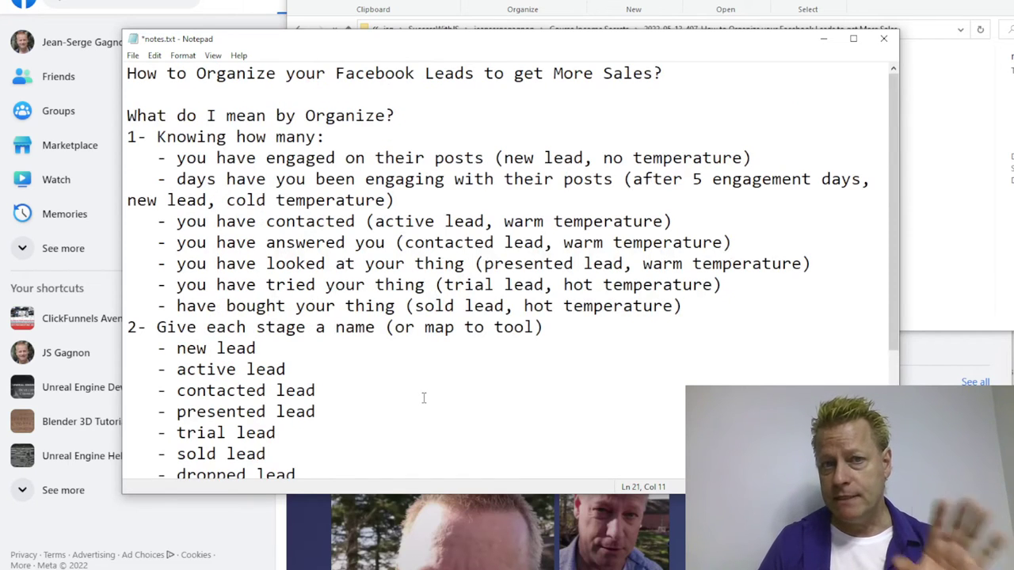
{"action": "left_click_drag", "start_coordinate": [413, 494], "coordinate": [418, 568]}
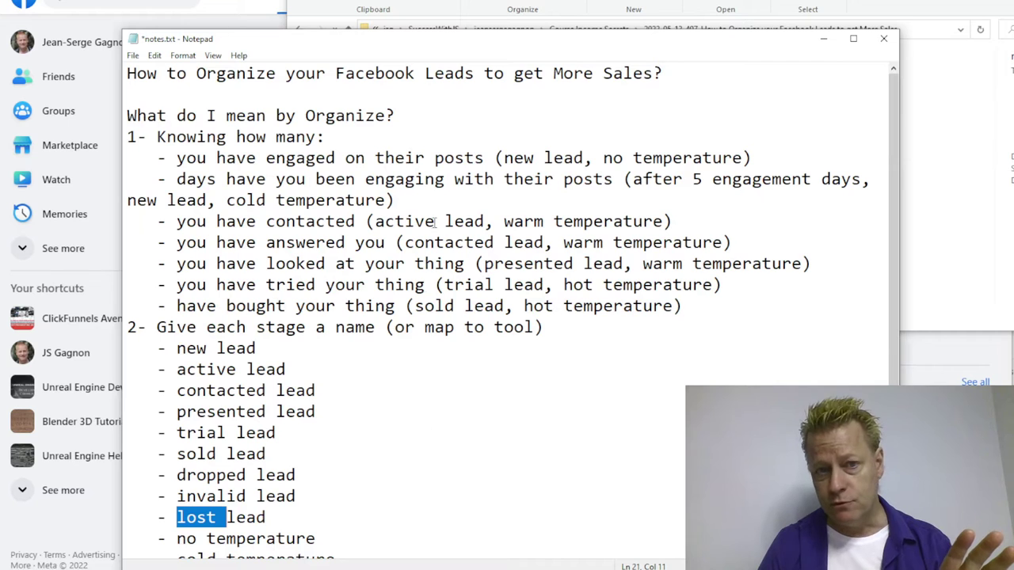
{"action": "left_click_drag", "start_coordinate": [400, 29], "coordinate": [396, 0]}
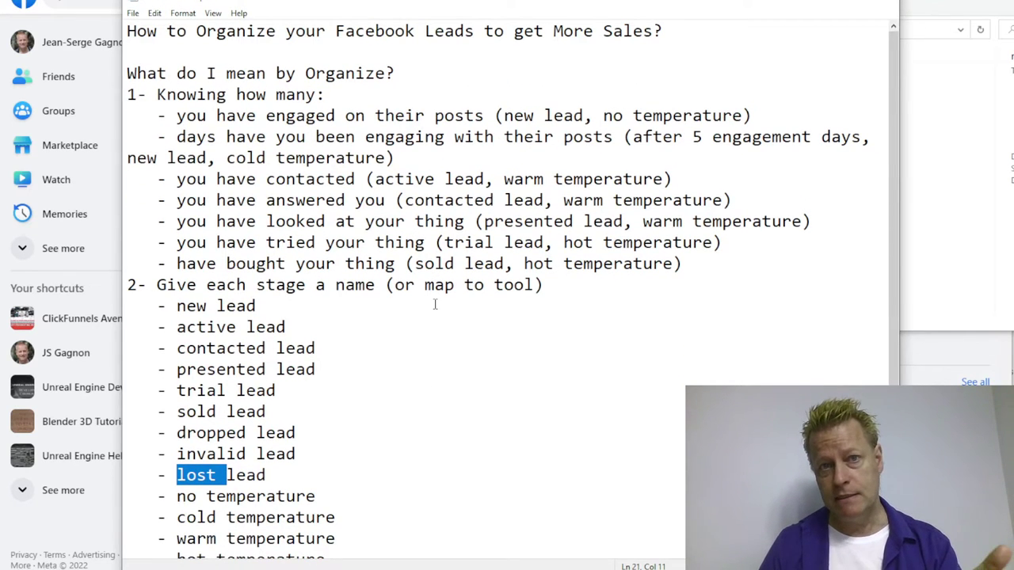
{"action": "scroll", "coordinate": [437, 304], "scroll_direction": "down", "scroll_amount": 1}
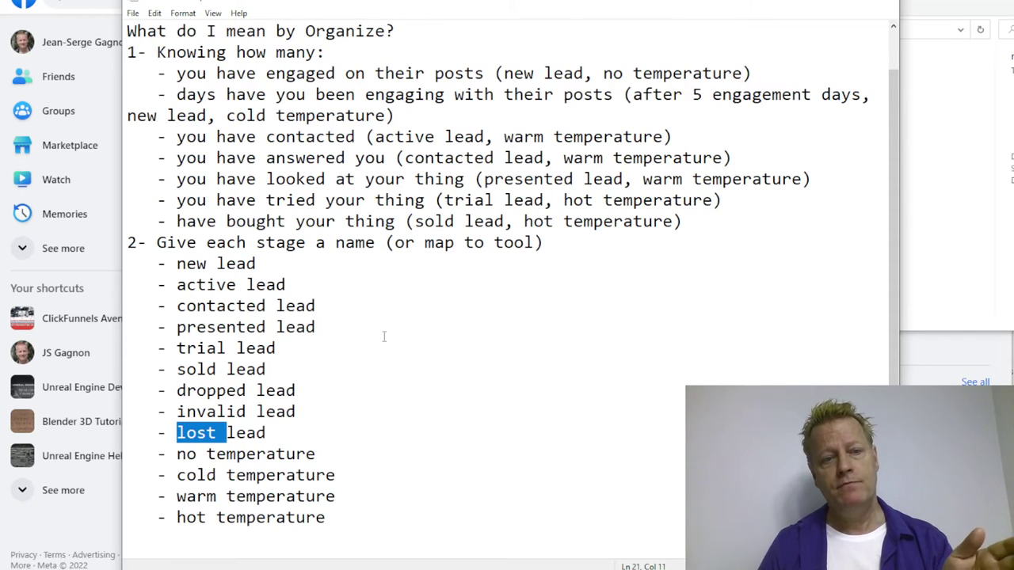
Step: Review the item 1 counts, highlighting the two engagement sub-bullets and the block from "have contacted" through the item 2 heading
{"action": "scroll", "coordinate": [450, 242], "scroll_direction": "up", "scroll_amount": 1}
{"action": "left_click_drag", "start_coordinate": [176, 115], "coordinate": [394, 158]}
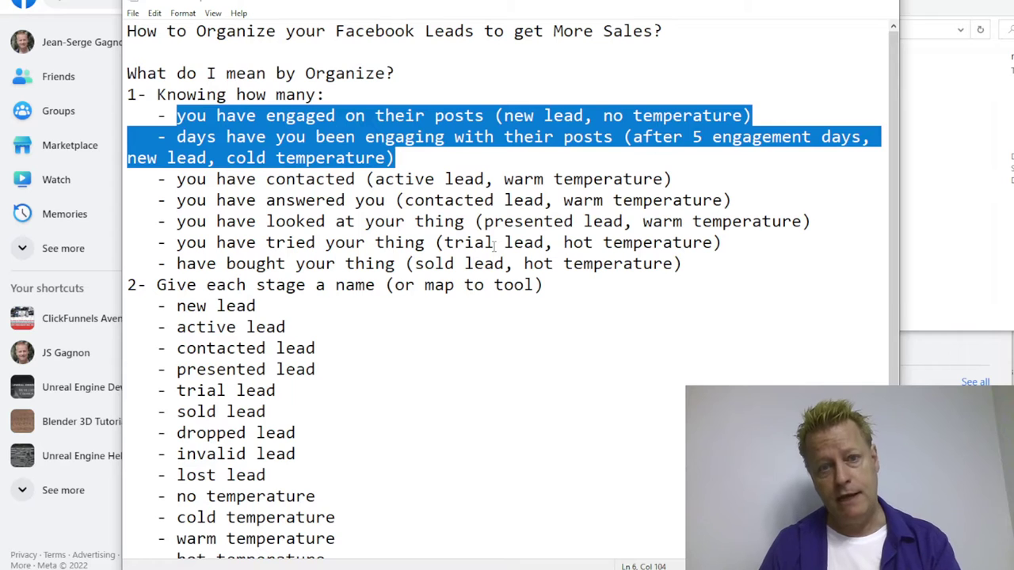
{"action": "left_click_drag", "start_coordinate": [206, 179], "coordinate": [586, 290]}
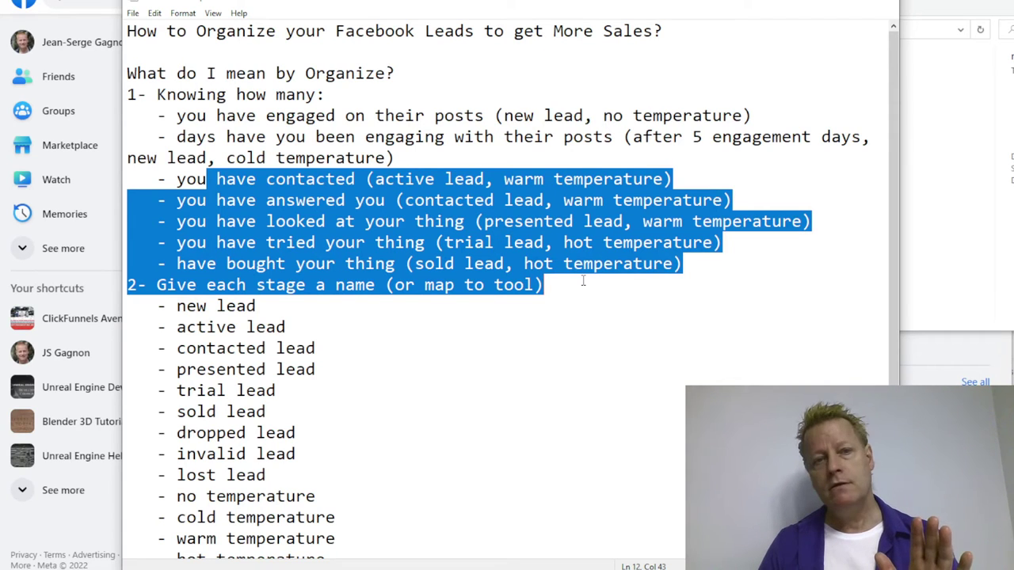
{"action": "left_click", "coordinate": [491, 308]}
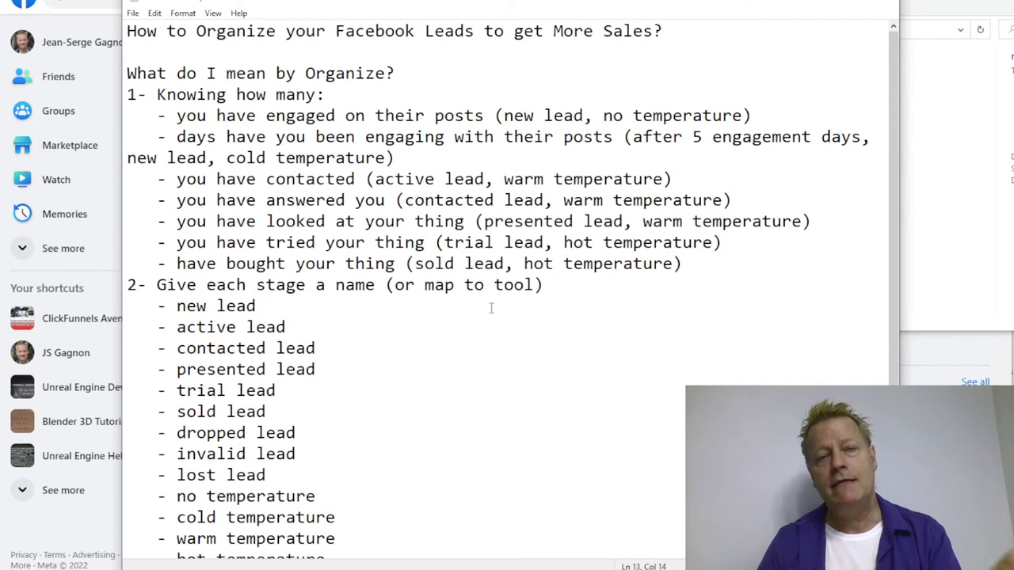
Step: Switch to the Facebook home page and look through the posts in the news feed
{"action": "key", "text": "alt+Tab"}
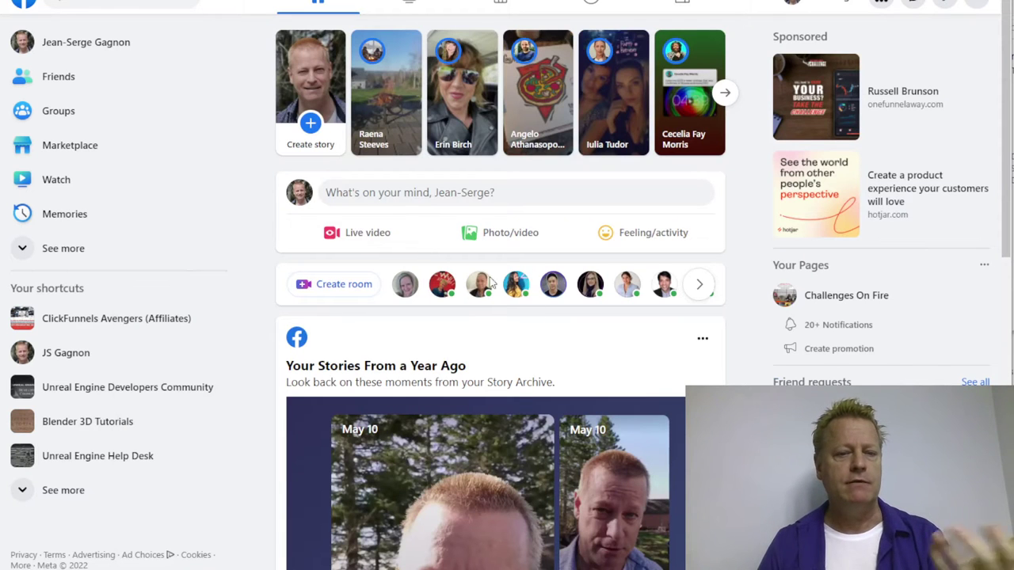
{"action": "scroll", "coordinate": [546, 300], "scroll_direction": "down", "scroll_amount": 6}
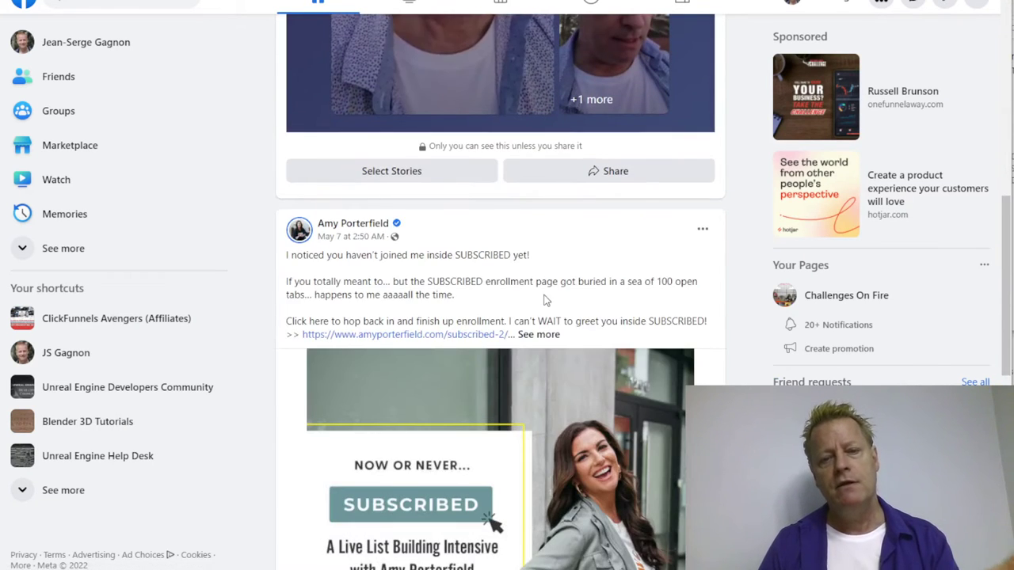
{"action": "scroll", "coordinate": [546, 299], "scroll_direction": "down", "scroll_amount": 8}
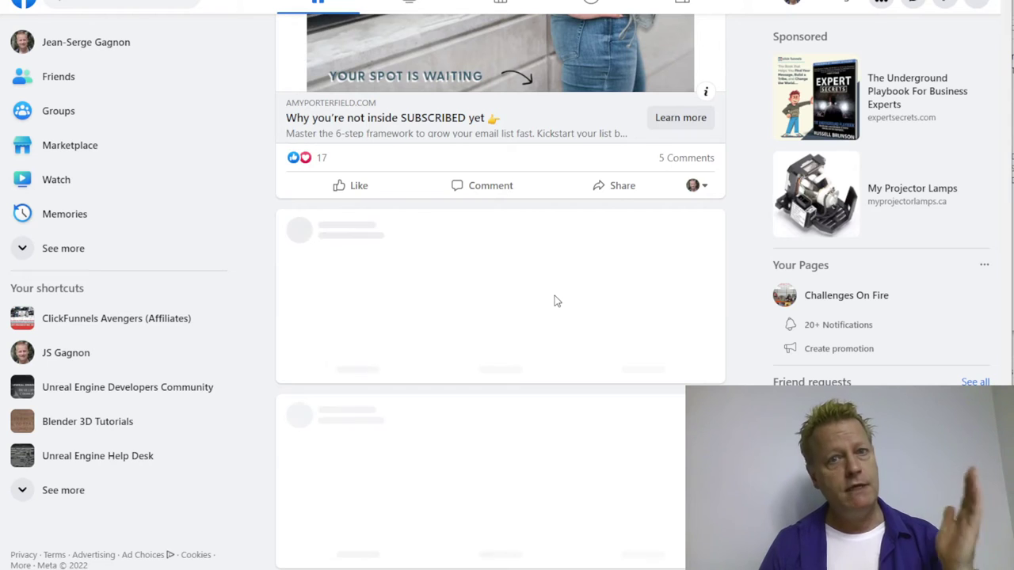
{"action": "scroll", "coordinate": [554, 299], "scroll_direction": "up", "scroll_amount": 14}
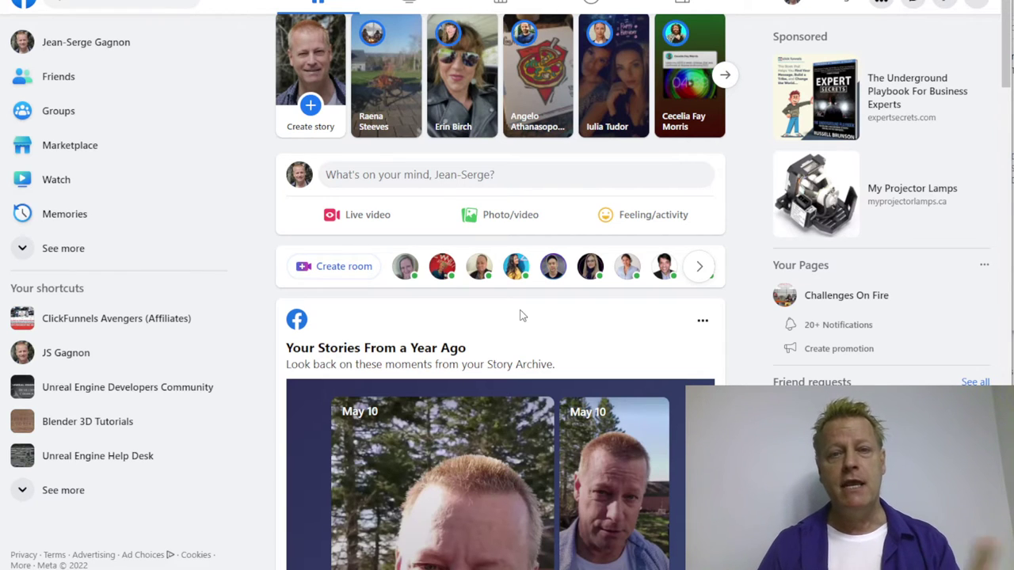
Step: Look further down the news feed, then open the Messenger chats and look through the recent conversations
{"action": "scroll", "coordinate": [491, 333], "scroll_direction": "down", "scroll_amount": 4}
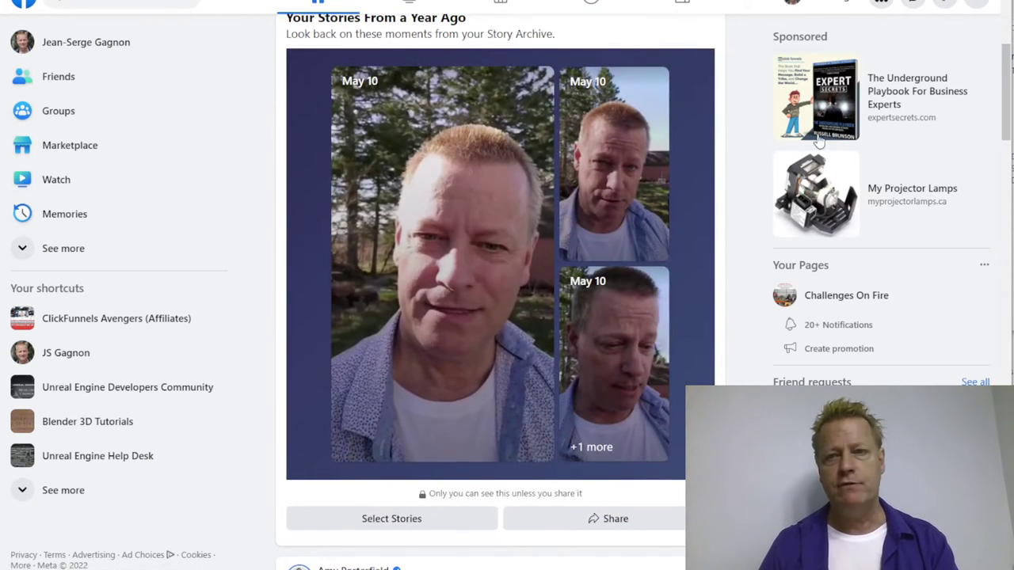
{"action": "left_click", "coordinate": [913, 4]}
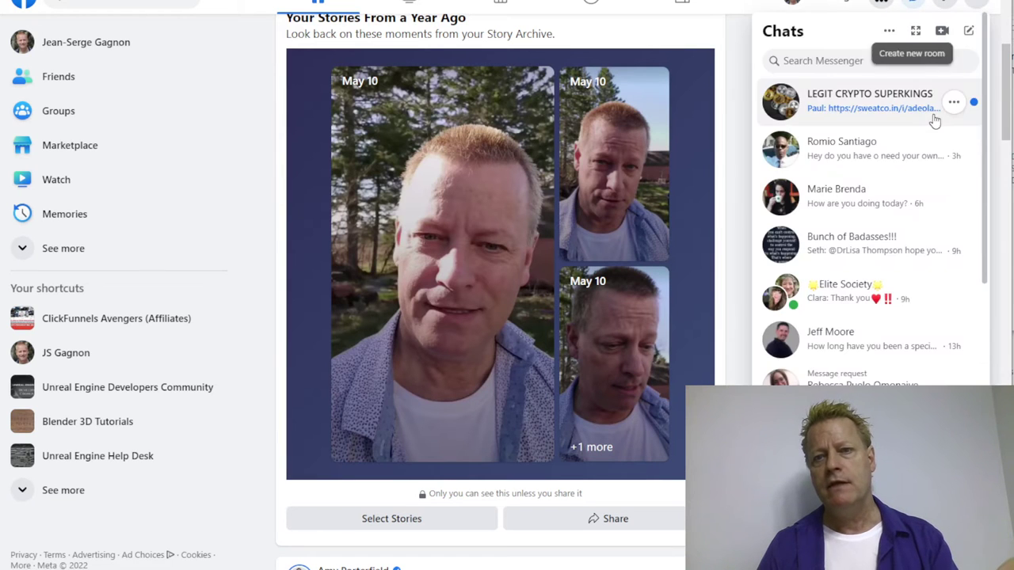
{"action": "scroll", "coordinate": [882, 140], "scroll_direction": "down", "scroll_amount": 6}
{"action": "scroll", "coordinate": [893, 211], "scroll_direction": "up", "scroll_amount": 6}
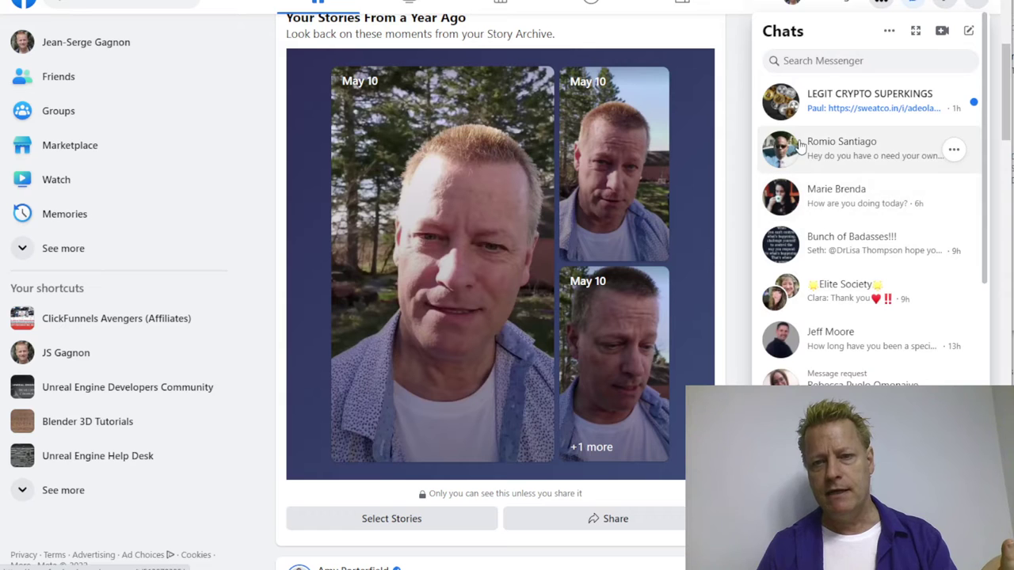
{"action": "scroll", "coordinate": [871, 333], "scroll_direction": "down", "scroll_amount": 4}
{"action": "scroll", "coordinate": [871, 238], "scroll_direction": "up", "scroll_amount": 4}
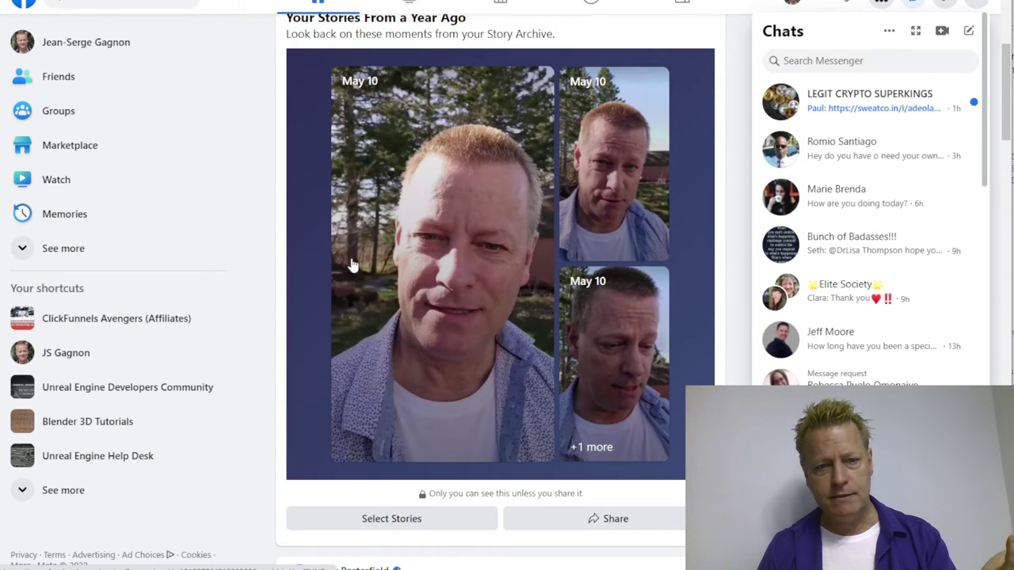
Step: Open the Groups page and look through the group posts and their comments in the recent activity feed
{"action": "left_click", "coordinate": [229, 151]}
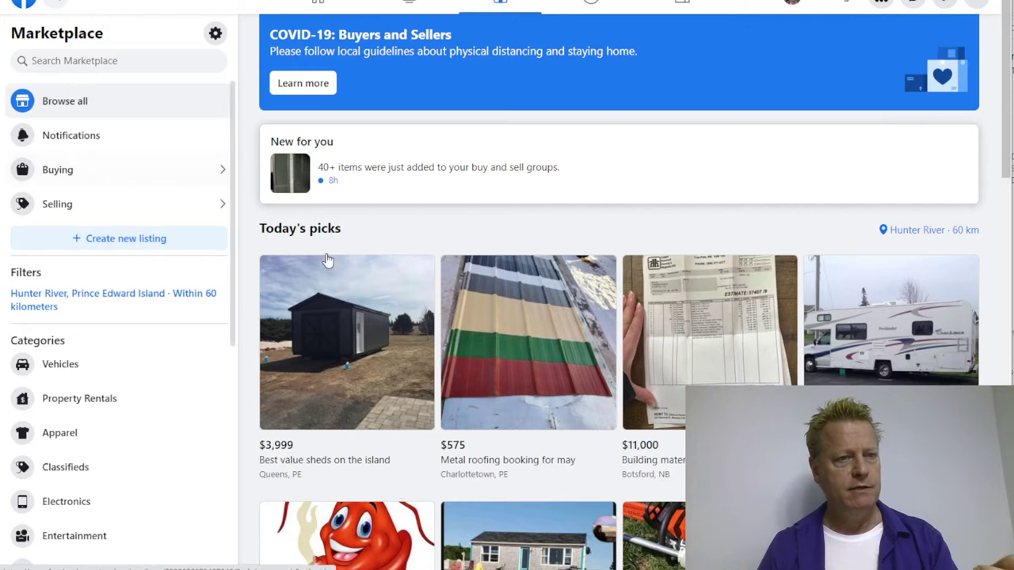
{"action": "key", "text": "alt+Left"}
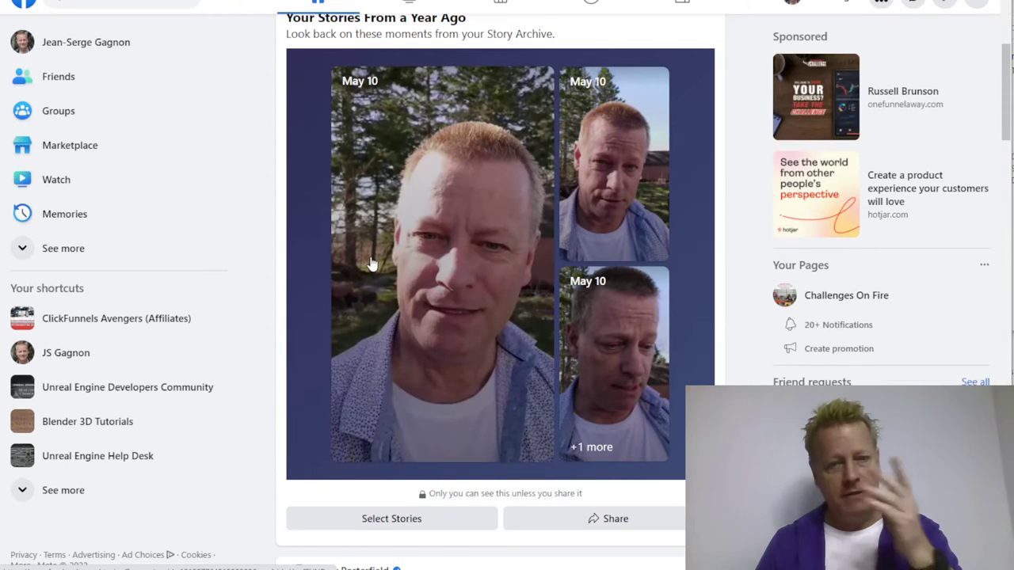
{"action": "left_click", "coordinate": [63, 117]}
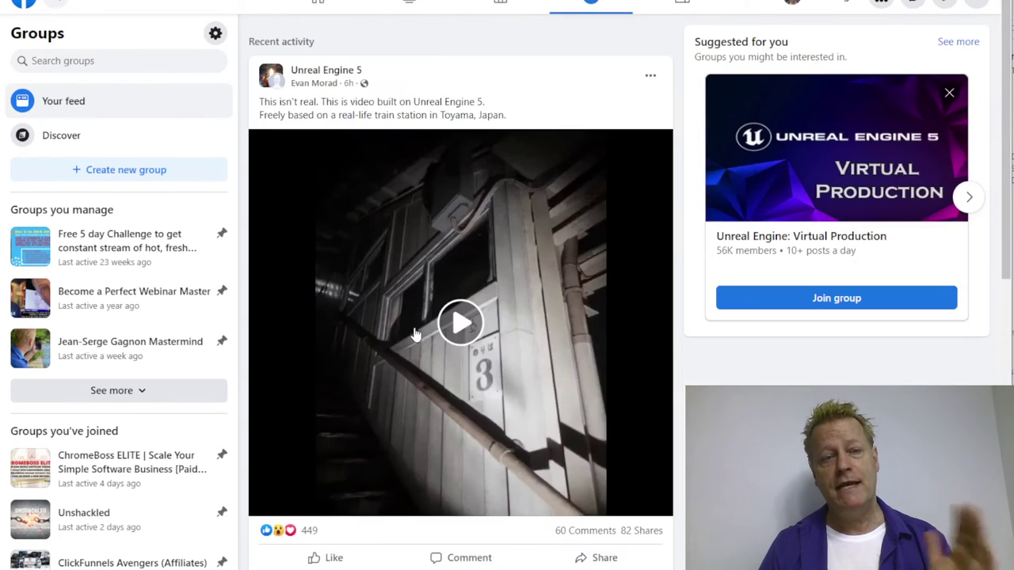
{"action": "scroll", "coordinate": [491, 321], "scroll_direction": "down", "scroll_amount": 7}
{"action": "scroll", "coordinate": [492, 321], "scroll_direction": "down", "scroll_amount": 10}
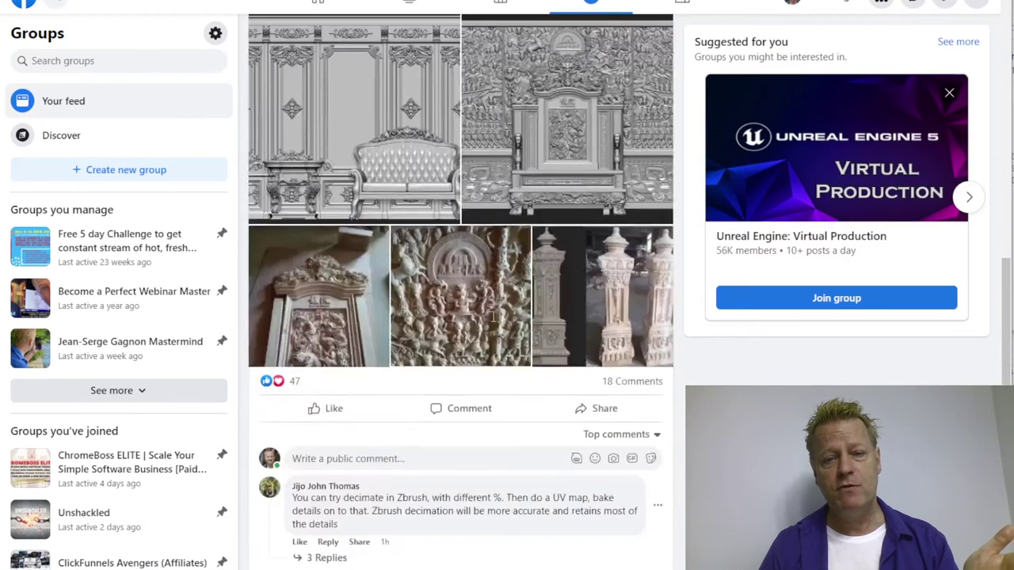
{"action": "scroll", "coordinate": [492, 320], "scroll_direction": "up", "scroll_amount": 15}
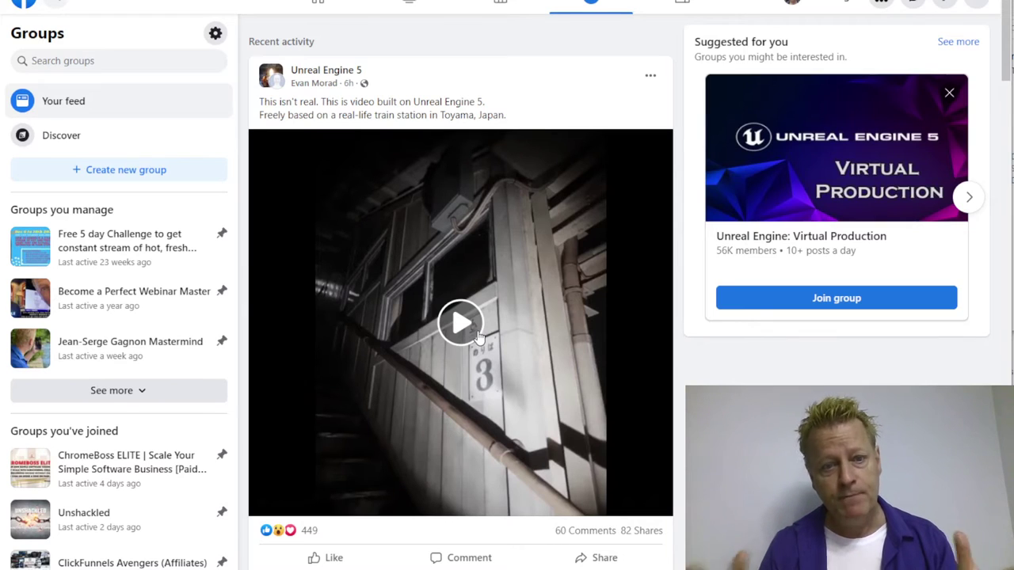
{"action": "scroll", "coordinate": [479, 336], "scroll_direction": "down", "scroll_amount": 7}
{"action": "scroll", "coordinate": [478, 336], "scroll_direction": "up", "scroll_amount": 4}
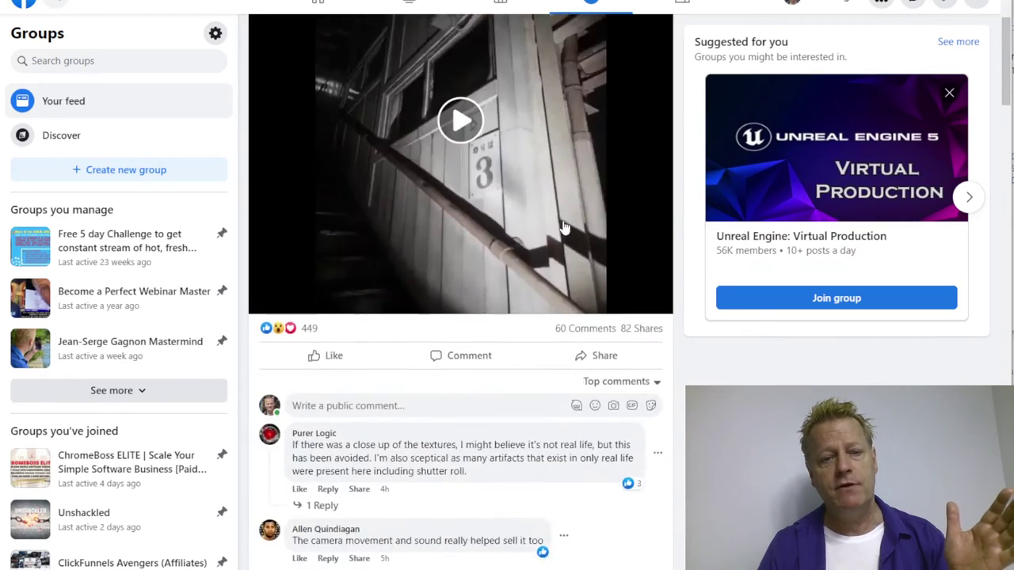
{"action": "scroll", "coordinate": [558, 208], "scroll_direction": "down", "scroll_amount": 15}
{"action": "scroll", "coordinate": [557, 209], "scroll_direction": "down", "scroll_amount": 6}
{"action": "scroll", "coordinate": [550, 199], "scroll_direction": "up", "scroll_amount": 12}
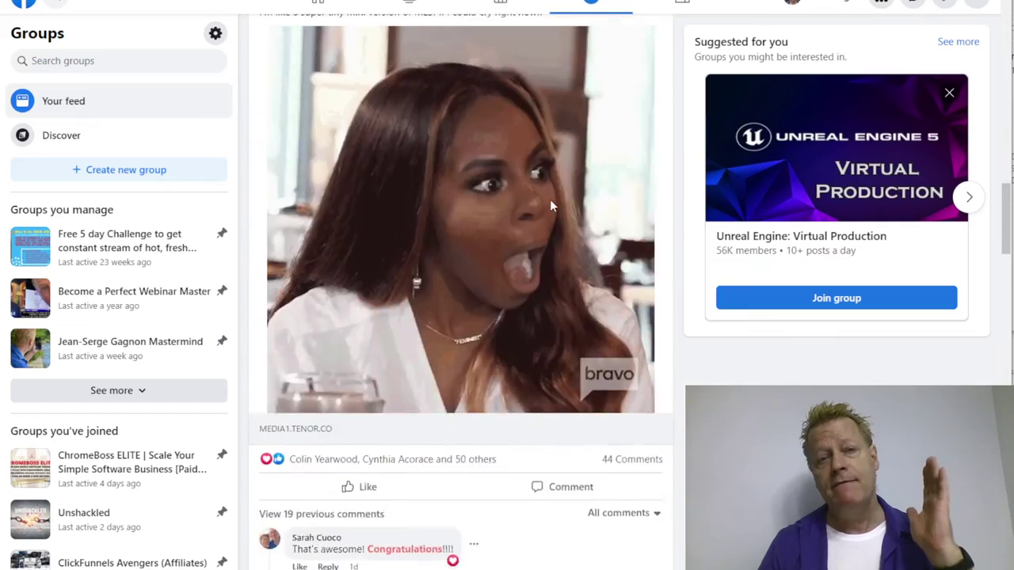
{"action": "scroll", "coordinate": [549, 199], "scroll_direction": "up", "scroll_amount": 11}
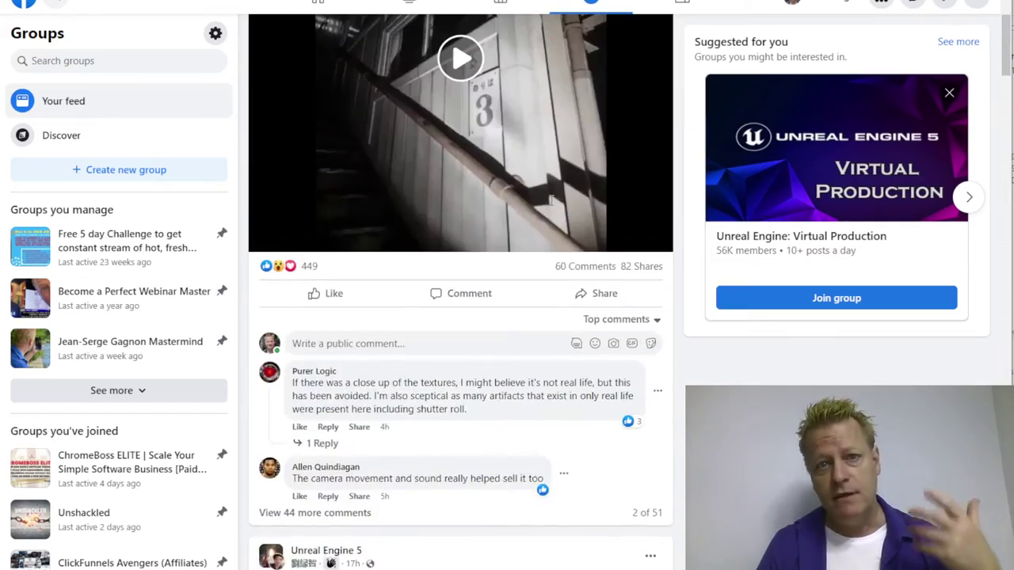
{"action": "scroll", "coordinate": [550, 199], "scroll_direction": "down", "scroll_amount": 4}
{"action": "scroll", "coordinate": [551, 198], "scroll_direction": "down", "scroll_amount": 15}
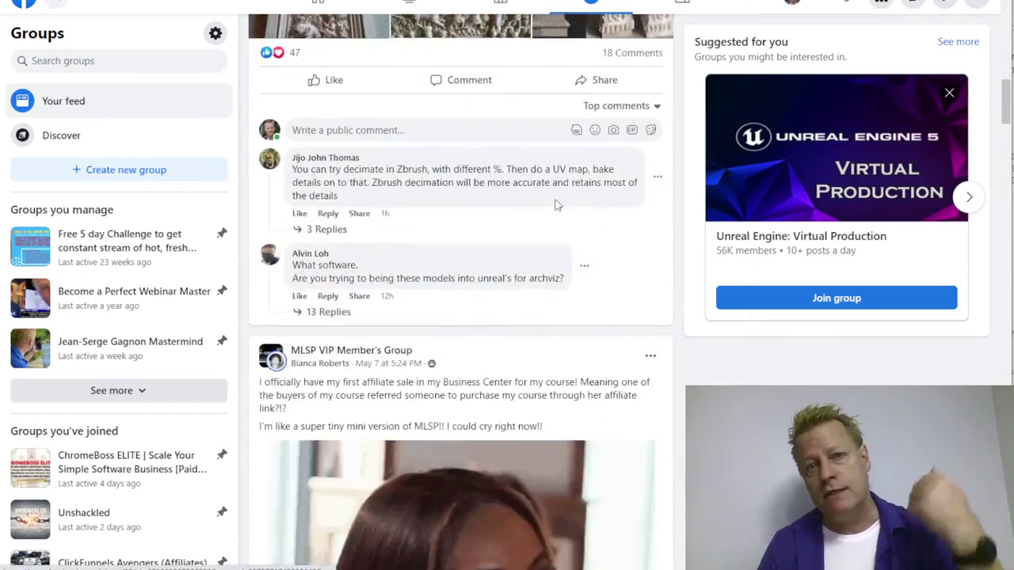
{"action": "scroll", "coordinate": [560, 203], "scroll_direction": "down", "scroll_amount": 15}
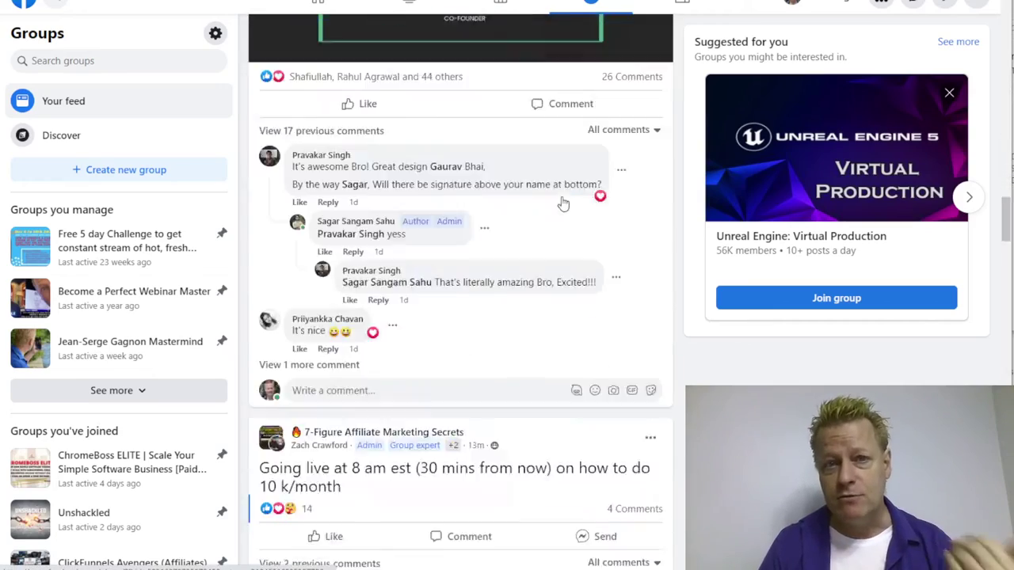
{"action": "scroll", "coordinate": [566, 202], "scroll_direction": "down", "scroll_amount": 15}
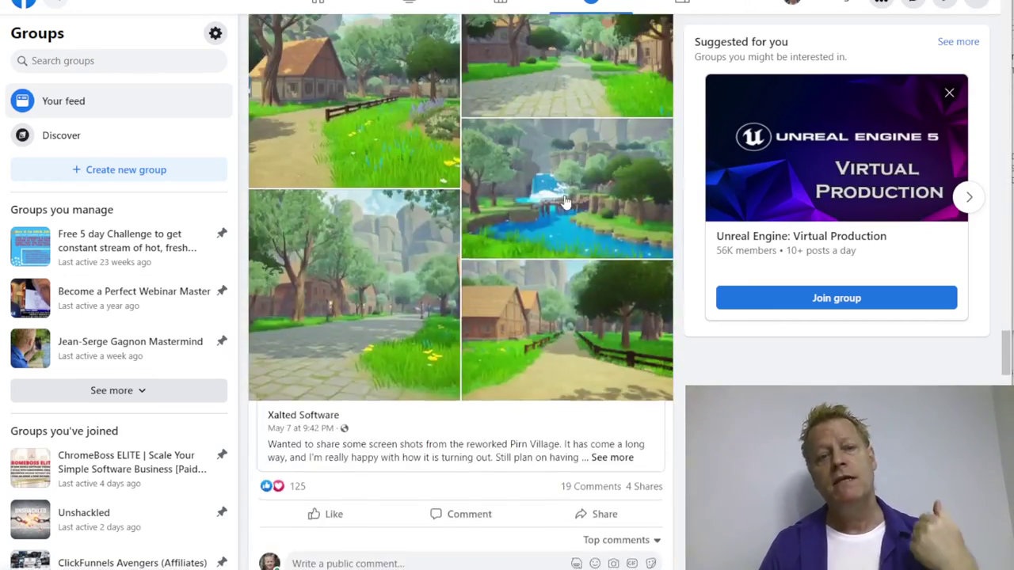
{"action": "scroll", "coordinate": [566, 202], "scroll_direction": "up", "scroll_amount": 7}
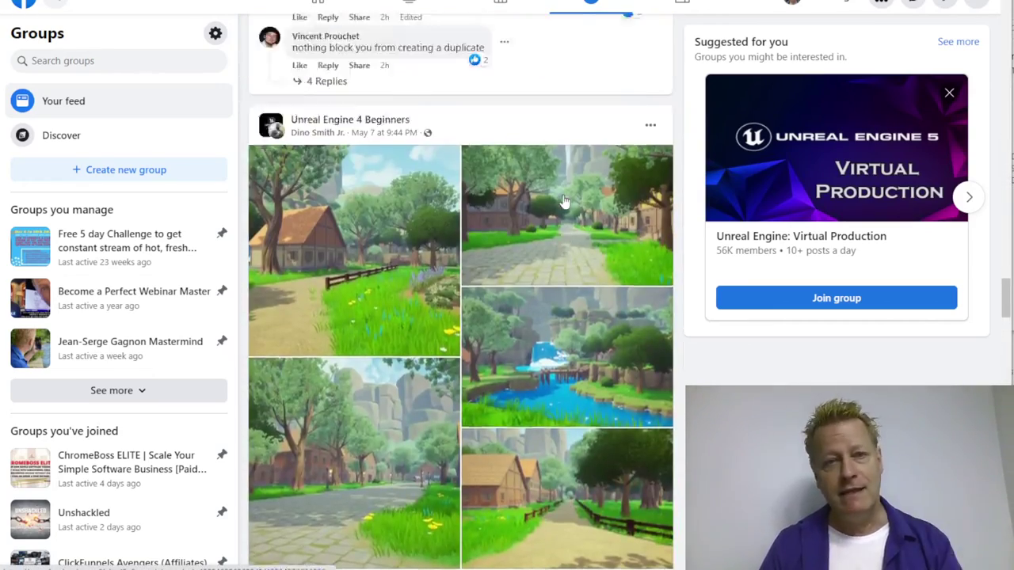
{"action": "scroll", "coordinate": [565, 201], "scroll_direction": "down", "scroll_amount": 1}
{"action": "scroll", "coordinate": [565, 201], "scroll_direction": "down", "scroll_amount": 12}
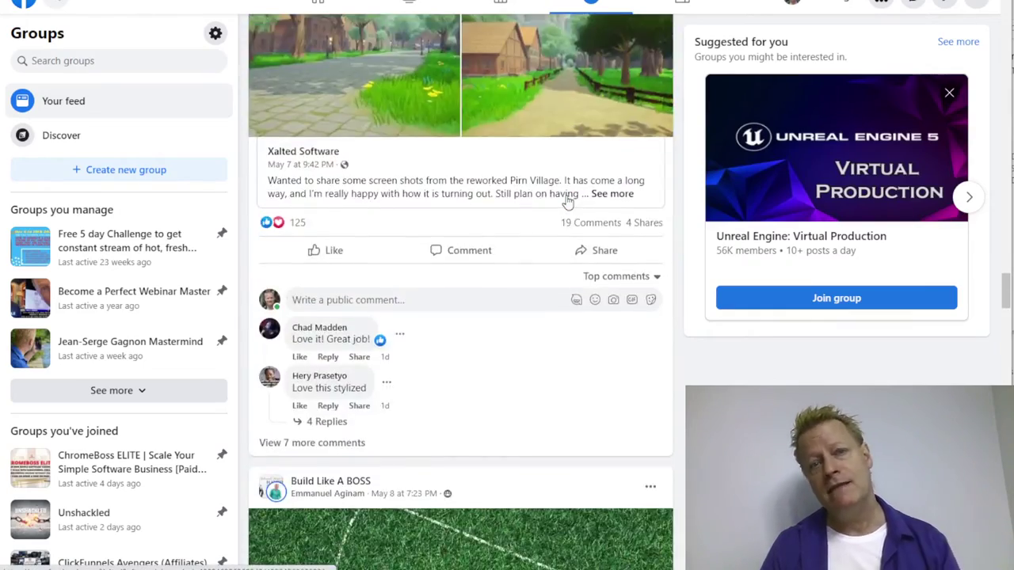
{"action": "scroll", "coordinate": [572, 201], "scroll_direction": "down", "scroll_amount": 10}
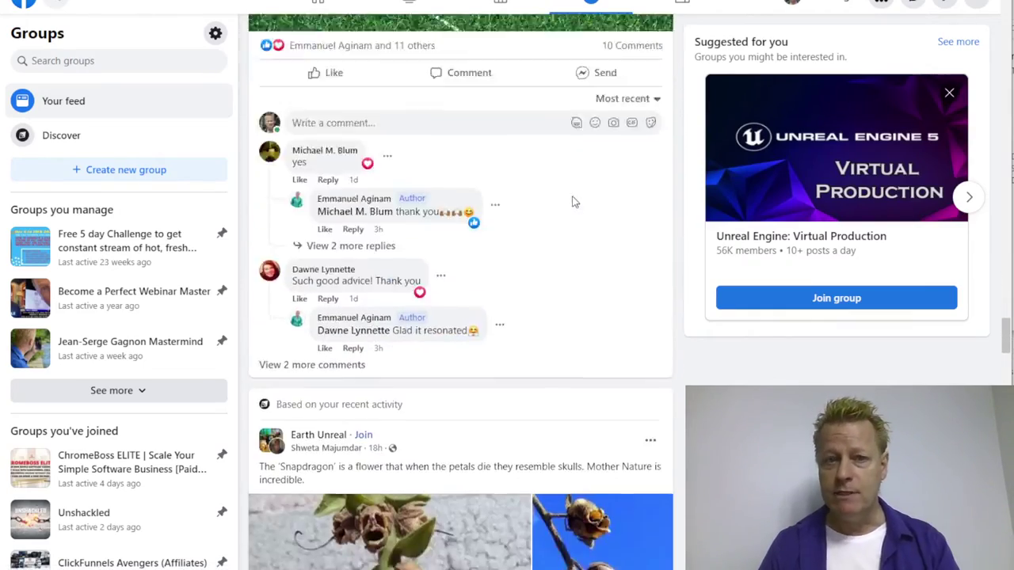
{"action": "scroll", "coordinate": [574, 203], "scroll_direction": "down", "scroll_amount": 12}
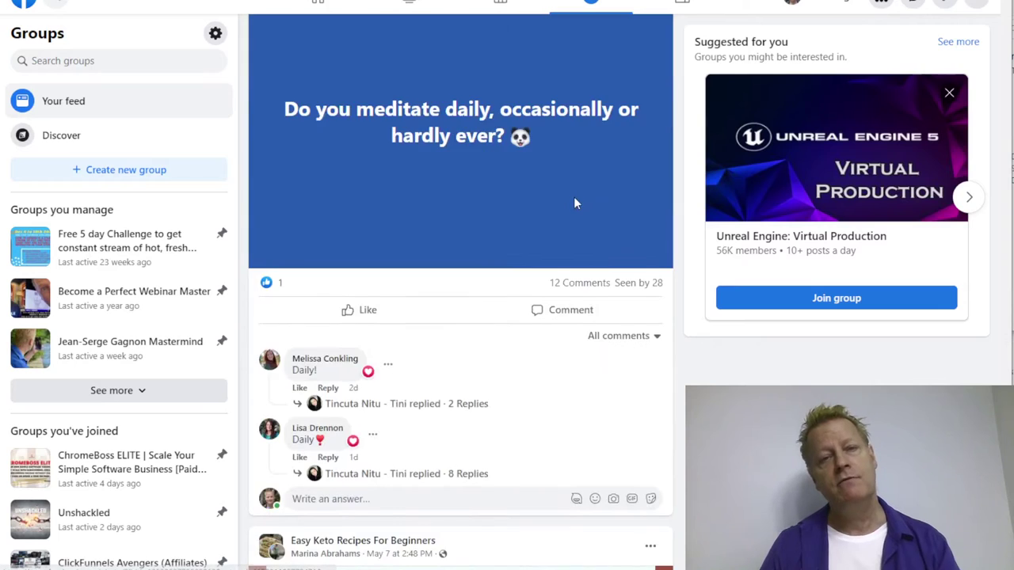
{"action": "scroll", "coordinate": [572, 202], "scroll_direction": "up", "scroll_amount": 10}
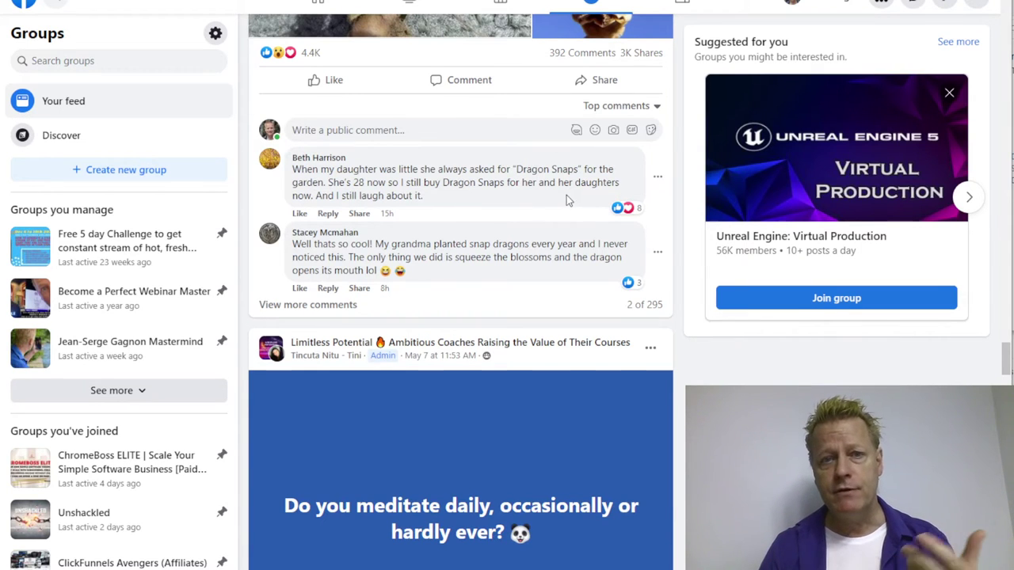
{"action": "scroll", "coordinate": [567, 206], "scroll_direction": "up", "scroll_amount": 6}
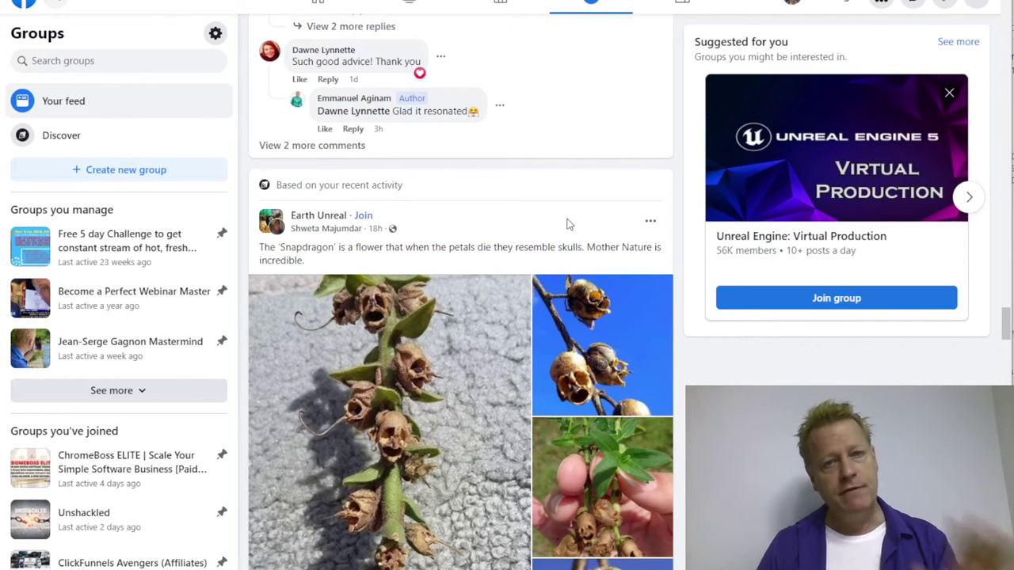
{"action": "scroll", "coordinate": [566, 224], "scroll_direction": "up", "scroll_amount": 15}
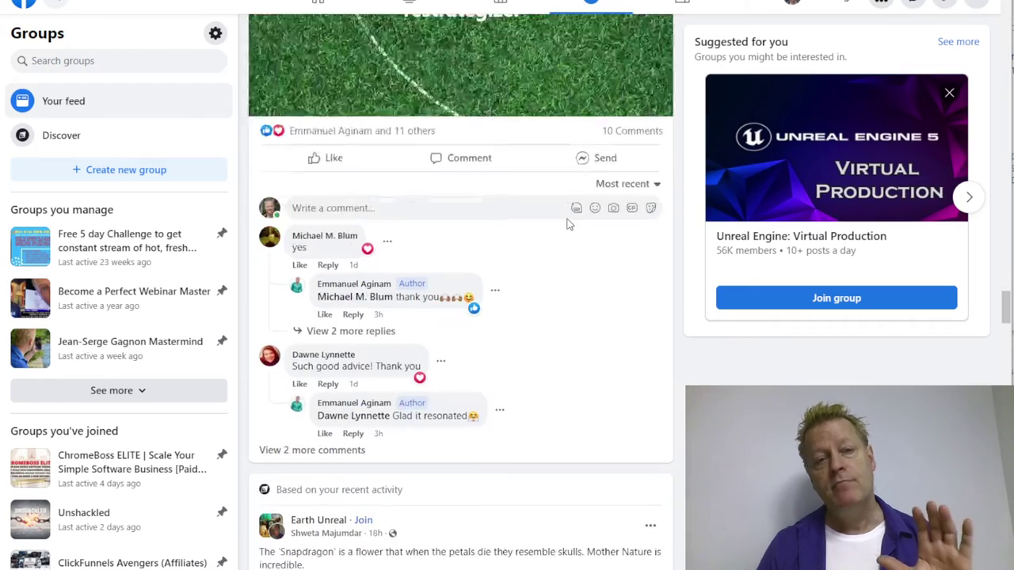
{"action": "scroll", "coordinate": [566, 224], "scroll_direction": "up", "scroll_amount": 15}
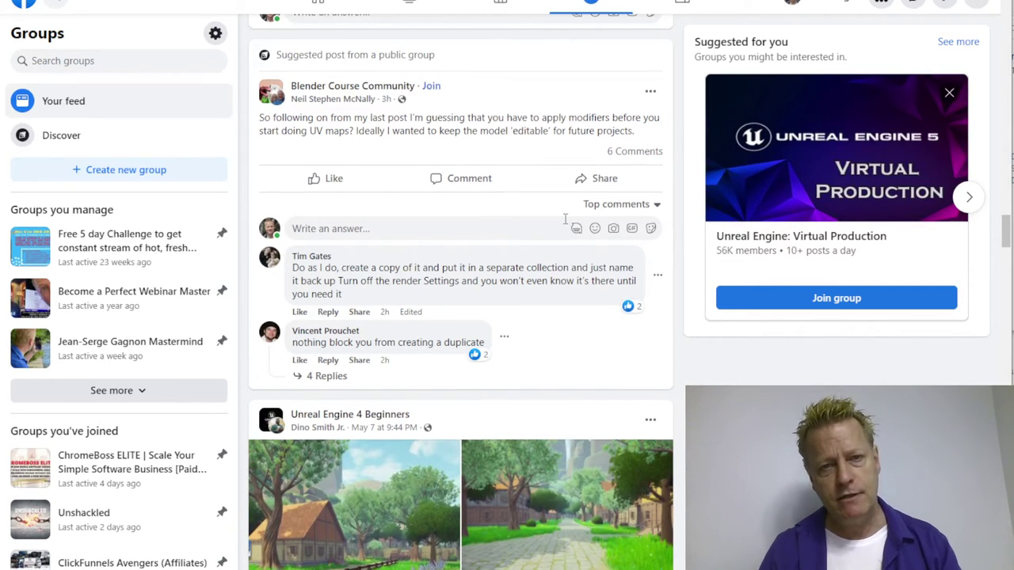
{"action": "scroll", "coordinate": [565, 221], "scroll_direction": "up", "scroll_amount": 10}
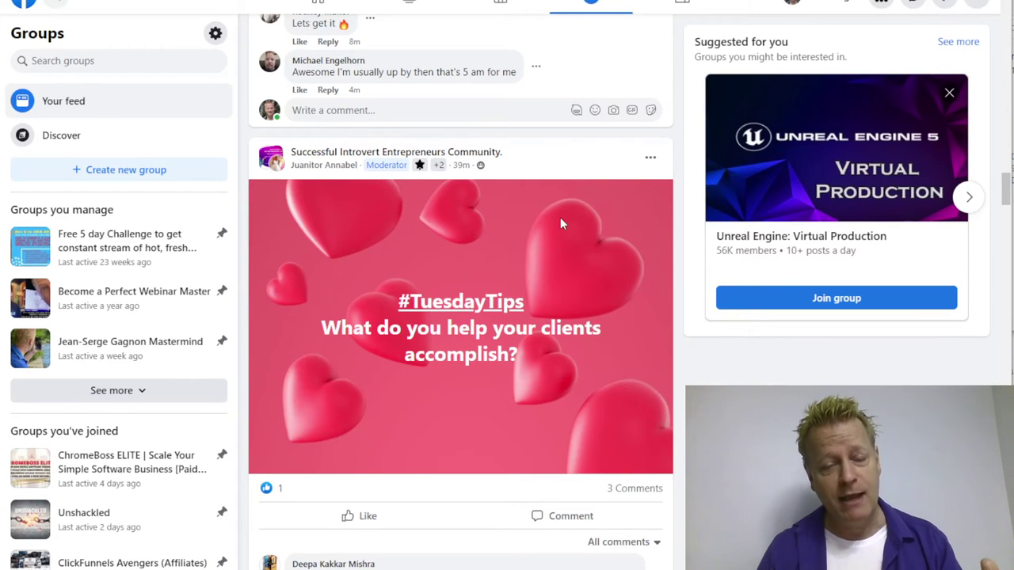
{"action": "scroll", "coordinate": [683, 172], "scroll_direction": "up", "scroll_amount": 4}
{"action": "scroll", "coordinate": [683, 172], "scroll_direction": "up", "scroll_amount": 20}
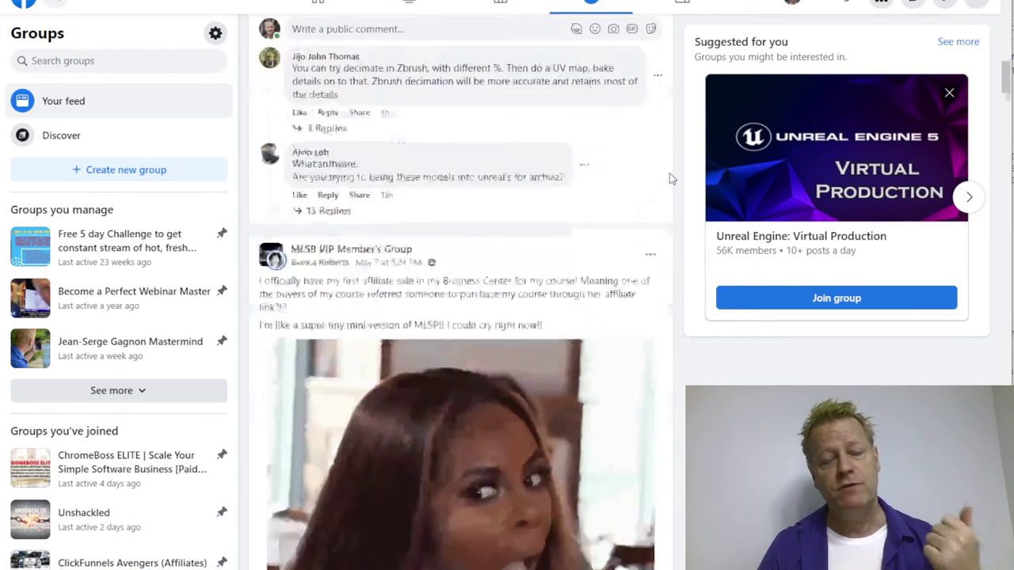
{"action": "scroll", "coordinate": [670, 180], "scroll_direction": "down", "scroll_amount": 4}
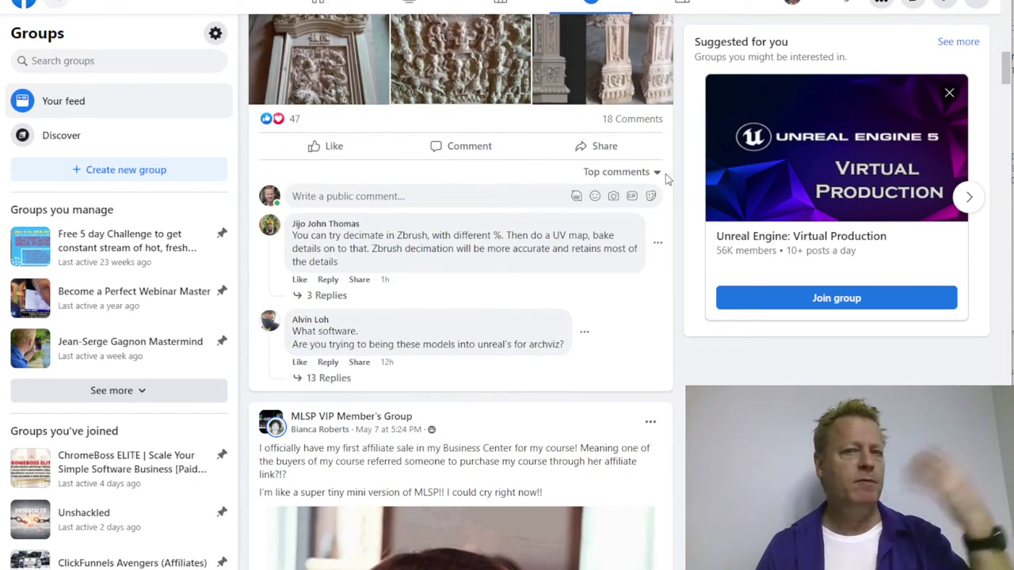
{"action": "scroll", "coordinate": [665, 173], "scroll_direction": "down", "scroll_amount": 1}
{"action": "scroll", "coordinate": [666, 174], "scroll_direction": "up", "scroll_amount": 8}
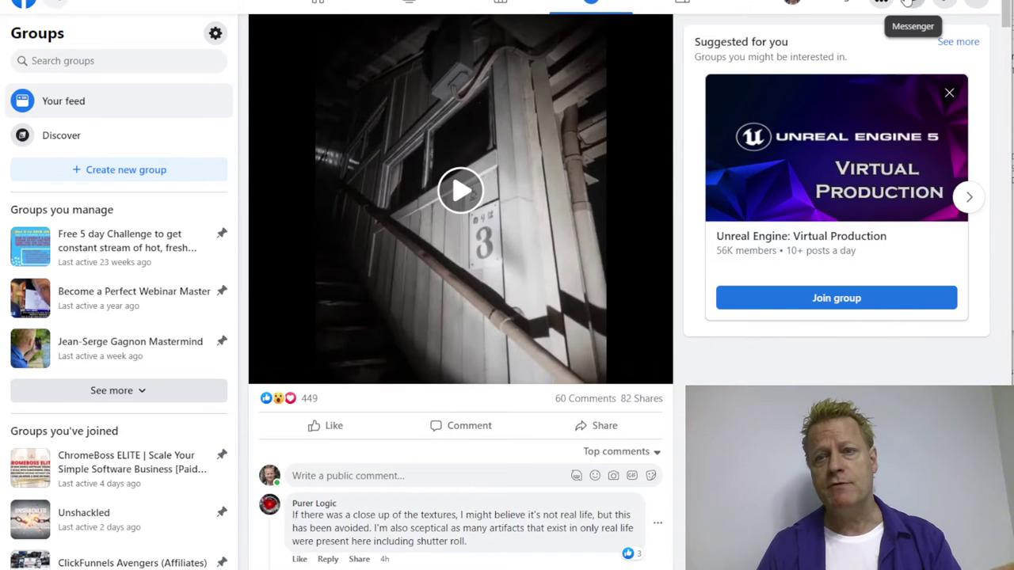
Step: Open the Messenger chats from the Groups page and look through the conversations down to the older ones
{"action": "left_click", "coordinate": [907, 4]}
{"action": "scroll", "coordinate": [907, 198], "scroll_direction": "down", "scroll_amount": 5}
{"action": "scroll", "coordinate": [906, 203], "scroll_direction": "up", "scroll_amount": 3}
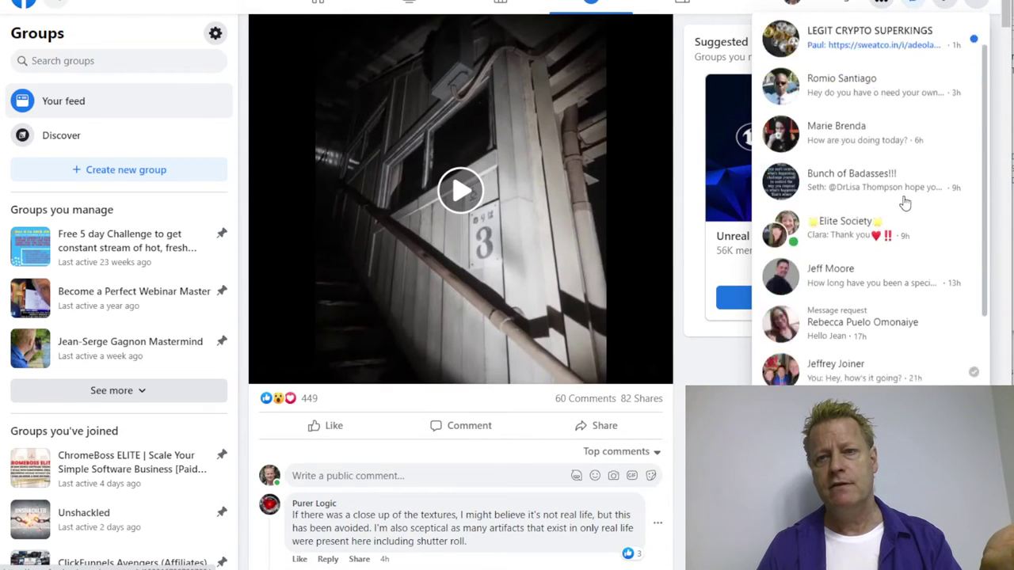
{"action": "scroll", "coordinate": [906, 204], "scroll_direction": "up", "scroll_amount": 3}
{"action": "scroll", "coordinate": [894, 231], "scroll_direction": "down", "scroll_amount": 5}
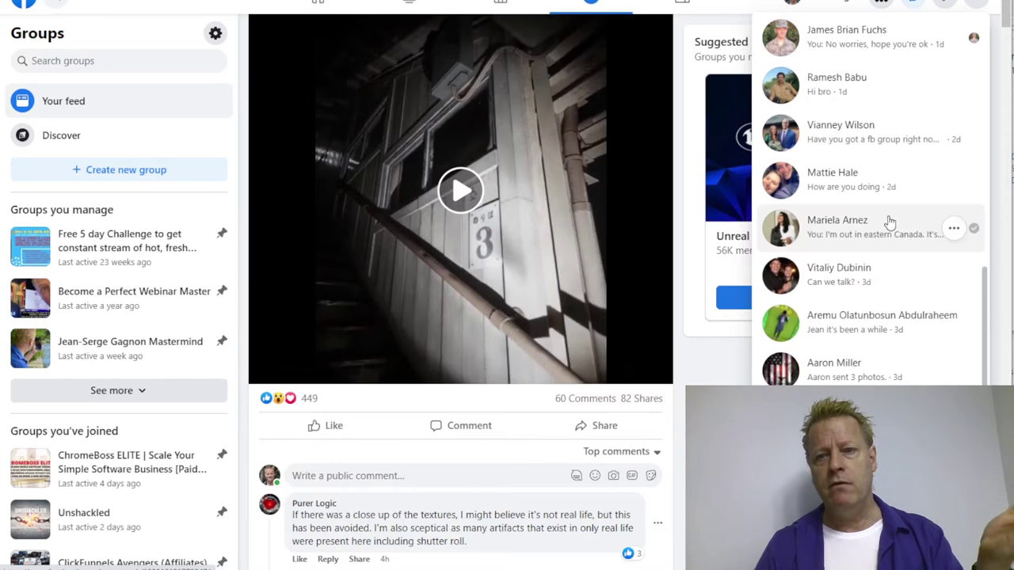
{"action": "scroll", "coordinate": [889, 224], "scroll_direction": "up", "scroll_amount": 5}
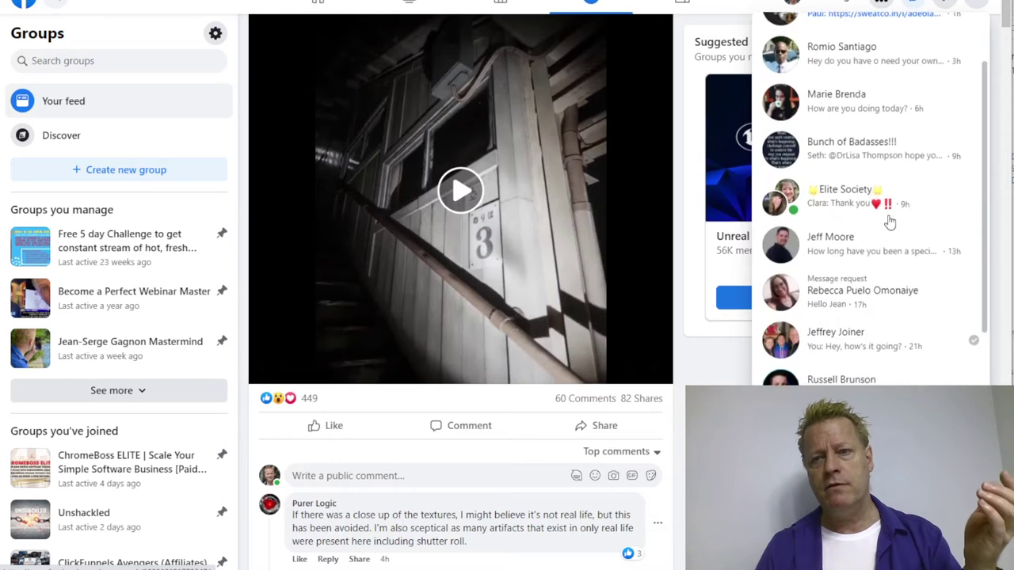
Step: Open the notifications and look through the replies, mentions, comment likes and birthdays
{"action": "left_click", "coordinate": [945, 4]}
{"action": "scroll", "coordinate": [899, 229], "scroll_direction": "down", "scroll_amount": 5}
{"action": "scroll", "coordinate": [900, 230], "scroll_direction": "up", "scroll_amount": 5}
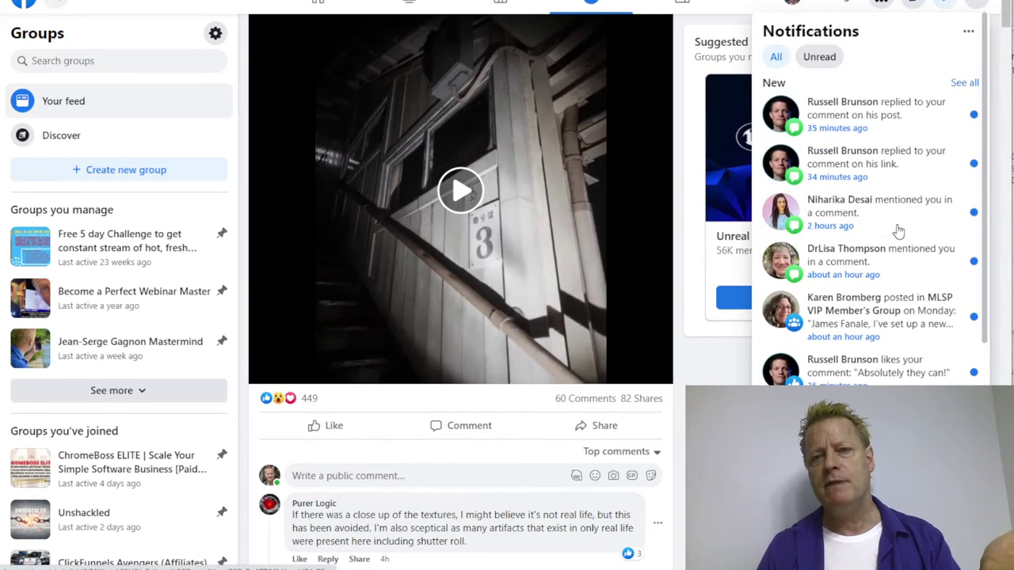
{"action": "scroll", "coordinate": [883, 285], "scroll_direction": "down", "scroll_amount": 4}
{"action": "scroll", "coordinate": [877, 303], "scroll_direction": "down", "scroll_amount": 8}
{"action": "scroll", "coordinate": [874, 310], "scroll_direction": "up", "scroll_amount": 8}
{"action": "scroll", "coordinate": [872, 315], "scroll_direction": "up", "scroll_amount": 4}
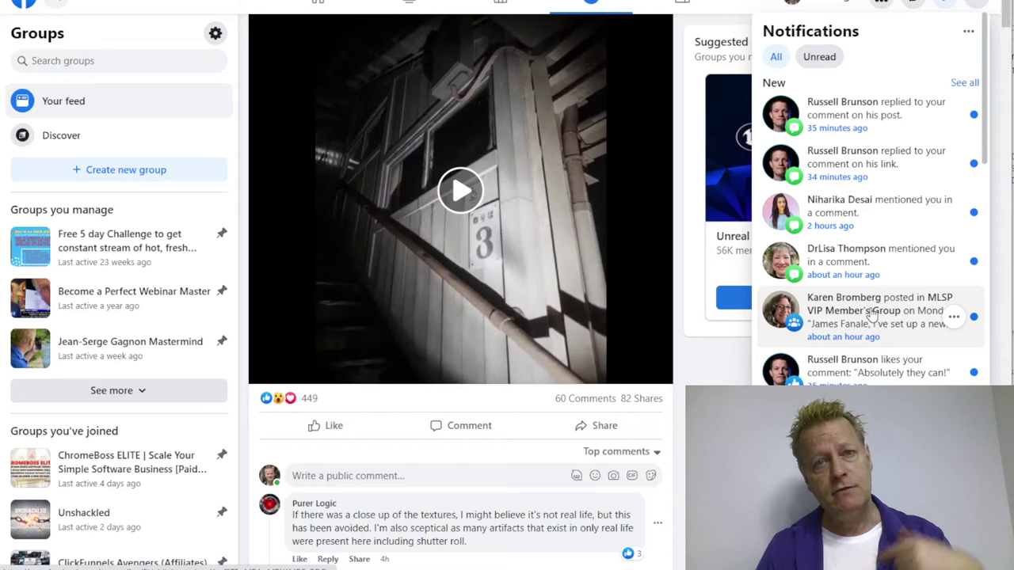
{"action": "scroll", "coordinate": [871, 314], "scroll_direction": "down", "scroll_amount": 5}
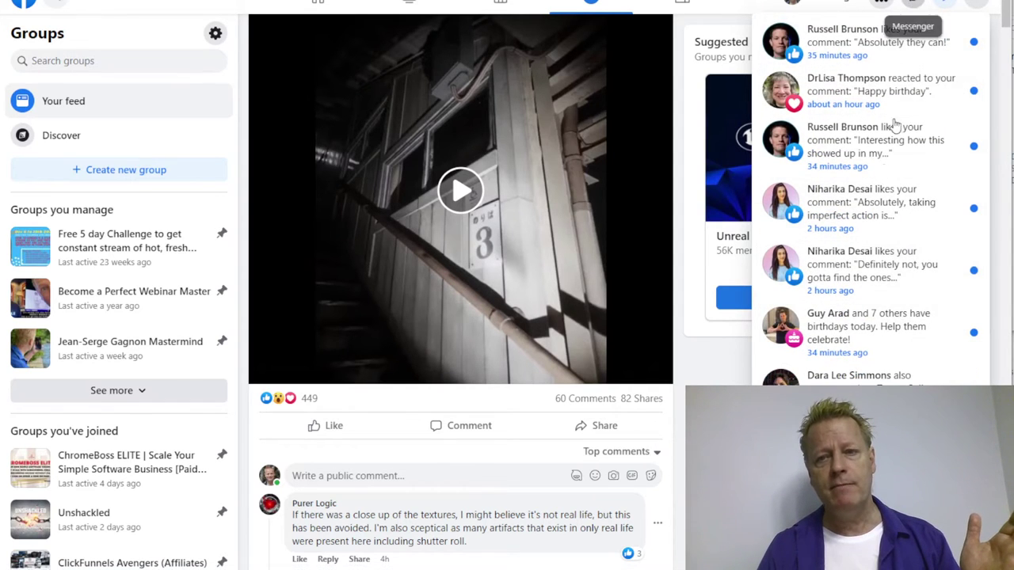
Step: Return to the Messenger chats and open the conversation whose latest message reads "Hi bro"
{"action": "left_click", "coordinate": [913, 6]}
{"action": "scroll", "coordinate": [907, 233], "scroll_direction": "down", "scroll_amount": 2}
{"action": "scroll", "coordinate": [907, 234], "scroll_direction": "down", "scroll_amount": 3}
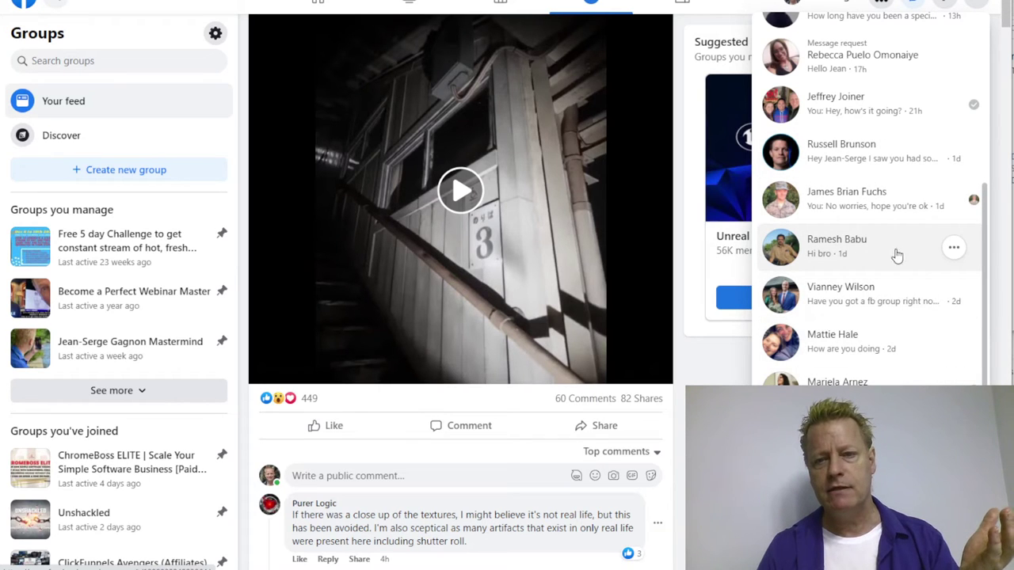
{"action": "left_click", "coordinate": [867, 238]}
{"action": "scroll", "coordinate": [831, 294], "scroll_direction": "down", "scroll_amount": 3}
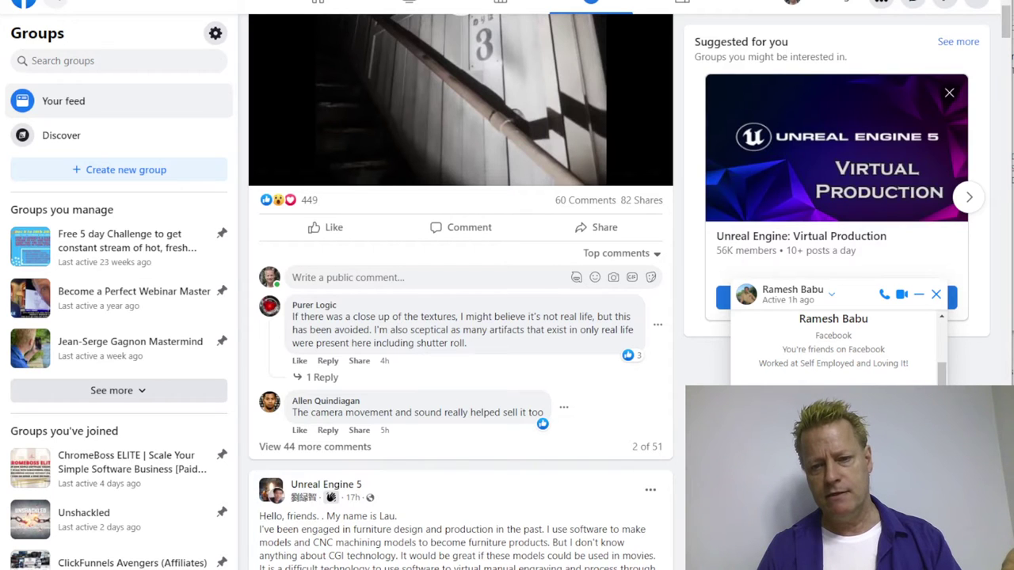
Step: Switch from the open conversation to the older Messenger chat whose latest message starts "You: I'm out in eastern Canada", view it and close it
{"action": "left_click", "coordinate": [936, 295]}
{"action": "left_click", "coordinate": [913, 2]}
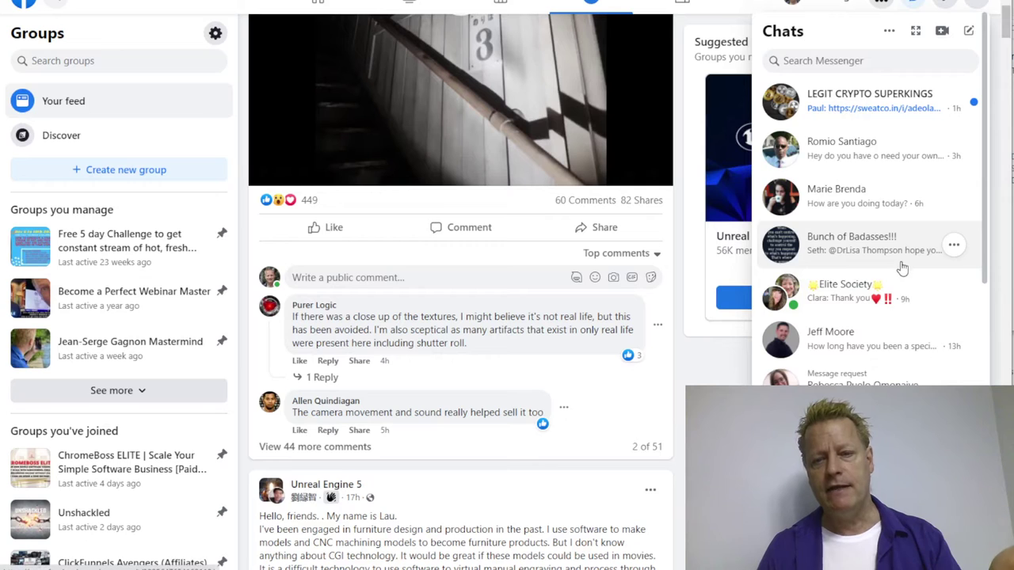
{"action": "scroll", "coordinate": [898, 306], "scroll_direction": "down", "scroll_amount": 3}
{"action": "scroll", "coordinate": [895, 306], "scroll_direction": "down", "scroll_amount": 3}
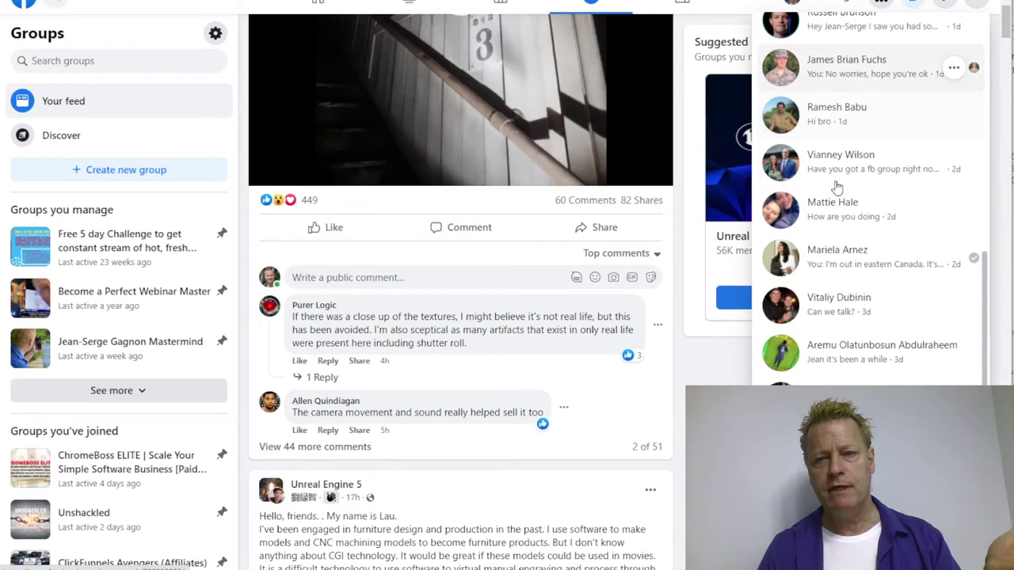
{"action": "scroll", "coordinate": [886, 307], "scroll_direction": "down", "scroll_amount": 4}
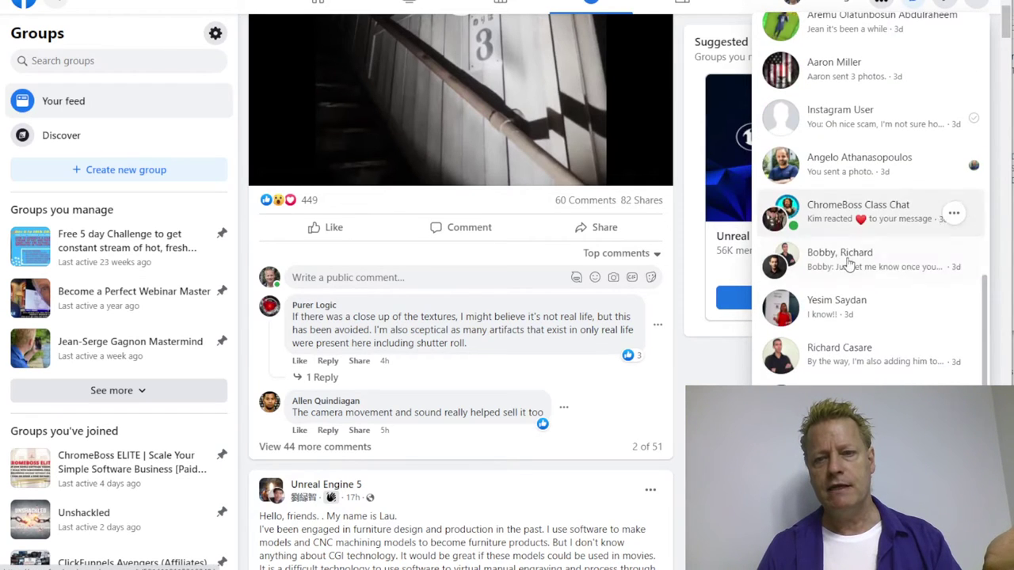
{"action": "scroll", "coordinate": [891, 307], "scroll_direction": "up", "scroll_amount": 3}
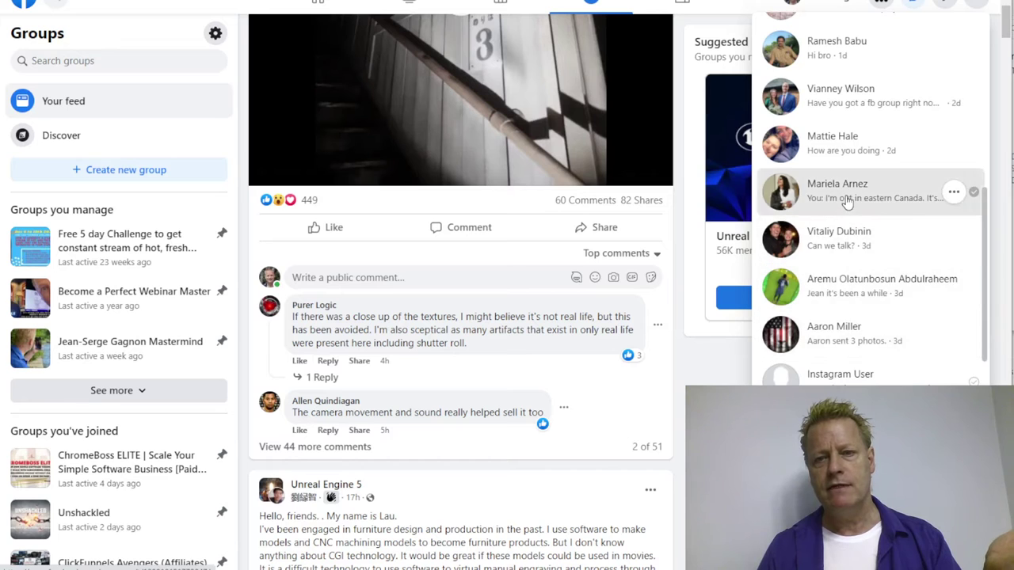
{"action": "left_click", "coordinate": [871, 205]}
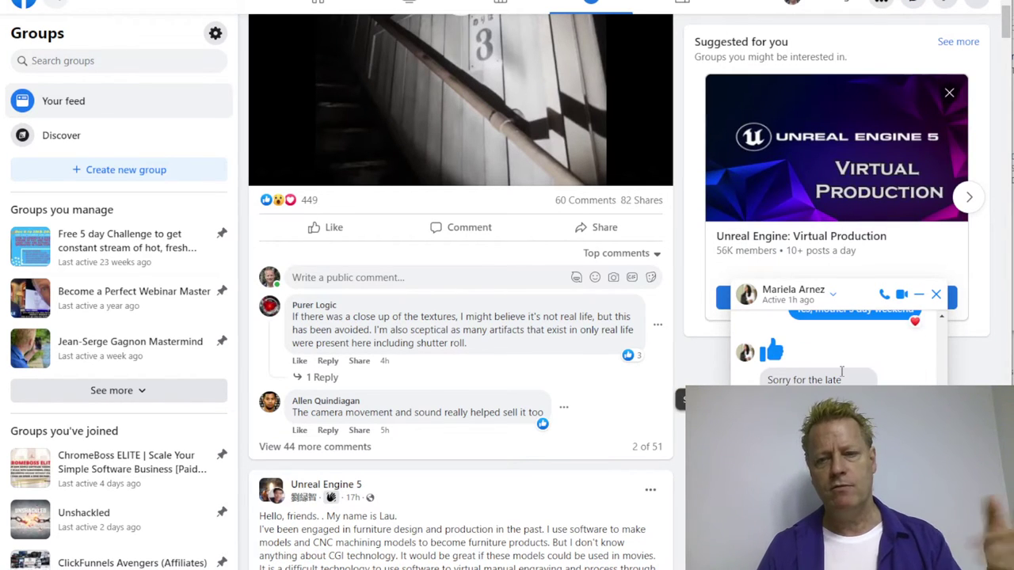
{"action": "left_click", "coordinate": [936, 294]}
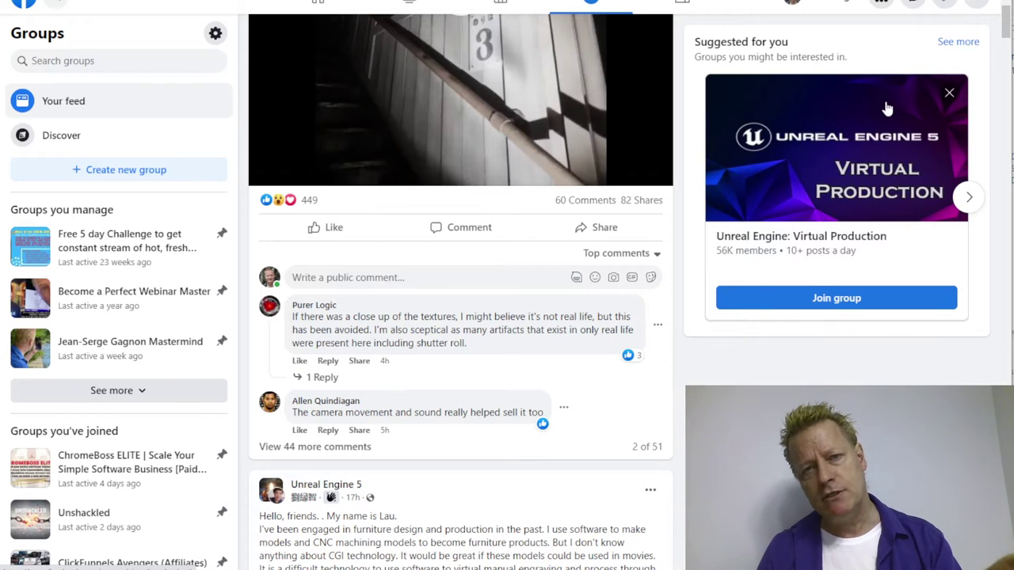
Step: Look through the Messenger chats down to the older ones and back to the newest, and close the list
{"action": "left_click", "coordinate": [913, 2]}
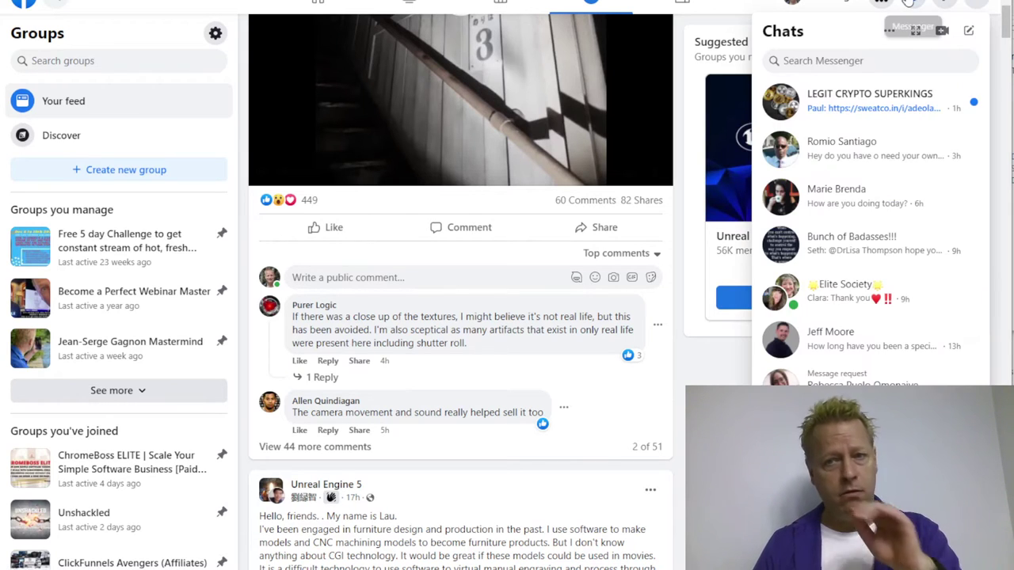
{"action": "scroll", "coordinate": [891, 182], "scroll_direction": "down", "scroll_amount": 5}
{"action": "scroll", "coordinate": [883, 194], "scroll_direction": "down", "scroll_amount": 2}
{"action": "scroll", "coordinate": [881, 198], "scroll_direction": "up", "scroll_amount": 10}
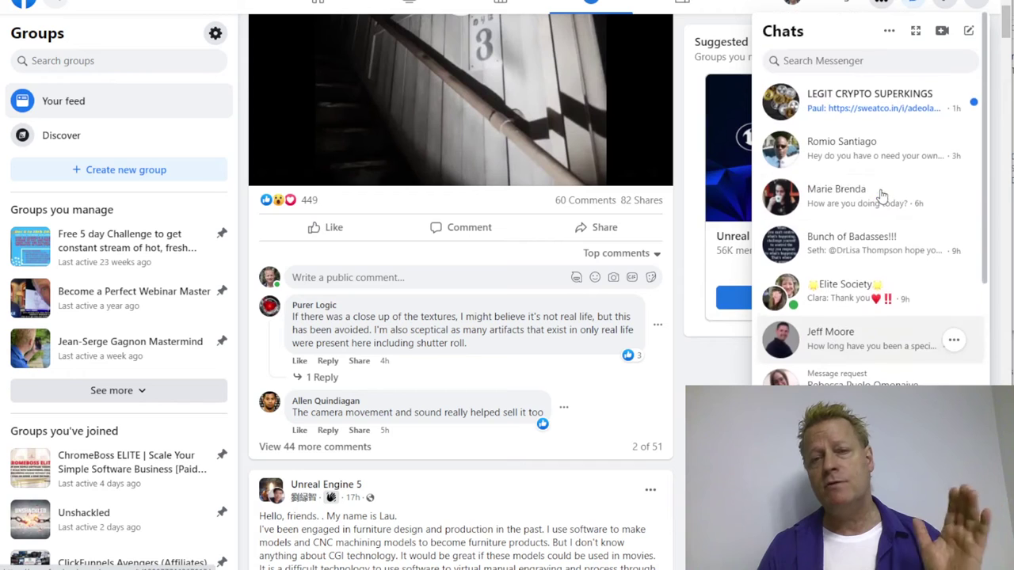
{"action": "key", "text": "Escape"}
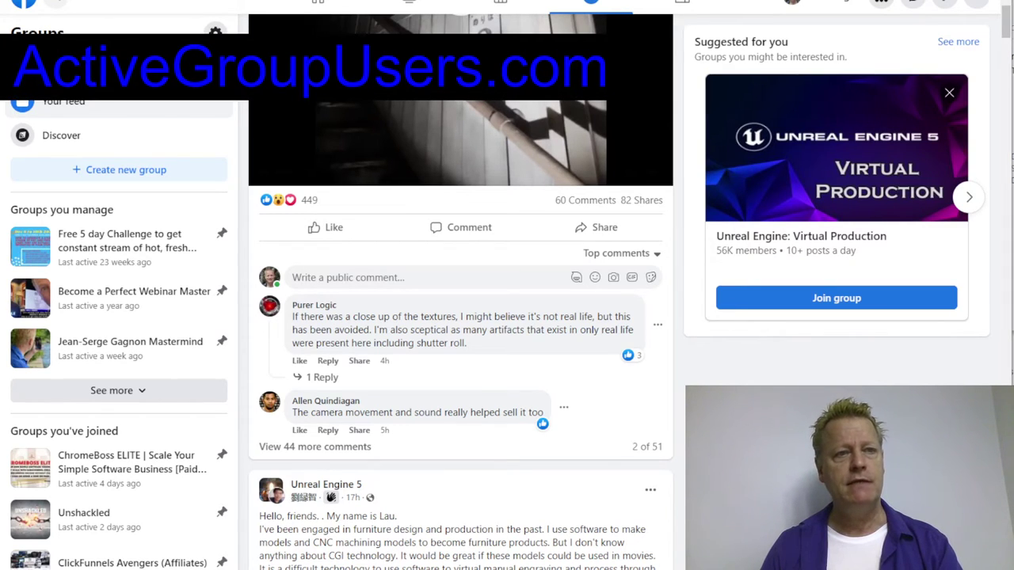
Step: Open the website activegroupusers.com in a new browser tab
{"action": "key", "text": "ctrl+t"}
{"action": "type", "text": "activegroup"}
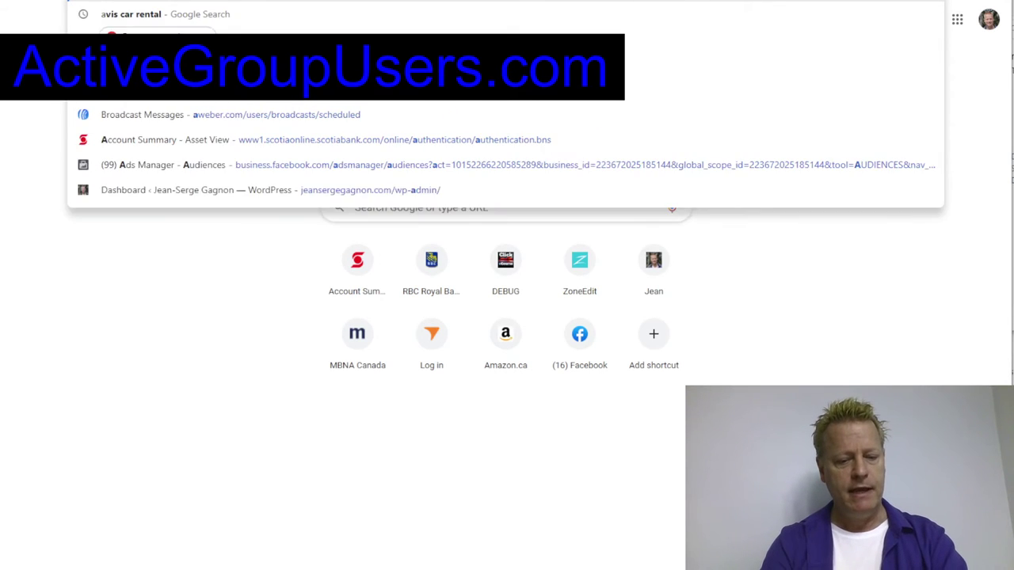
{"action": "type", "text": "us"}
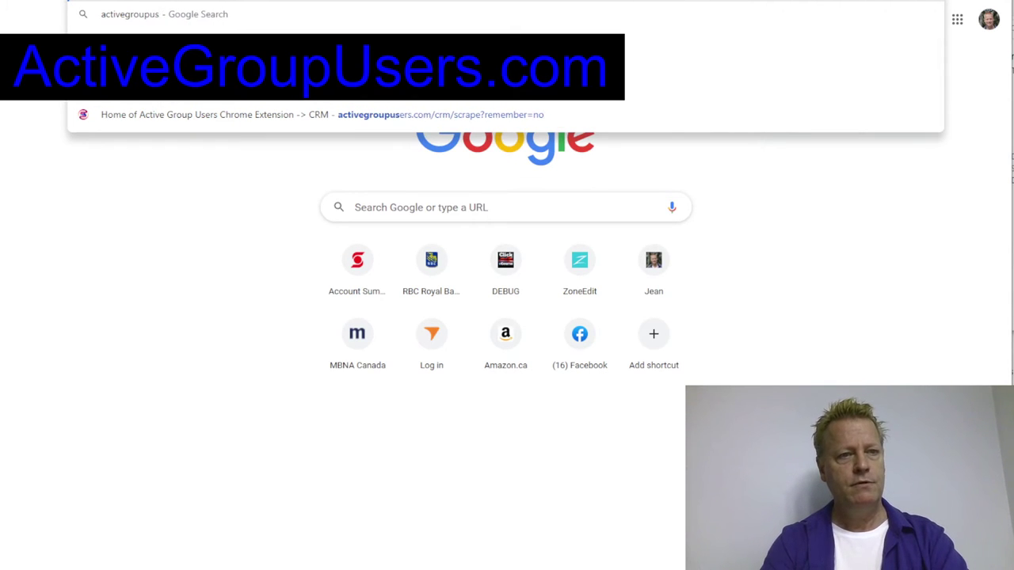
{"action": "type", "text": "ers.com"}
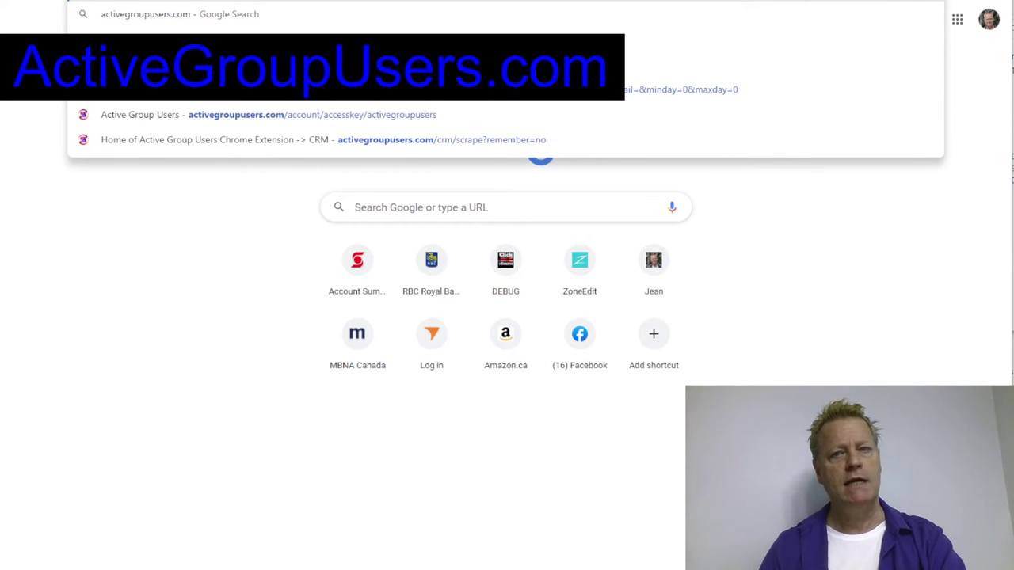
{"action": "key", "text": "Return"}
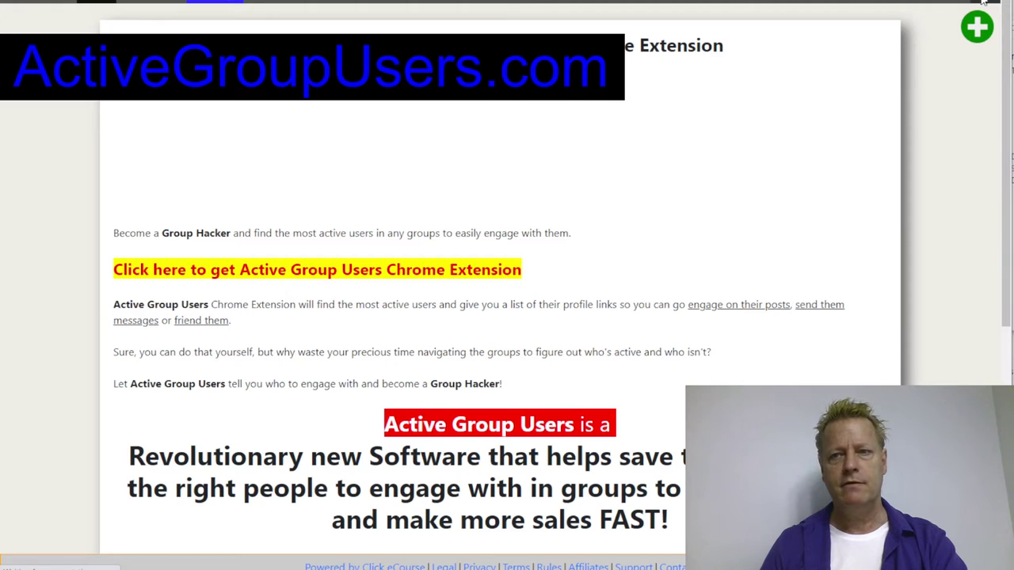
Step: Log out of the website account and reload the page
{"action": "left_click", "coordinate": [977, 27]}
{"action": "left_click", "coordinate": [914, 317]}
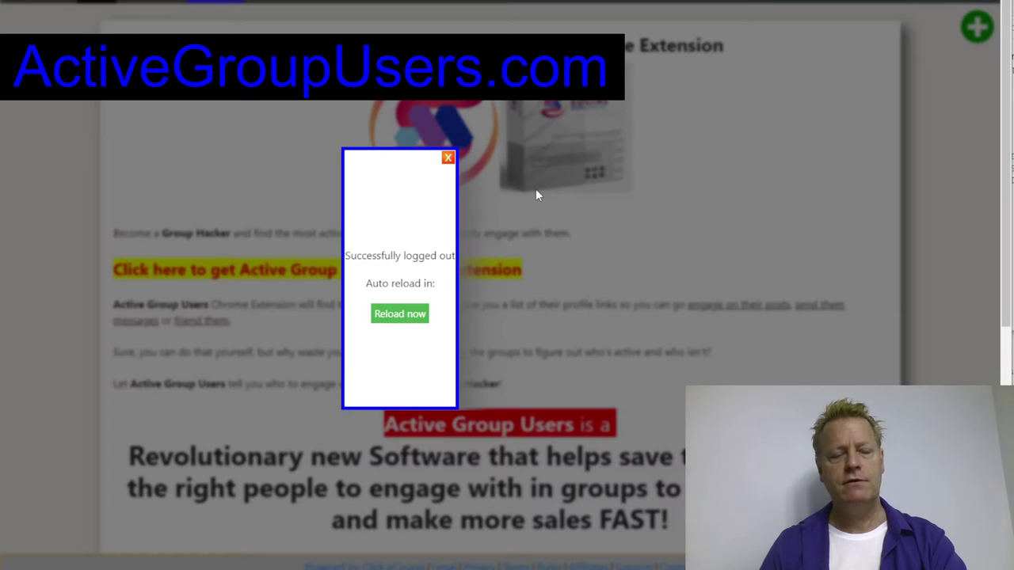
{"action": "left_click", "coordinate": [391, 316]}
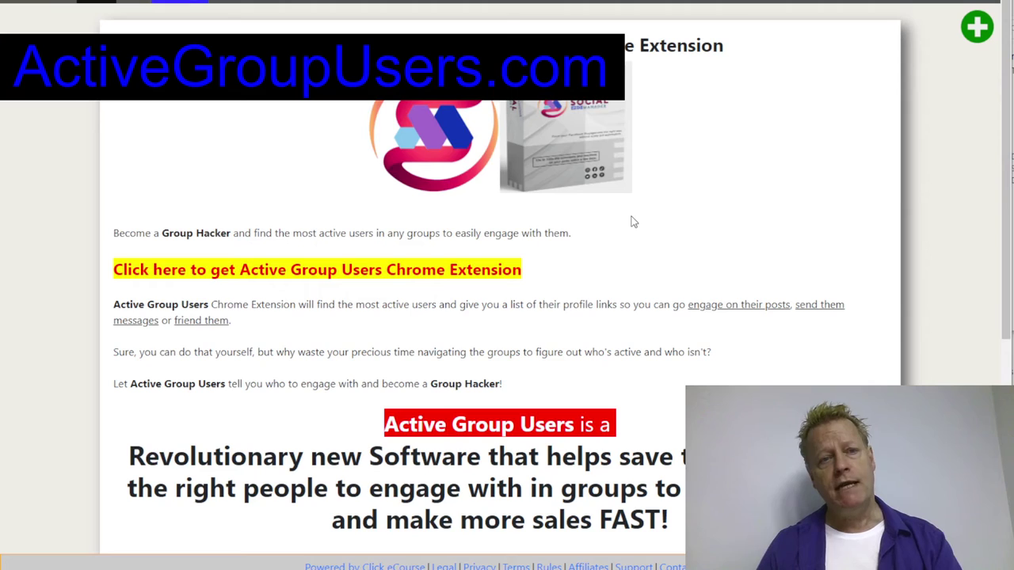
Step: Log back in with Facebook and open the table of active group users
{"action": "scroll", "coordinate": [634, 222], "scroll_direction": "down", "scroll_amount": 5}
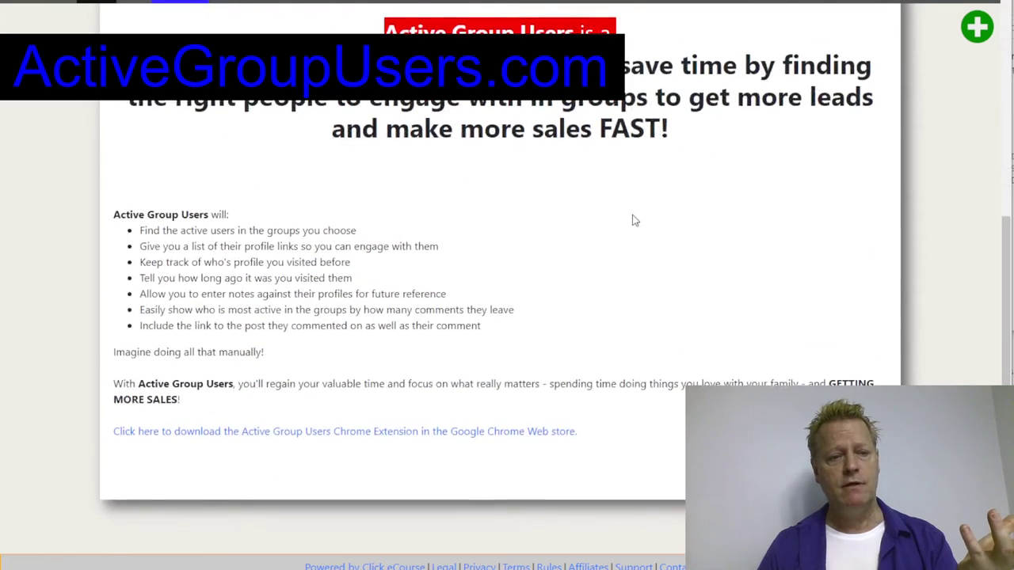
{"action": "scroll", "coordinate": [633, 220], "scroll_direction": "up", "scroll_amount": 5}
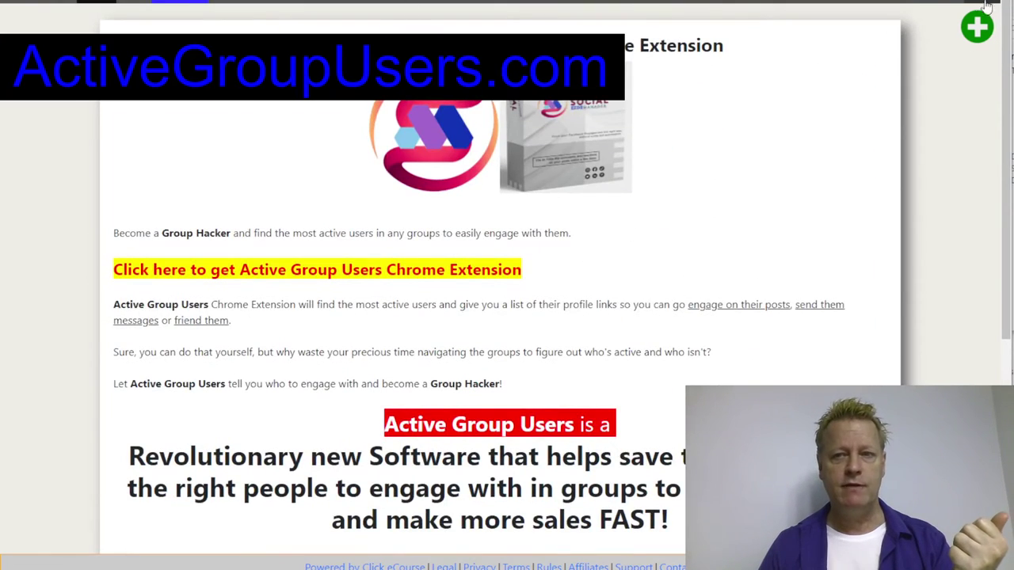
{"action": "left_click", "coordinate": [979, 24]}
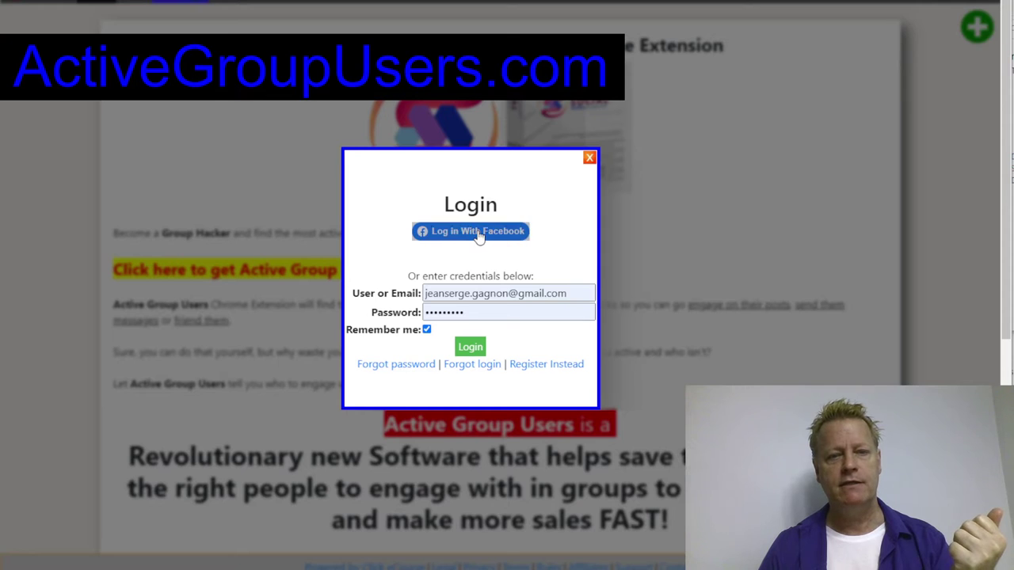
{"action": "left_click", "coordinate": [478, 233]}
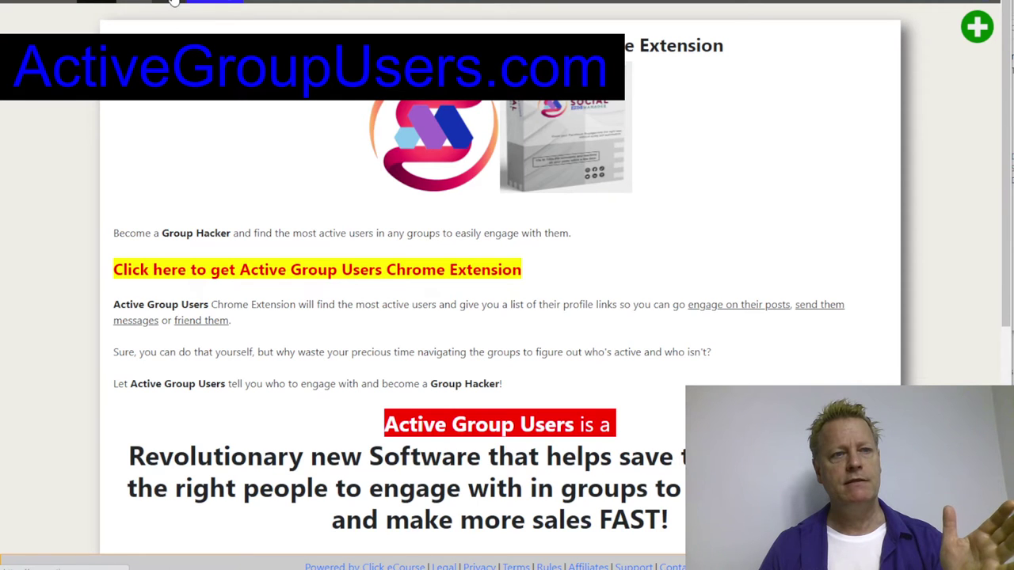
{"action": "left_click", "coordinate": [174, 3]}
{"action": "left_click", "coordinate": [197, 2]}
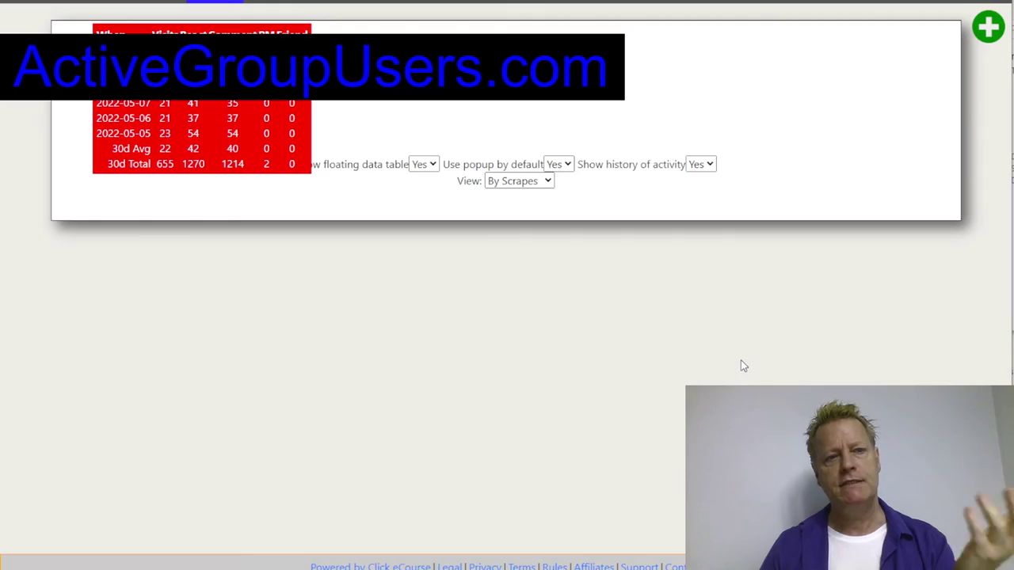
Step: Examine the scraped users list with its posts, comments, notes and visit times
{"action": "scroll", "coordinate": [745, 361], "scroll_direction": "down", "scroll_amount": 3}
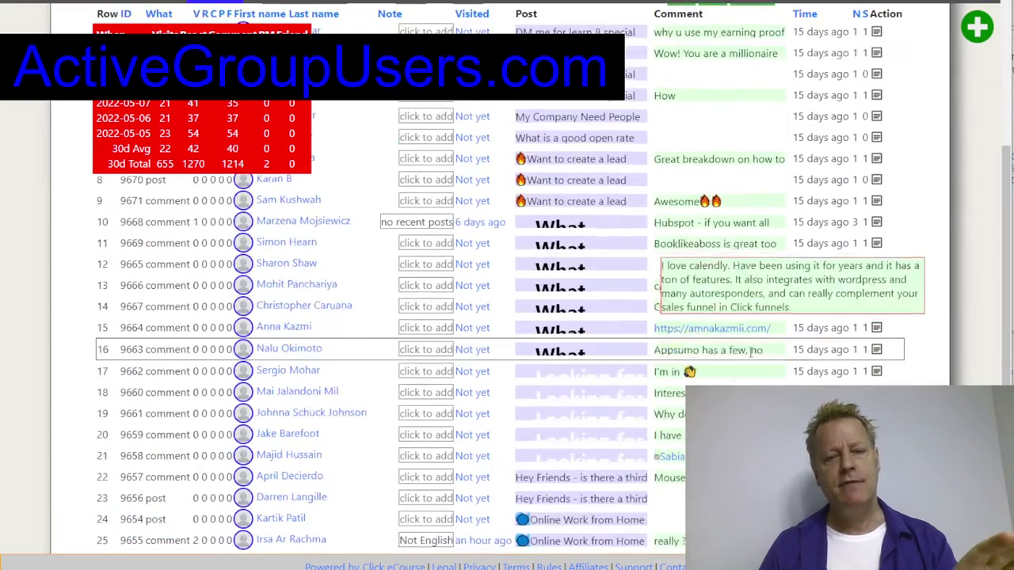
{"action": "scroll", "coordinate": [712, 369], "scroll_direction": "up", "scroll_amount": 3}
{"action": "scroll", "coordinate": [625, 383], "scroll_direction": "down", "scroll_amount": 5}
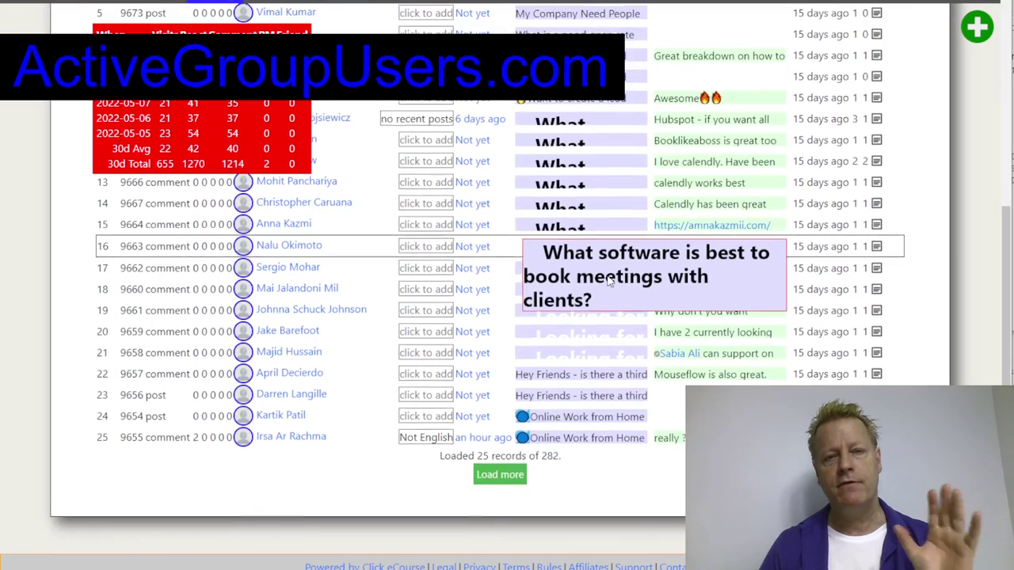
{"action": "scroll", "coordinate": [567, 207], "scroll_direction": "up", "scroll_amount": 5}
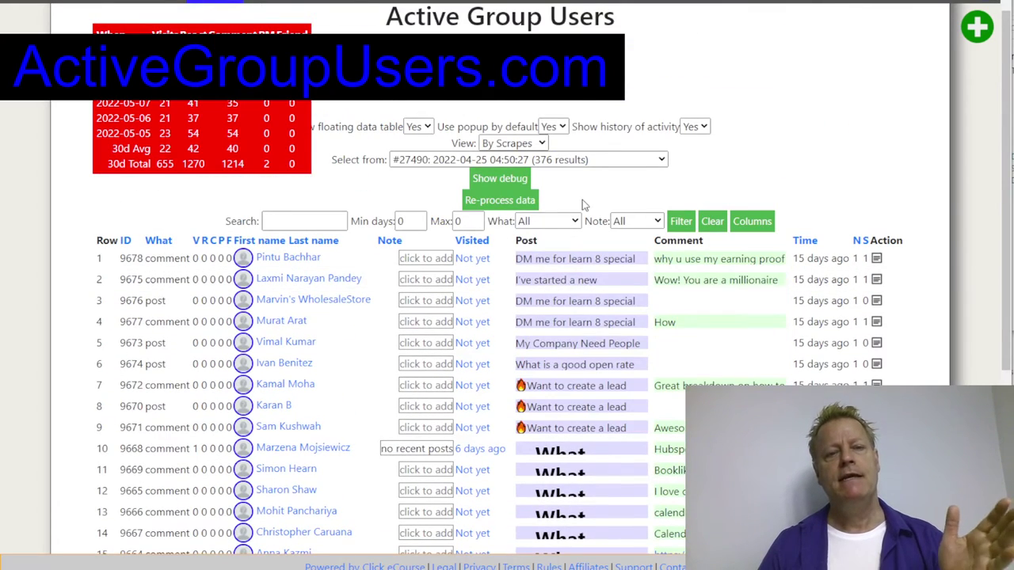
{"action": "mouse_move", "coordinate": [588, 354]}
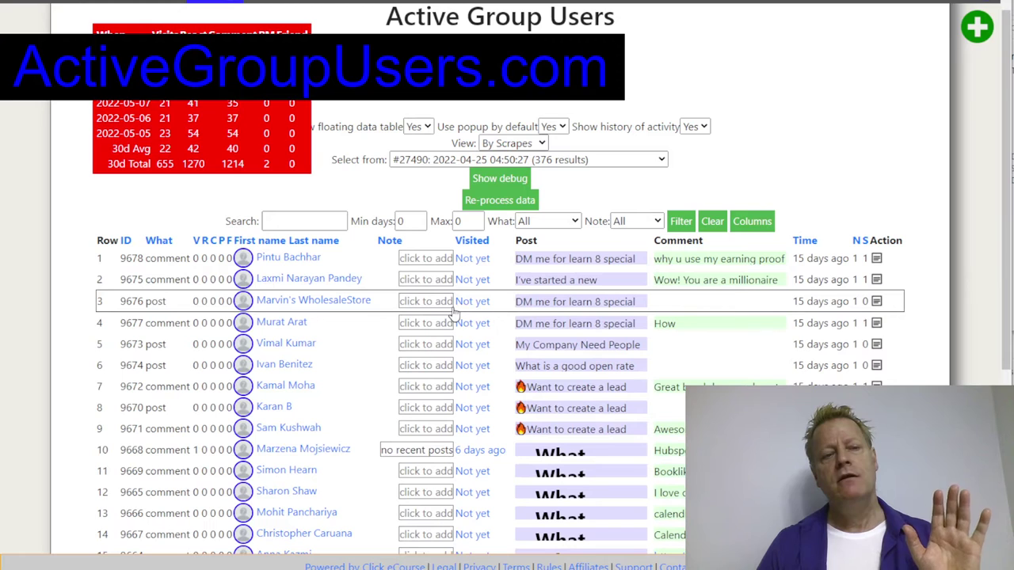
{"action": "scroll", "coordinate": [554, 317], "scroll_direction": "down", "scroll_amount": 1}
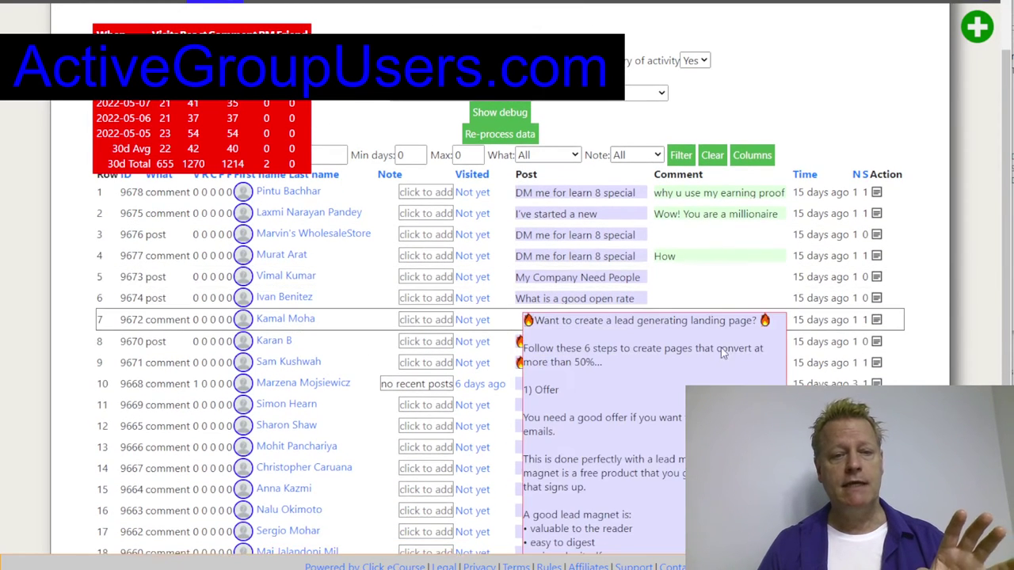
{"action": "scroll", "coordinate": [538, 150], "scroll_direction": "up", "scroll_amount": 2}
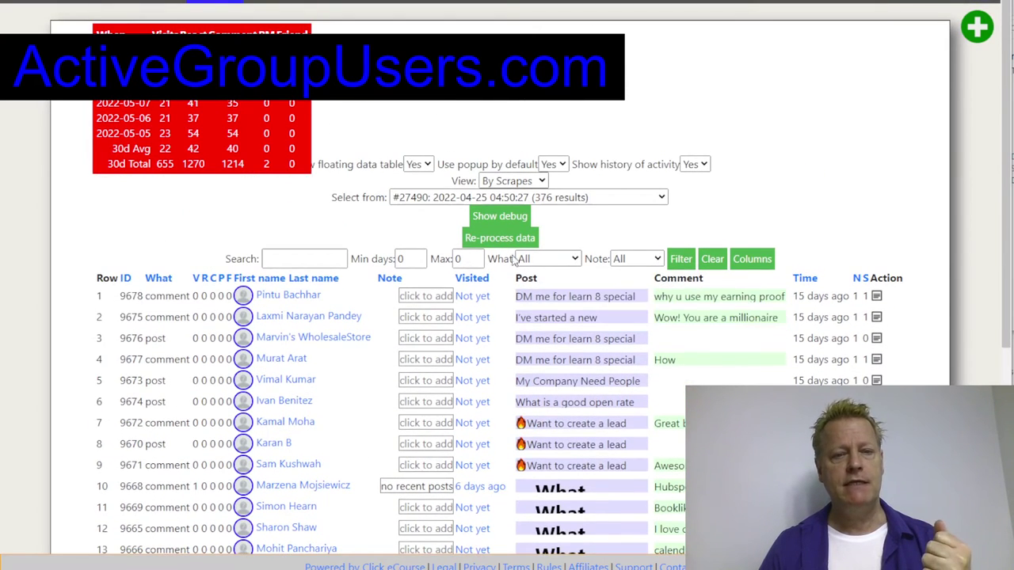
Step: Switch the view to All contacts and filter for min days 6, max 10 and contacts without a note
{"action": "left_click", "coordinate": [520, 183]}
{"action": "left_click", "coordinate": [511, 211]}
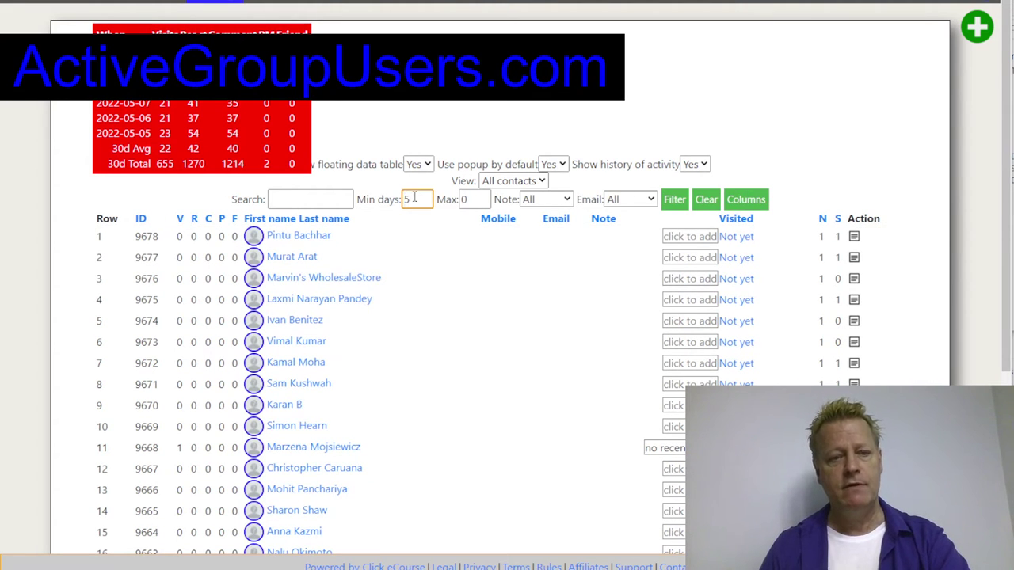
{"action": "left_click", "coordinate": [478, 200]}
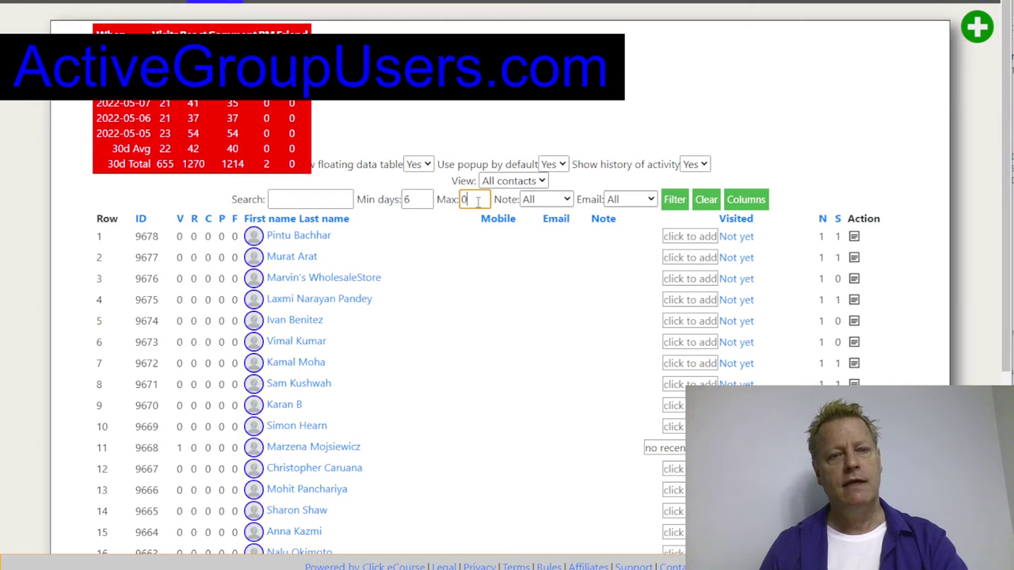
{"action": "left_click", "coordinate": [554, 199]}
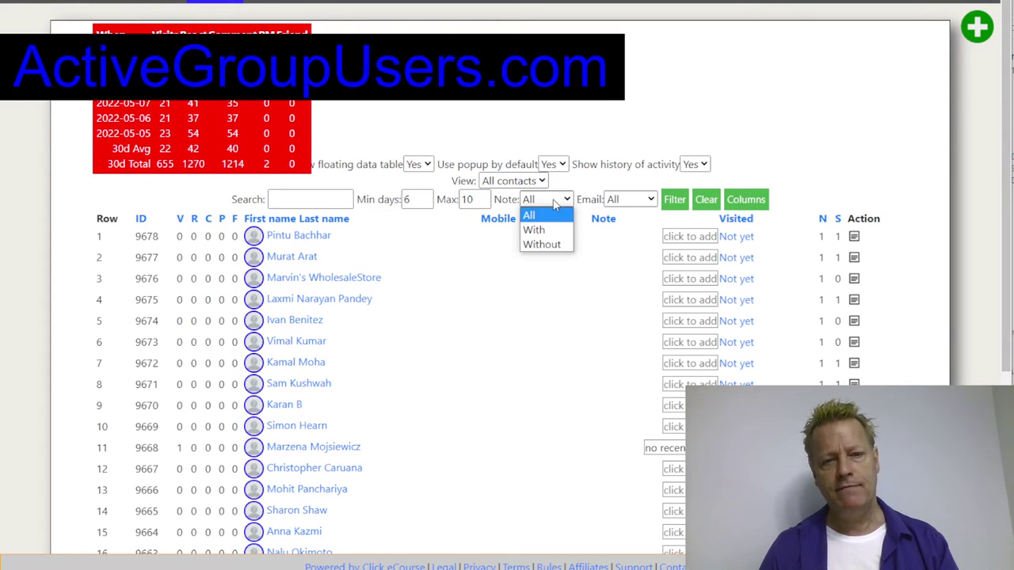
{"action": "left_click", "coordinate": [541, 244]}
{"action": "left_click", "coordinate": [674, 199]}
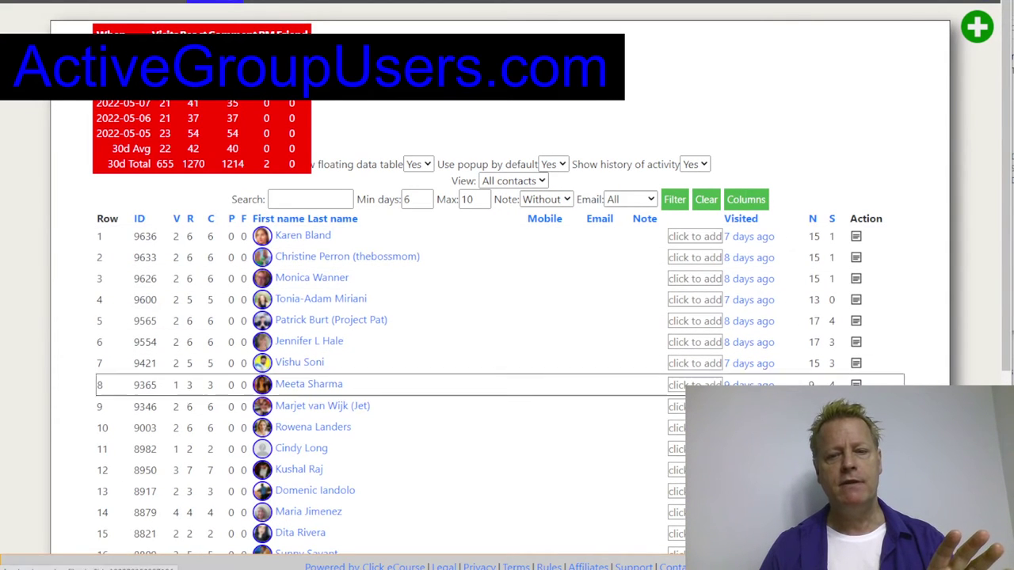
Step: Review the filtered contacts, load more records and examine their notes and last visit times
{"action": "scroll", "coordinate": [396, 444], "scroll_direction": "down", "scroll_amount": 4}
{"action": "scroll", "coordinate": [740, 270], "scroll_direction": "up", "scroll_amount": 4}
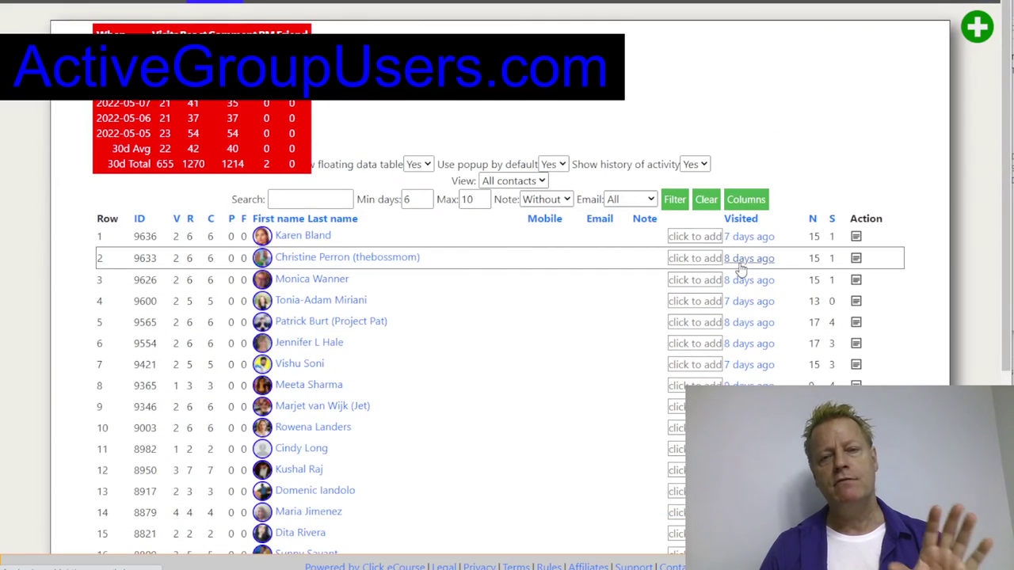
{"action": "scroll", "coordinate": [740, 269], "scroll_direction": "down", "scroll_amount": 4}
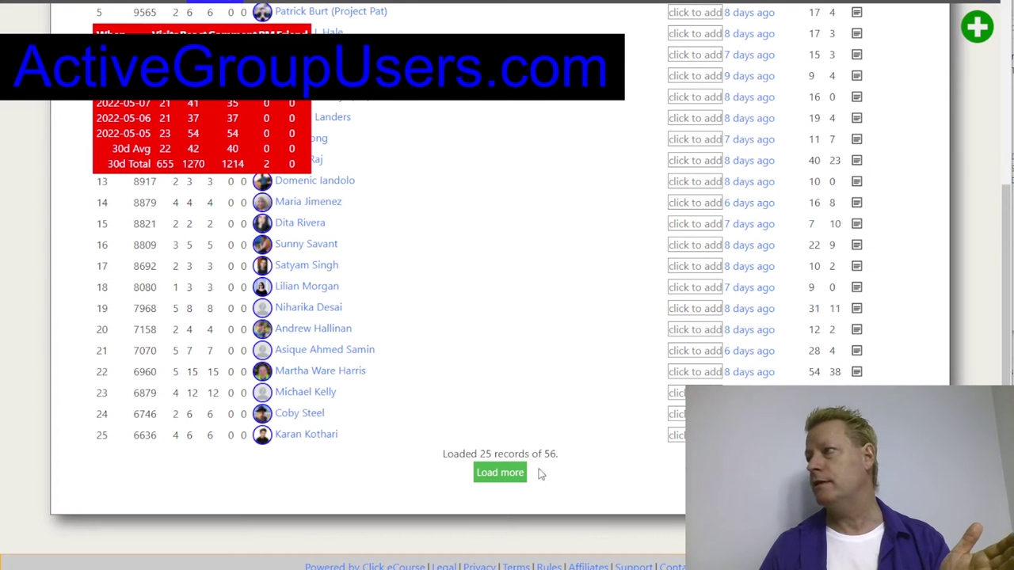
{"action": "left_click", "coordinate": [518, 477]}
{"action": "scroll", "coordinate": [565, 323], "scroll_direction": "down", "scroll_amount": 3}
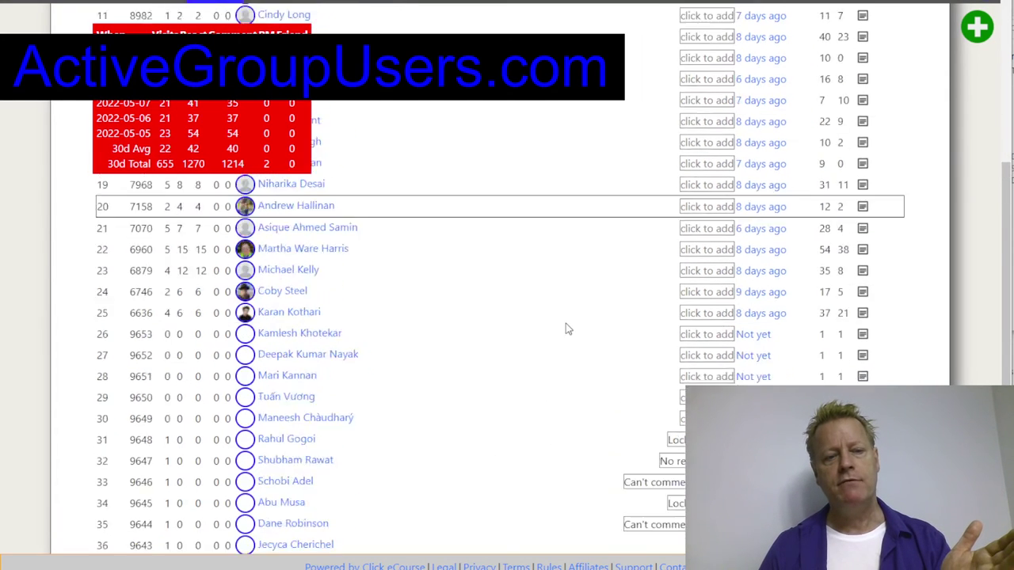
{"action": "scroll", "coordinate": [565, 329], "scroll_direction": "down", "scroll_amount": 3}
{"action": "scroll", "coordinate": [565, 329], "scroll_direction": "up", "scroll_amount": 10}
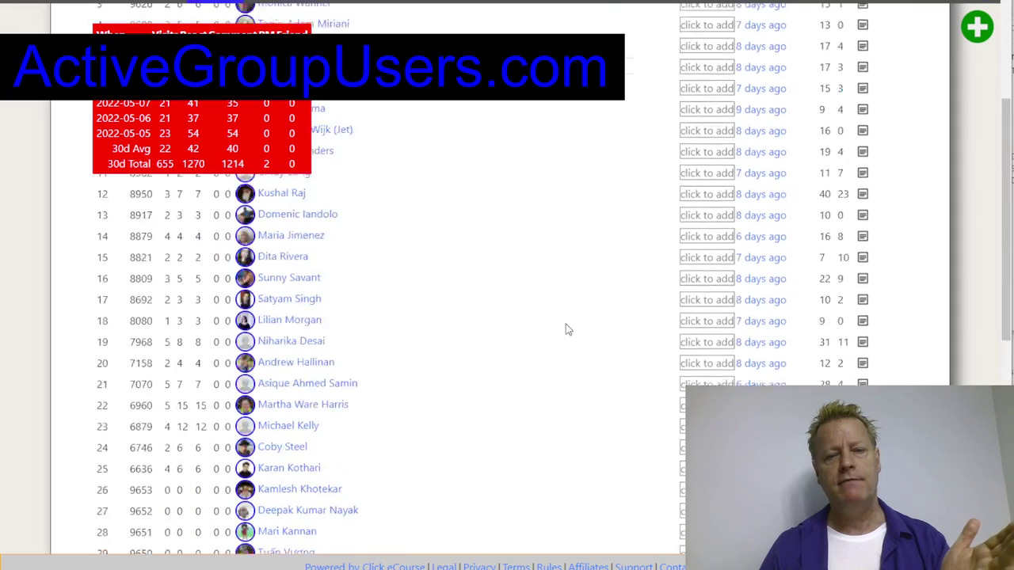
{"action": "scroll", "coordinate": [566, 329], "scroll_direction": "down", "scroll_amount": 9}
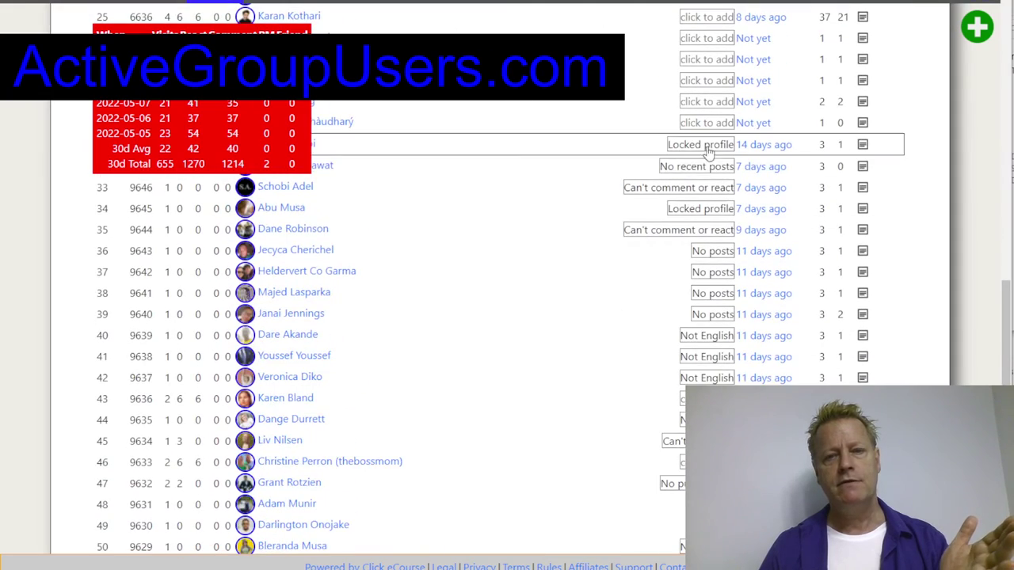
{"action": "scroll", "coordinate": [678, 307], "scroll_direction": "down", "scroll_amount": 2}
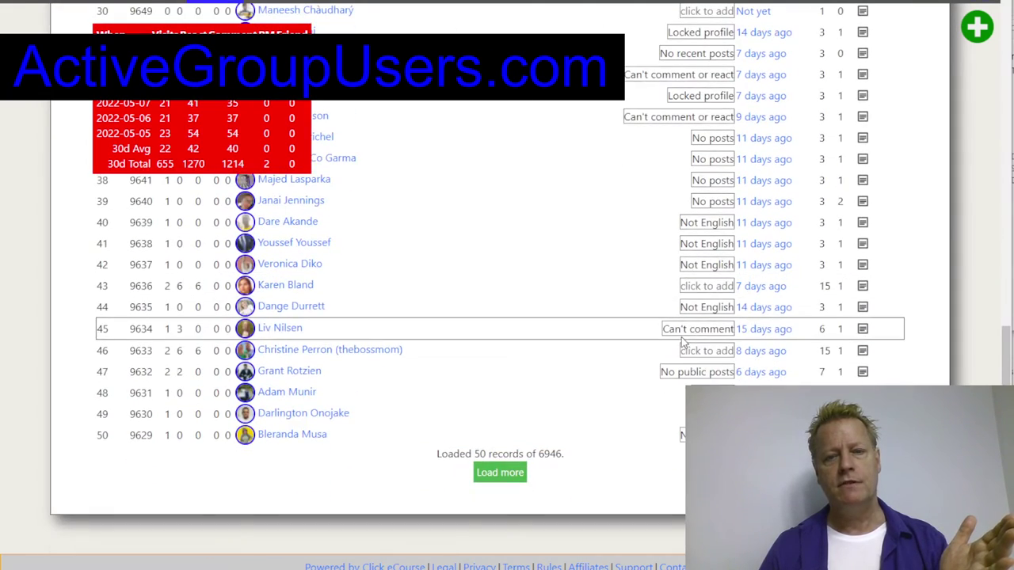
{"action": "scroll", "coordinate": [622, 357], "scroll_direction": "up", "scroll_amount": 11}
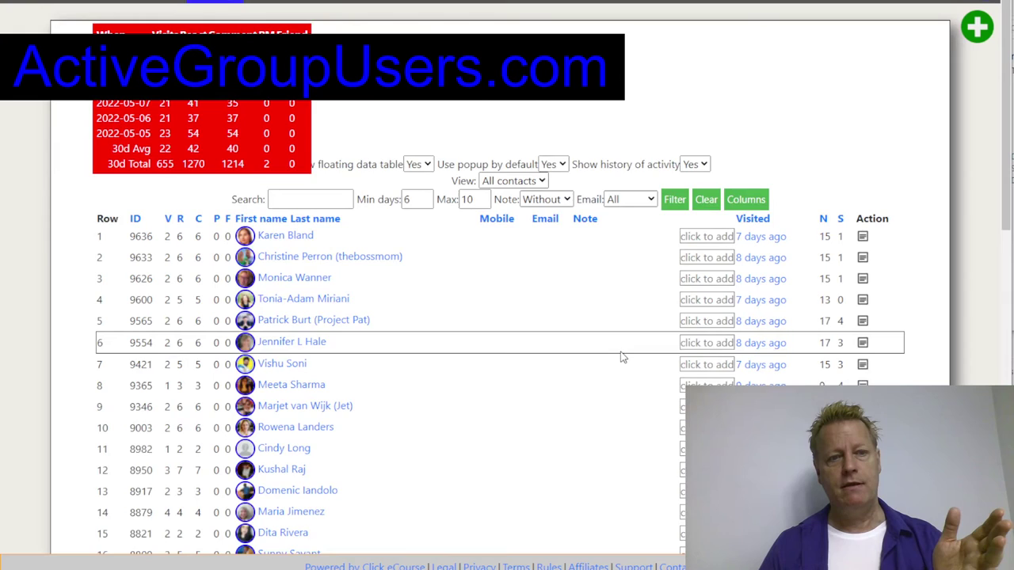
{"action": "scroll", "coordinate": [622, 358], "scroll_direction": "down", "scroll_amount": 3}
{"action": "scroll", "coordinate": [622, 357], "scroll_direction": "up", "scroll_amount": 3}
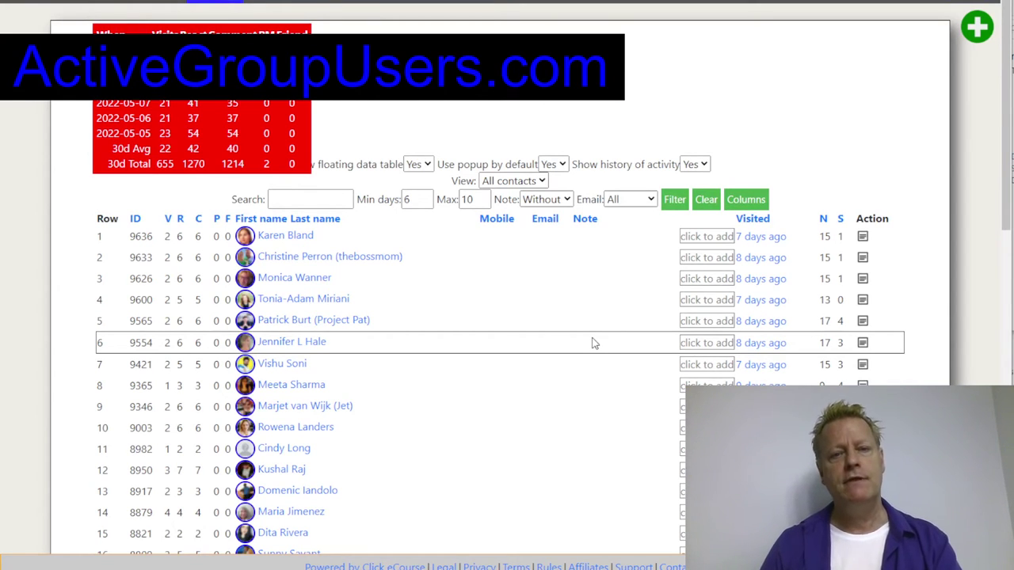
Step: Review the column display options for the contacts table and close them without applying
{"action": "left_click", "coordinate": [746, 199]}
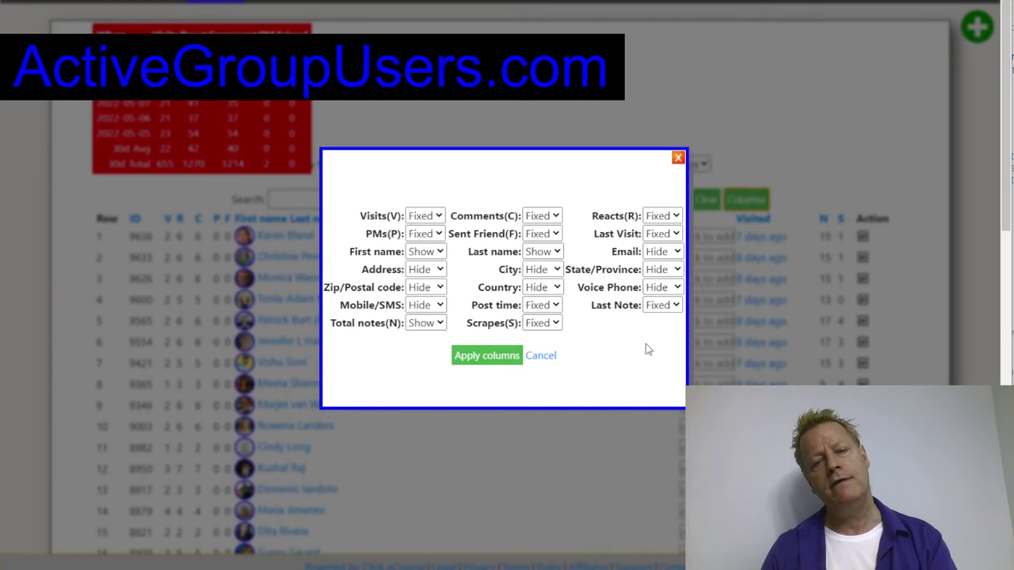
{"action": "left_click", "coordinate": [546, 361]}
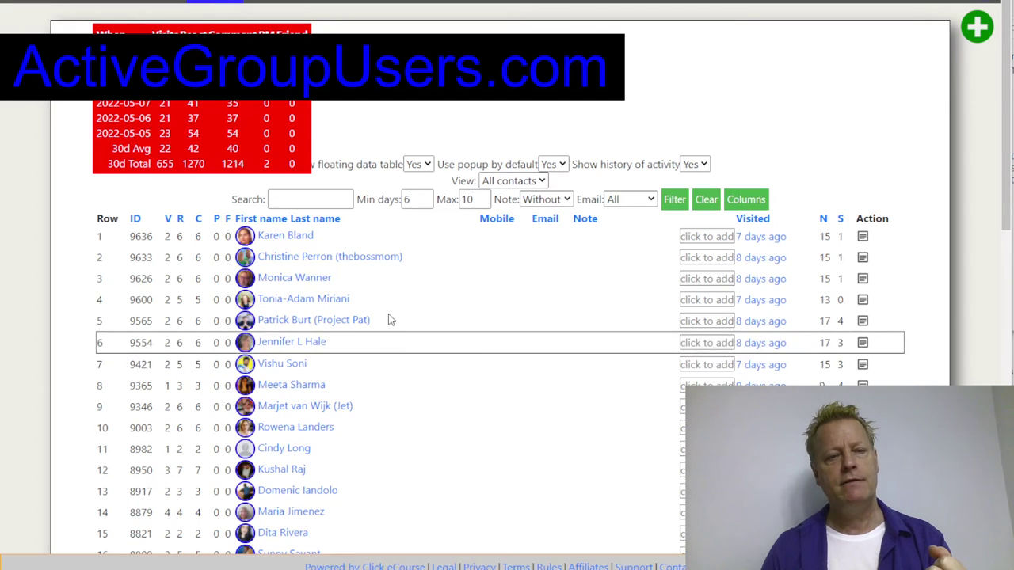
Step: Set the temperature to Warm in the first listed contact's record and look over its detail fields
{"action": "left_click", "coordinate": [290, 236]}
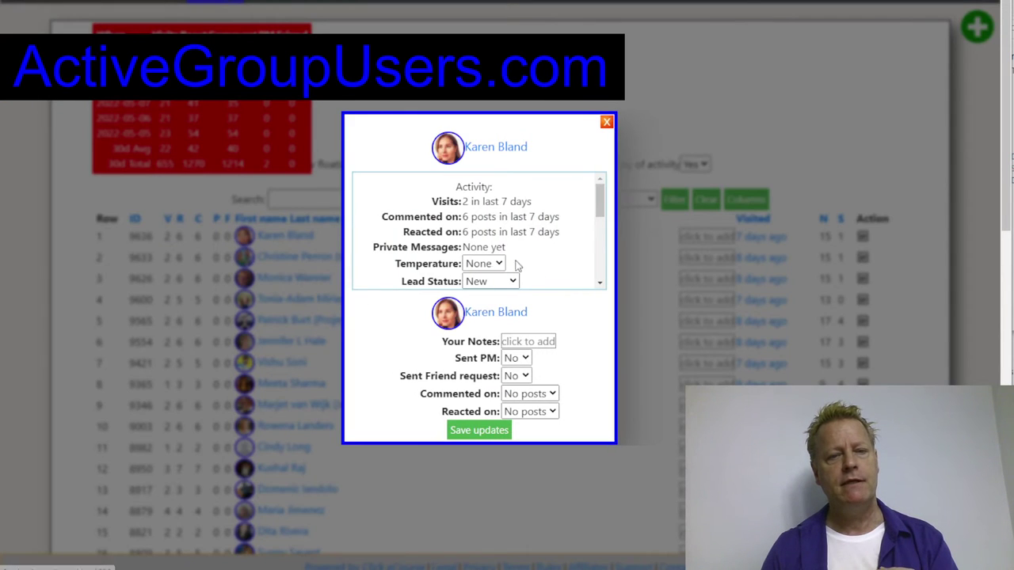
{"action": "left_click", "coordinate": [489, 268]}
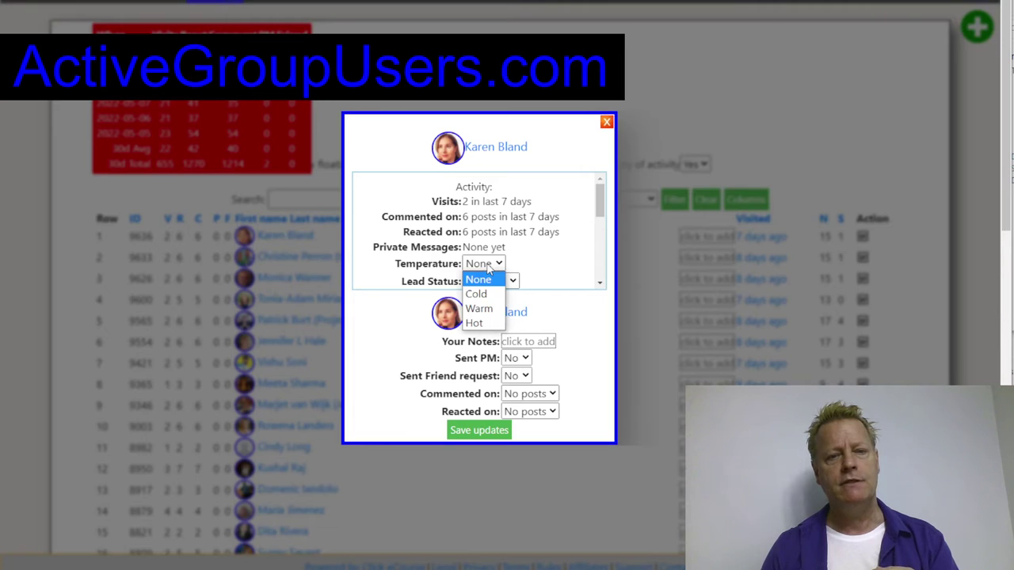
{"action": "left_click", "coordinate": [422, 269]}
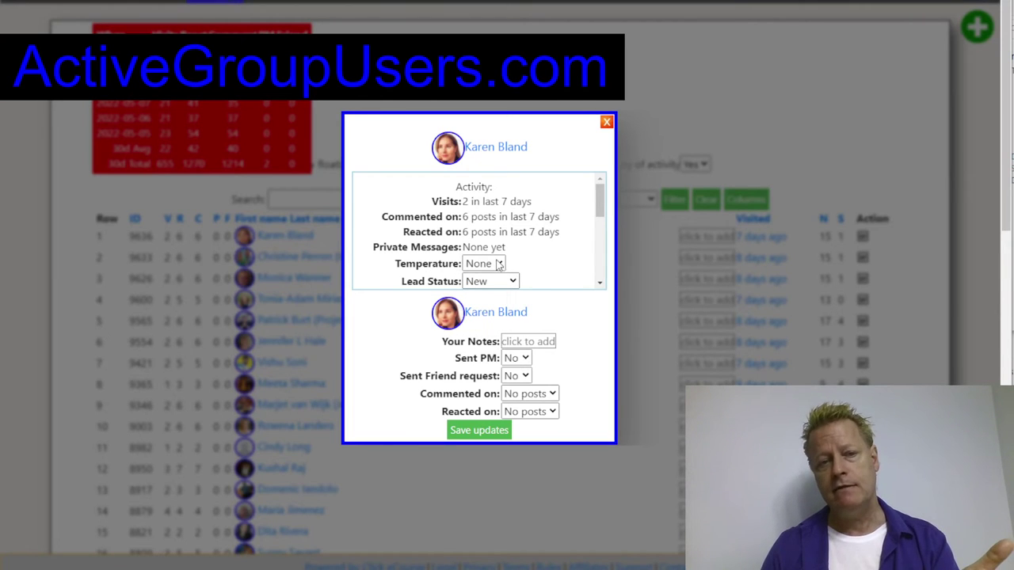
{"action": "left_click", "coordinate": [498, 266]}
{"action": "left_click", "coordinate": [479, 309]}
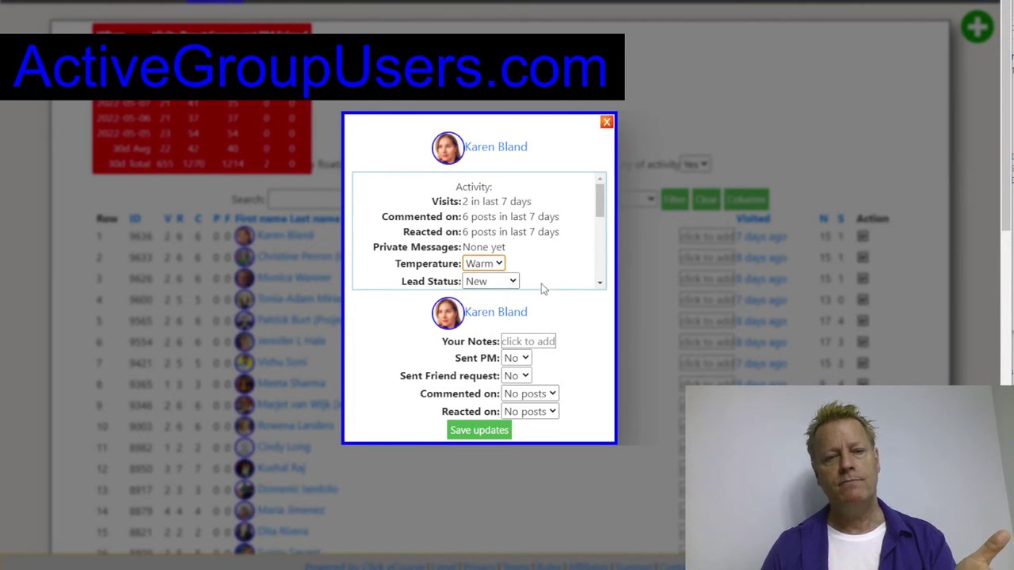
{"action": "scroll", "coordinate": [555, 281], "scroll_direction": "down", "scroll_amount": 3}
{"action": "scroll", "coordinate": [586, 260], "scroll_direction": "up", "scroll_amount": 2}
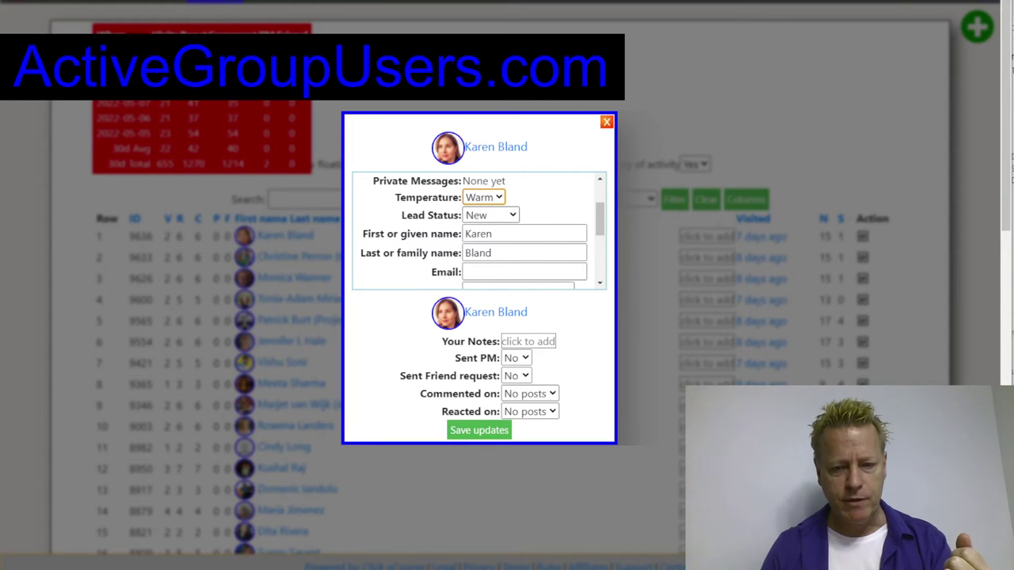
Step: Switch to the text notes, review the engagement criteria for new leads with no or cold temperature, and return to the contact record
{"action": "key", "text": "alt+Tab"}
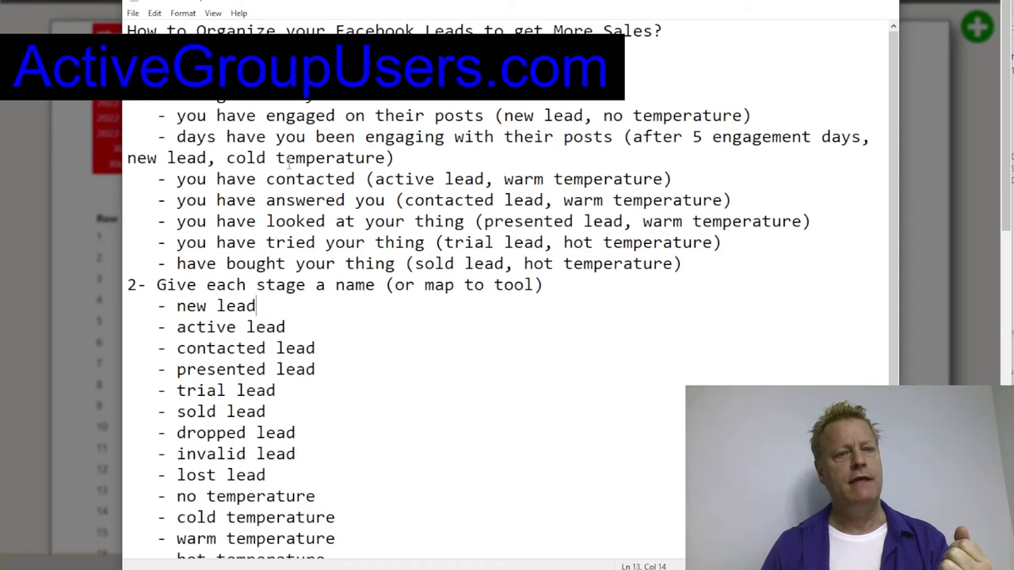
{"action": "left_click_drag", "start_coordinate": [196, 111], "coordinate": [721, 109]}
{"action": "left_click_drag", "start_coordinate": [607, 139], "coordinate": [295, 157]}
{"action": "left_click", "coordinate": [365, 157]}
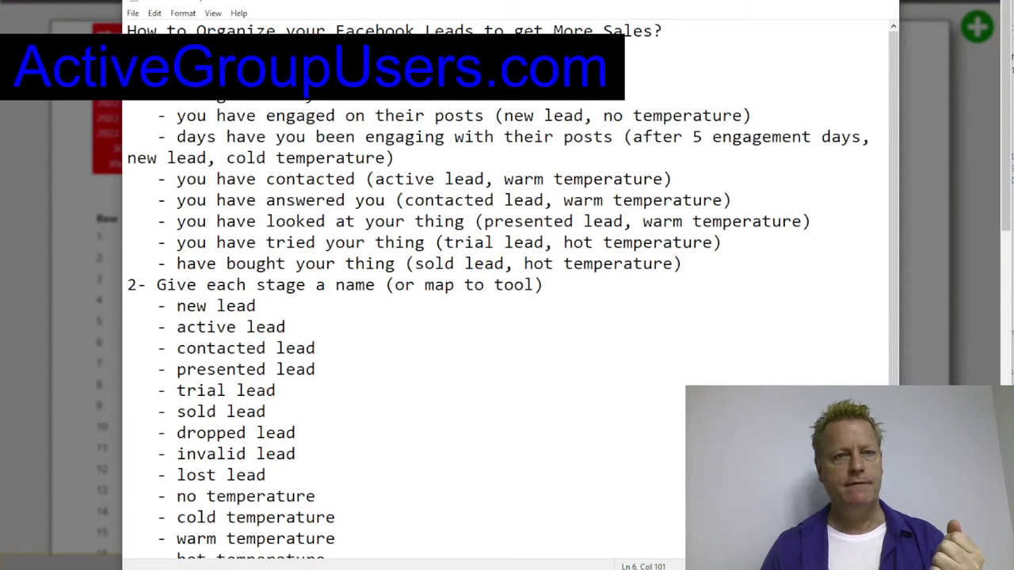
{"action": "key", "text": "alt+Tab"}
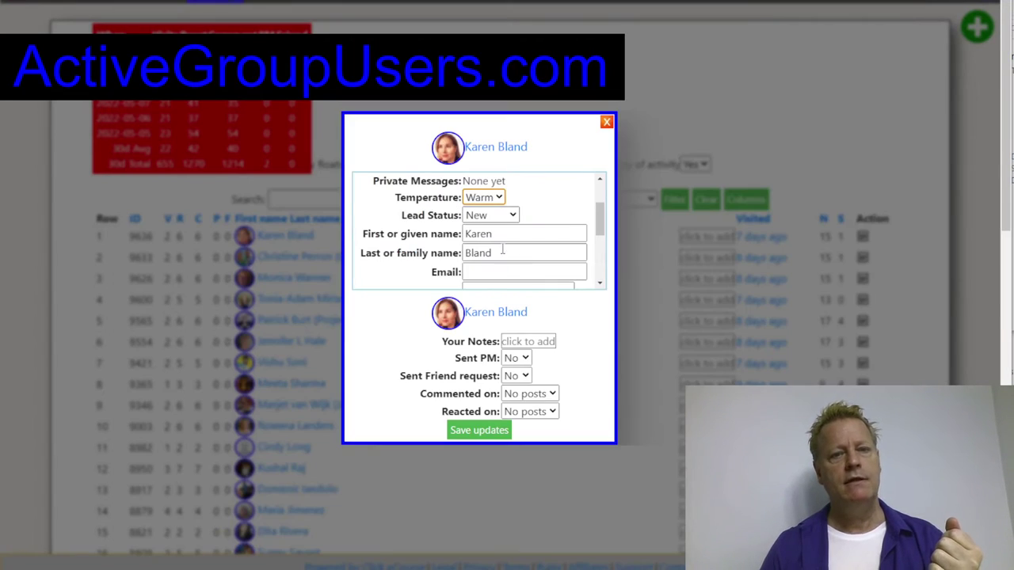
Step: Keep the contact's lead status as New and set the temperature to Cold
{"action": "left_click", "coordinate": [506, 217]}
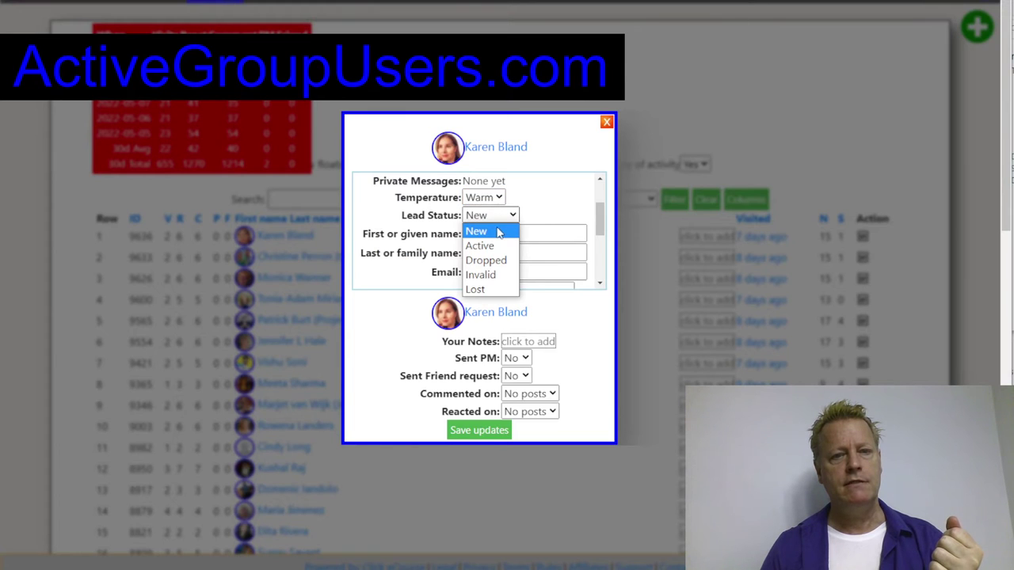
{"action": "left_click", "coordinate": [497, 230]}
{"action": "left_click", "coordinate": [490, 198]}
{"action": "left_click", "coordinate": [478, 228]}
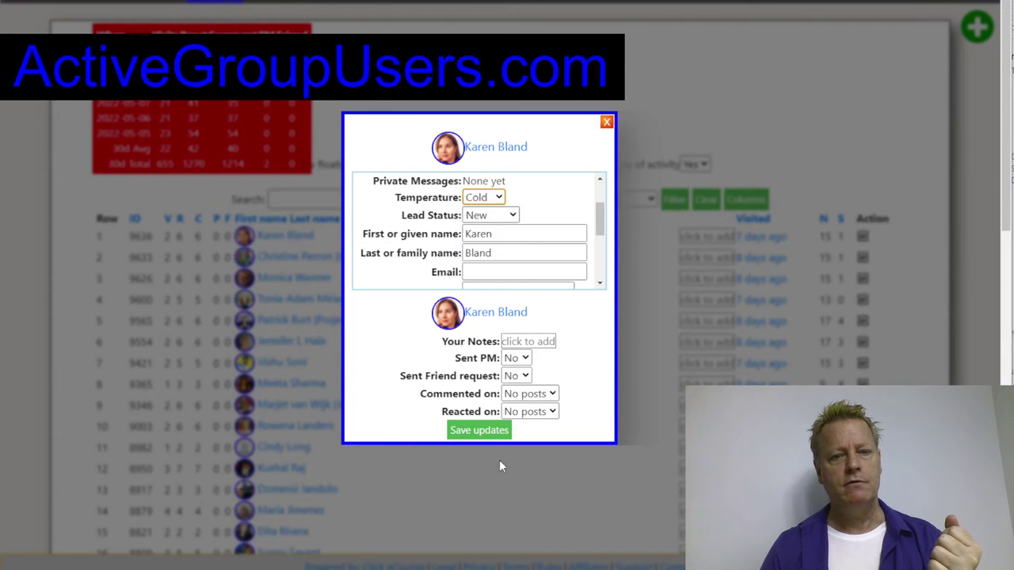
Step: Open the contact's Facebook profile from the record and look through the recent timeline posts
{"action": "left_click", "coordinate": [514, 313]}
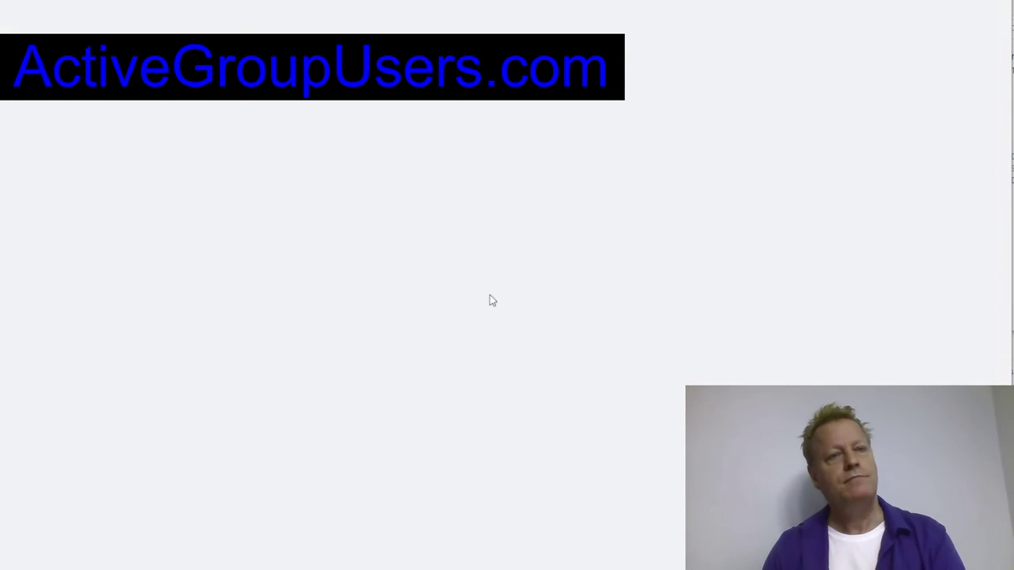
{"action": "scroll", "coordinate": [516, 340], "scroll_direction": "down", "scroll_amount": 4}
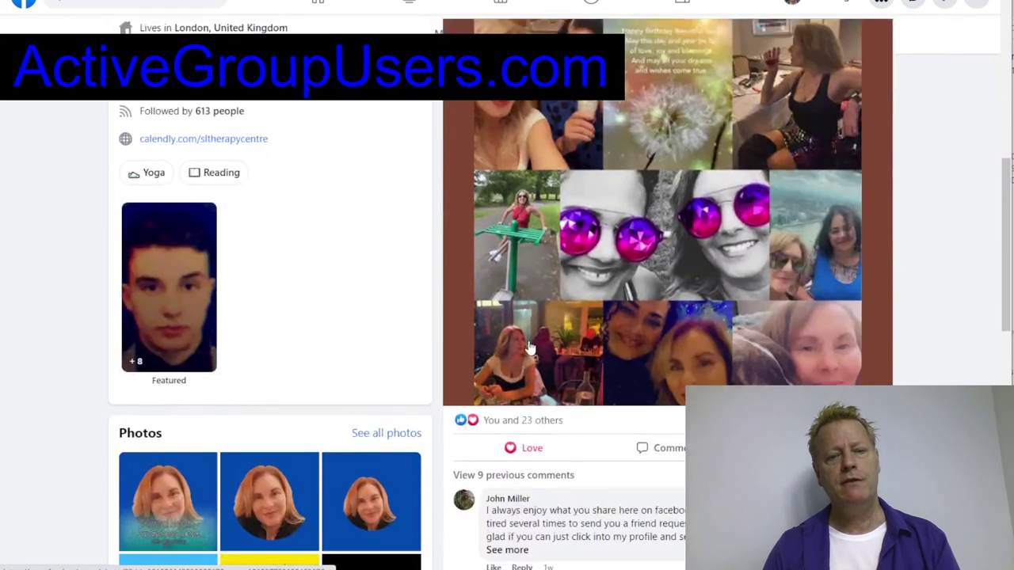
{"action": "scroll", "coordinate": [690, 373], "scroll_direction": "up", "scroll_amount": 3}
{"action": "scroll", "coordinate": [602, 377], "scroll_direction": "down", "scroll_amount": 4}
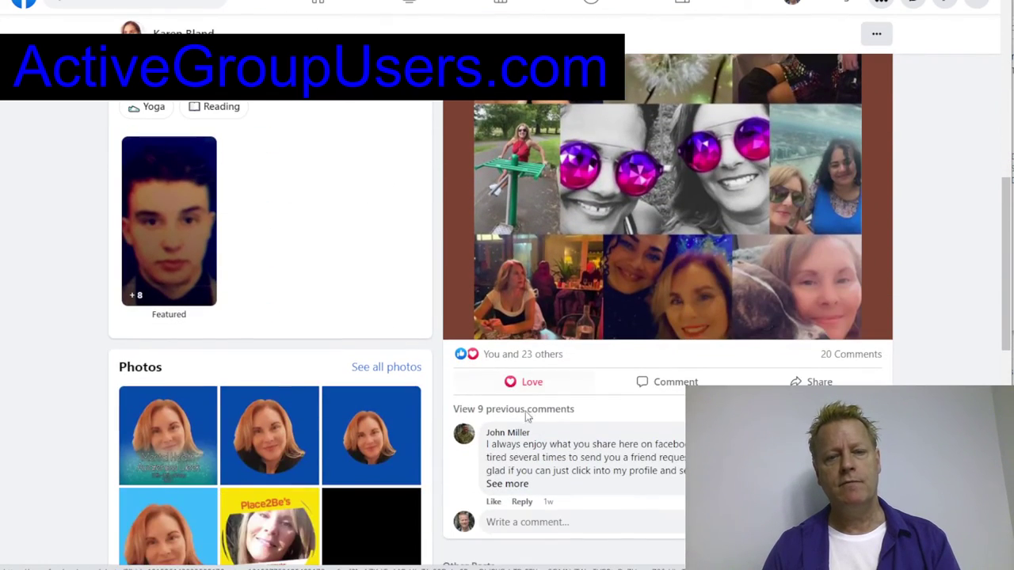
{"action": "scroll", "coordinate": [618, 428], "scroll_direction": "down", "scroll_amount": 8}
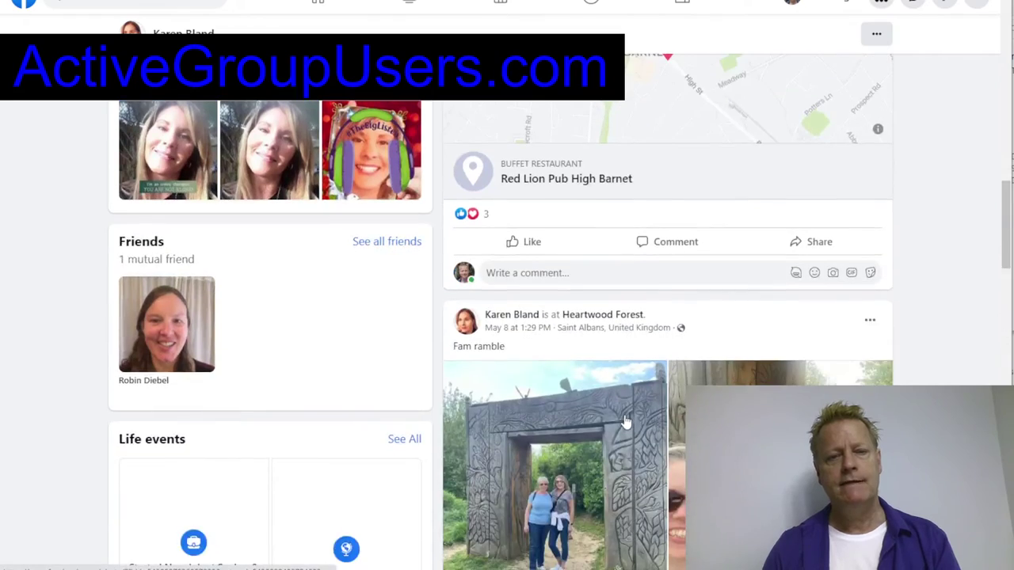
{"action": "scroll", "coordinate": [616, 417], "scroll_direction": "down", "scroll_amount": 5}
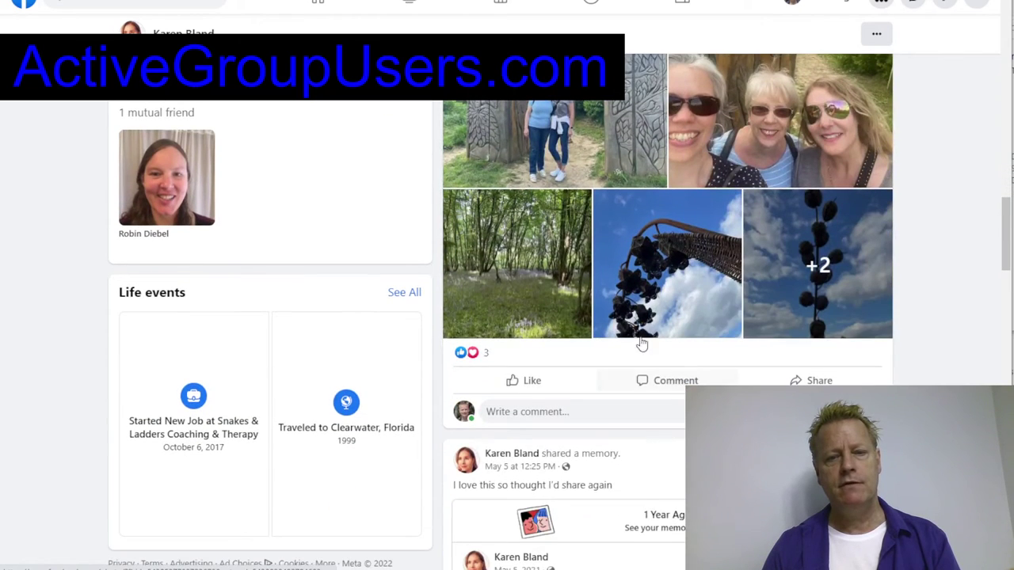
{"action": "scroll", "coordinate": [533, 380], "scroll_direction": "up", "scroll_amount": 1}
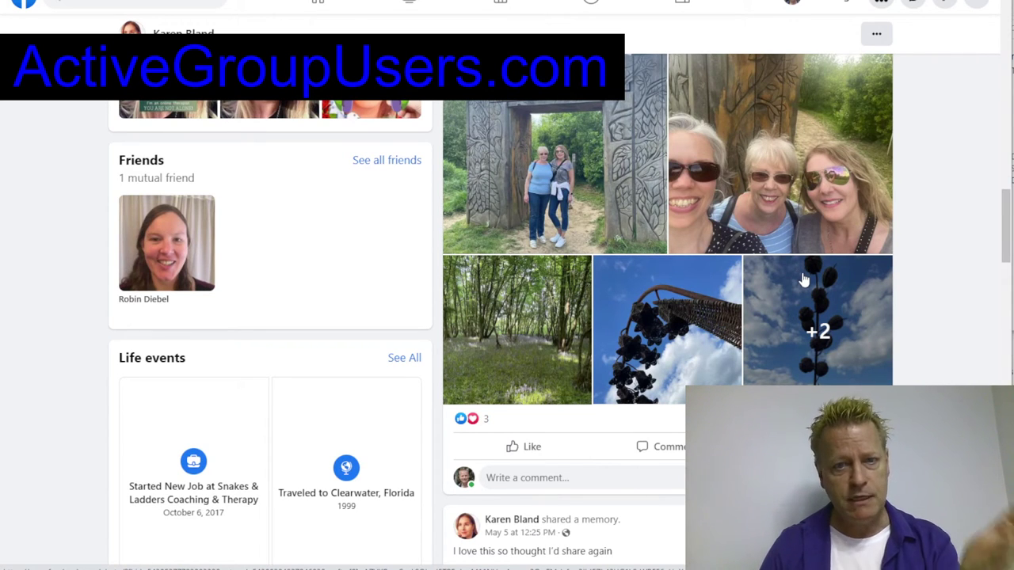
Step: Give the May 8 "Fam ramble" post a Love reaction and post the comment "Wow, looks like a great time!"
{"action": "scroll", "coordinate": [752, 281], "scroll_direction": "up", "scroll_amount": 2}
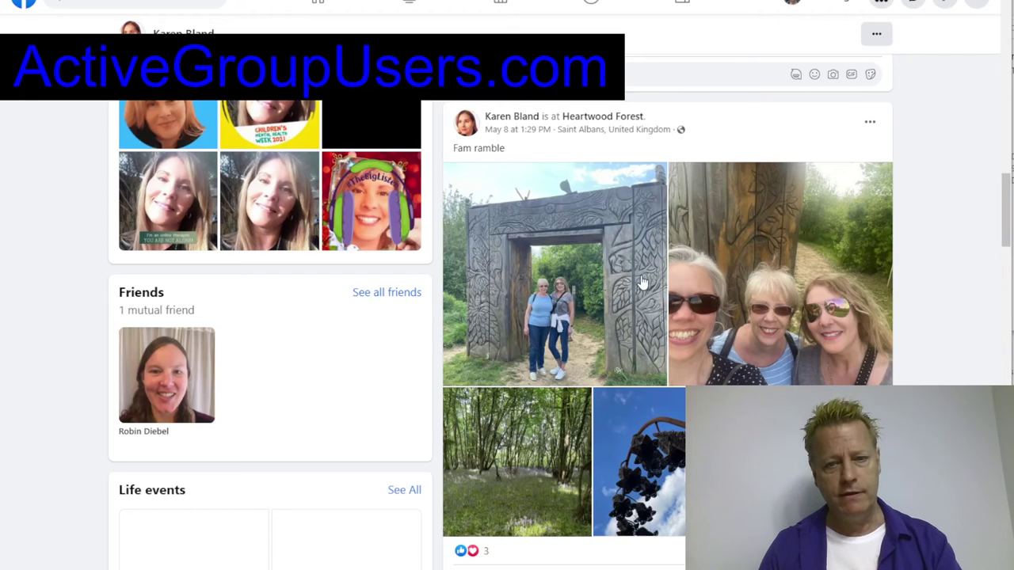
{"action": "scroll", "coordinate": [638, 292], "scroll_direction": "down", "scroll_amount": 2}
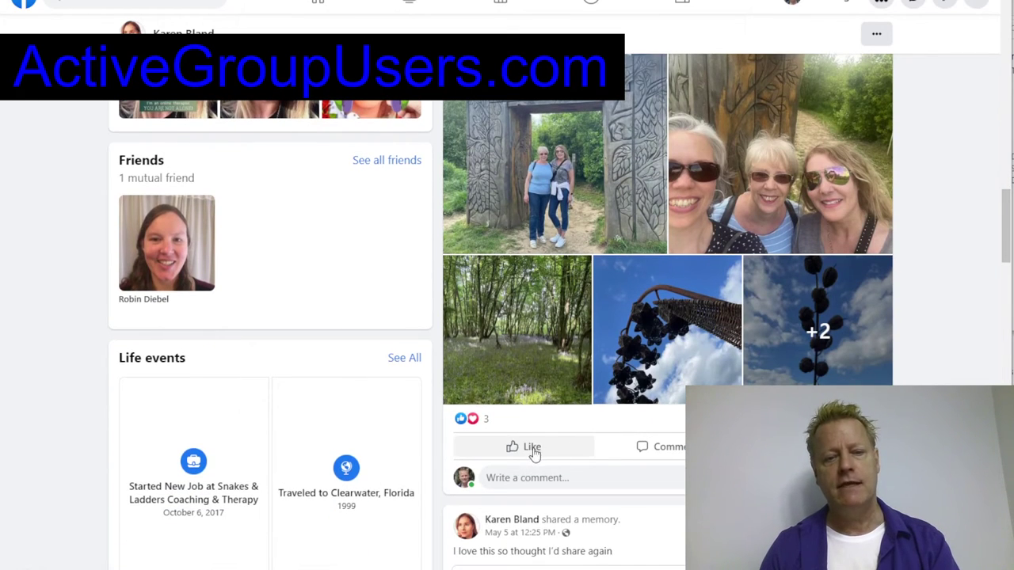
{"action": "mouse_move", "coordinate": [519, 448]}
{"action": "left_click", "coordinate": [500, 420]}
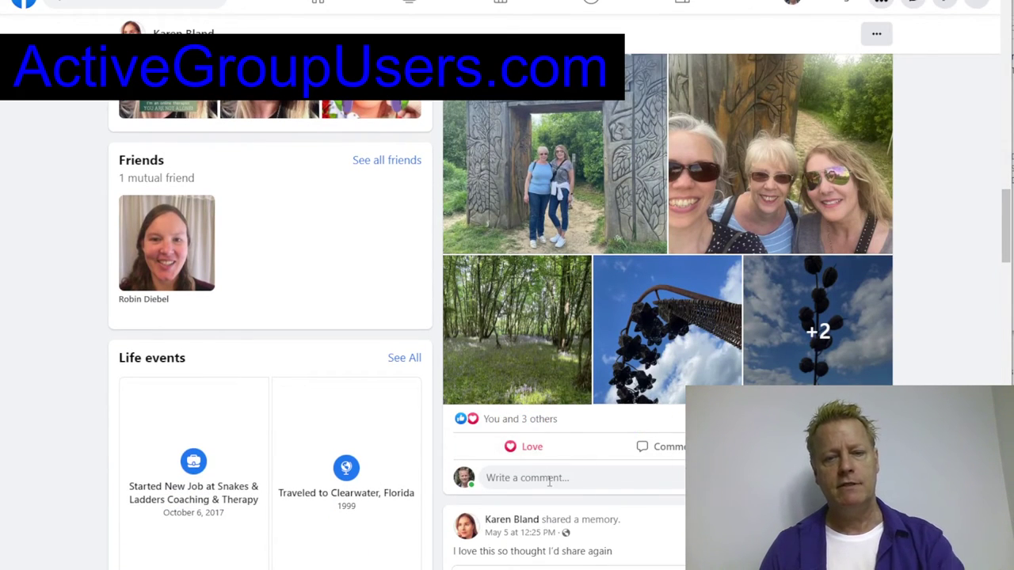
{"action": "type", "text": "Wow, looks like a great time!"}
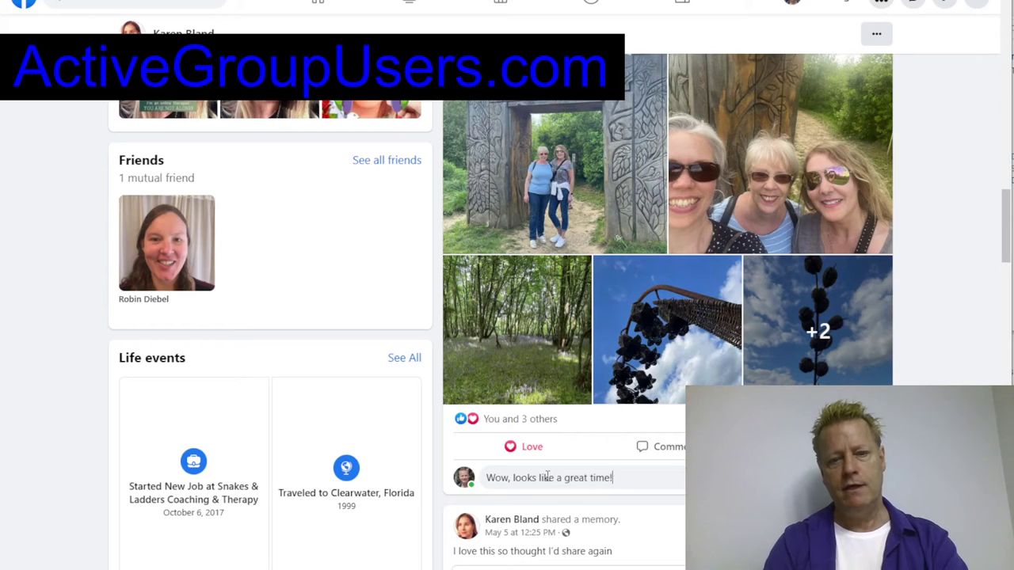
{"action": "key", "text": "Return"}
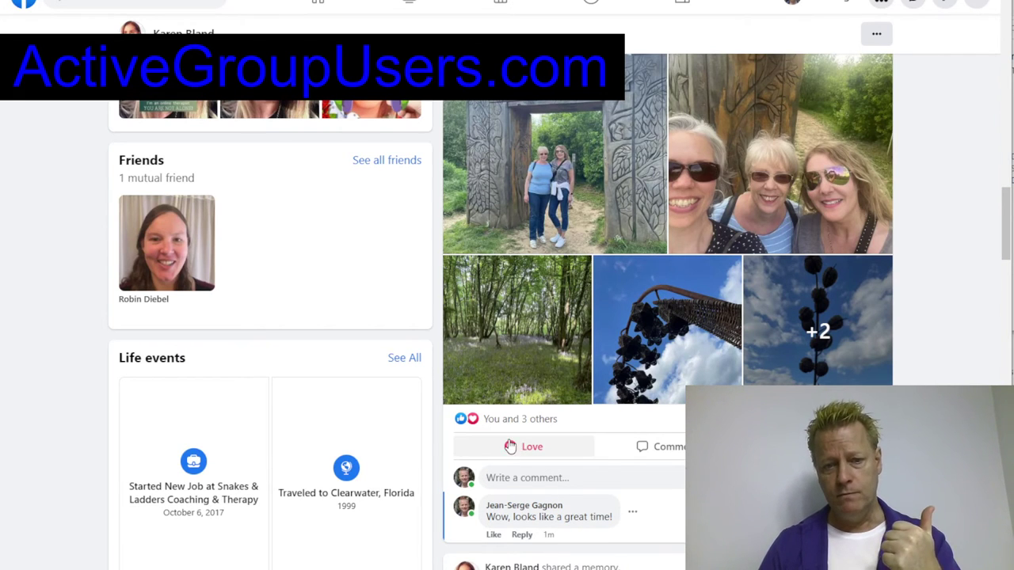
Step: Give the May 5 shared memory about wellness a Love reaction and post the comment "Love this!"
{"action": "scroll", "coordinate": [496, 469], "scroll_direction": "down", "scroll_amount": 4}
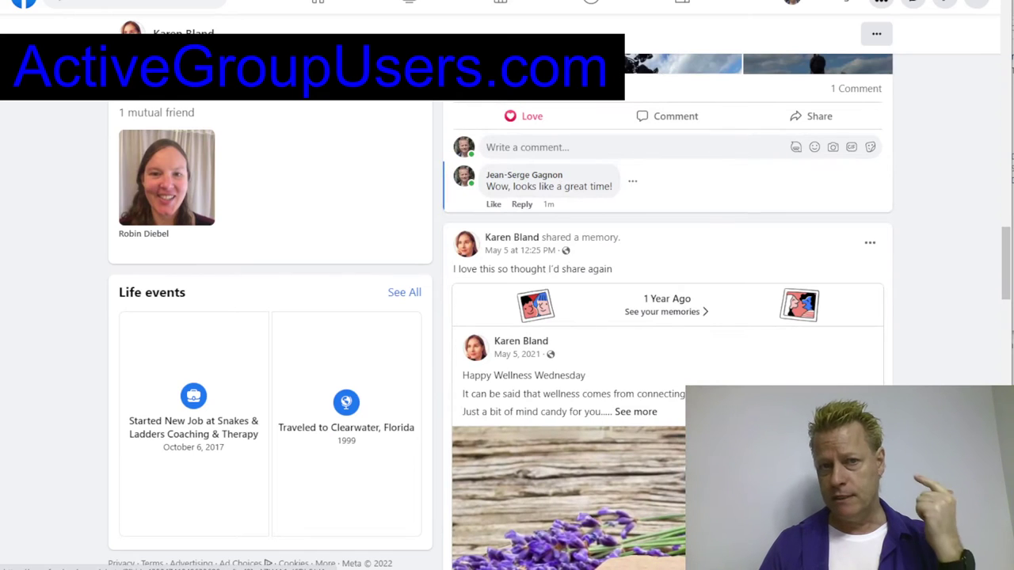
{"action": "scroll", "coordinate": [667, 309], "scroll_direction": "down", "scroll_amount": 1}
{"action": "scroll", "coordinate": [470, 139], "scroll_direction": "down", "scroll_amount": 1}
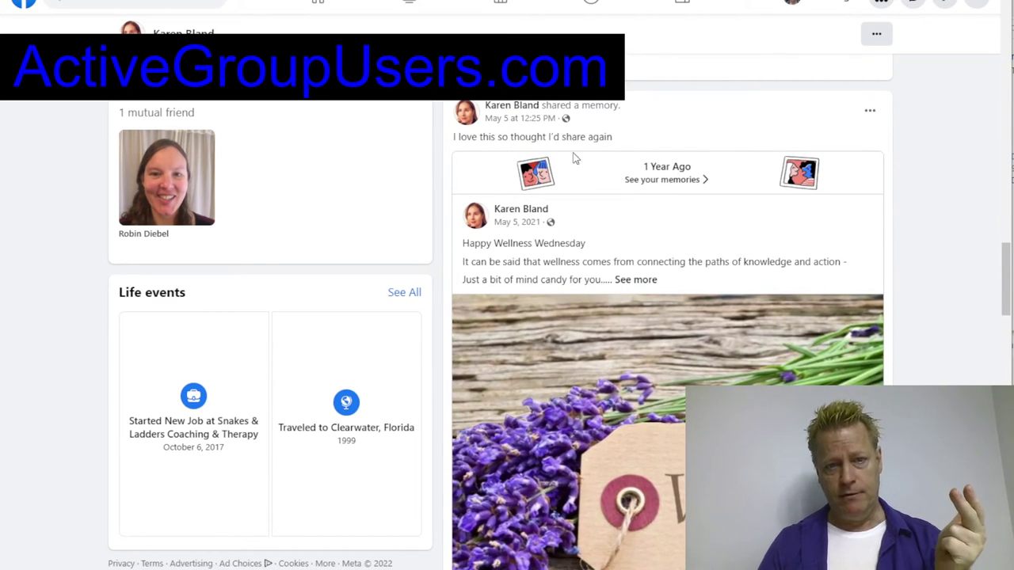
{"action": "scroll", "coordinate": [558, 436], "scroll_direction": "down", "scroll_amount": 5}
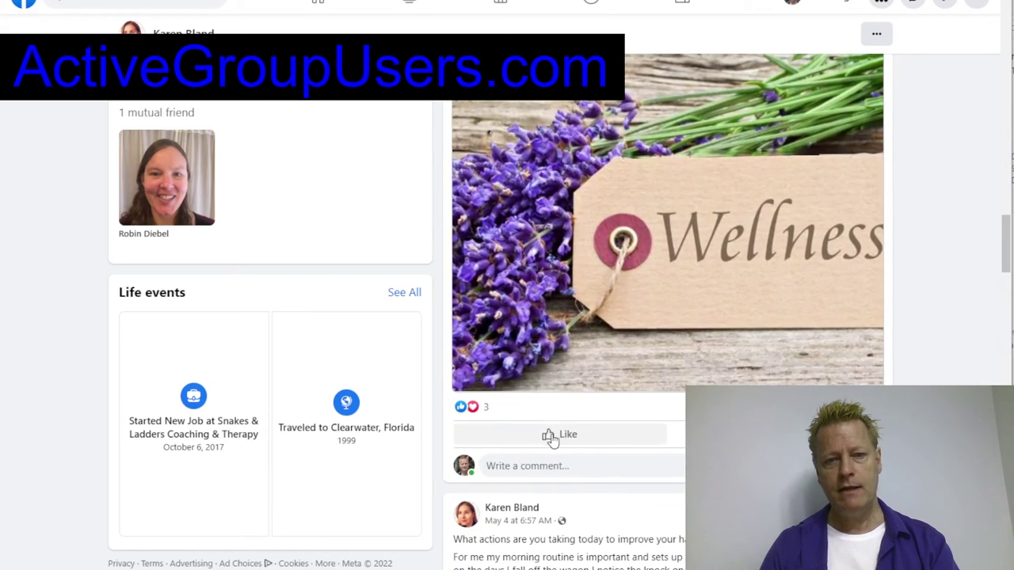
{"action": "mouse_move", "coordinate": [552, 440]}
{"action": "left_click", "coordinate": [496, 406]}
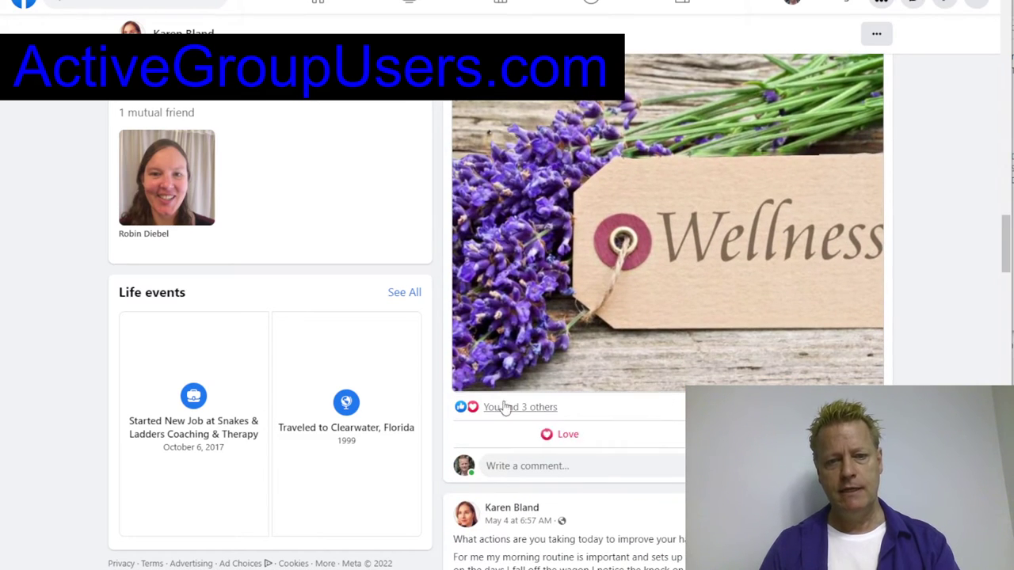
{"action": "left_click", "coordinate": [554, 465]}
{"action": "type", "text": "Love this!"}
{"action": "key", "text": "Return"}
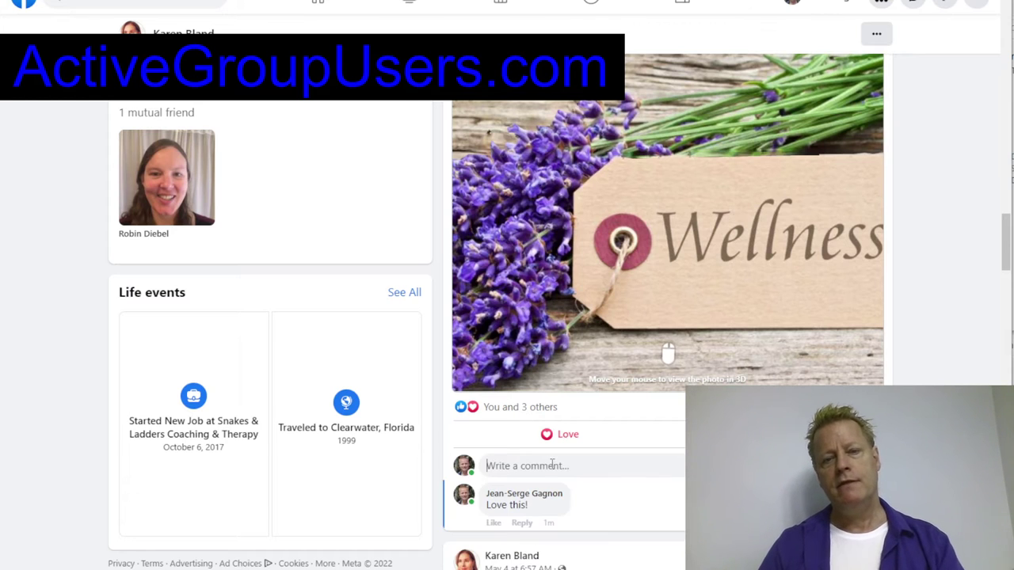
Step: Give the May 4 happiness quote post a Love reaction and post the comment "Everyday is a great day"
{"action": "scroll", "coordinate": [662, 471], "scroll_direction": "down", "scroll_amount": 3}
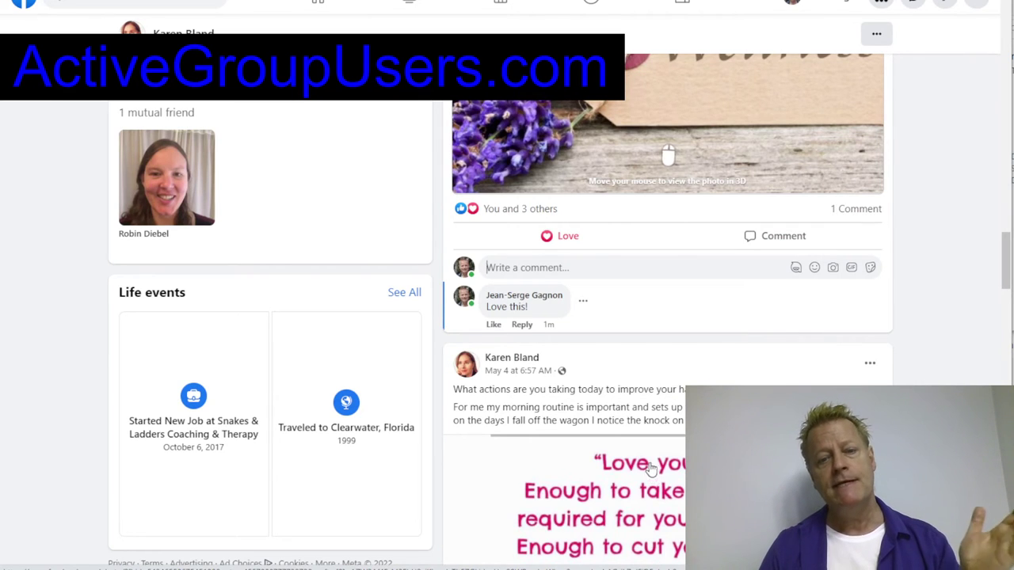
{"action": "scroll", "coordinate": [653, 471], "scroll_direction": "down", "scroll_amount": 3}
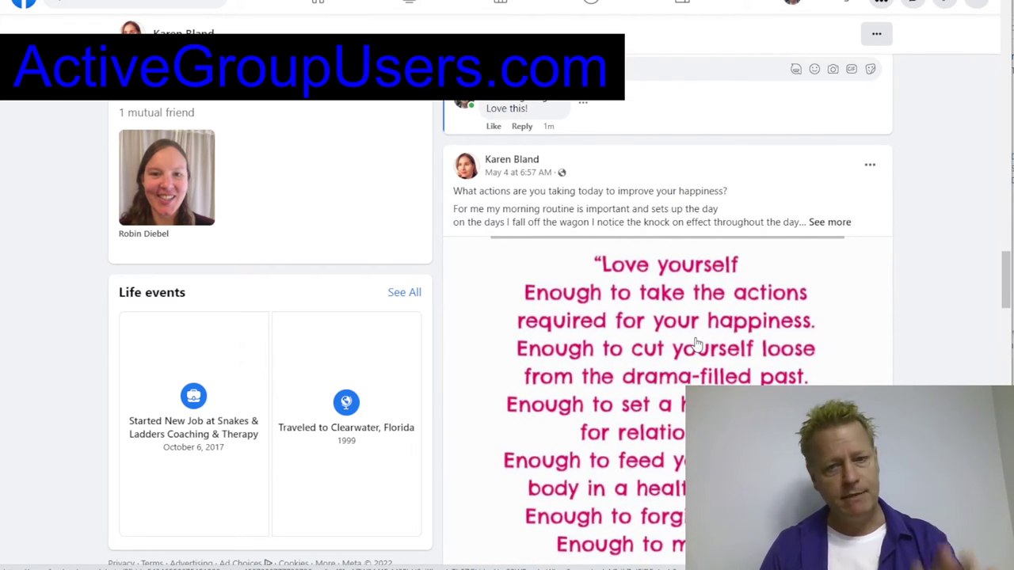
{"action": "scroll", "coordinate": [697, 343], "scroll_direction": "down", "scroll_amount": 2}
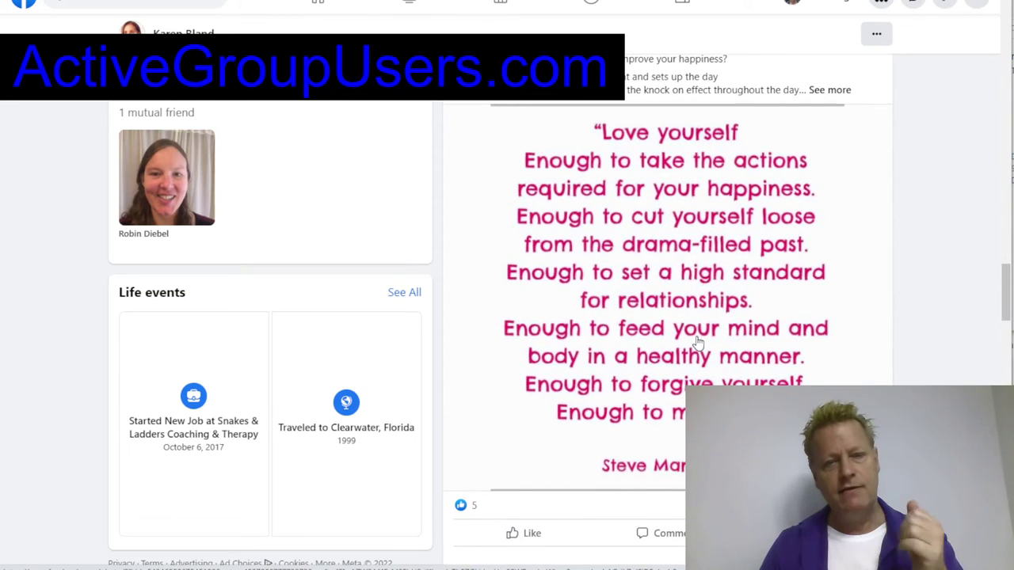
{"action": "scroll", "coordinate": [559, 246], "scroll_direction": "up", "scroll_amount": 2}
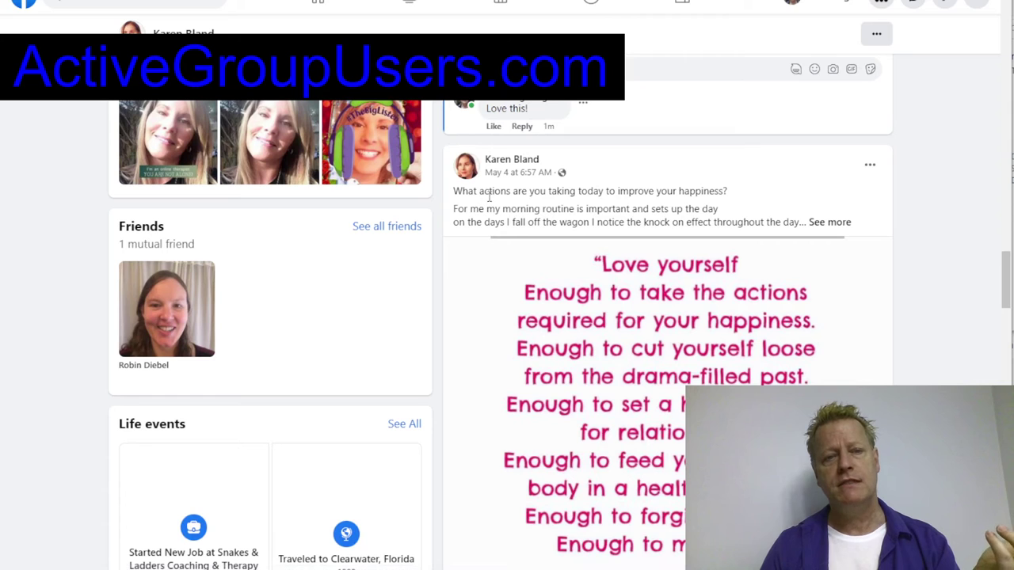
{"action": "scroll", "coordinate": [575, 297], "scroll_direction": "down", "scroll_amount": 3}
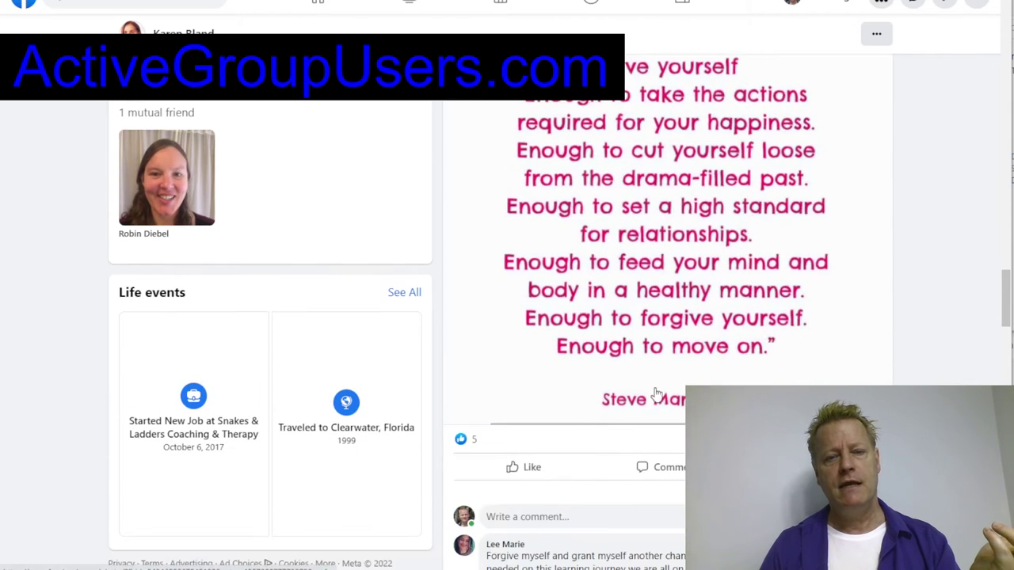
{"action": "mouse_move", "coordinate": [512, 472]}
{"action": "left_click", "coordinate": [499, 441]}
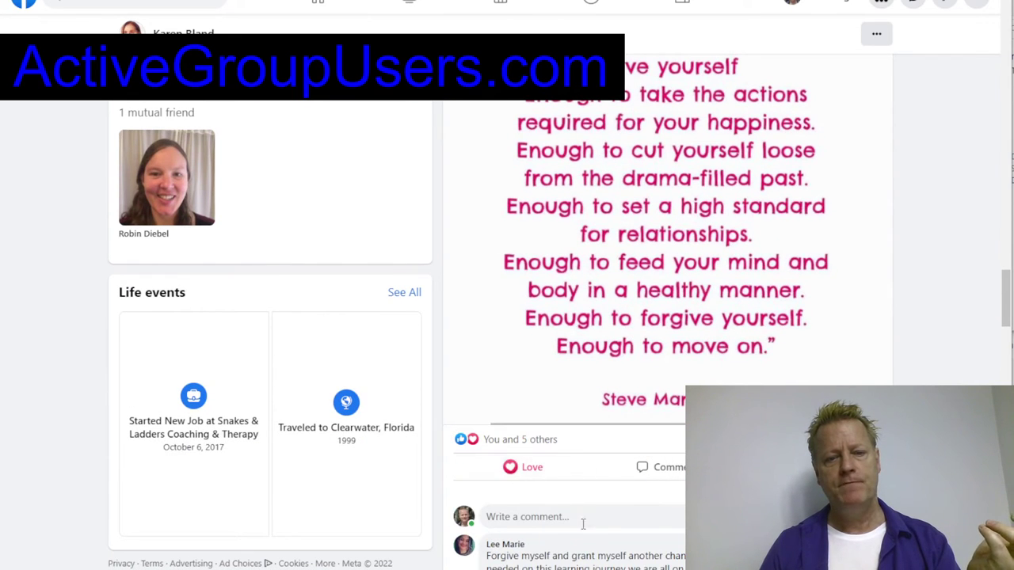
{"action": "left_click", "coordinate": [562, 511]}
{"action": "type", "text": "Everyday"}
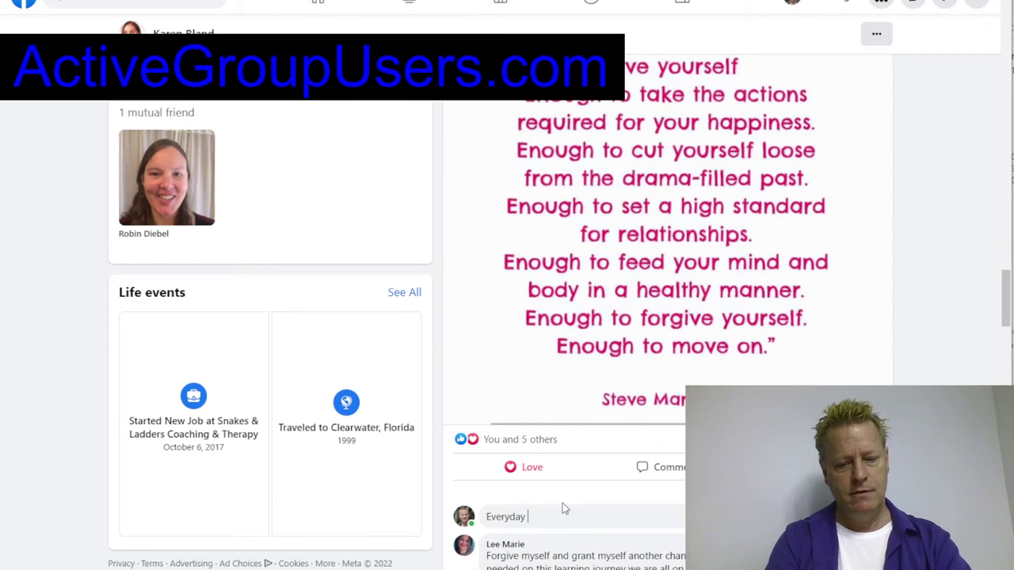
{"action": "type", "text": " is a great day"}
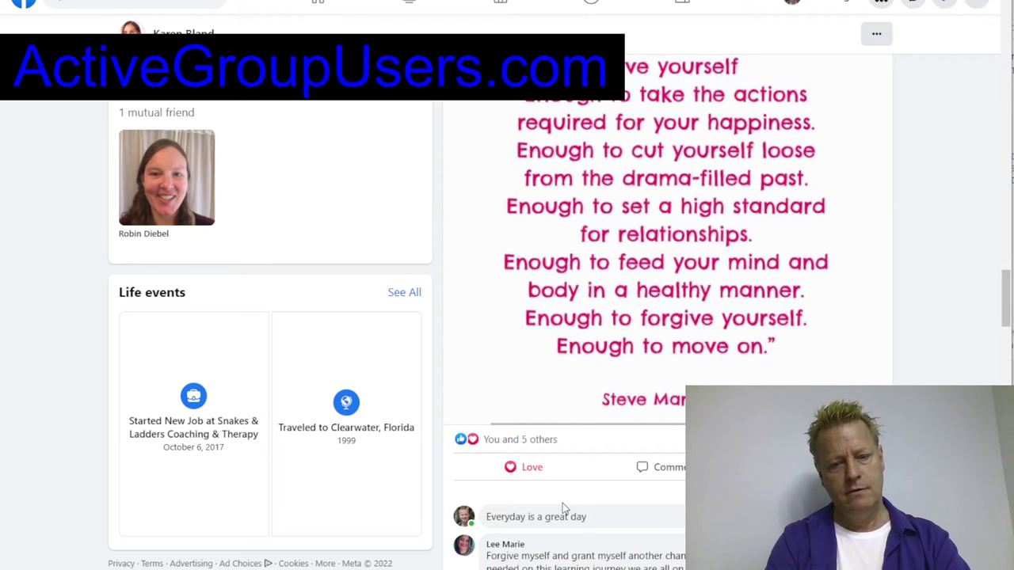
{"action": "key", "text": "Return"}
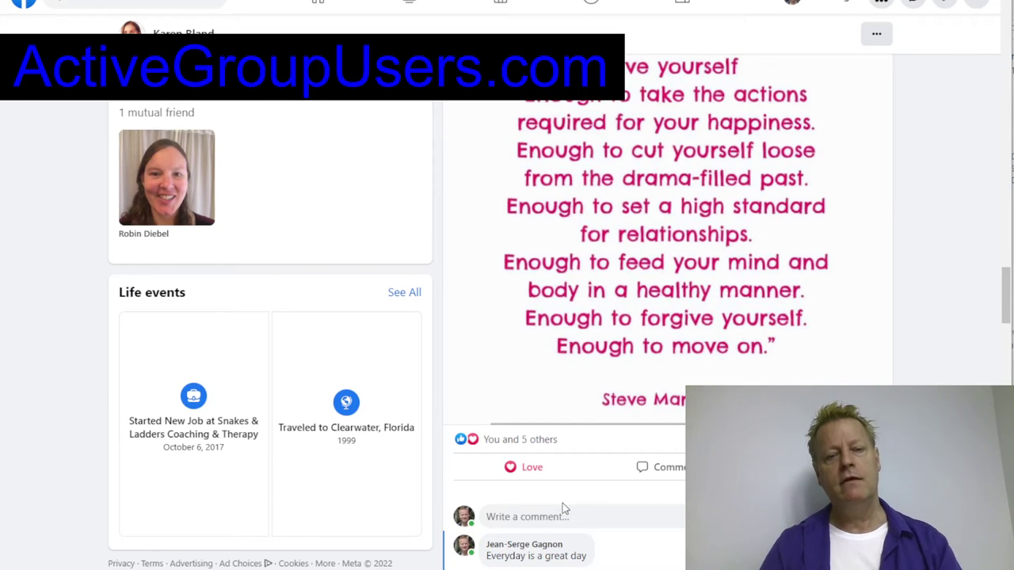
Step: Return to the contact's record in Active Group Users, record 3 posts commented on and 3 posts reacted to, and save the updates
{"action": "scroll", "coordinate": [507, 317], "scroll_direction": "up", "scroll_amount": 15}
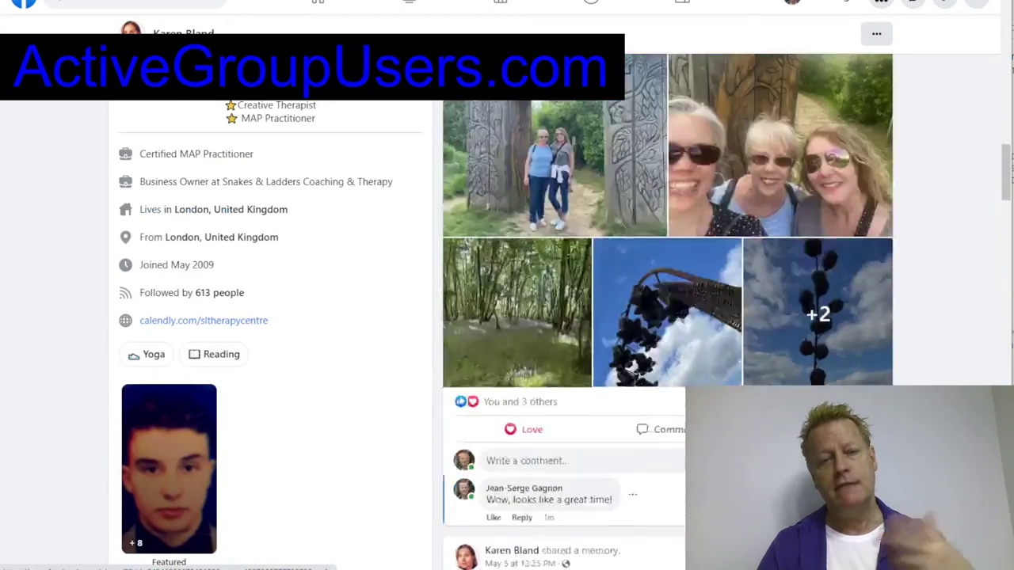
{"action": "scroll", "coordinate": [661, 272], "scroll_direction": "up", "scroll_amount": 10}
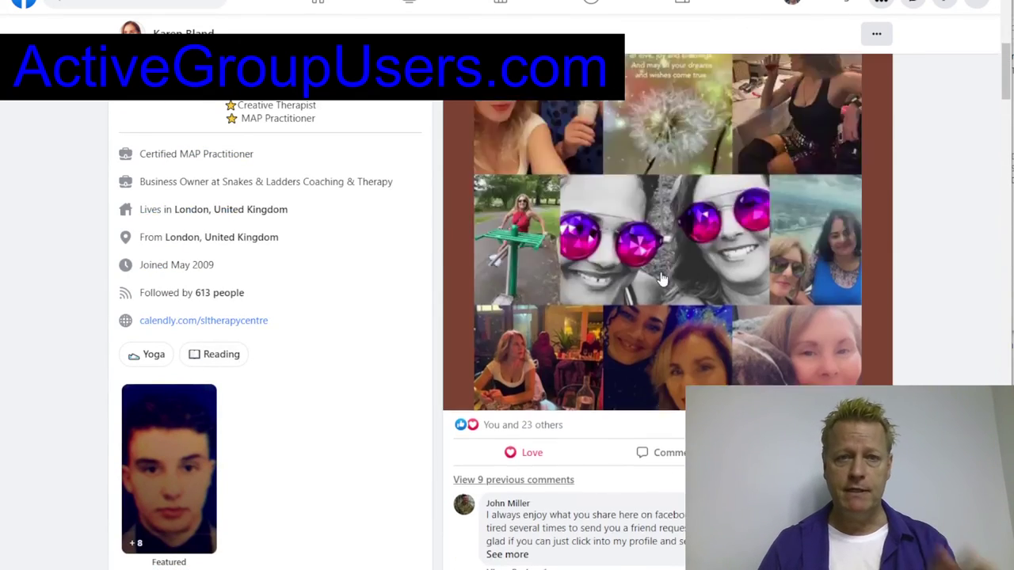
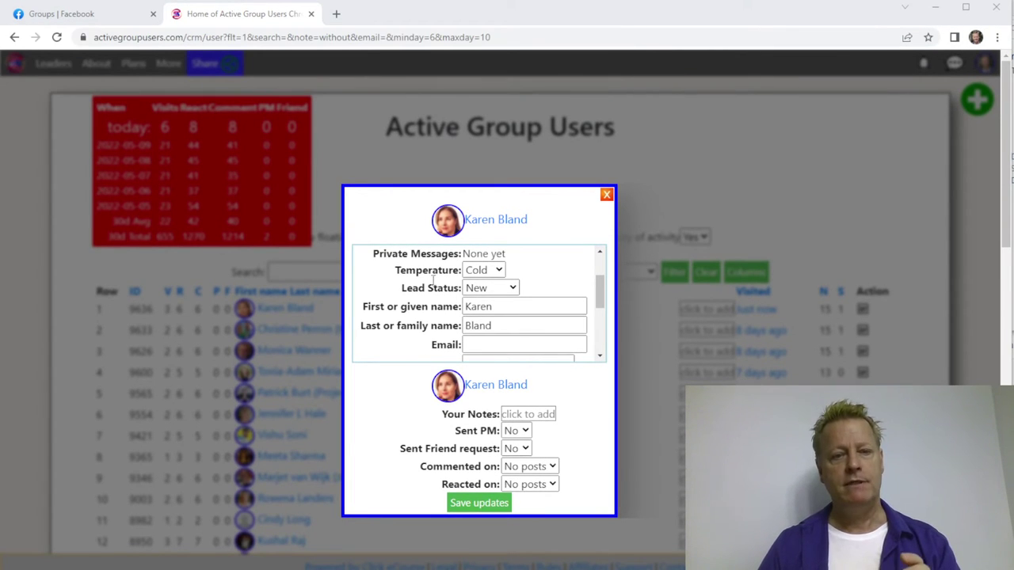
{"action": "scroll", "coordinate": [550, 356], "scroll_direction": "down", "scroll_amount": 5}
{"action": "scroll", "coordinate": [549, 356], "scroll_direction": "up", "scroll_amount": 8}
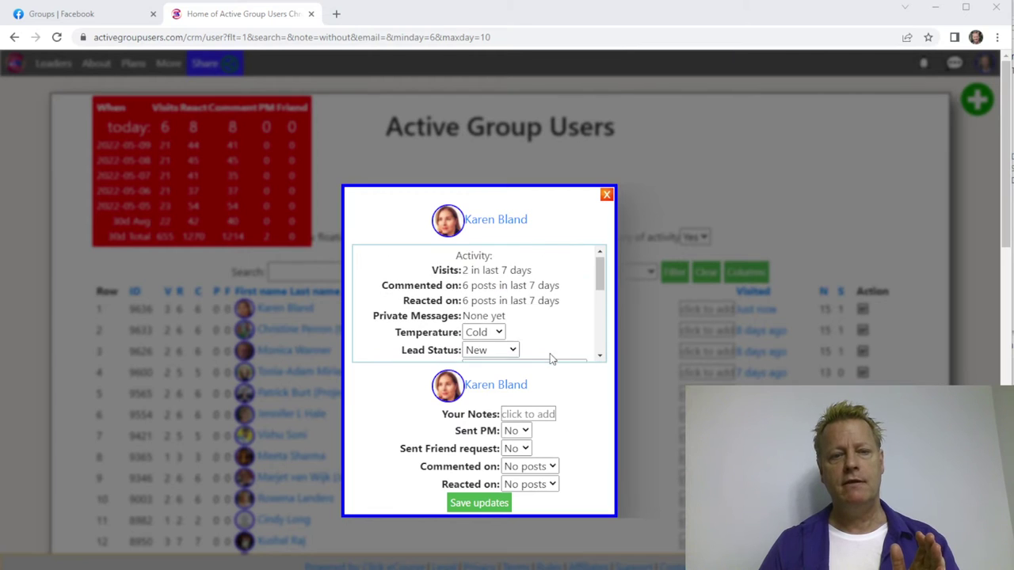
{"action": "scroll", "coordinate": [542, 353], "scroll_direction": "down", "scroll_amount": 5}
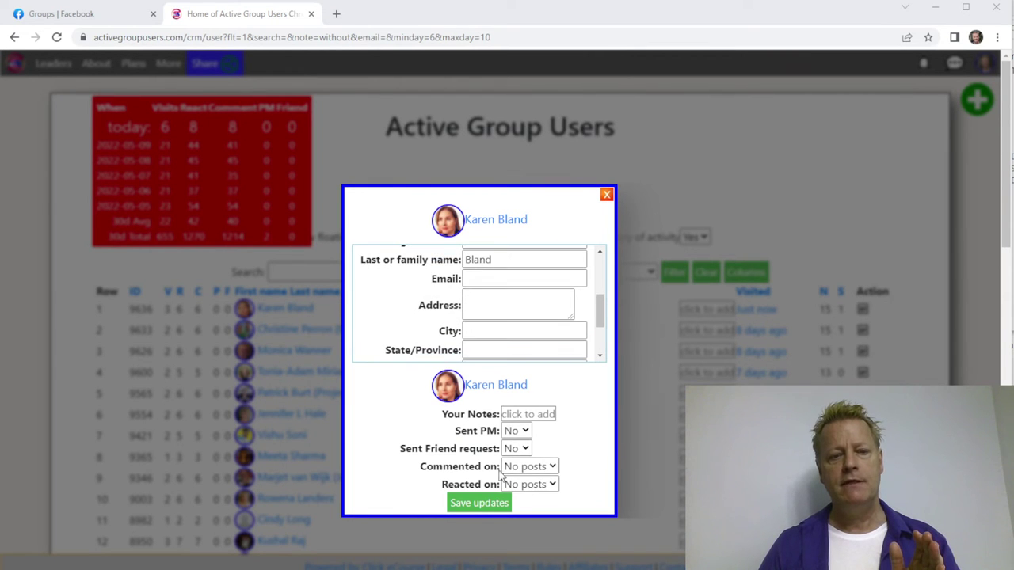
{"action": "left_click", "coordinate": [537, 468]}
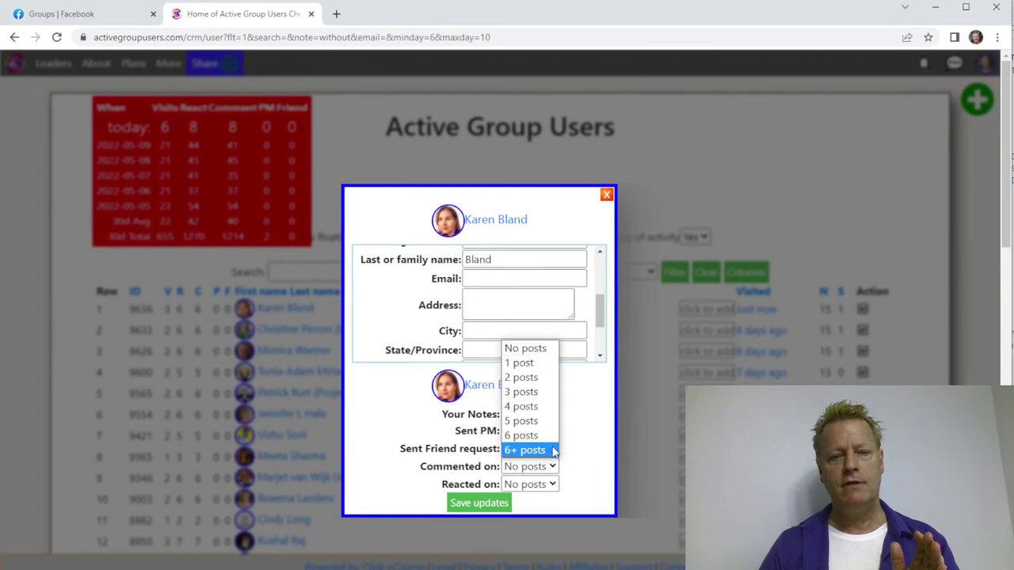
{"action": "left_click", "coordinate": [526, 389]}
{"action": "left_click", "coordinate": [545, 484]}
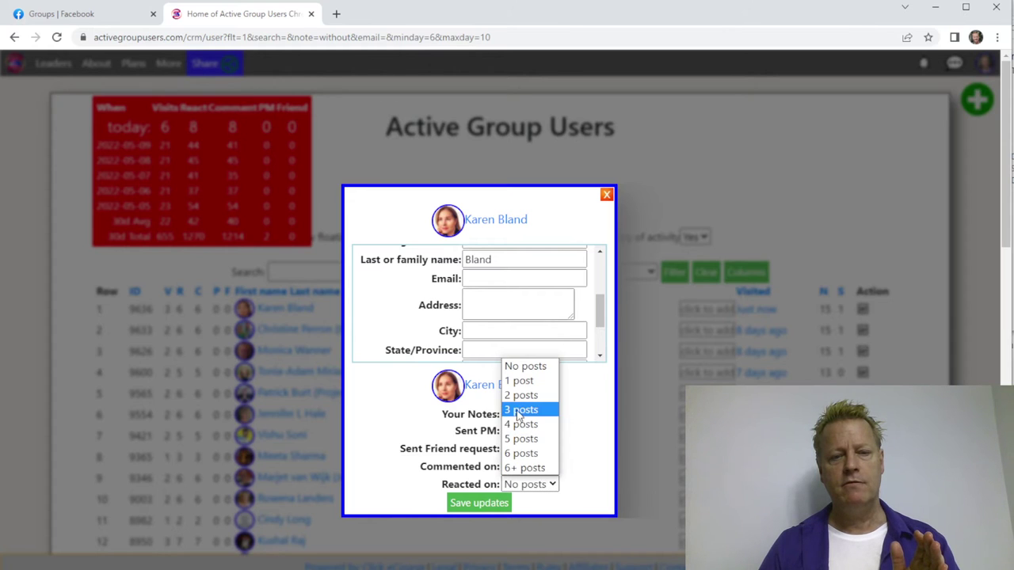
{"action": "left_click", "coordinate": [521, 408]}
{"action": "left_click", "coordinate": [487, 504]}
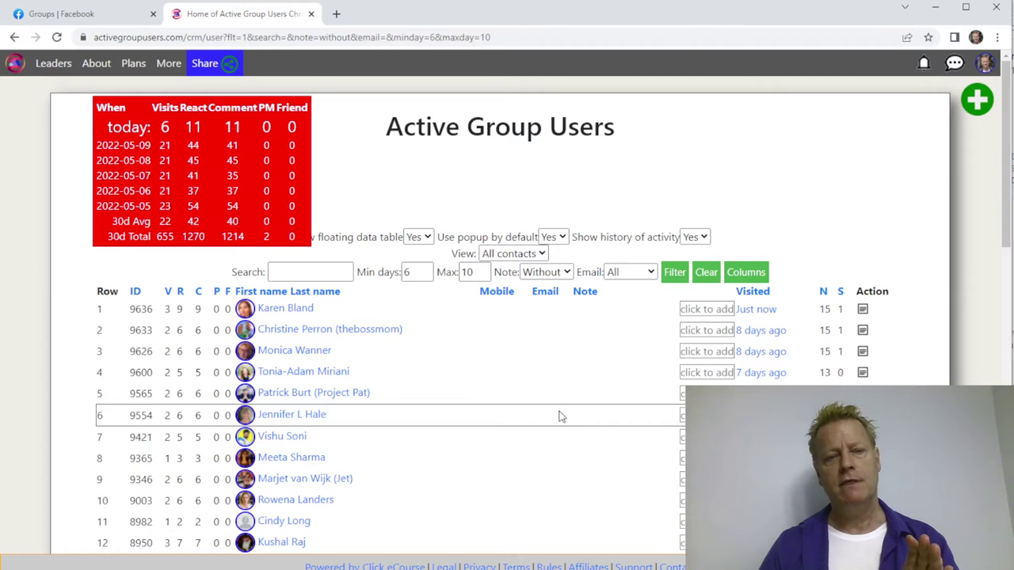
Step: Review the first contact's visits, comments and reactions over the last 14 days, and save the record
{"action": "left_click", "coordinate": [166, 311]}
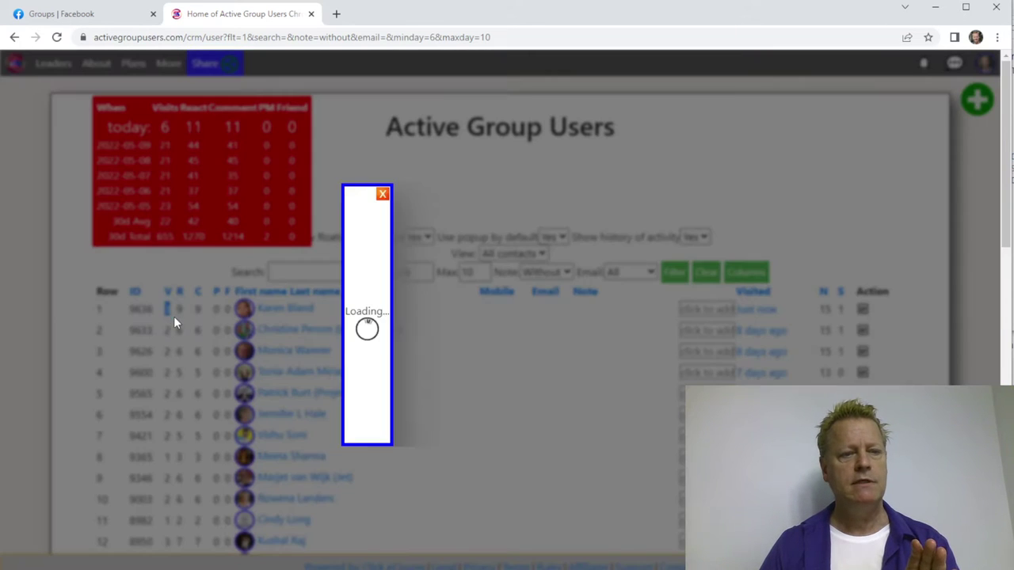
{"action": "left_click", "coordinate": [605, 161]}
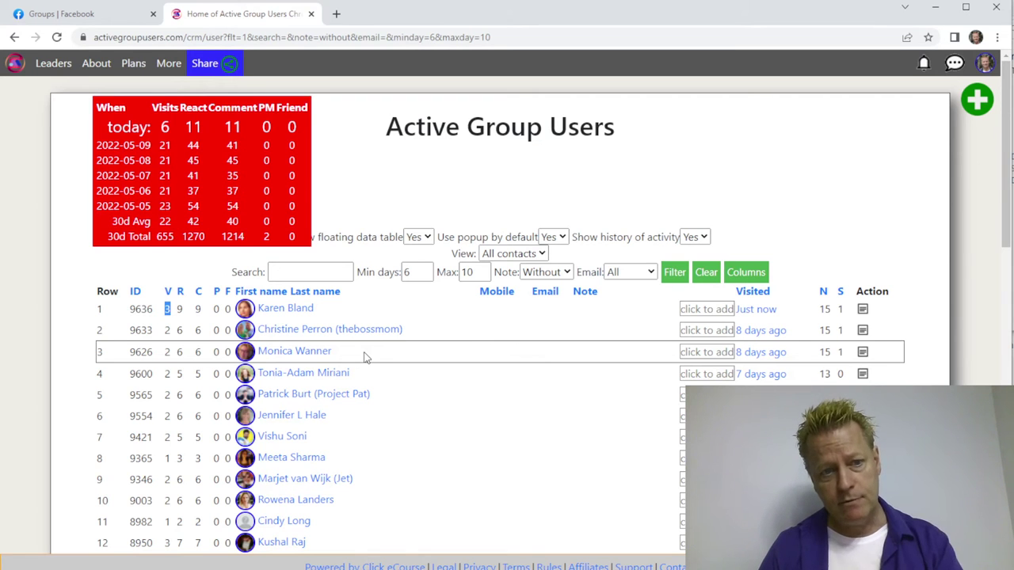
{"action": "left_click", "coordinate": [341, 315]}
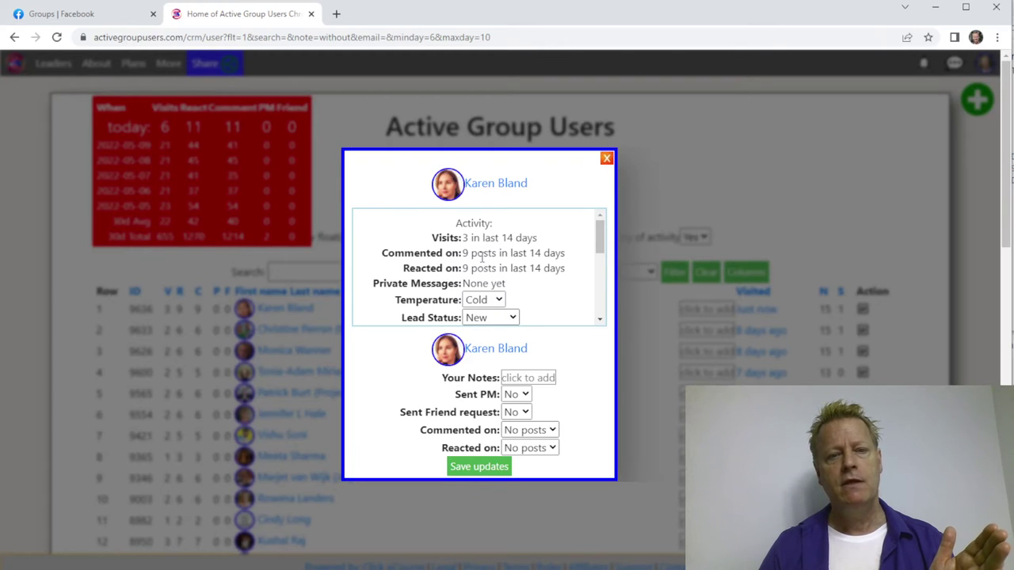
{"action": "left_click_drag", "start_coordinate": [460, 253], "coordinate": [567, 262]}
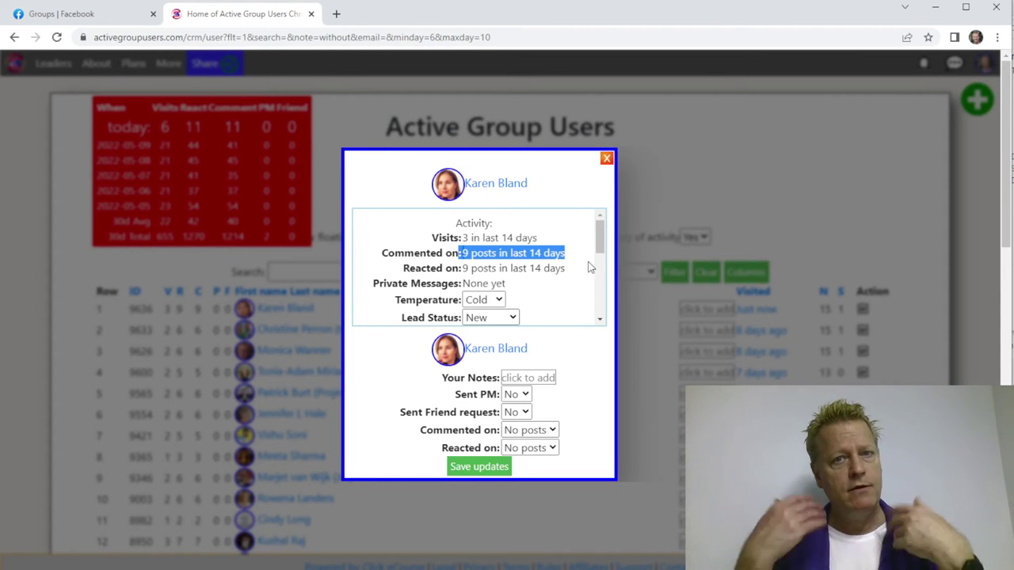
{"action": "left_click", "coordinate": [487, 467]}
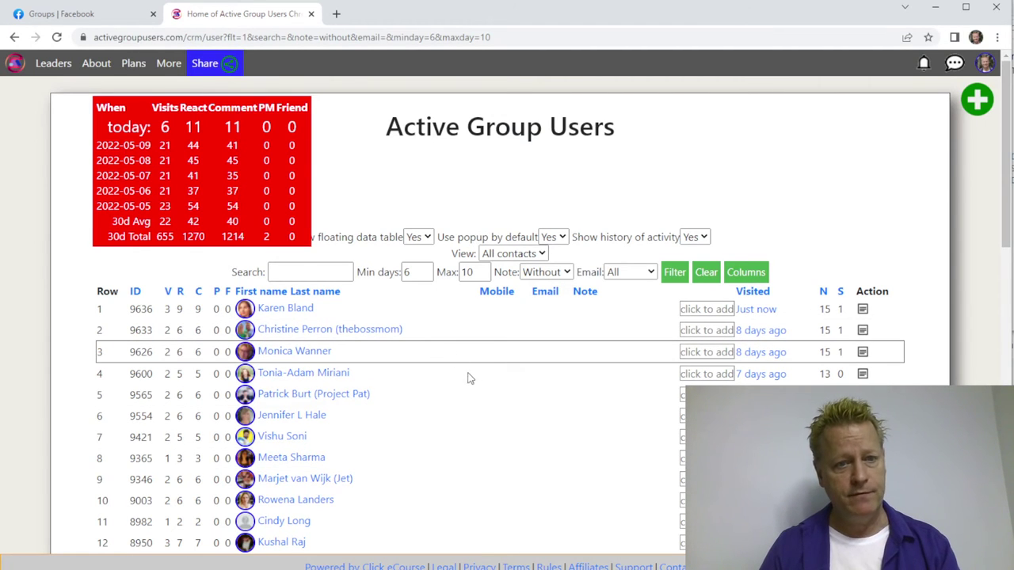
{"action": "scroll", "coordinate": [444, 364], "scroll_direction": "down", "scroll_amount": 3}
{"action": "scroll", "coordinate": [513, 387], "scroll_direction": "up", "scroll_amount": 3}
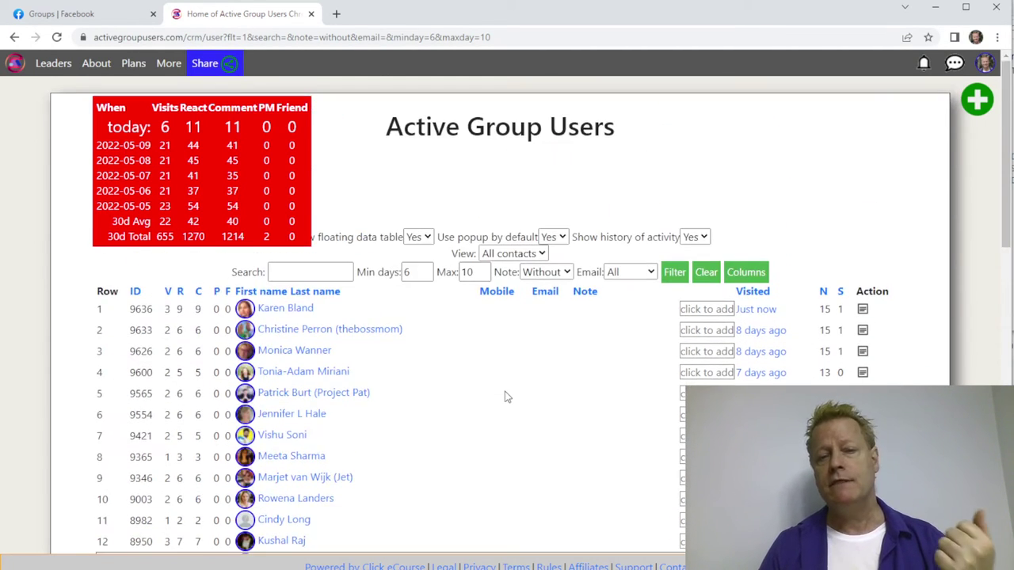
Step: Clear the contact filters and look through the full contact list with its notes and visit dates
{"action": "left_click", "coordinate": [705, 273]}
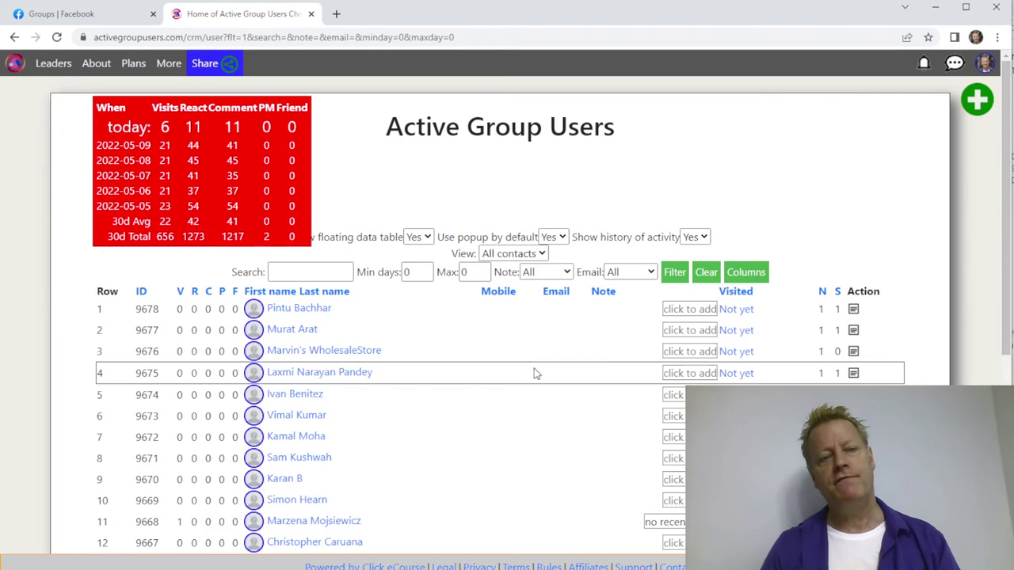
{"action": "scroll", "coordinate": [634, 305], "scroll_direction": "down", "scroll_amount": 2}
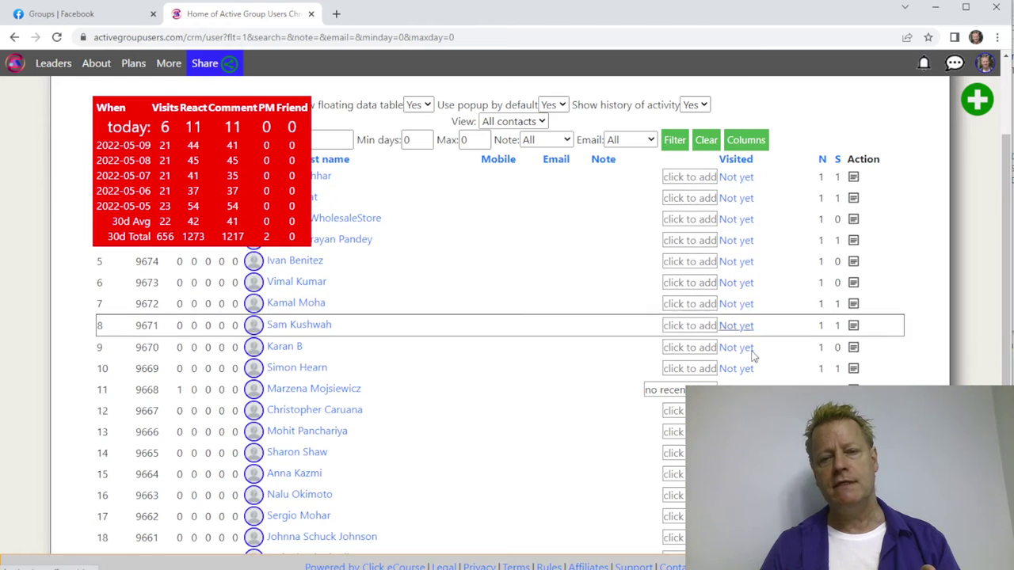
{"action": "scroll", "coordinate": [516, 336], "scroll_direction": "down", "scroll_amount": 1}
{"action": "scroll", "coordinate": [517, 336], "scroll_direction": "down", "scroll_amount": 3}
{"action": "scroll", "coordinate": [518, 359], "scroll_direction": "up", "scroll_amount": 6}
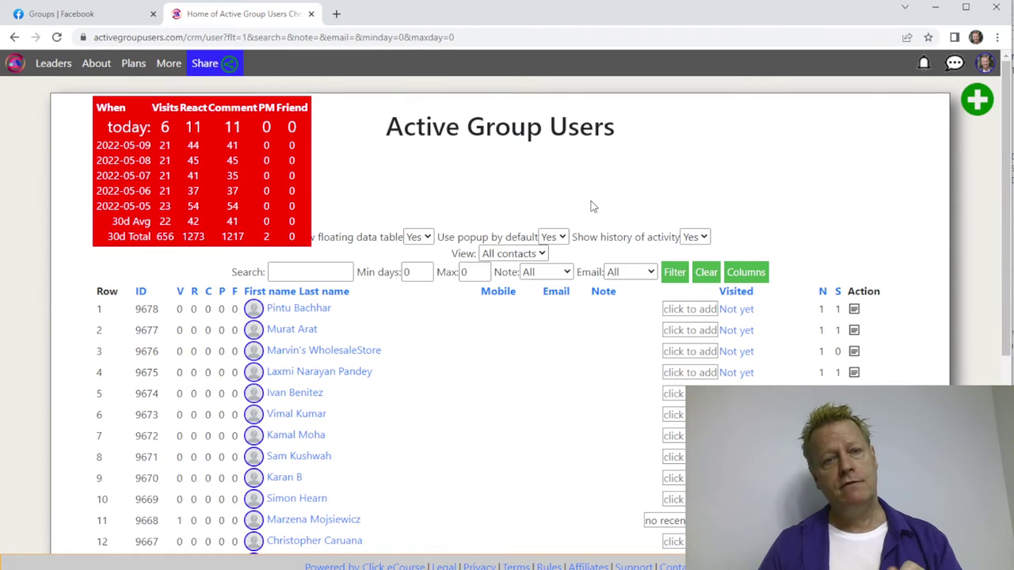
{"action": "scroll", "coordinate": [599, 273], "scroll_direction": "down", "scroll_amount": 4}
{"action": "scroll", "coordinate": [600, 273], "scroll_direction": "up", "scroll_amount": 4}
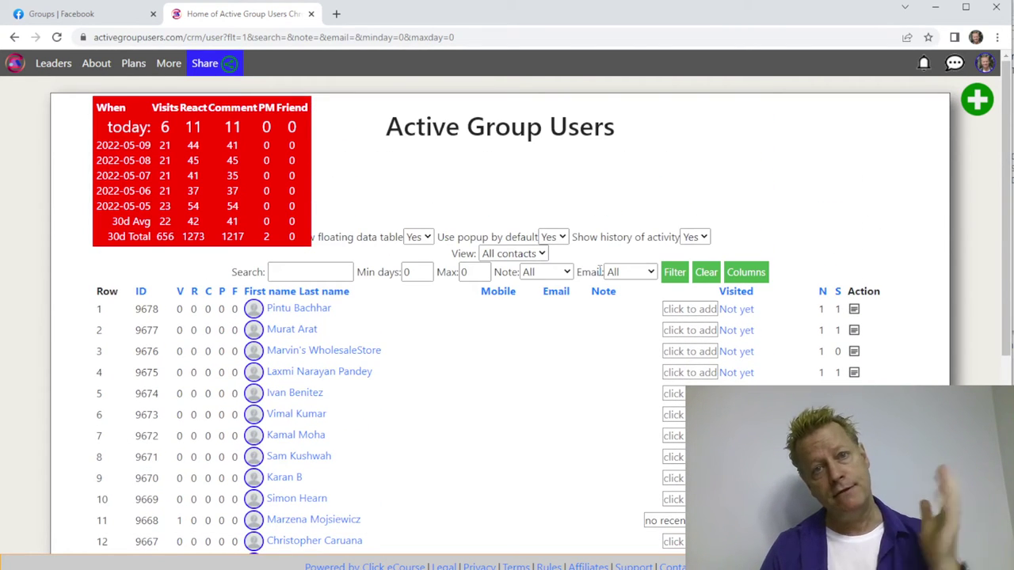
{"action": "scroll", "coordinate": [317, 379], "scroll_direction": "down", "scroll_amount": 5}
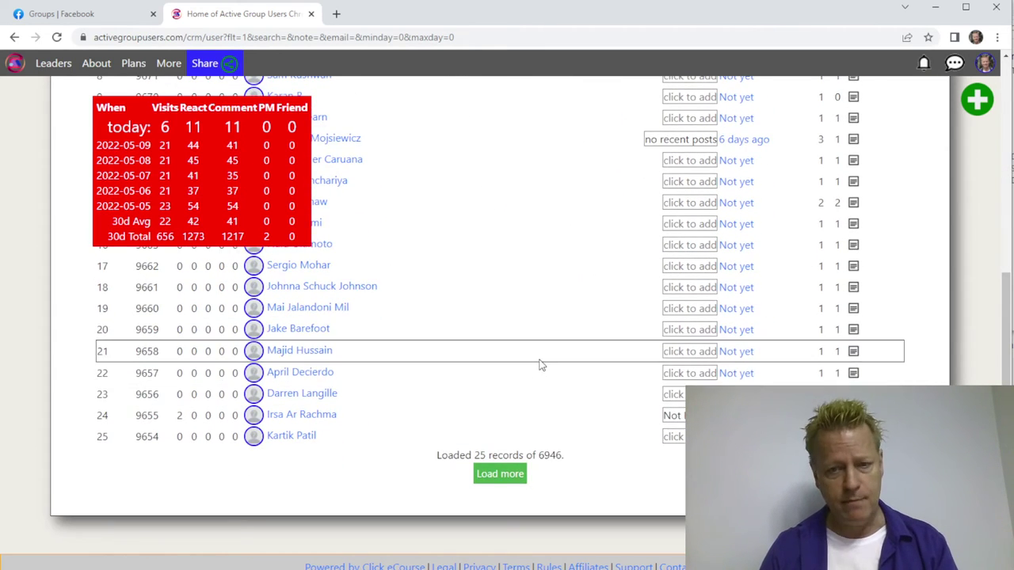
{"action": "scroll", "coordinate": [536, 369], "scroll_direction": "up", "scroll_amount": 5}
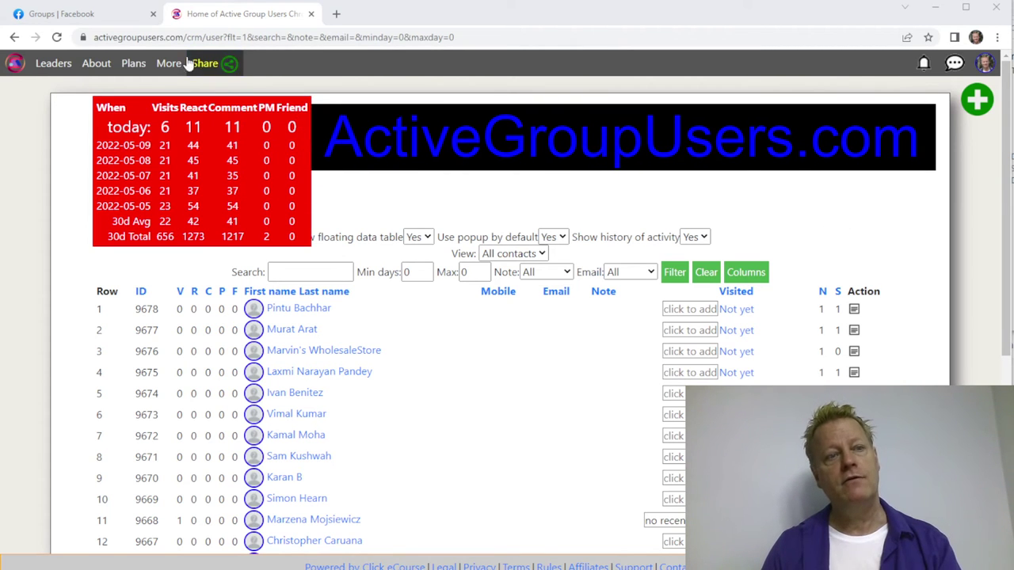
Step: Go to the Active Group Users home page and open the link to get its Chrome extension
{"action": "left_click", "coordinate": [14, 63]}
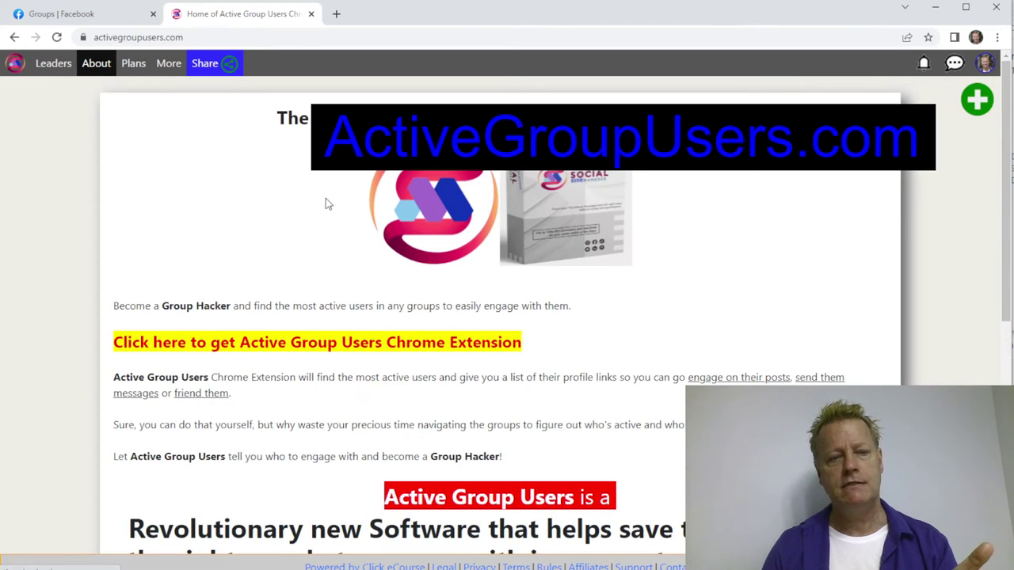
{"action": "scroll", "coordinate": [482, 394], "scroll_direction": "down", "scroll_amount": 3}
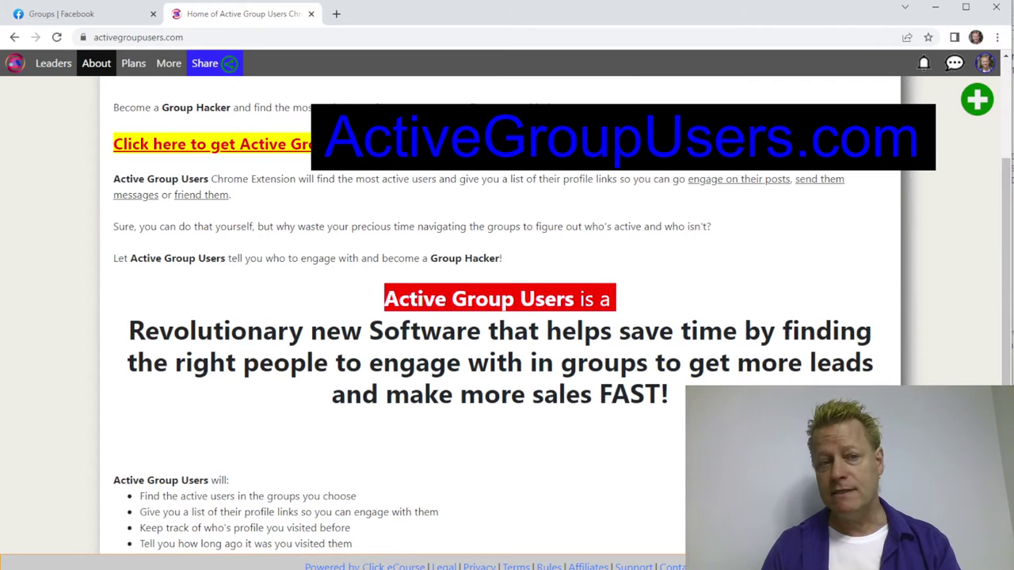
{"action": "left_click", "coordinate": [237, 145]}
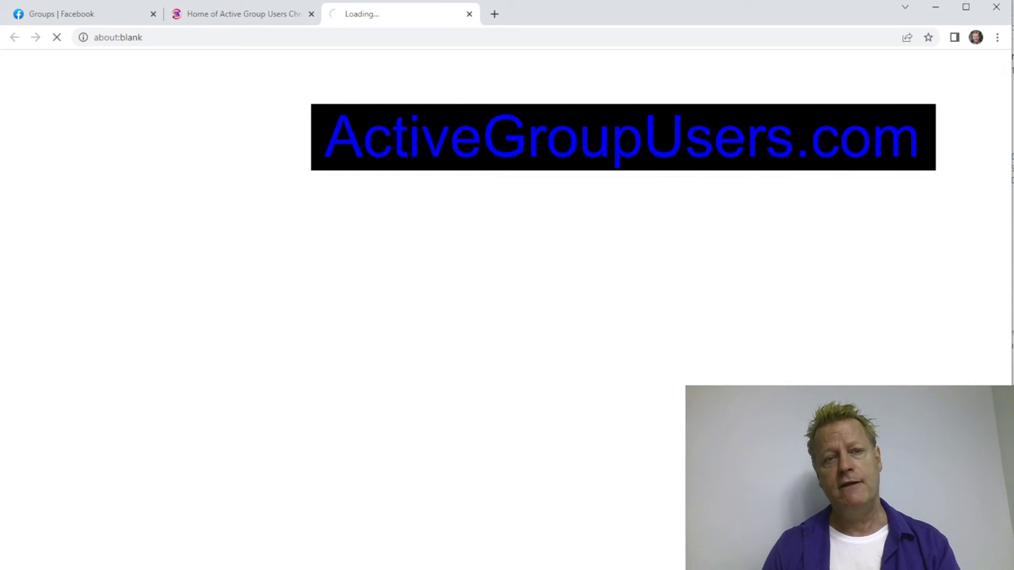
Step: Return to the Active Group Users site, log out of the account and reload the site
{"action": "left_click", "coordinate": [278, 19]}
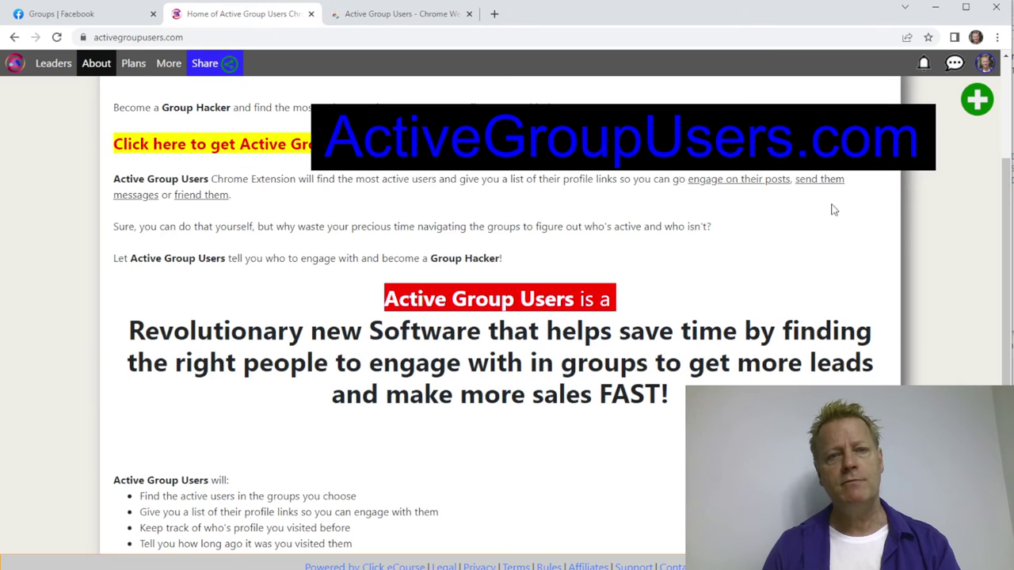
{"action": "left_click", "coordinate": [977, 99]}
{"action": "left_click", "coordinate": [911, 371]}
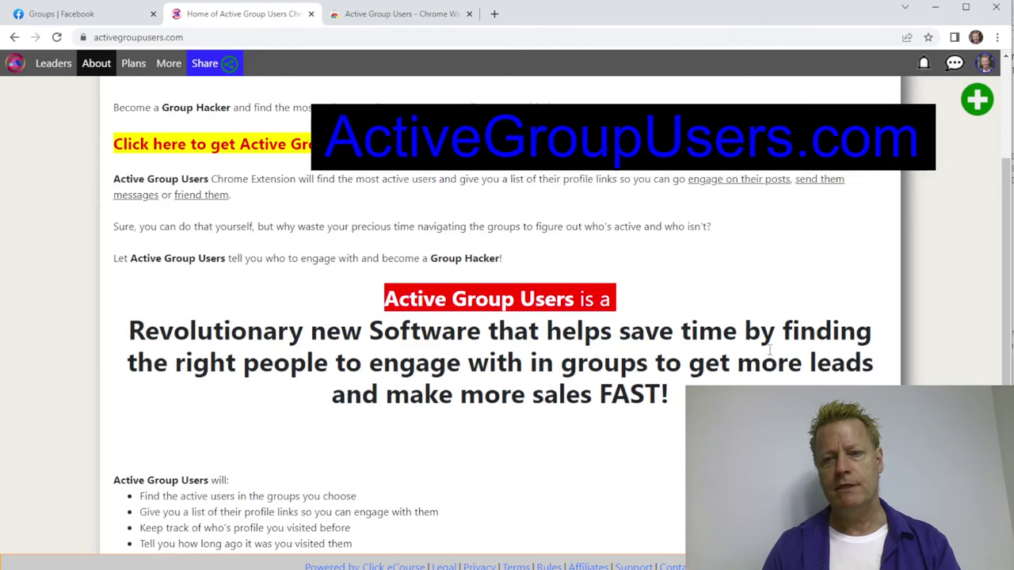
{"action": "left_click", "coordinate": [402, 350]}
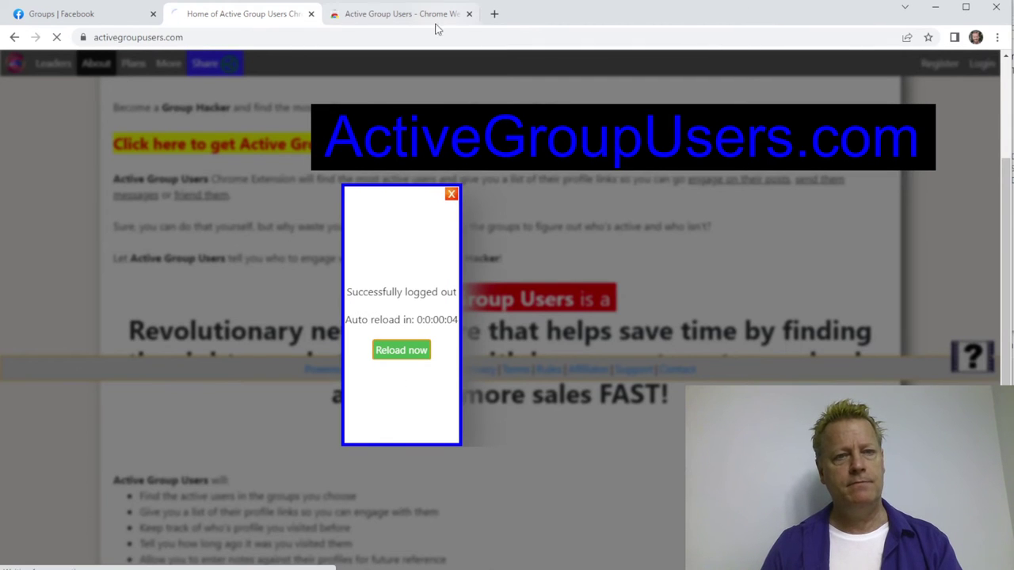
Step: Review the Active Group Users listing in the Chrome Web Store and add the extension to Chrome
{"action": "left_click", "coordinate": [375, 16]}
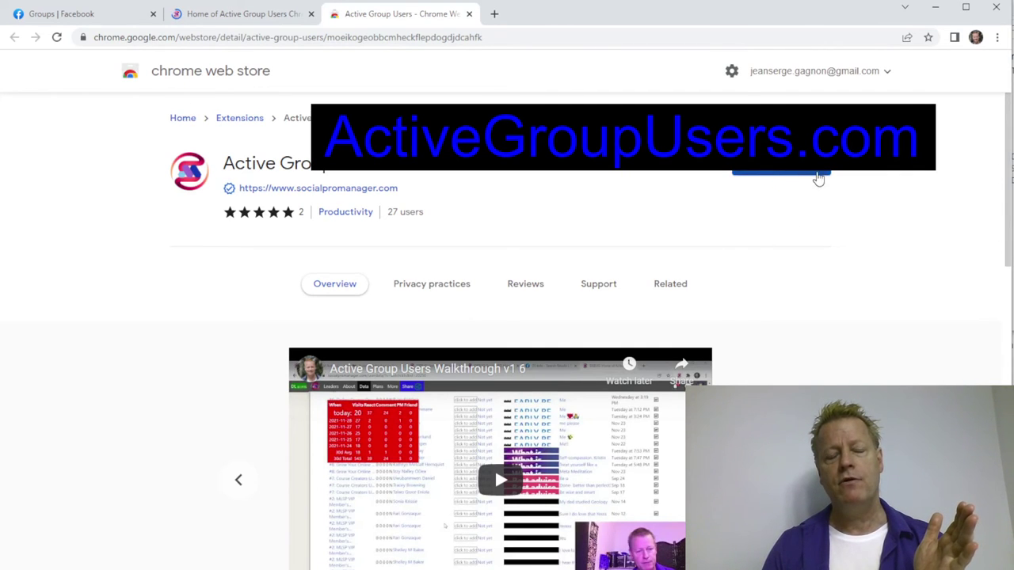
{"action": "scroll", "coordinate": [843, 260], "scroll_direction": "down", "scroll_amount": 7}
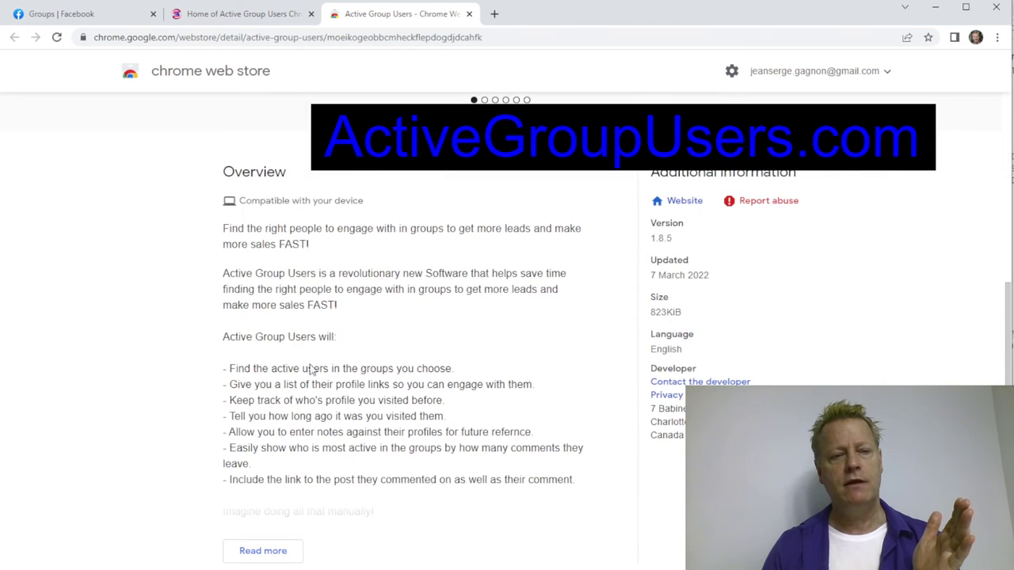
{"action": "scroll", "coordinate": [491, 376], "scroll_direction": "down", "scroll_amount": 3}
{"action": "scroll", "coordinate": [694, 323], "scroll_direction": "up", "scroll_amount": 10}
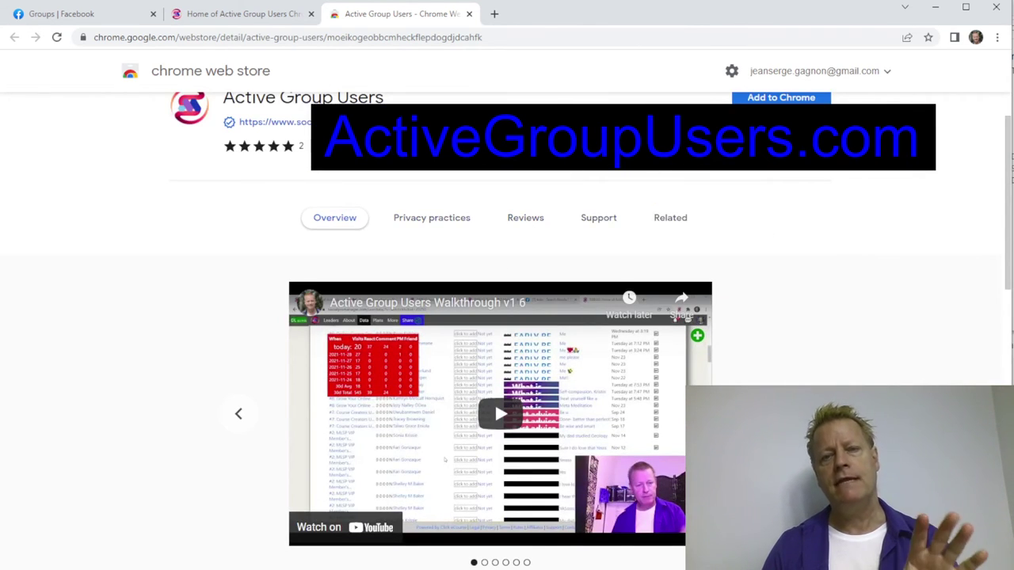
{"action": "scroll", "coordinate": [781, 168], "scroll_direction": "up", "scroll_amount": 1}
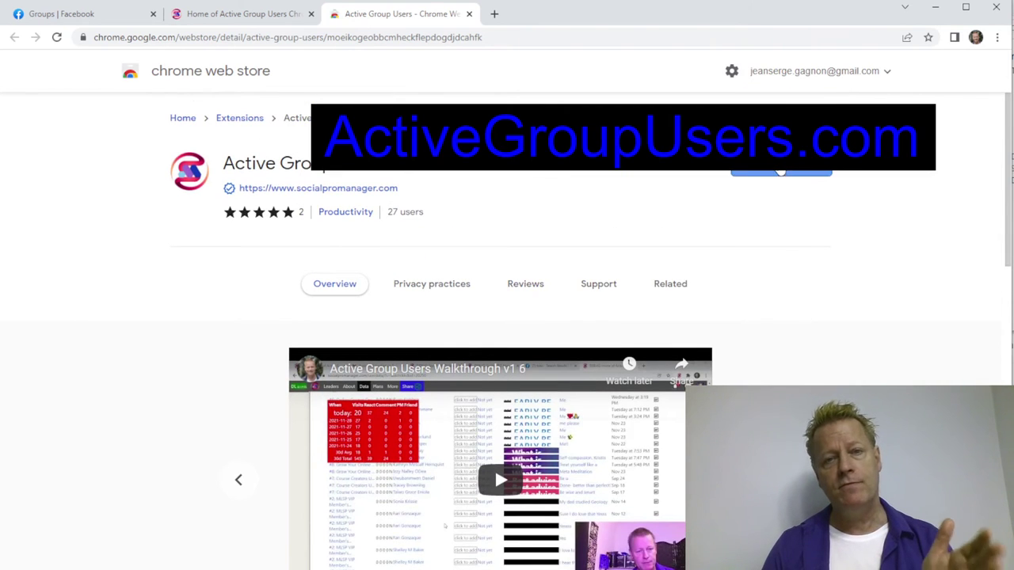
{"action": "left_click", "coordinate": [780, 168]}
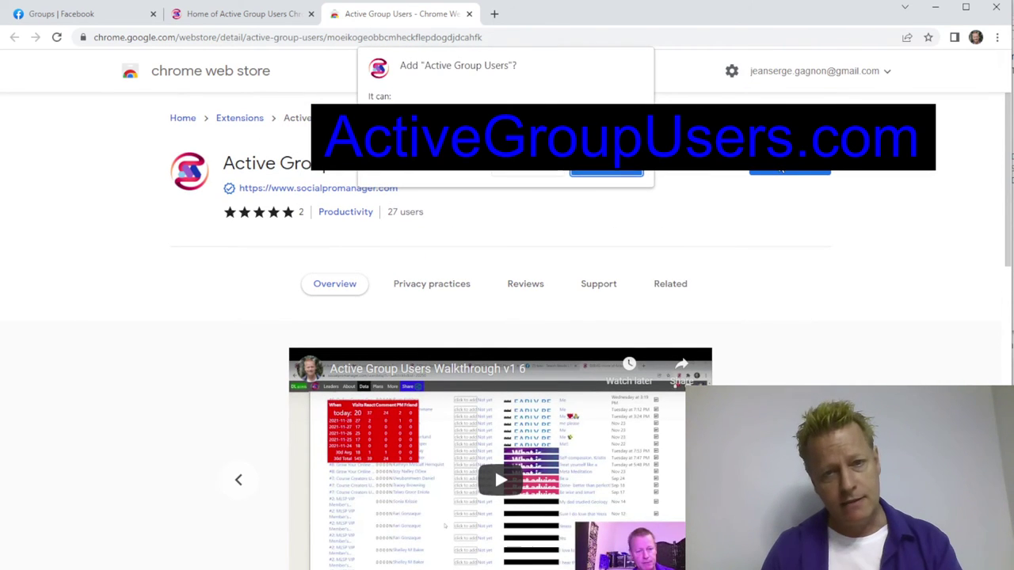
{"action": "left_click", "coordinate": [533, 172]}
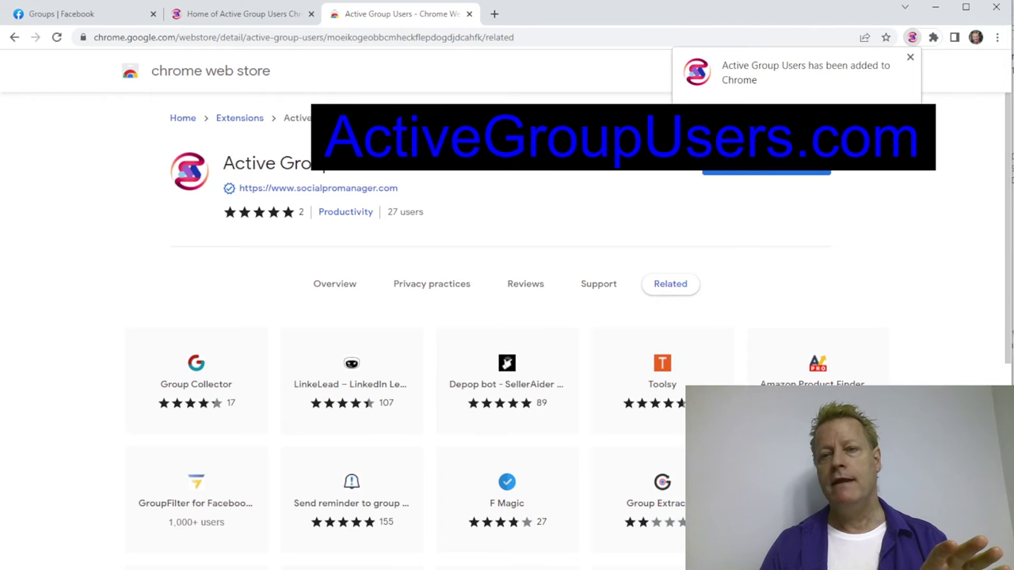
Step: Dismiss the installation notice and pin the Active Group Users extension to the browser toolbar
{"action": "left_click", "coordinate": [910, 57]}
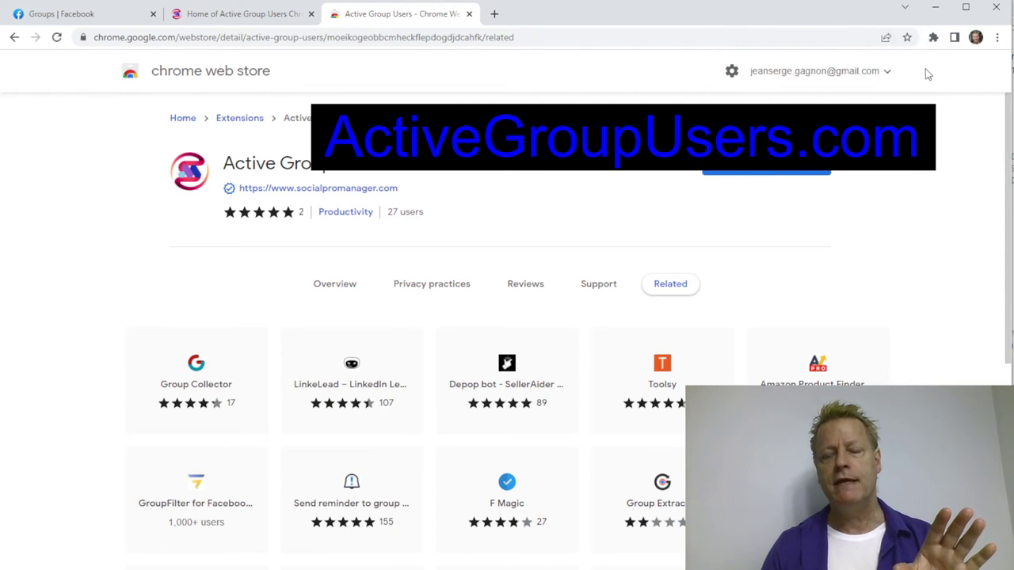
{"action": "left_click", "coordinate": [933, 37]}
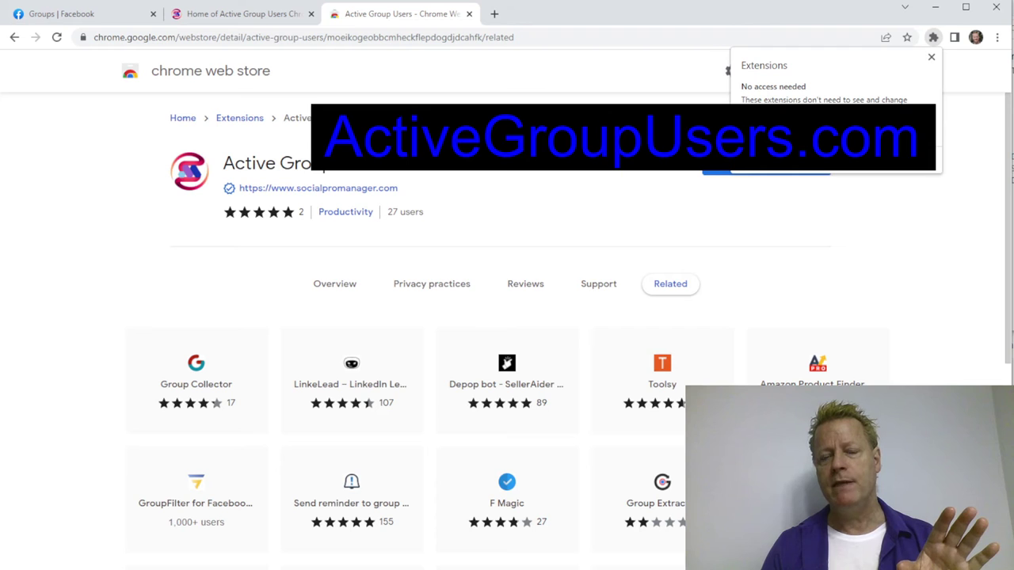
{"action": "left_click", "coordinate": [911, 126]}
{"action": "left_click", "coordinate": [915, 214]}
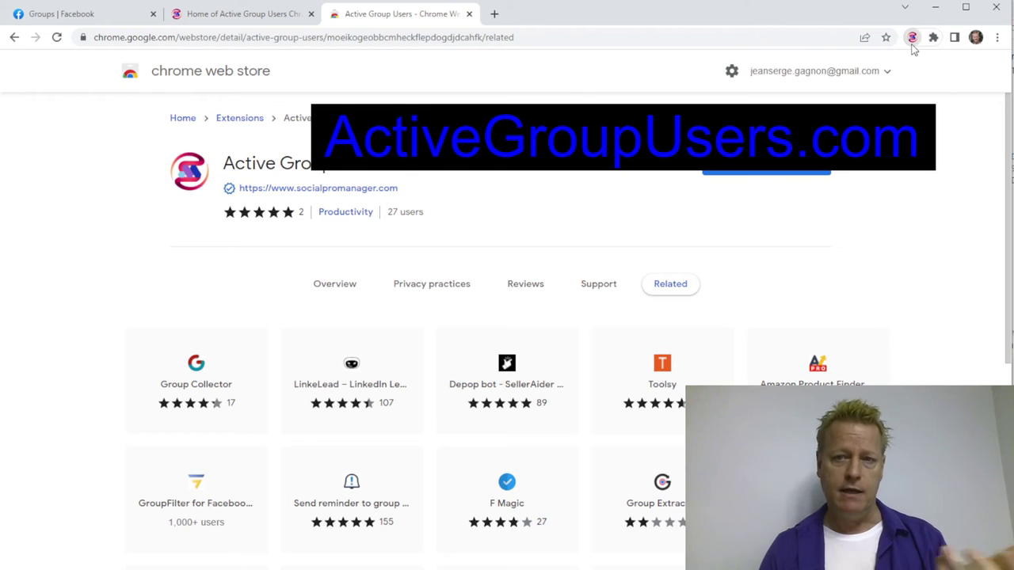
Step: Launch the Active Group Users extension, follow its link to the access key page and read the instructions for getting a key
{"action": "left_click", "coordinate": [912, 38]}
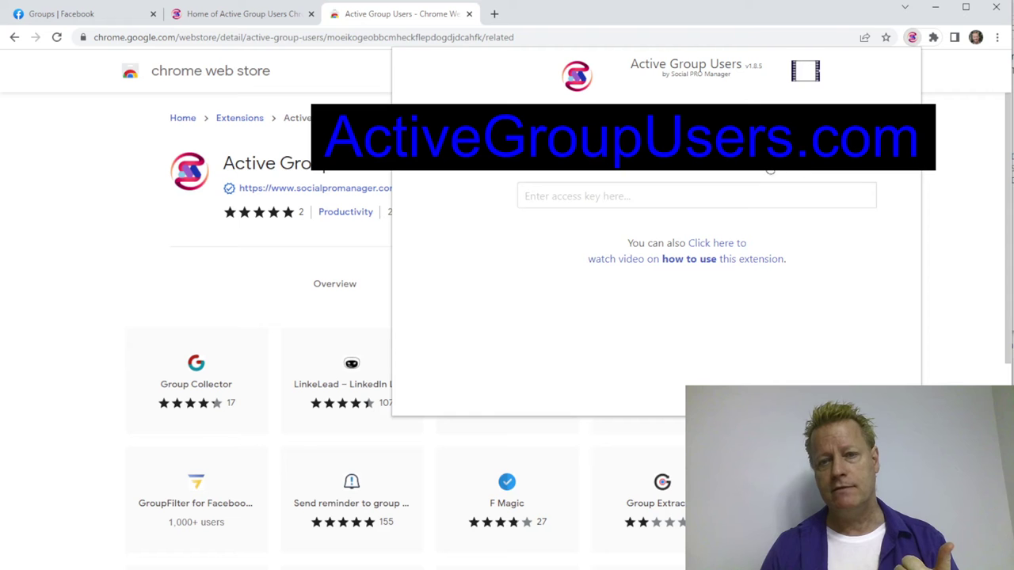
{"action": "left_click", "coordinate": [821, 169]}
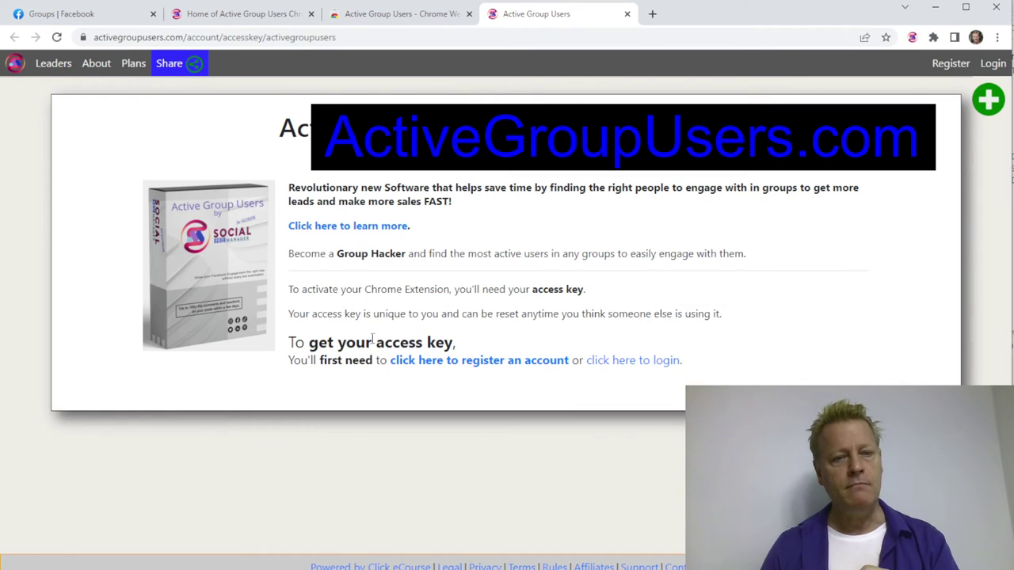
{"action": "left_click_drag", "start_coordinate": [293, 342], "coordinate": [718, 369]}
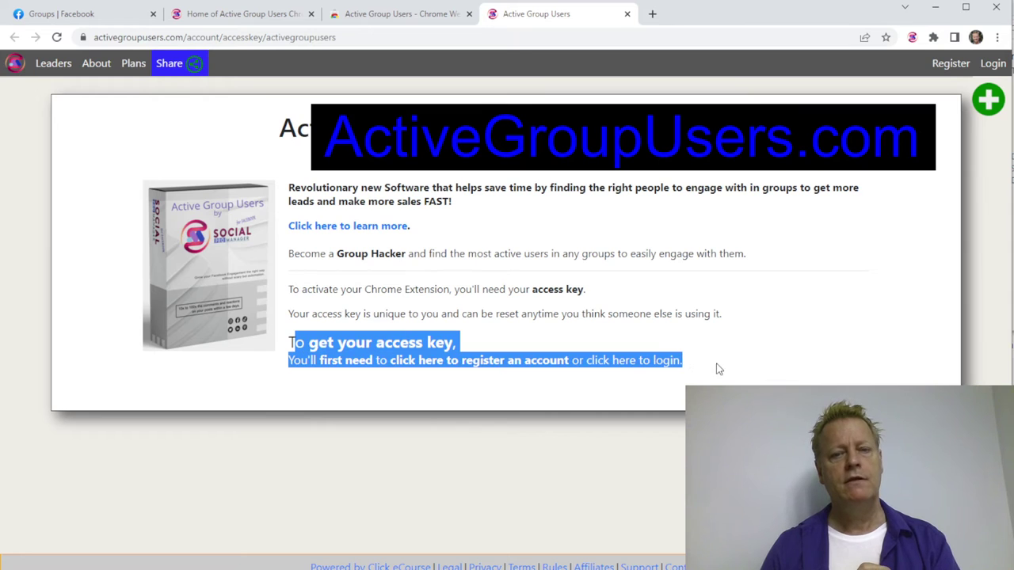
{"action": "left_click", "coordinate": [733, 358]}
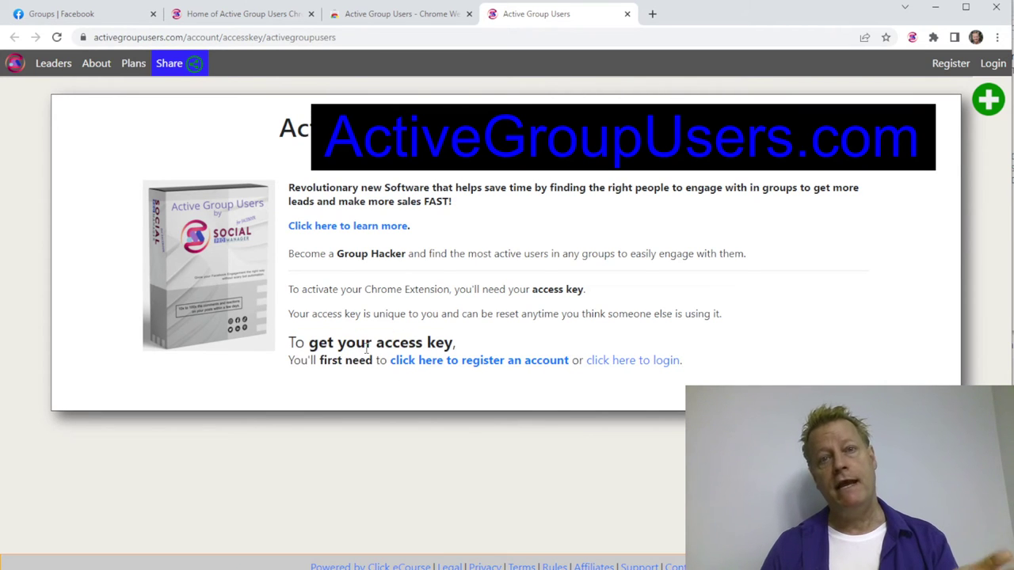
Step: Register an account by continuing with Facebook, reload the page and request the access key
{"action": "left_click", "coordinate": [472, 365]}
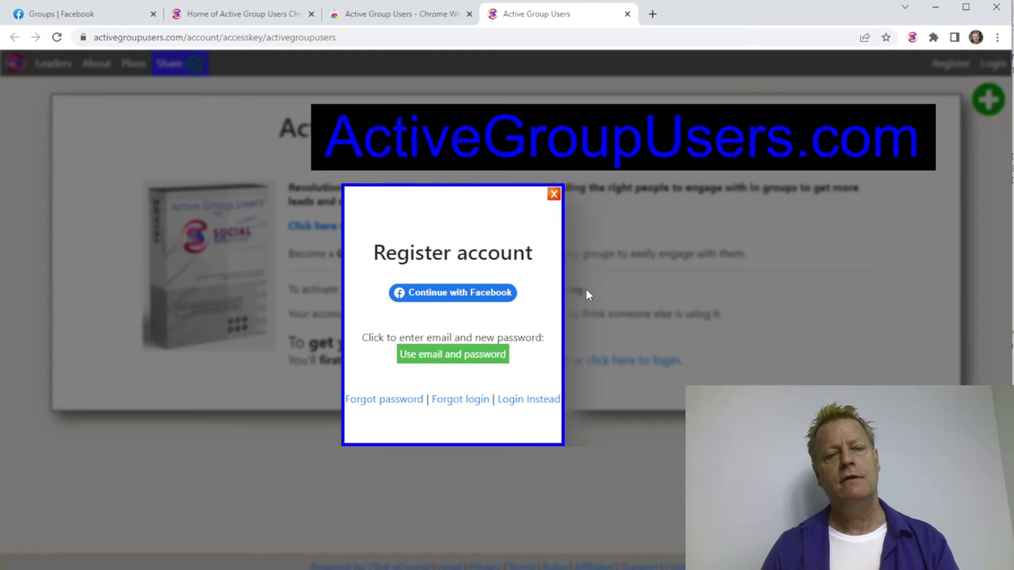
{"action": "left_click", "coordinate": [456, 299]}
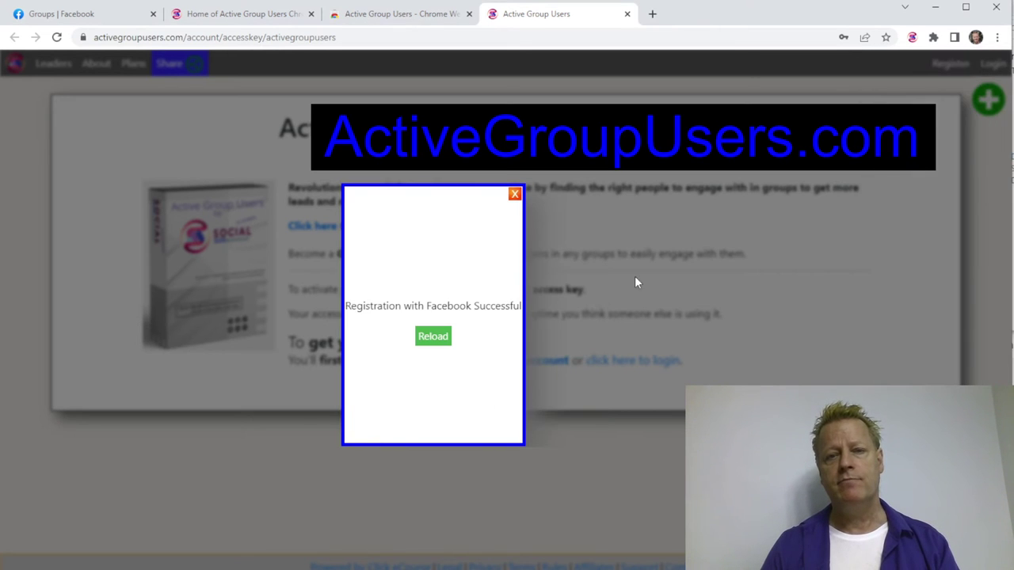
{"action": "left_click", "coordinate": [432, 337]}
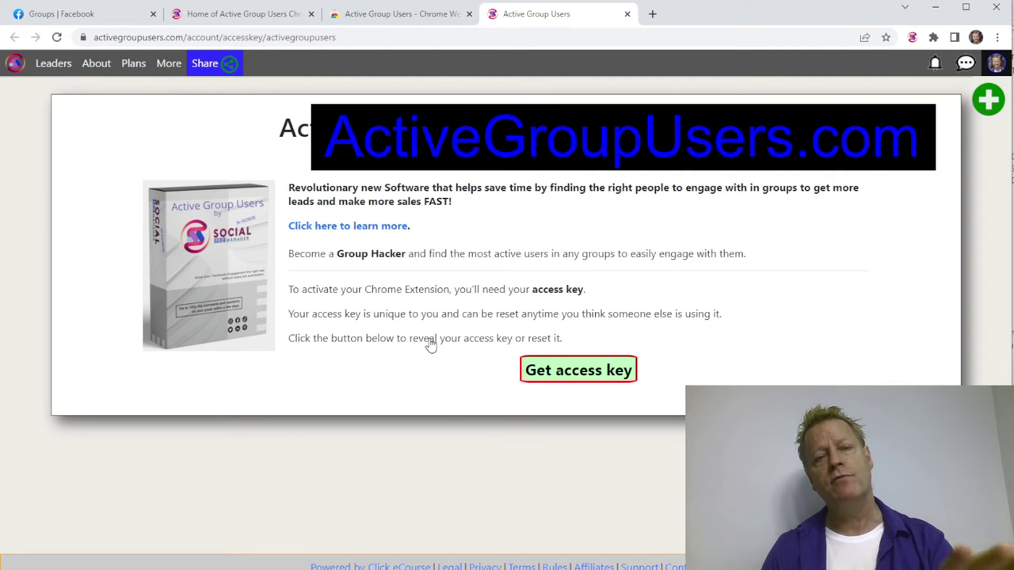
{"action": "left_click", "coordinate": [586, 378]}
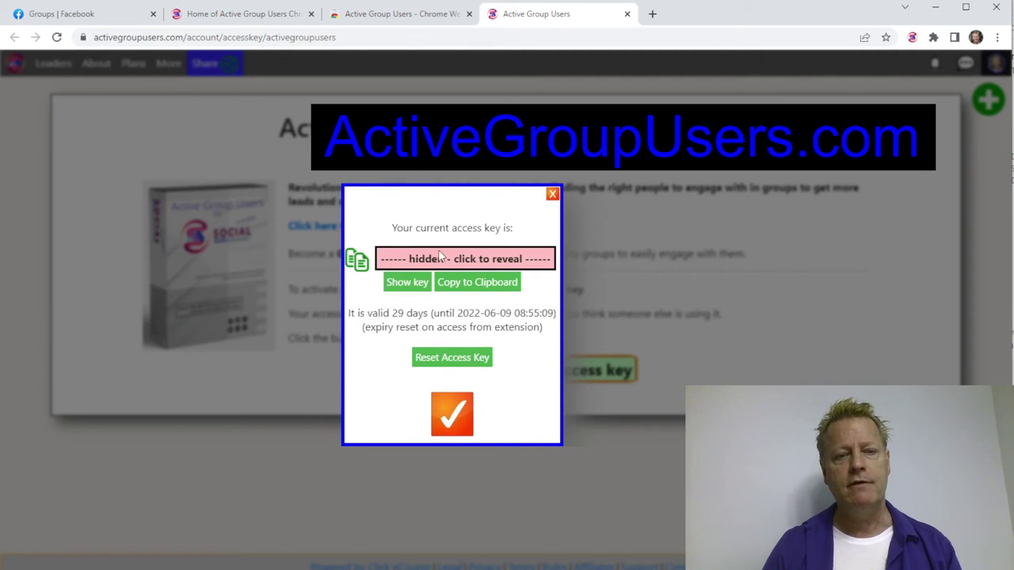
Step: Copy the access key to the clipboard, paste it into the Active Group Users extension's access key field and activate the extension
{"action": "left_click", "coordinate": [465, 285]}
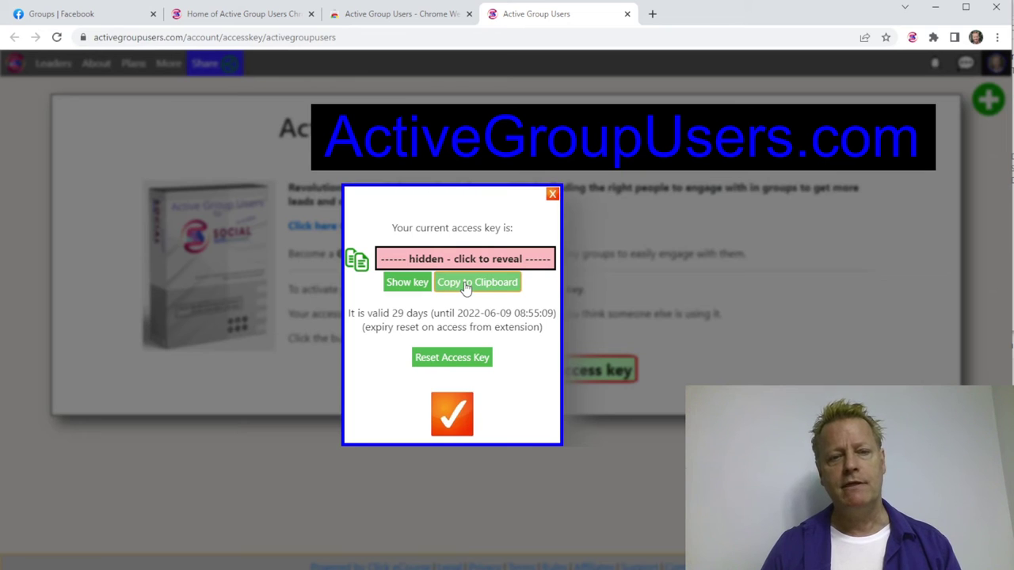
{"action": "left_click", "coordinate": [400, 408]}
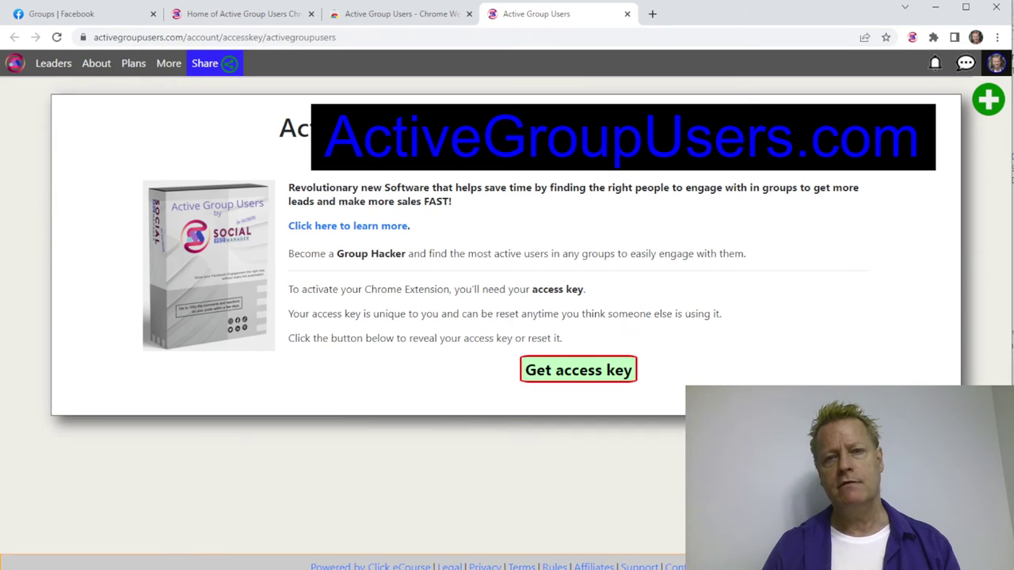
{"action": "left_click", "coordinate": [913, 38]}
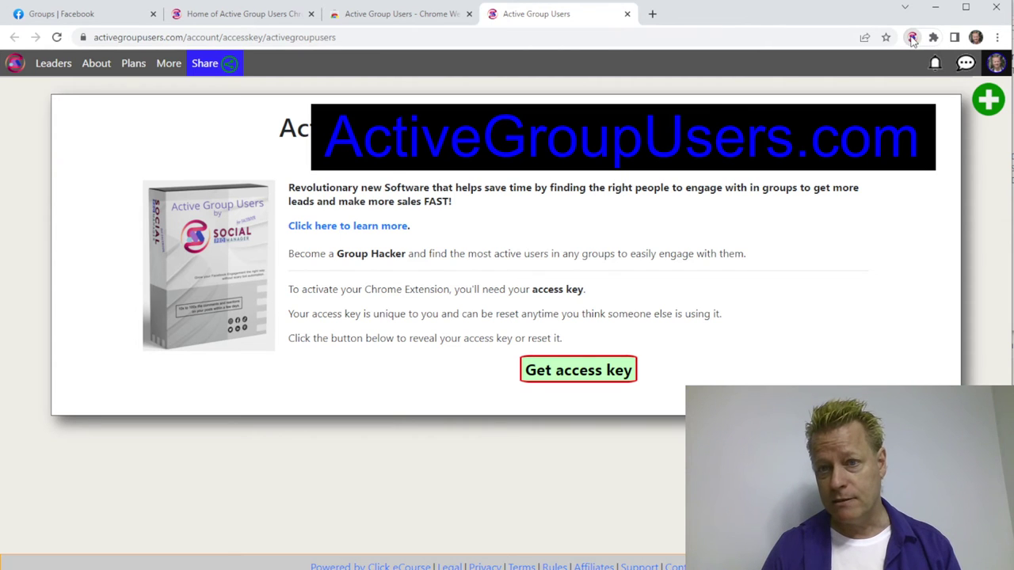
{"action": "left_click", "coordinate": [672, 198]}
{"action": "key", "text": "ctrl+v"}
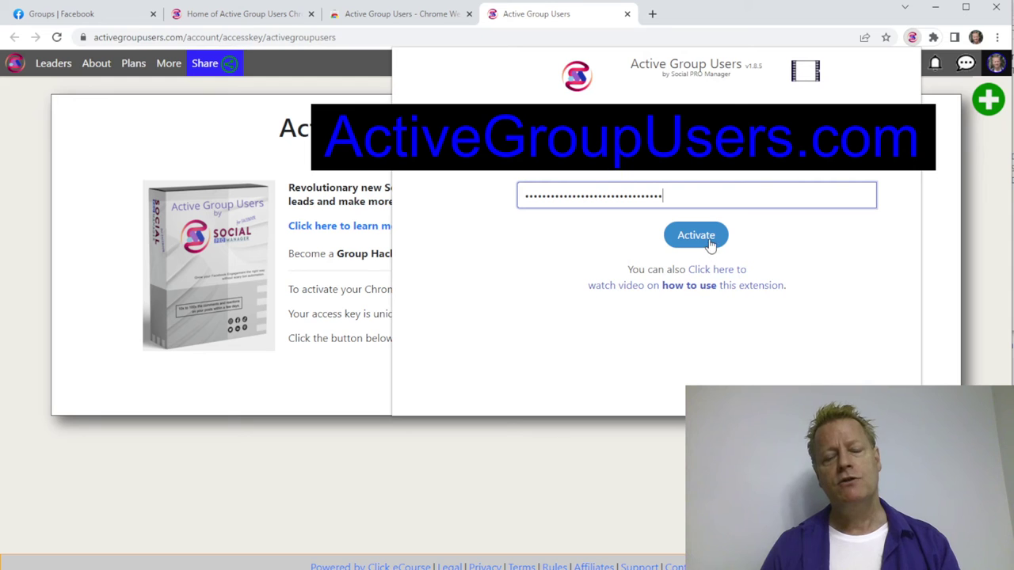
{"action": "left_click", "coordinate": [707, 239]}
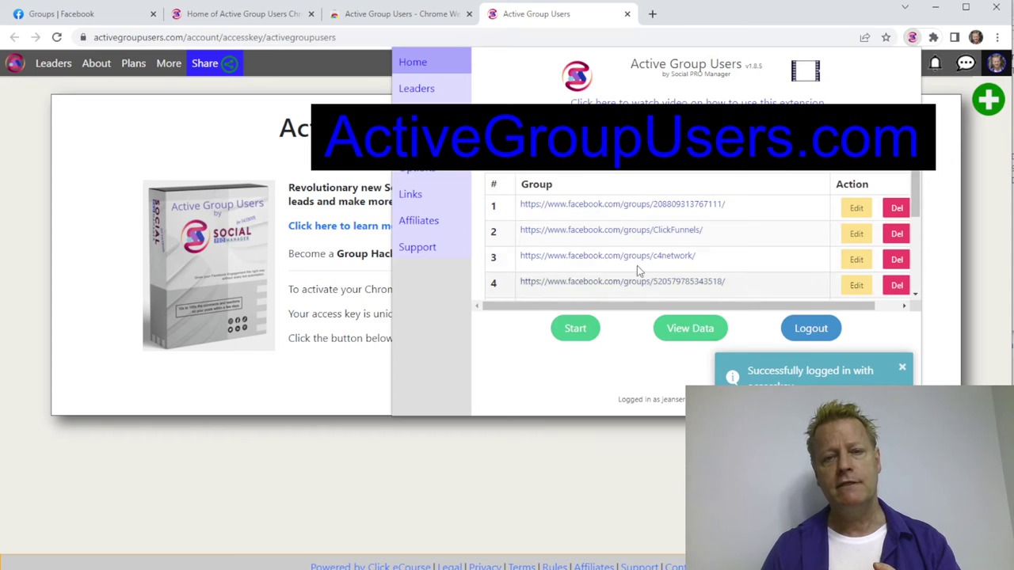
{"action": "scroll", "coordinate": [654, 240], "scroll_direction": "down", "scroll_amount": 2}
{"action": "scroll", "coordinate": [653, 240], "scroll_direction": "down", "scroll_amount": 2}
{"action": "scroll", "coordinate": [648, 245], "scroll_direction": "up", "scroll_amount": 4}
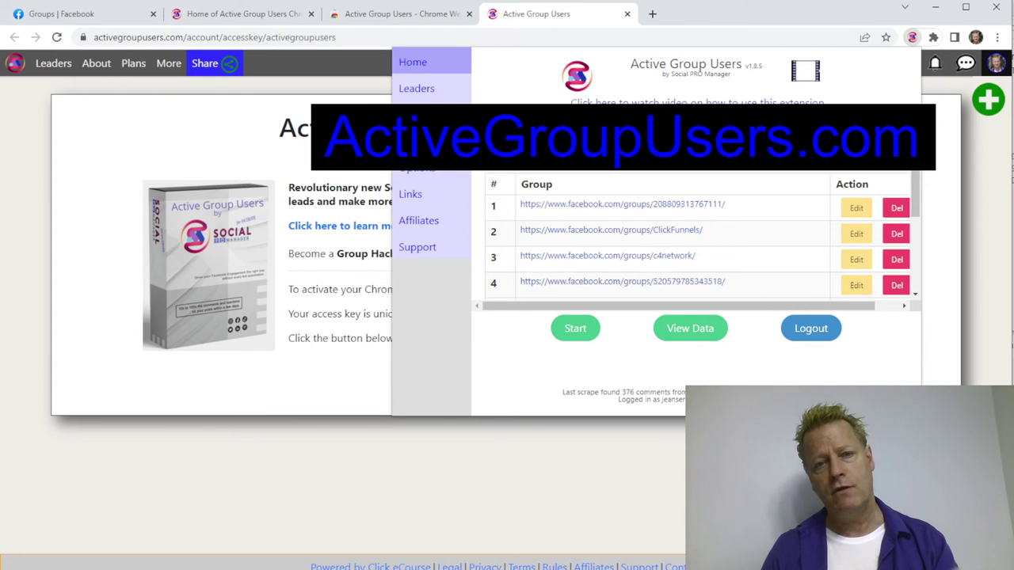
Step: Switch to the Facebook groups page, find the joined group VR News and open its member list
{"action": "left_click", "coordinate": [79, 14]}
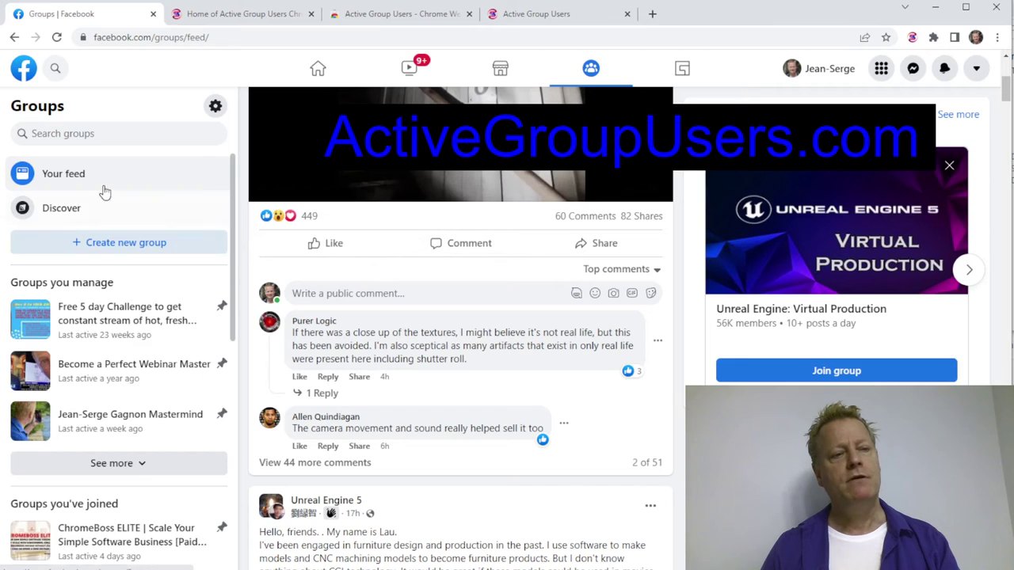
{"action": "scroll", "coordinate": [99, 382], "scroll_direction": "down", "scroll_amount": 2}
{"action": "scroll", "coordinate": [111, 380], "scroll_direction": "down", "scroll_amount": 3}
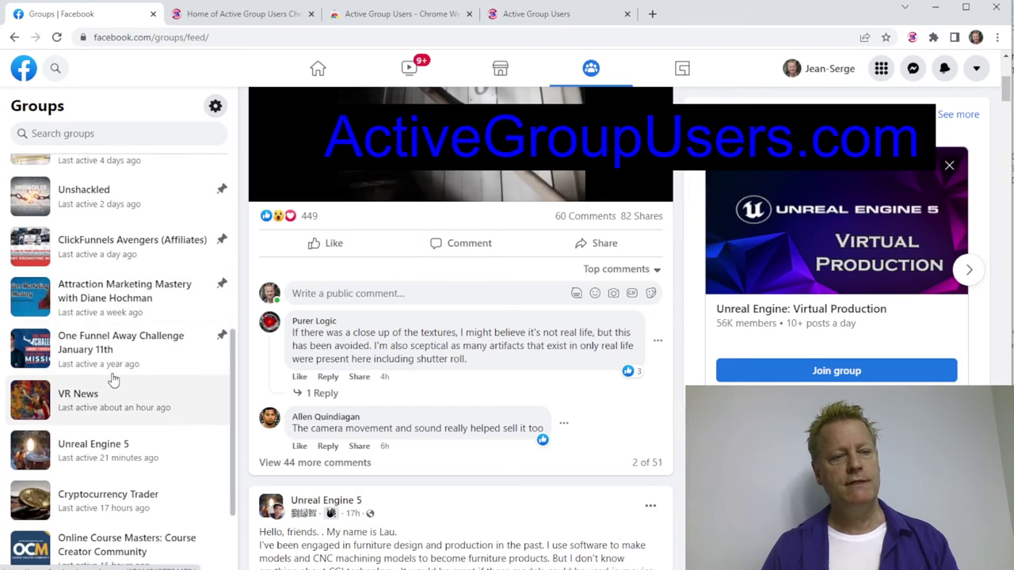
{"action": "scroll", "coordinate": [210, 412], "scroll_direction": "down", "scroll_amount": 2}
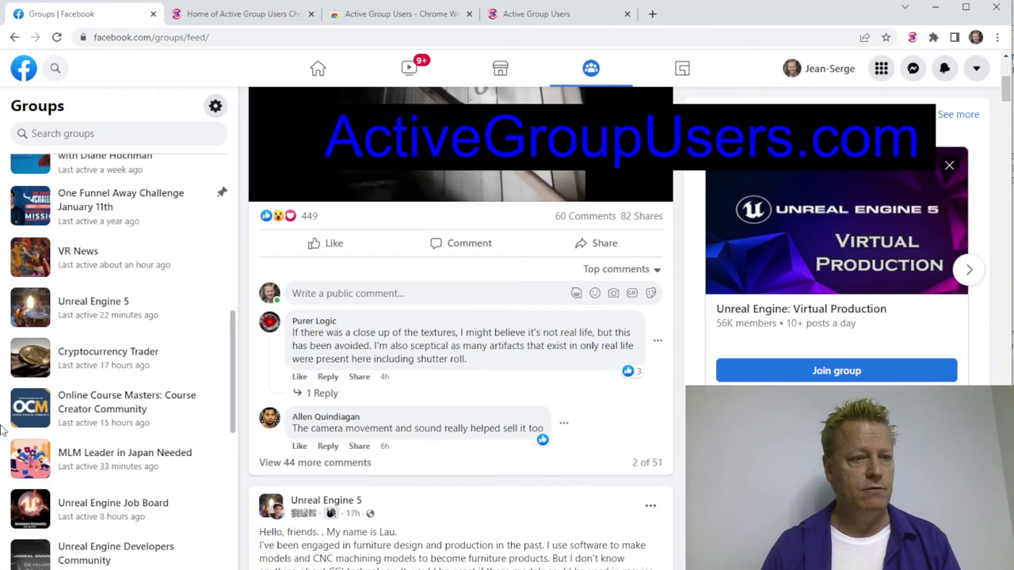
{"action": "left_click", "coordinate": [89, 255]}
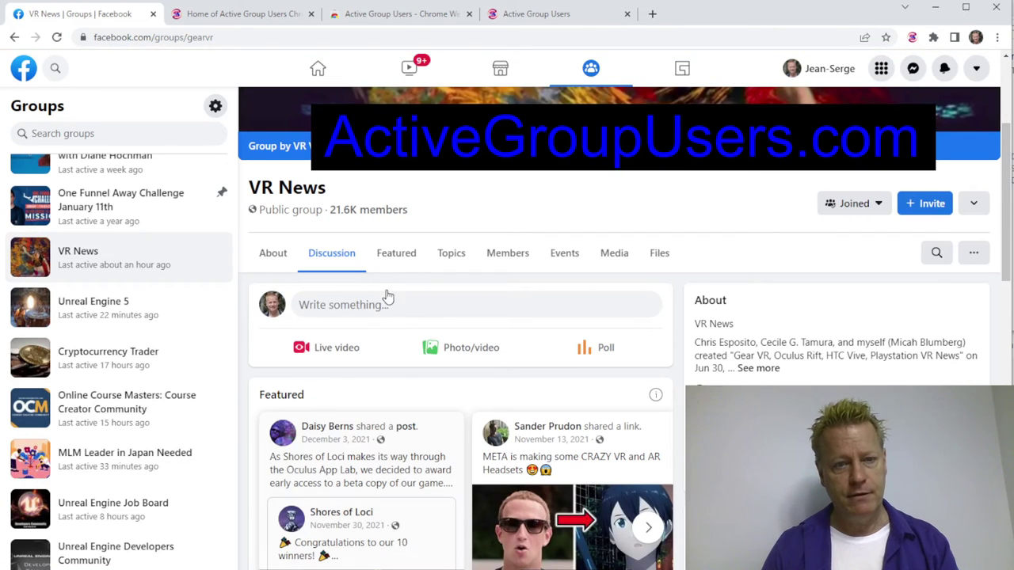
{"action": "left_click", "coordinate": [510, 258]}
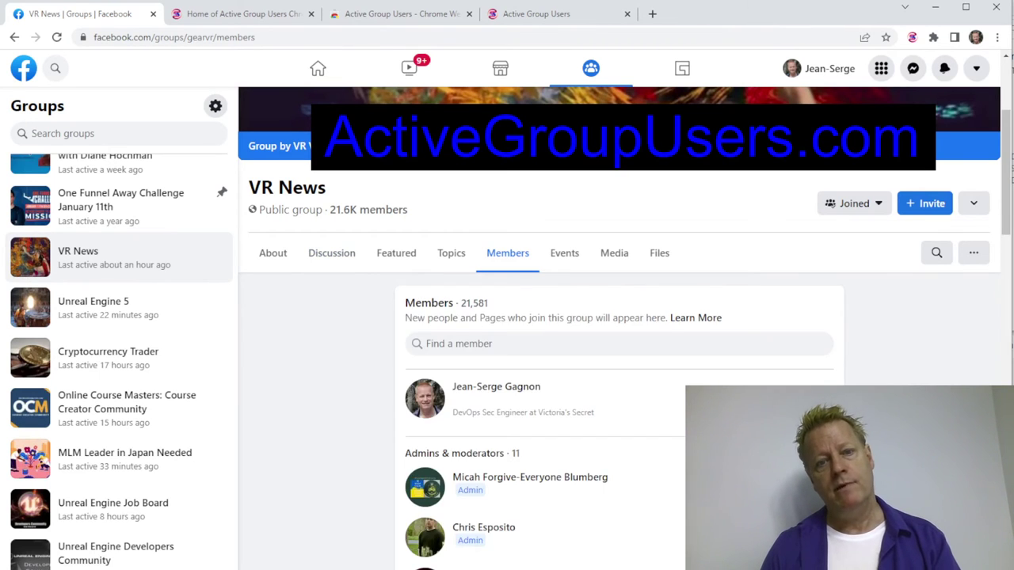
Step: Look through the VR News member list, covering admins, friends, members with things in common, pages and new members
{"action": "scroll", "coordinate": [557, 227], "scroll_direction": "down", "scroll_amount": 1}
{"action": "scroll", "coordinate": [555, 427], "scroll_direction": "down", "scroll_amount": 4}
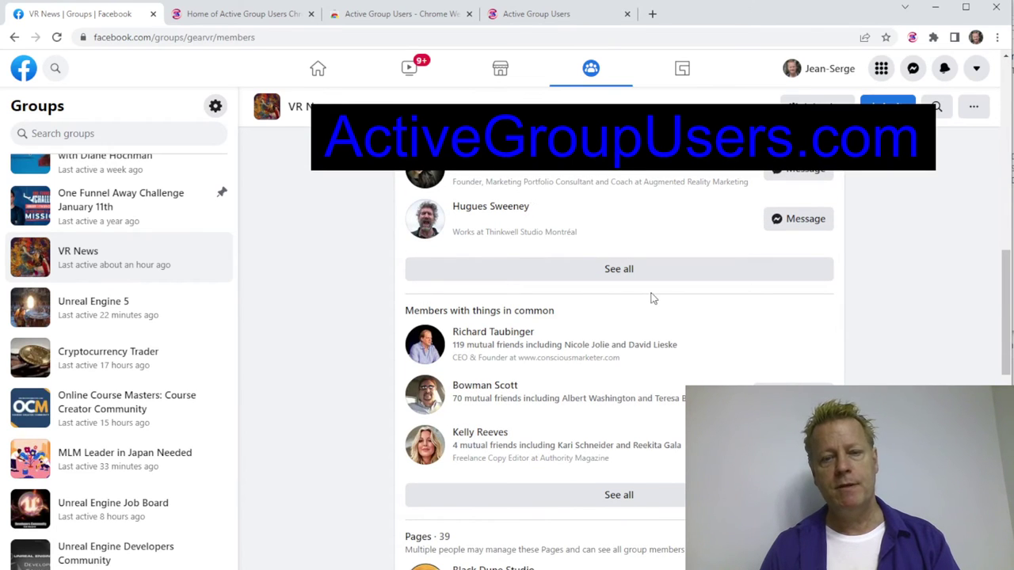
{"action": "scroll", "coordinate": [665, 347], "scroll_direction": "up", "scroll_amount": 2}
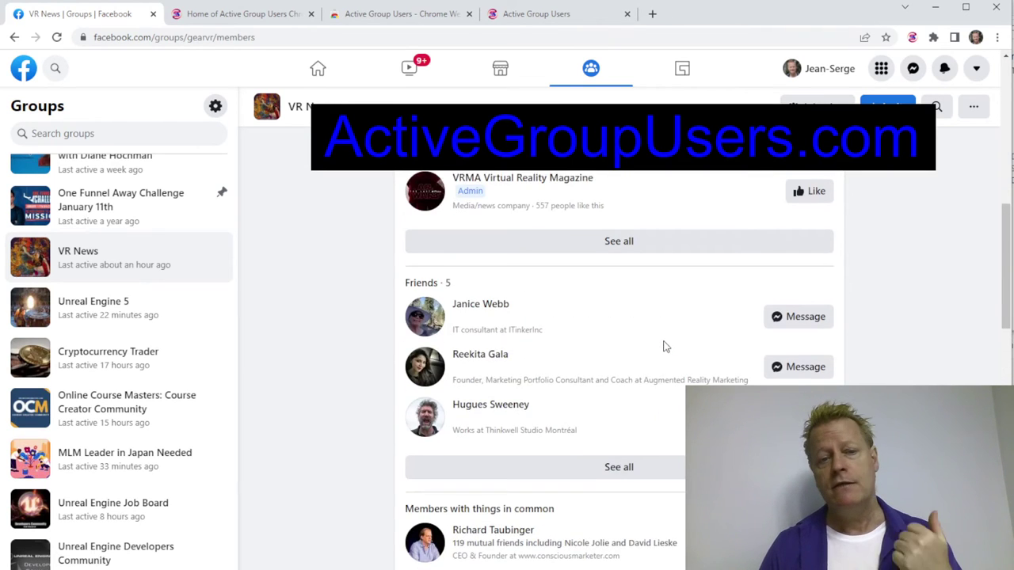
{"action": "scroll", "coordinate": [664, 346], "scroll_direction": "down", "scroll_amount": 7}
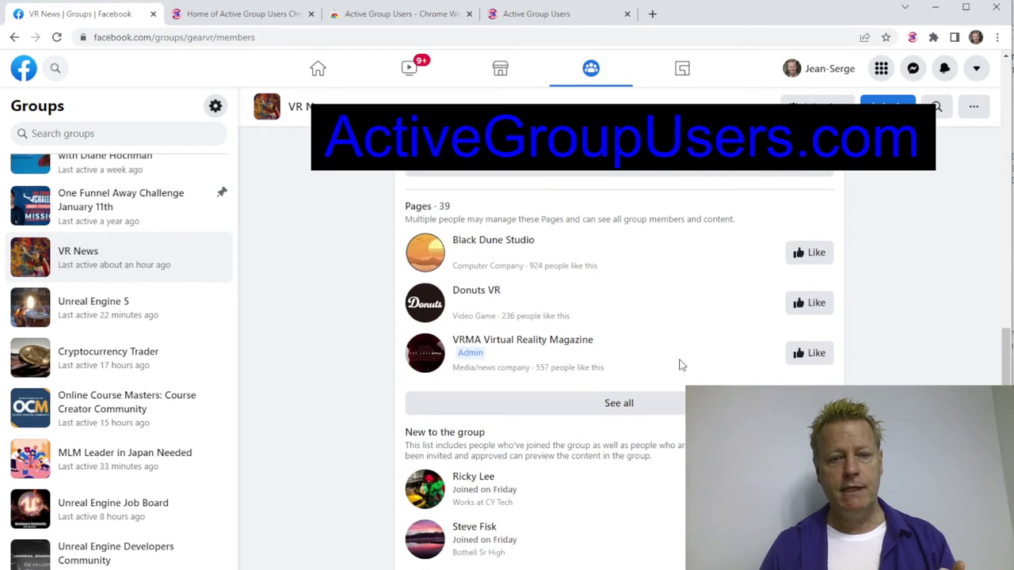
{"action": "scroll", "coordinate": [681, 364], "scroll_direction": "down", "scroll_amount": 2}
{"action": "scroll", "coordinate": [649, 357], "scroll_direction": "down", "scroll_amount": 3}
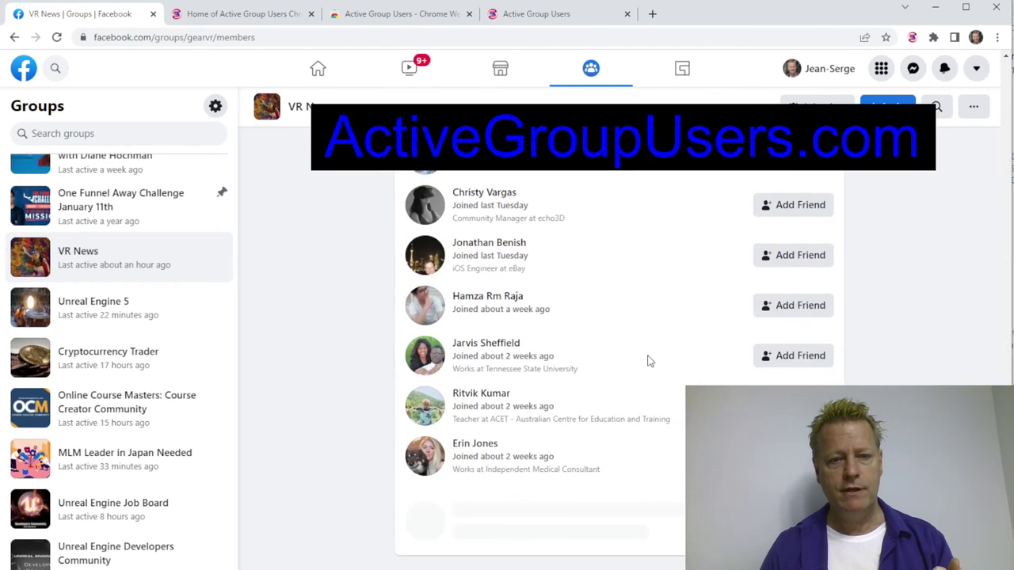
{"action": "scroll", "coordinate": [654, 362], "scroll_direction": "up", "scroll_amount": 3}
{"action": "scroll", "coordinate": [653, 353], "scroll_direction": "down", "scroll_amount": 6}
{"action": "scroll", "coordinate": [653, 354], "scroll_direction": "down", "scroll_amount": 2}
{"action": "scroll", "coordinate": [652, 357], "scroll_direction": "up", "scroll_amount": 1}
{"action": "scroll", "coordinate": [652, 357], "scroll_direction": "down", "scroll_amount": 1}
{"action": "scroll", "coordinate": [648, 360], "scroll_direction": "up", "scroll_amount": 3}
{"action": "scroll", "coordinate": [648, 360], "scroll_direction": "down", "scroll_amount": 3}
{"action": "scroll", "coordinate": [646, 366], "scroll_direction": "up", "scroll_amount": 15}
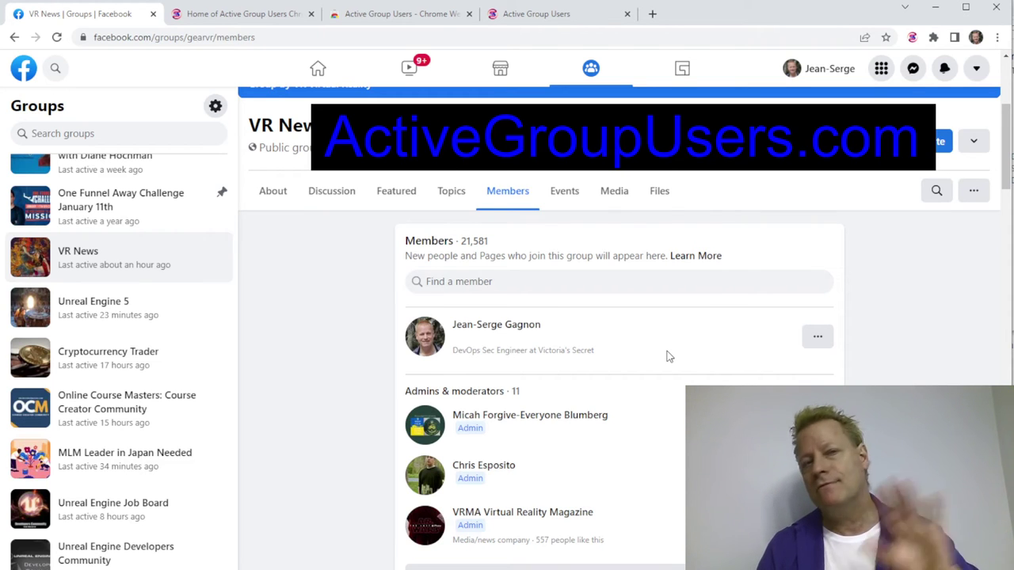
{"action": "scroll", "coordinate": [666, 348], "scroll_direction": "down", "scroll_amount": 5}
{"action": "scroll", "coordinate": [662, 345], "scroll_direction": "up", "scroll_amount": 3}
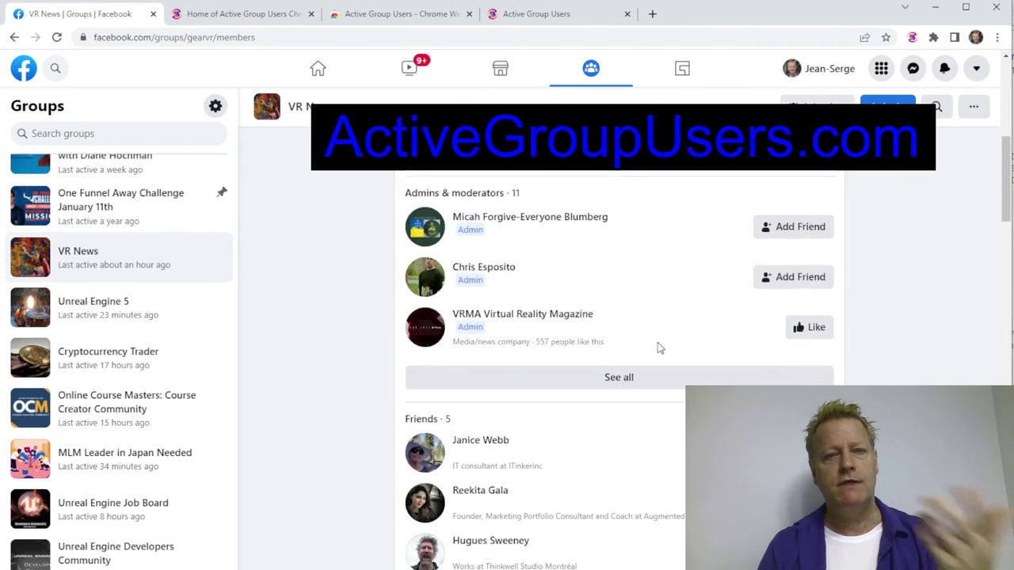
{"action": "left_click", "coordinate": [543, 22]}
{"action": "left_click", "coordinate": [231, 14]}
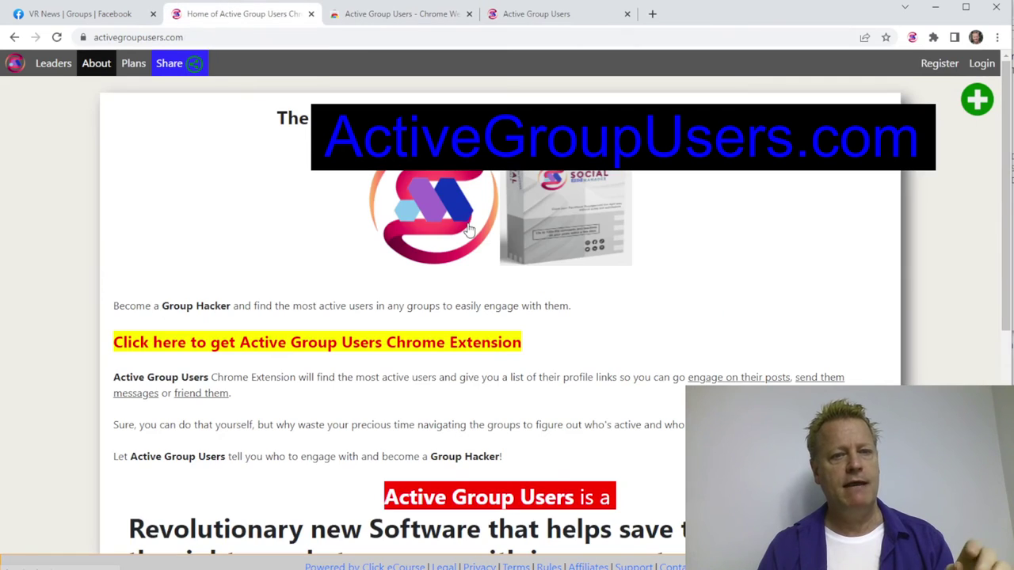
{"action": "left_click", "coordinate": [79, 13]}
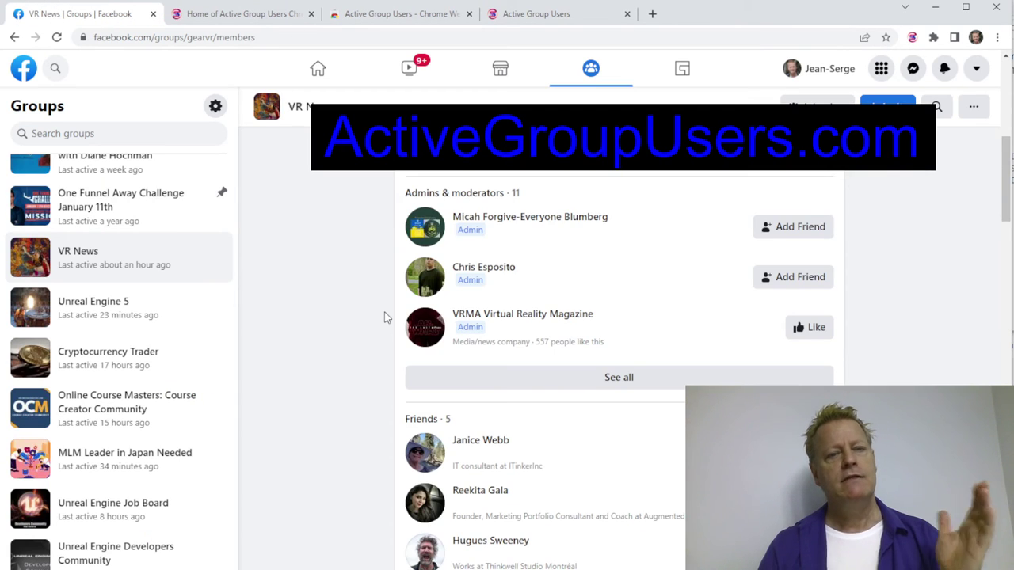
Step: Return to the VR News group's discussion page and select its web address, facebook.com/groups/gearvr
{"action": "scroll", "coordinate": [332, 301], "scroll_direction": "up", "scroll_amount": 5}
{"action": "left_click", "coordinate": [238, 38]}
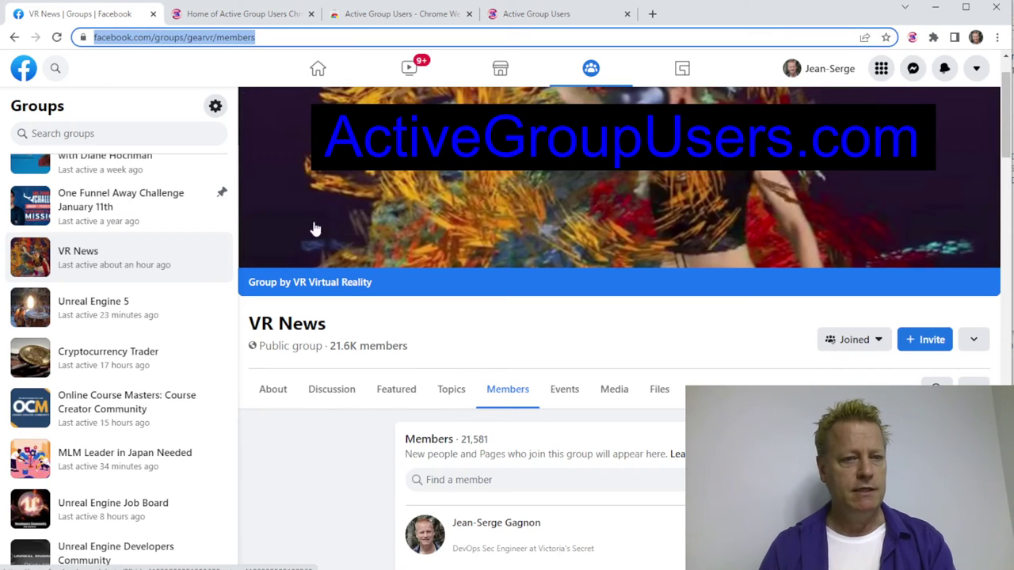
{"action": "left_click", "coordinate": [342, 392]}
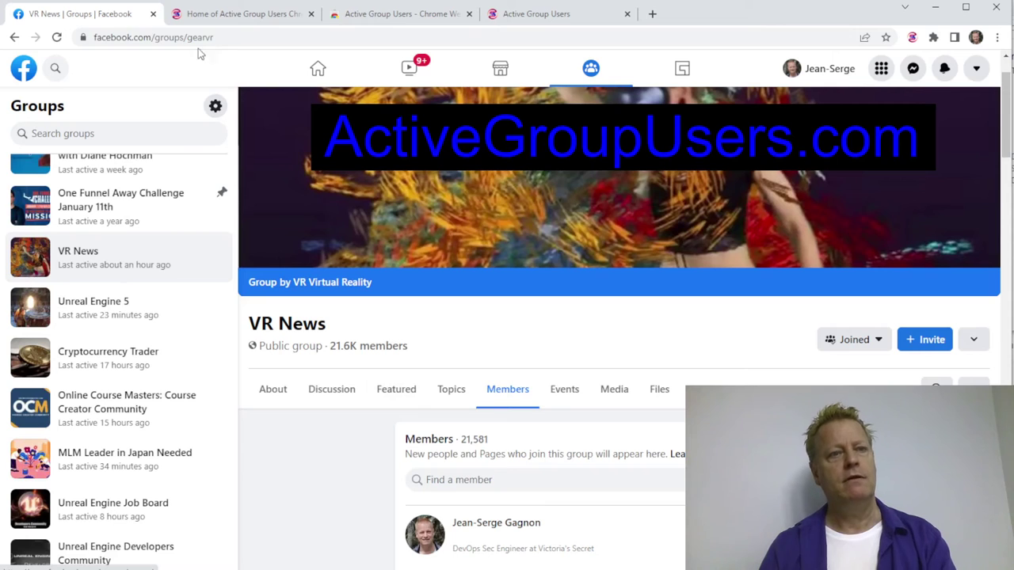
{"action": "left_click", "coordinate": [246, 44]}
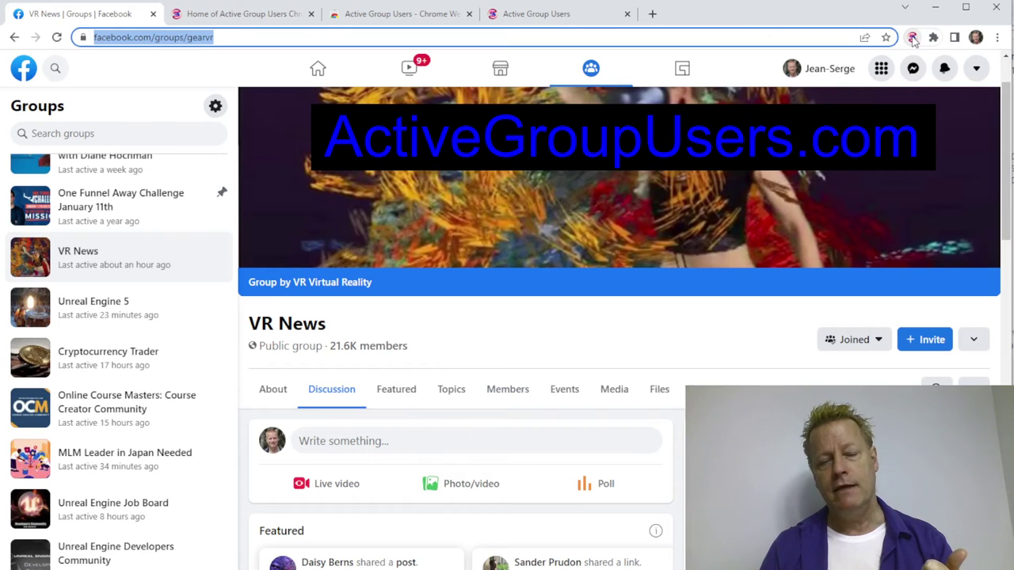
Step: Open the Active Group Users extension on the VR News page and add the group's gearvr address to its group list
{"action": "left_click", "coordinate": [912, 38]}
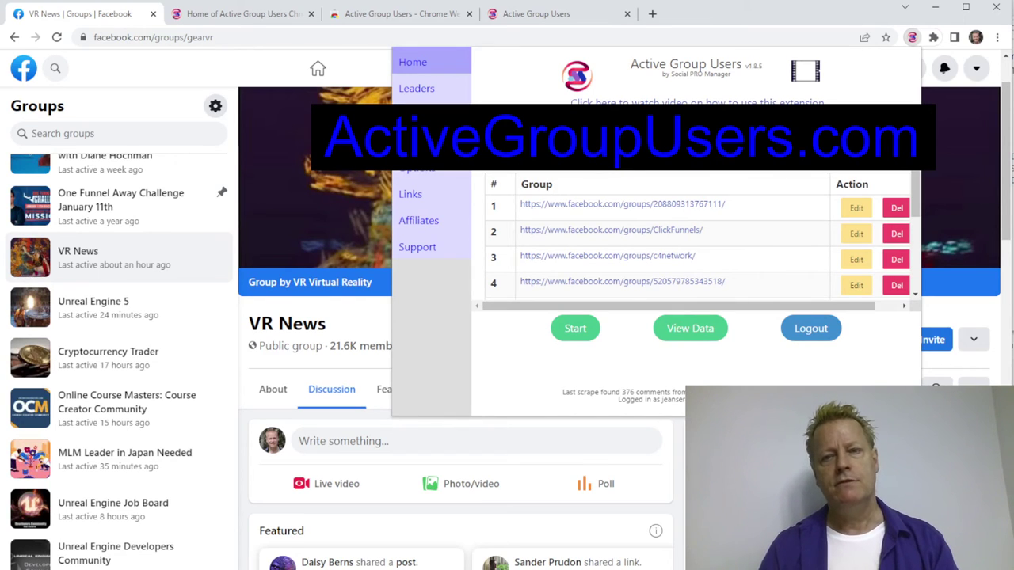
{"action": "scroll", "coordinate": [787, 237], "scroll_direction": "down", "scroll_amount": 3}
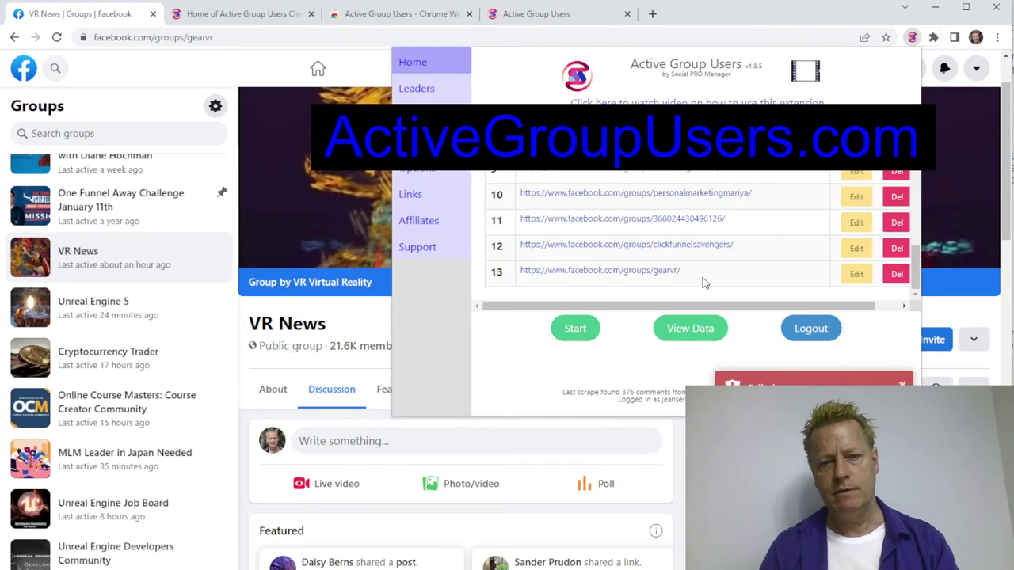
{"action": "scroll", "coordinate": [657, 292], "scroll_direction": "up", "scroll_amount": 3}
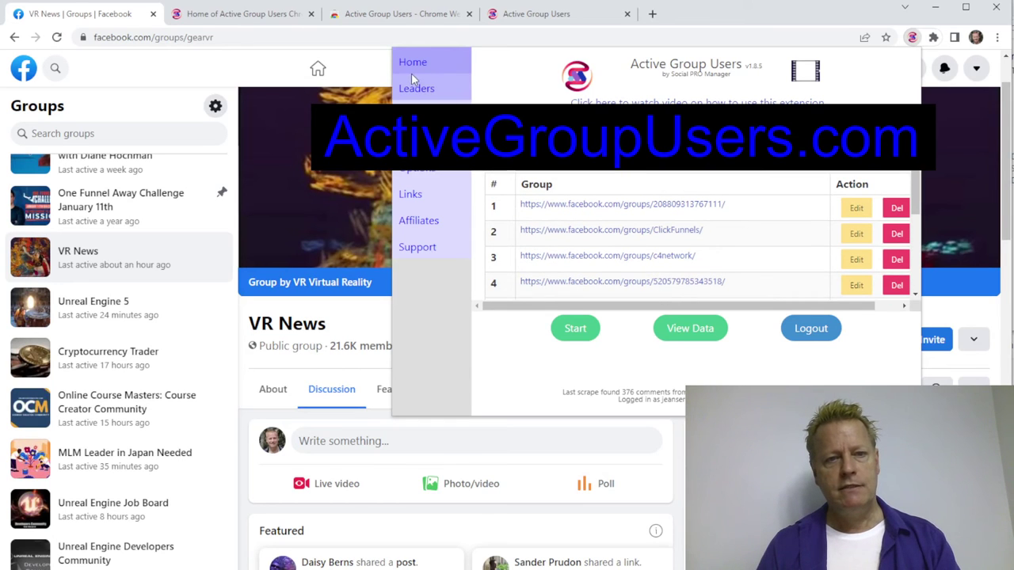
Step: Close and reopen the extension, and check its group list for the gearvr entry
{"action": "left_click", "coordinate": [912, 38]}
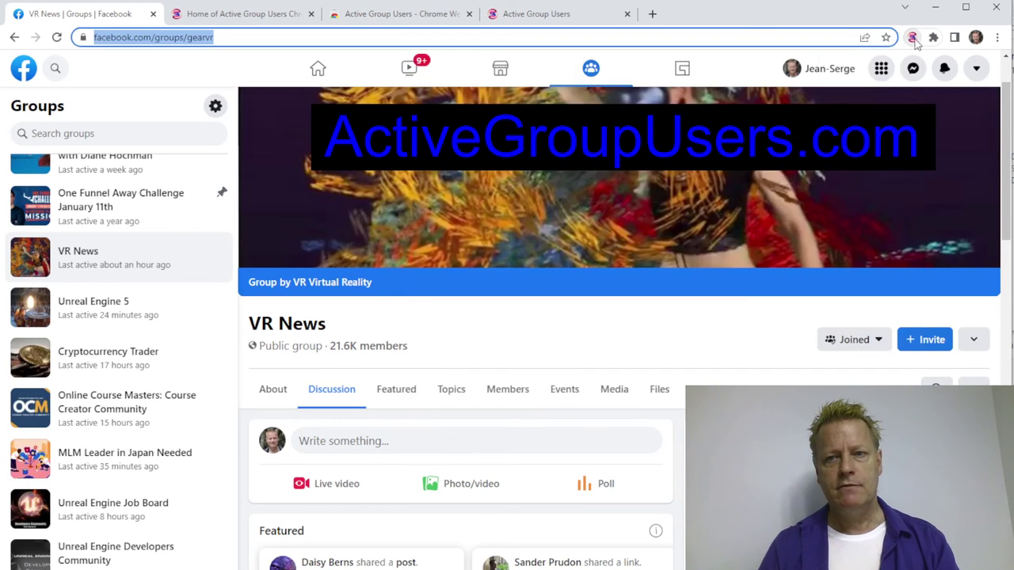
{"action": "left_click", "coordinate": [912, 37]}
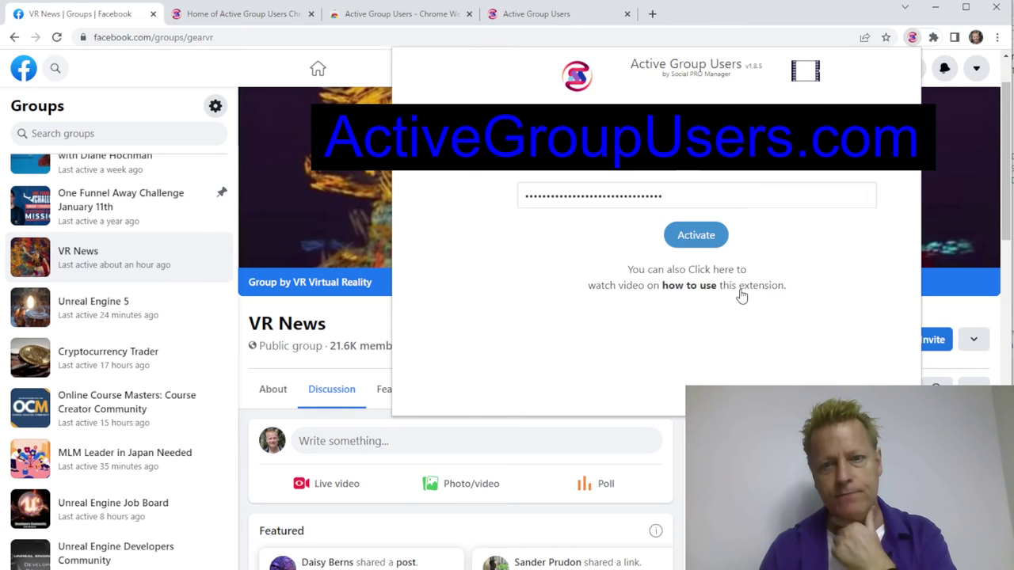
{"action": "scroll", "coordinate": [732, 280], "scroll_direction": "down", "scroll_amount": 3}
{"action": "scroll", "coordinate": [731, 267], "scroll_direction": "up", "scroll_amount": 3}
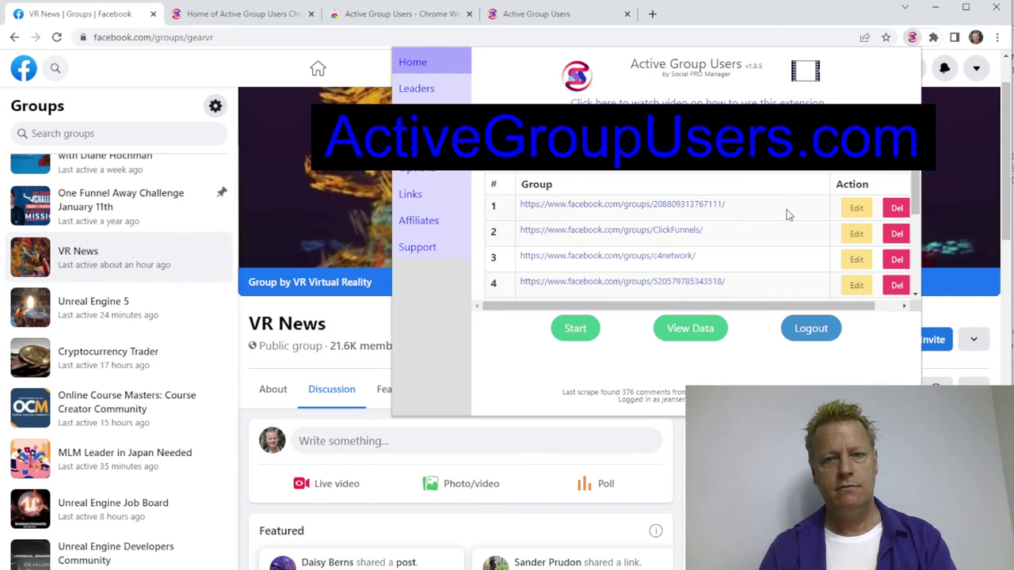
{"action": "scroll", "coordinate": [788, 214], "scroll_direction": "down", "scroll_amount": 5}
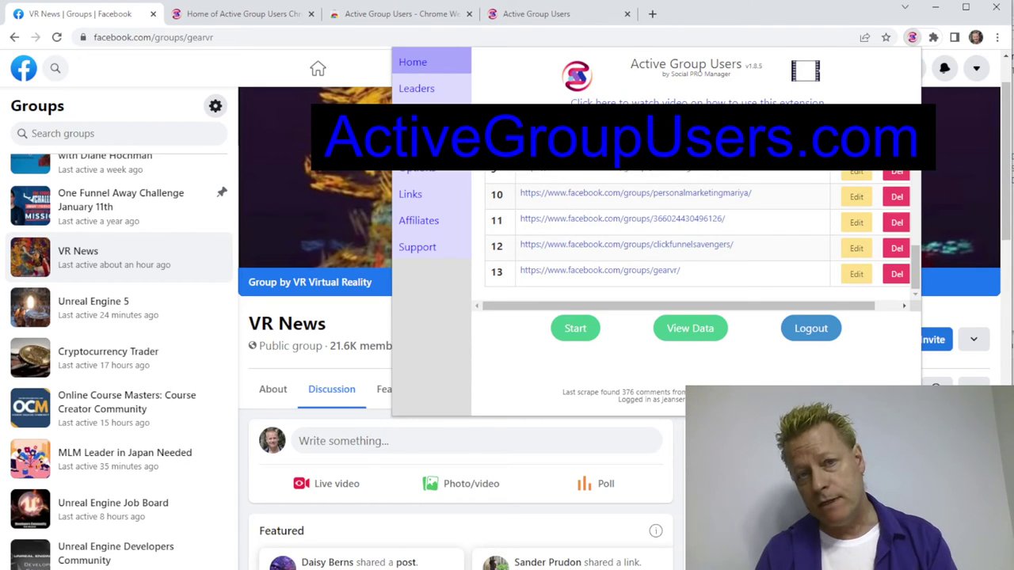
{"action": "scroll", "coordinate": [667, 274], "scroll_direction": "up", "scroll_amount": 3}
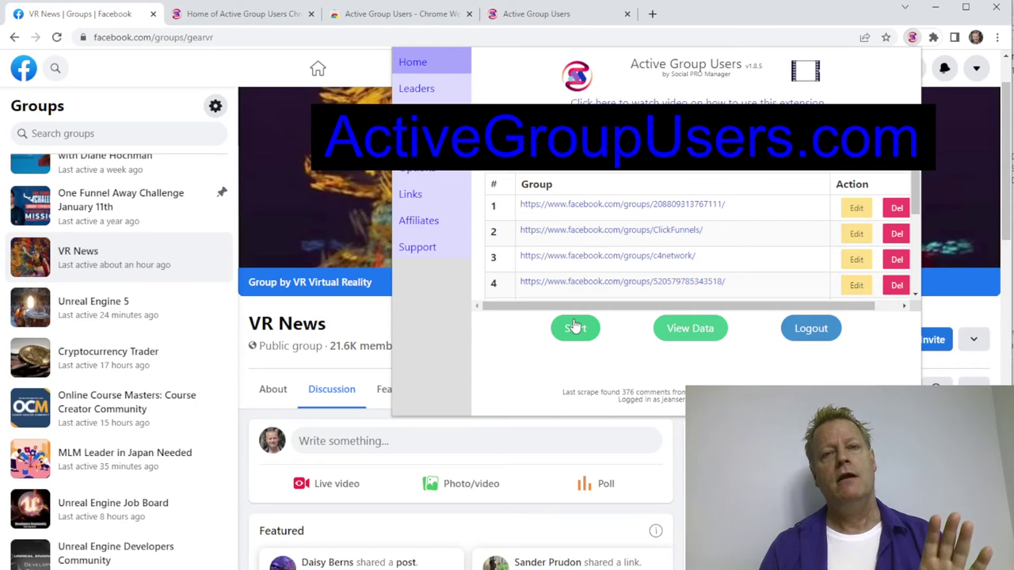
Step: Review the extension's speed, schedule and maximum age options, and return to its home page
{"action": "left_click", "coordinate": [444, 177]}
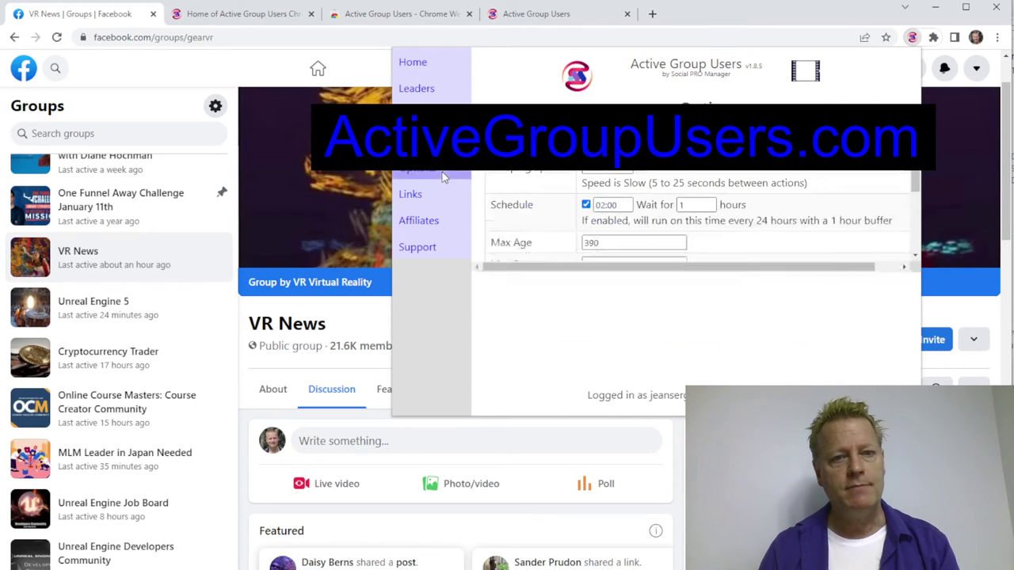
{"action": "left_click", "coordinate": [610, 205]}
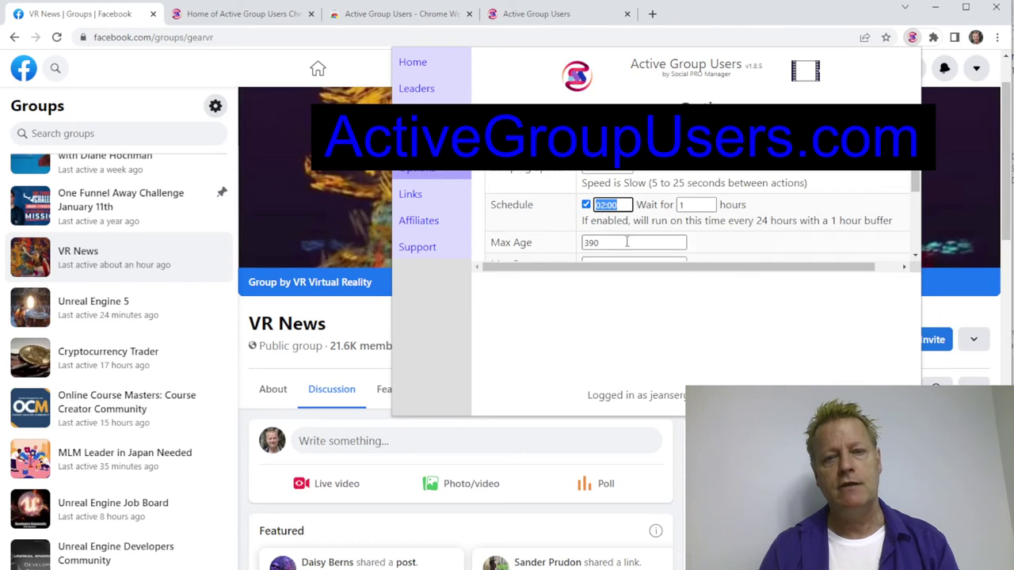
{"action": "scroll", "coordinate": [739, 236], "scroll_direction": "down", "scroll_amount": 2}
{"action": "scroll", "coordinate": [745, 238], "scroll_direction": "up", "scroll_amount": 2}
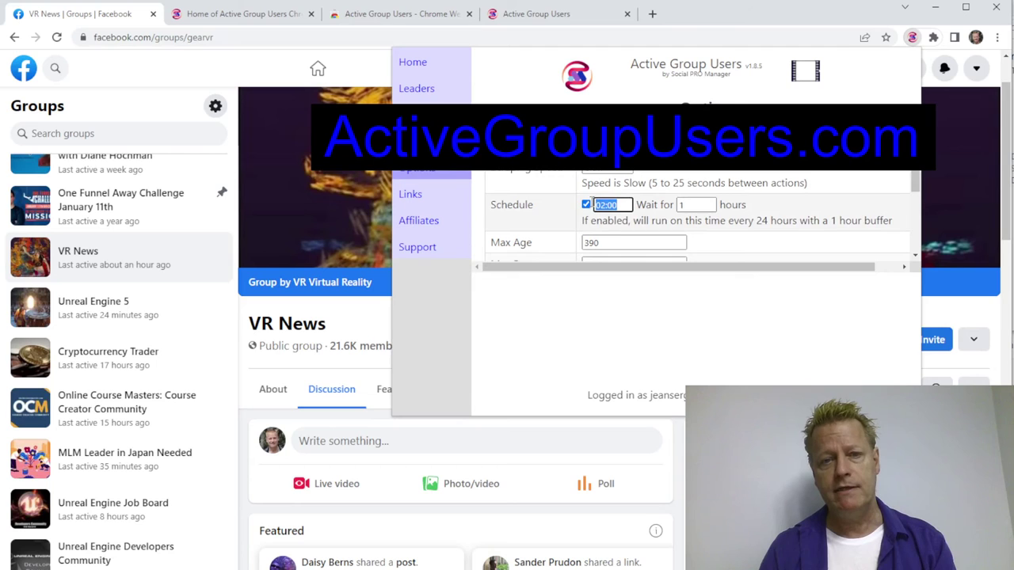
{"action": "left_click", "coordinate": [614, 173]}
{"action": "left_click_drag", "start_coordinate": [757, 183], "coordinate": [792, 183]}
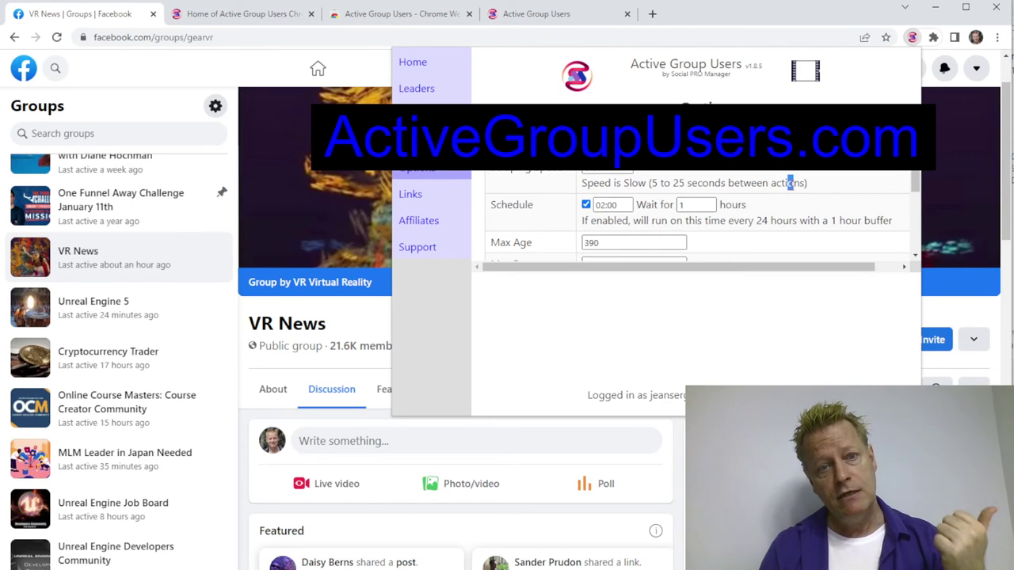
{"action": "left_click", "coordinate": [412, 63]}
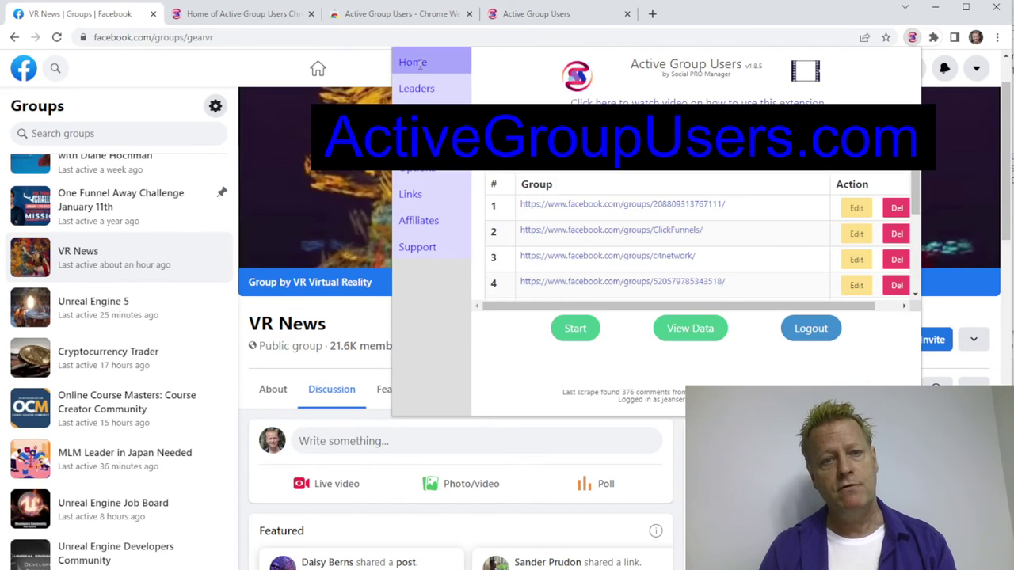
Step: Start the extension's group scraping, look at the group pages it opens, and close the scraping window
{"action": "left_click", "coordinate": [579, 338]}
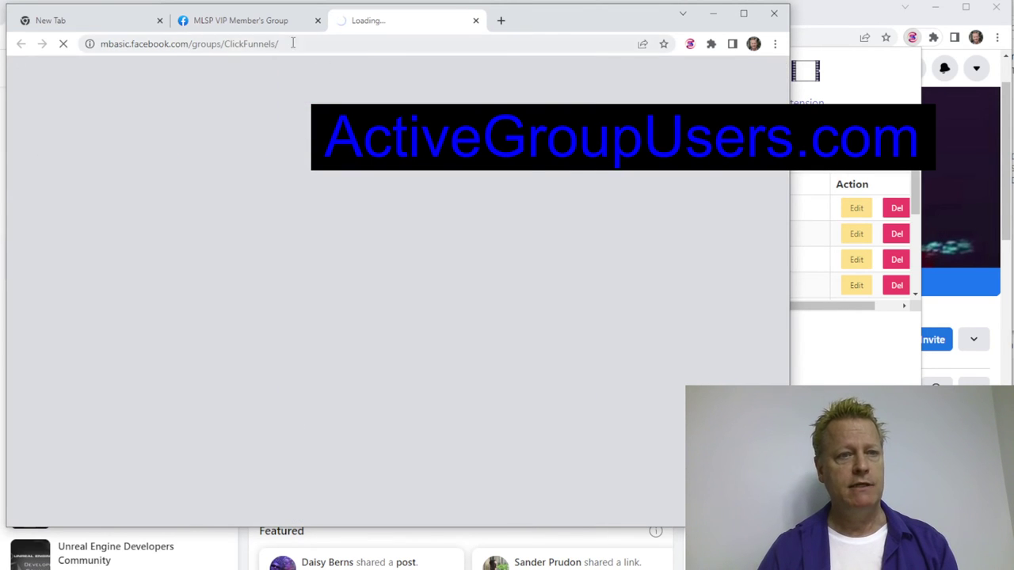
{"action": "left_click", "coordinate": [253, 24]}
{"action": "scroll", "coordinate": [385, 252], "scroll_direction": "down", "scroll_amount": 3}
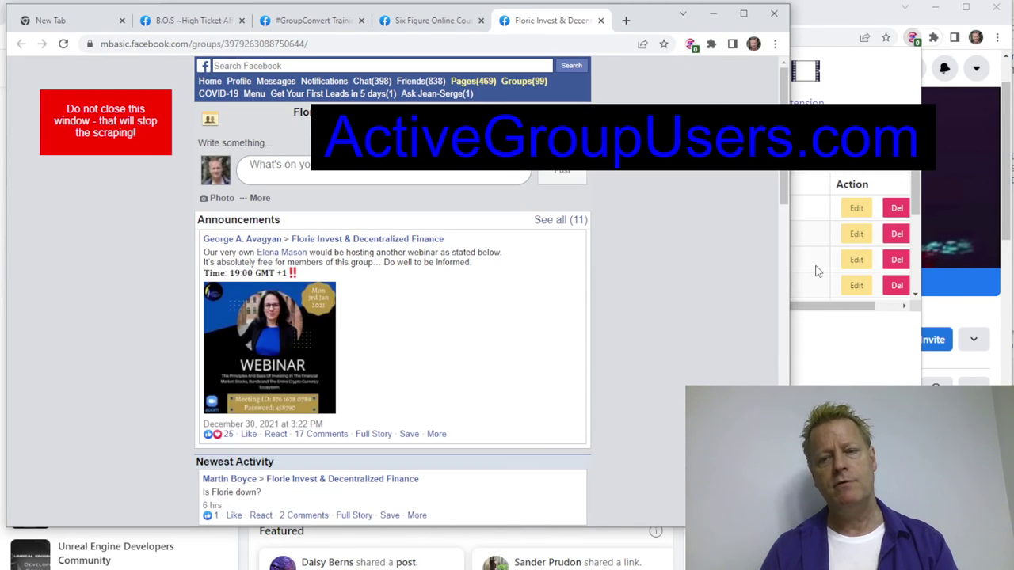
{"action": "left_click", "coordinate": [871, 360]}
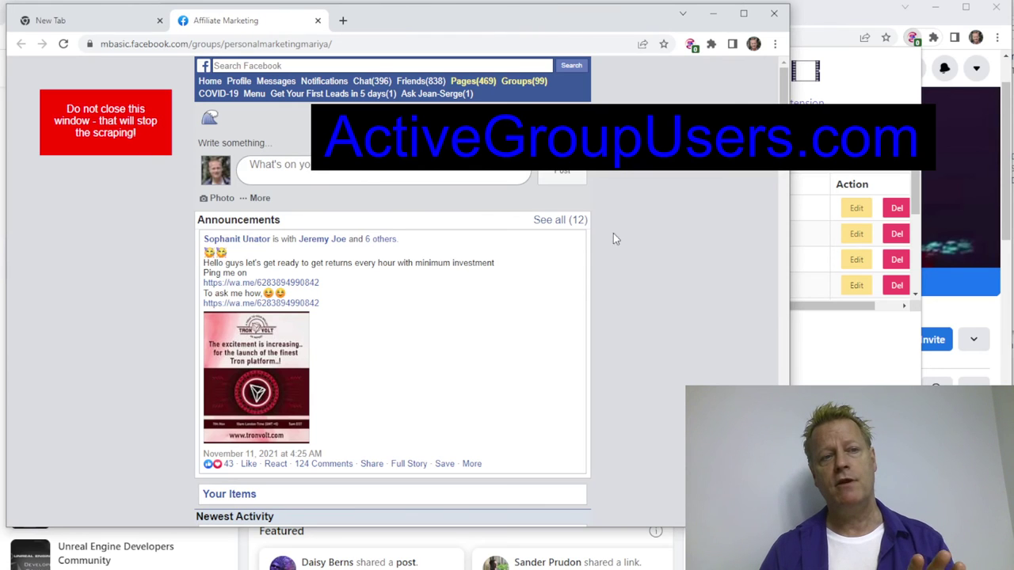
{"action": "left_click", "coordinate": [775, 15]}
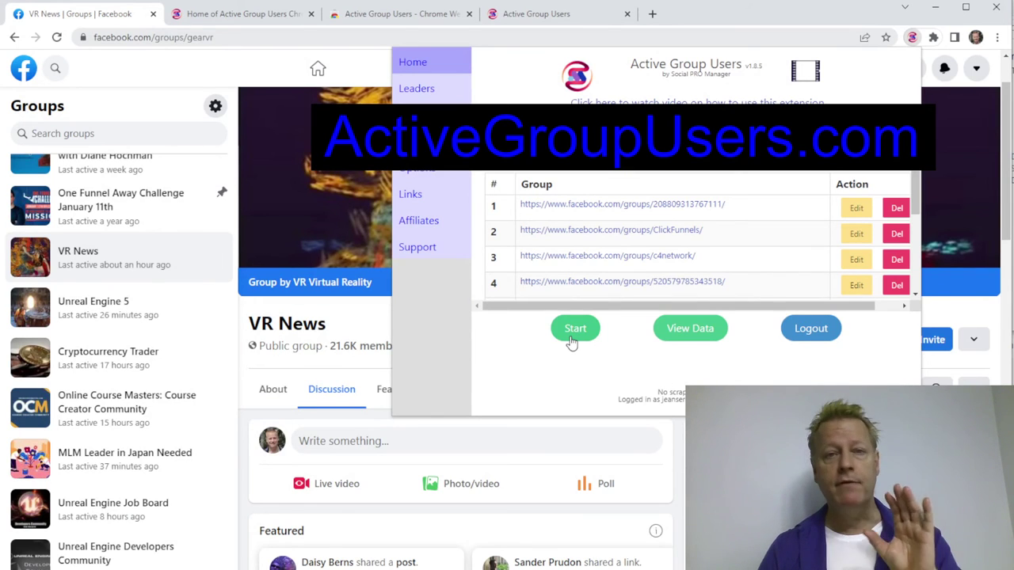
Step: Open the extension's collected data and look through the list of leads with their posts and comments
{"action": "left_click", "coordinate": [689, 329]}
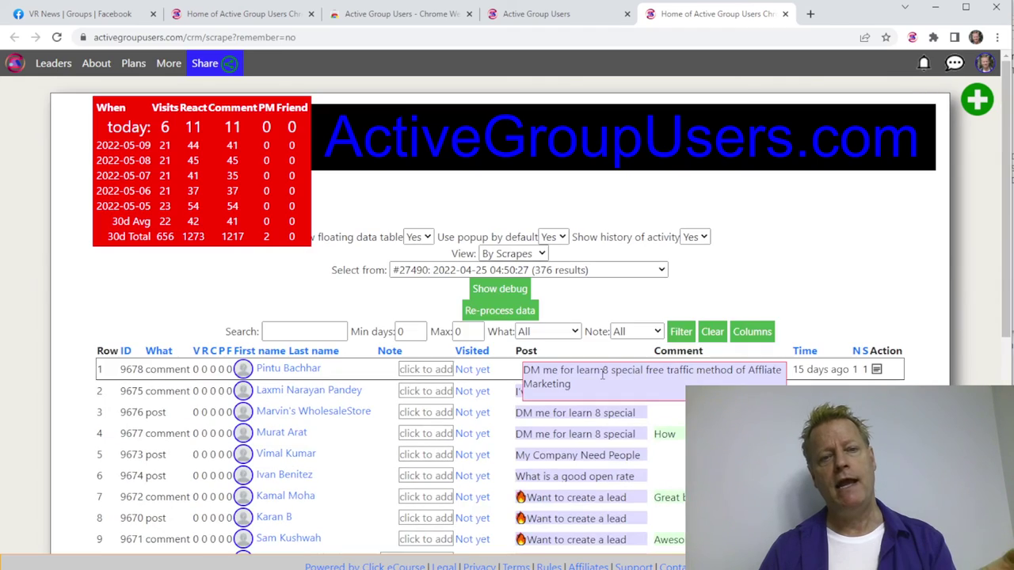
{"action": "scroll", "coordinate": [608, 366], "scroll_direction": "down", "scroll_amount": 3}
{"action": "scroll", "coordinate": [546, 364], "scroll_direction": "down", "scroll_amount": 2}
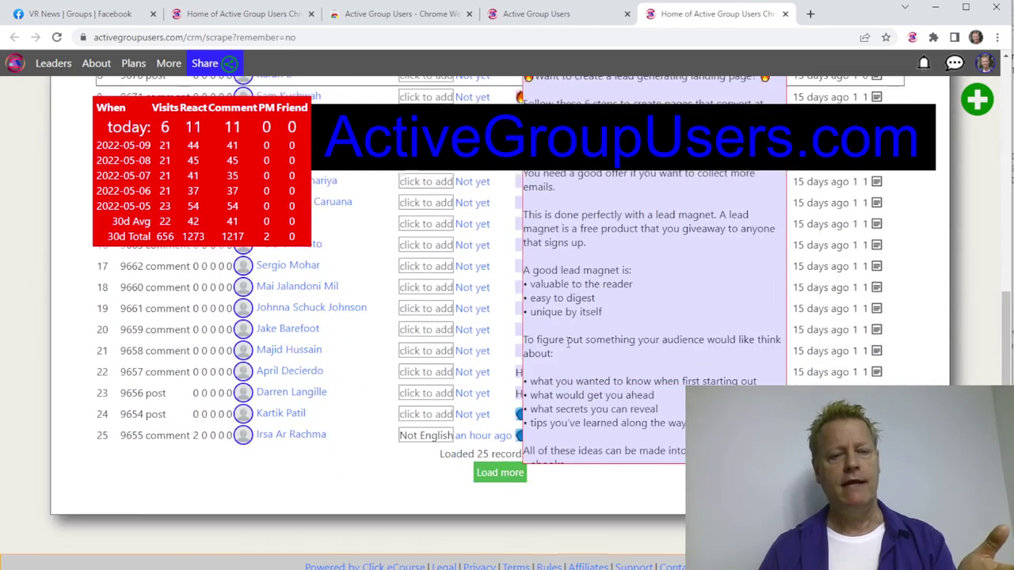
{"action": "scroll", "coordinate": [559, 336], "scroll_direction": "up", "scroll_amount": 5}
{"action": "scroll", "coordinate": [675, 378], "scroll_direction": "down", "scroll_amount": 3}
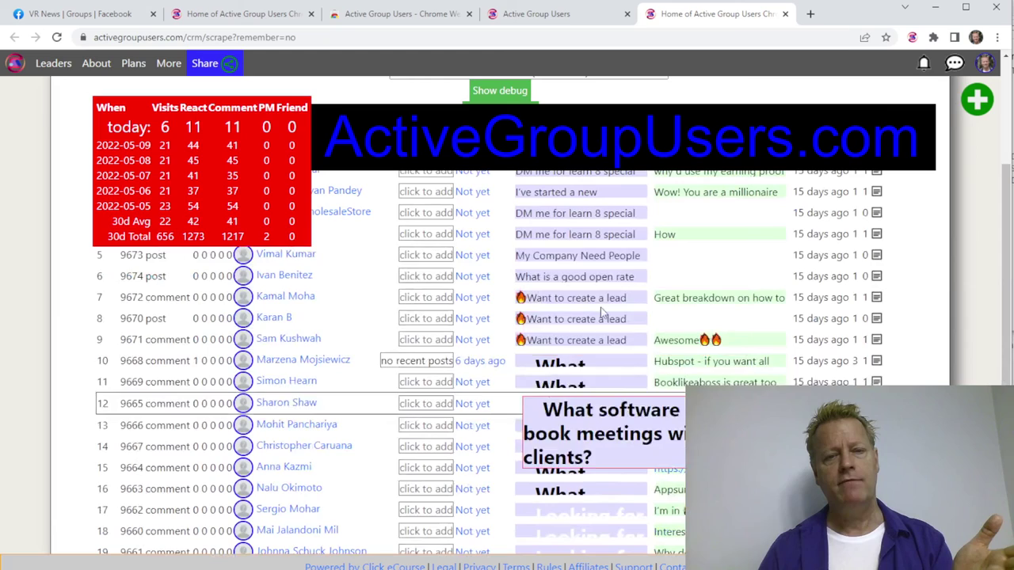
{"action": "scroll", "coordinate": [676, 378], "scroll_direction": "up", "scroll_amount": 3}
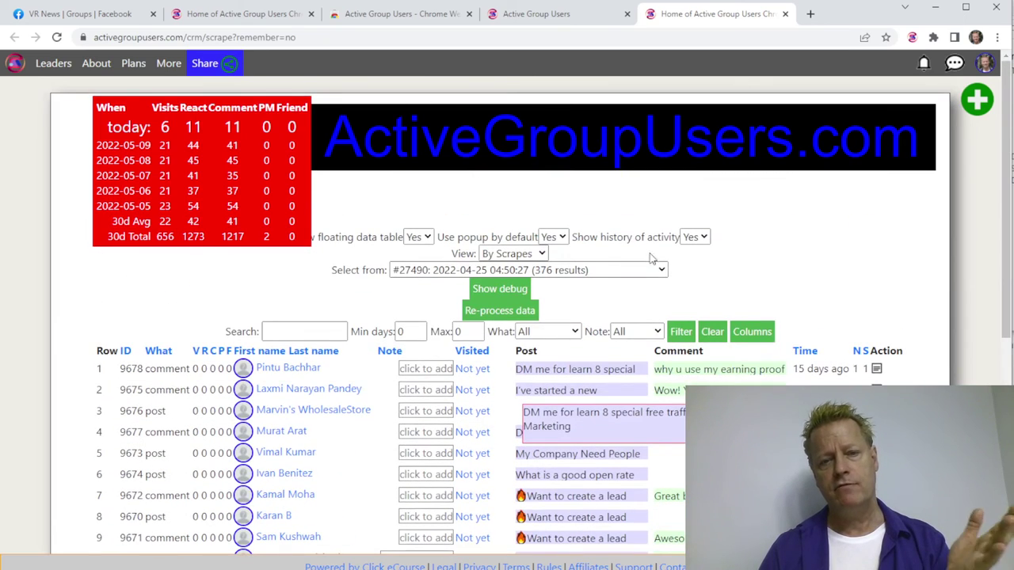
Step: Review the available scrapes and the By Scrapes and All contacts view options, leaving both selections as they are
{"action": "left_click", "coordinate": [660, 271]}
{"action": "scroll", "coordinate": [584, 436], "scroll_direction": "down", "scroll_amount": 10}
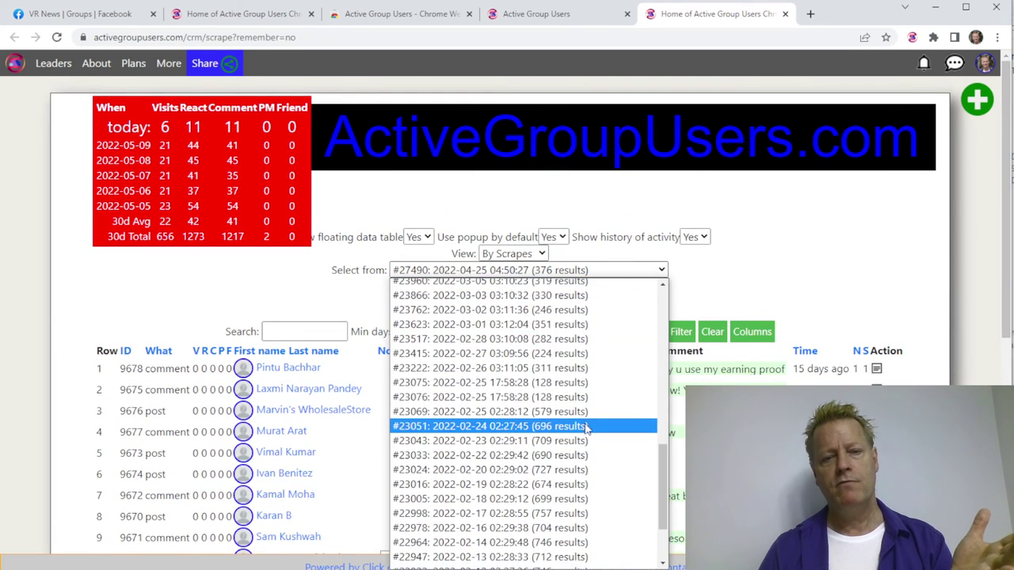
{"action": "scroll", "coordinate": [578, 435], "scroll_direction": "up", "scroll_amount": 10}
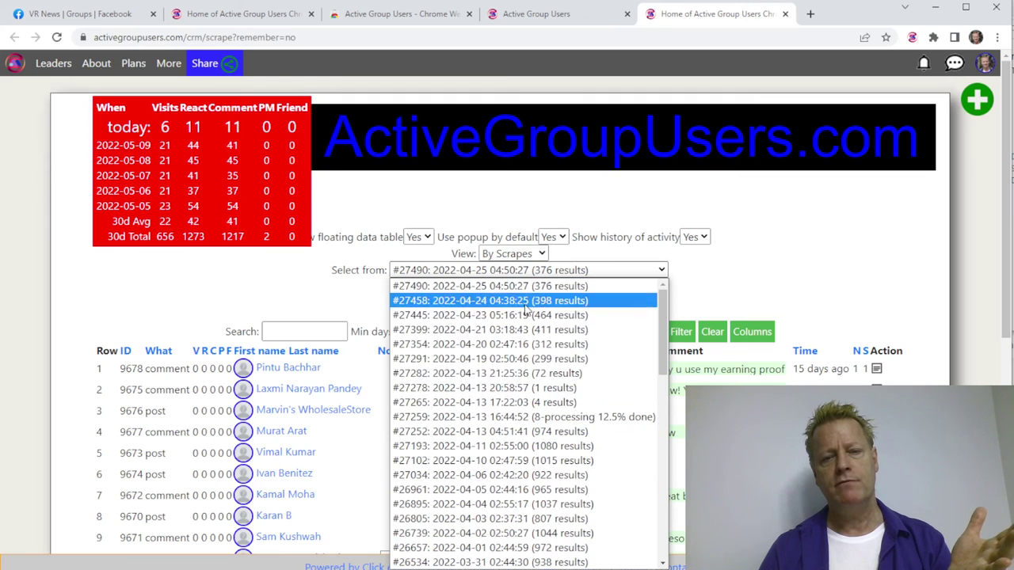
{"action": "left_click", "coordinate": [722, 275]}
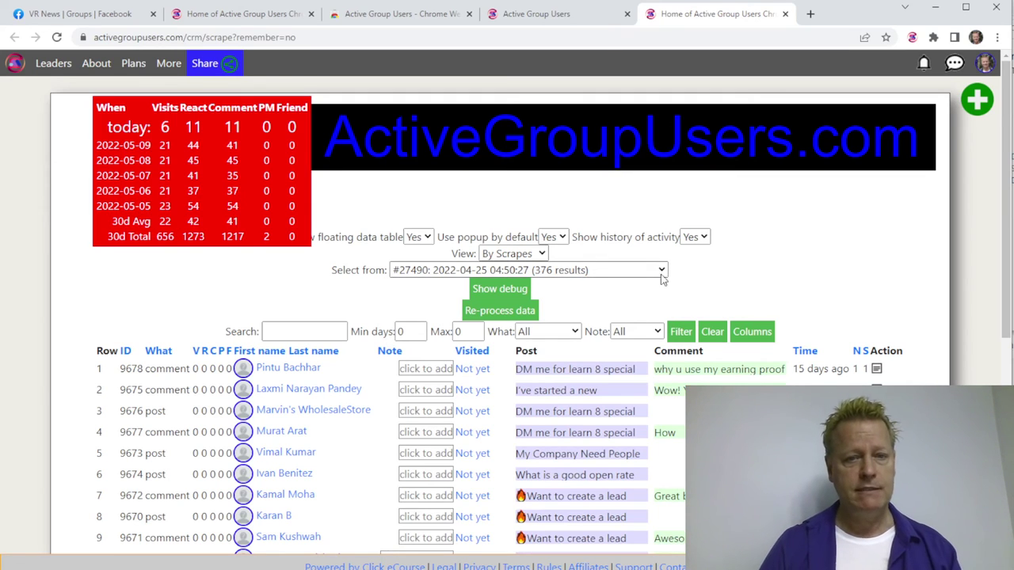
{"action": "left_click", "coordinate": [520, 253]}
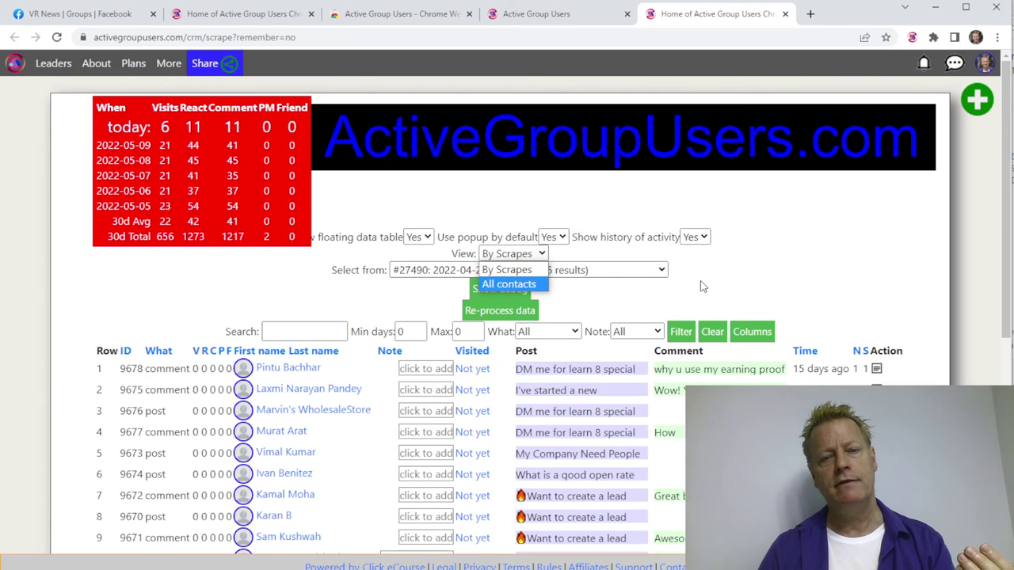
{"action": "left_click", "coordinate": [737, 283]}
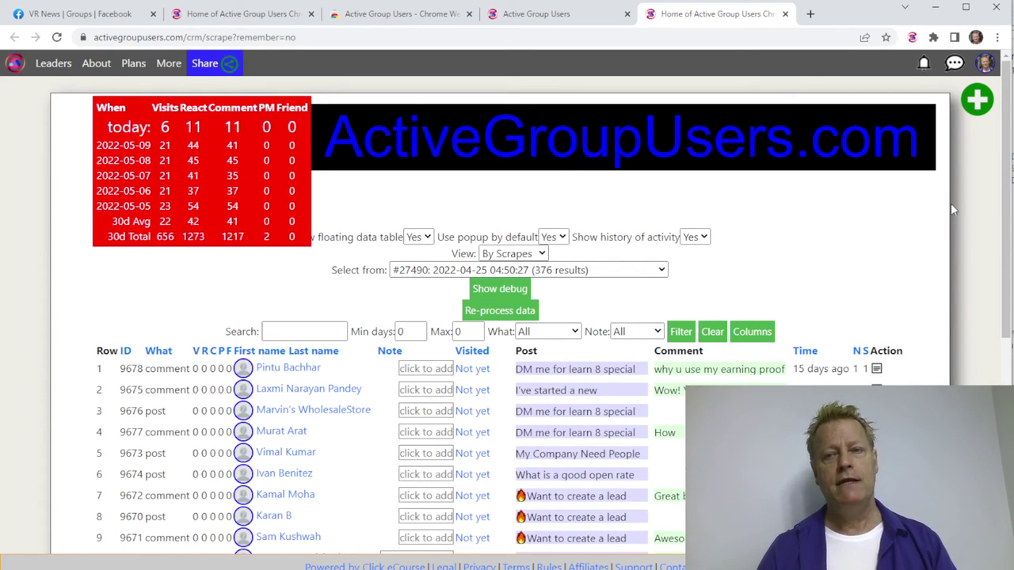
Step: Switch to the Notepad lead notes and highlight the lead stage names under point 2 and the first two engagement items under point 1
{"action": "mouse_move", "coordinate": [529, 372]}
{"action": "key", "text": "alt+Tab"}
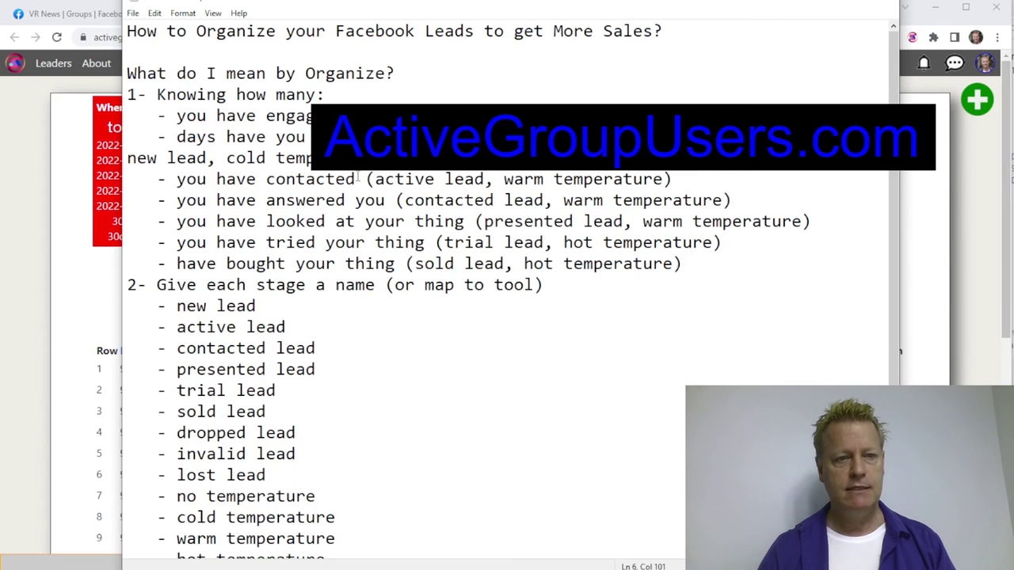
{"action": "left_click_drag", "start_coordinate": [213, 306], "coordinate": [315, 448]}
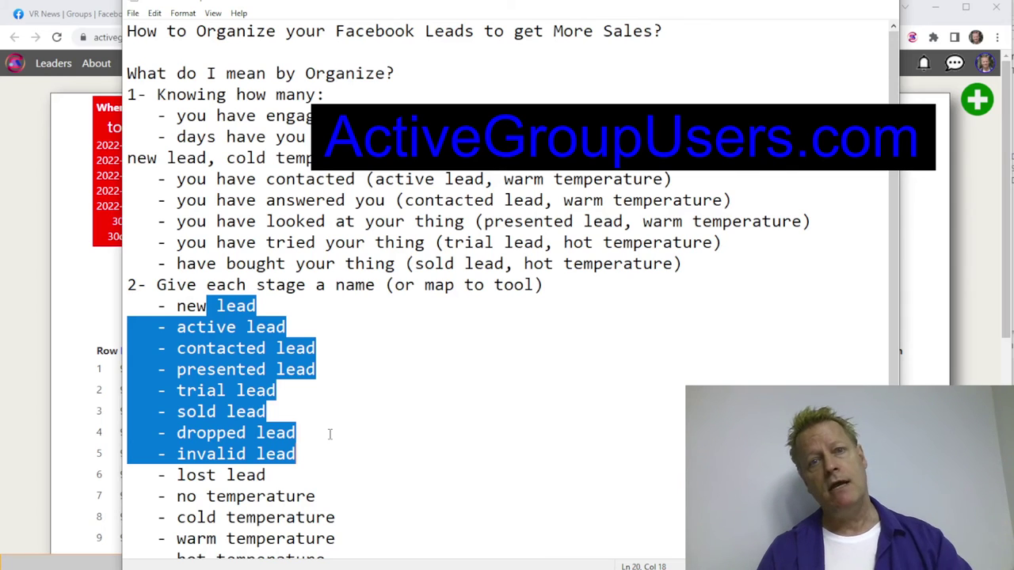
{"action": "left_click", "coordinate": [358, 328]}
{"action": "left_click_drag", "start_coordinate": [168, 115], "coordinate": [503, 137]}
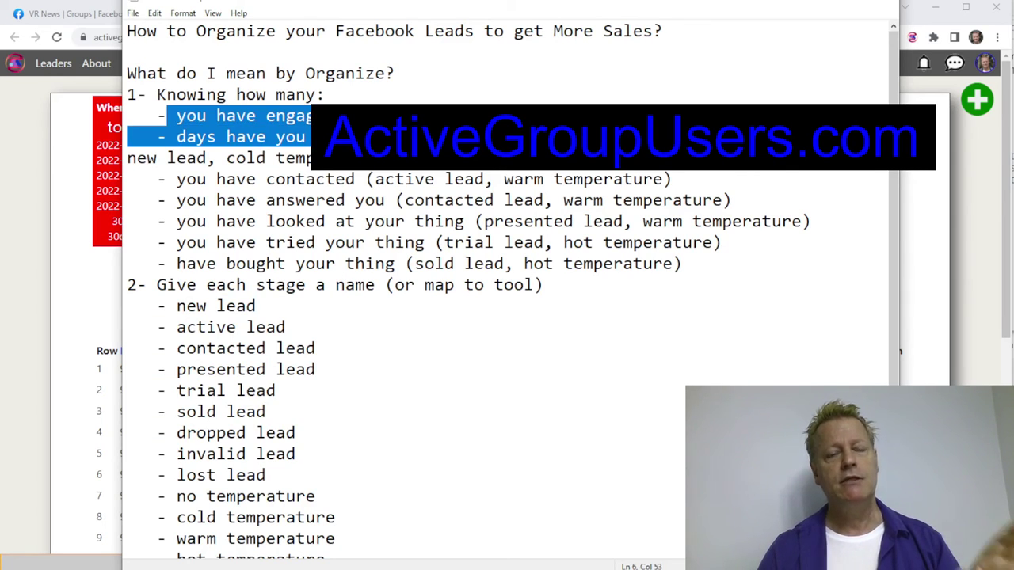
Step: Add the line "3- Have a process you follow every day" at the end of the notes
{"action": "scroll", "coordinate": [544, 319], "scroll_direction": "down", "scroll_amount": 1}
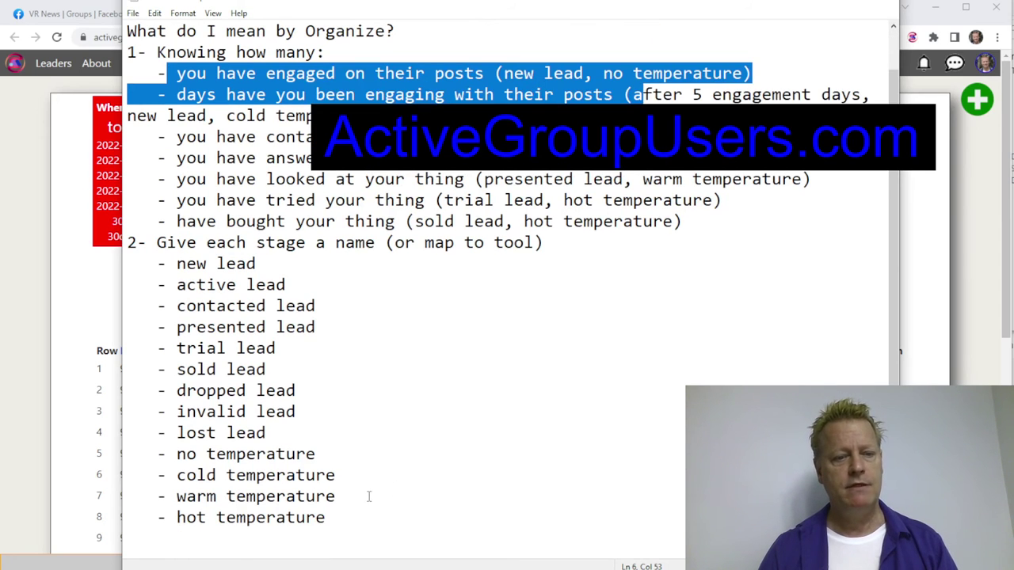
{"action": "left_click", "coordinate": [328, 534]}
{"action": "type", "text": "3- "}
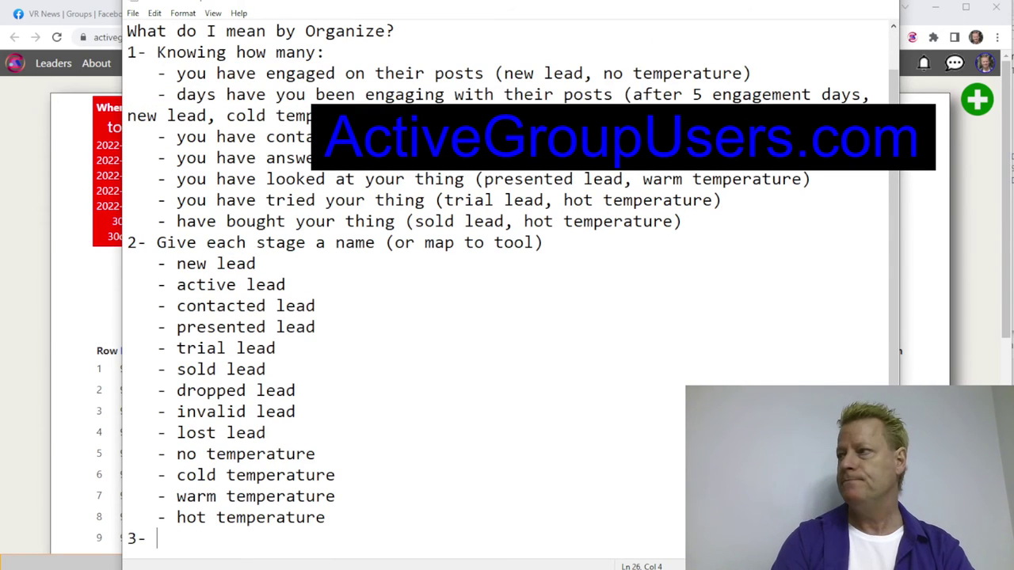
{"action": "type", "text": "Hvae"}
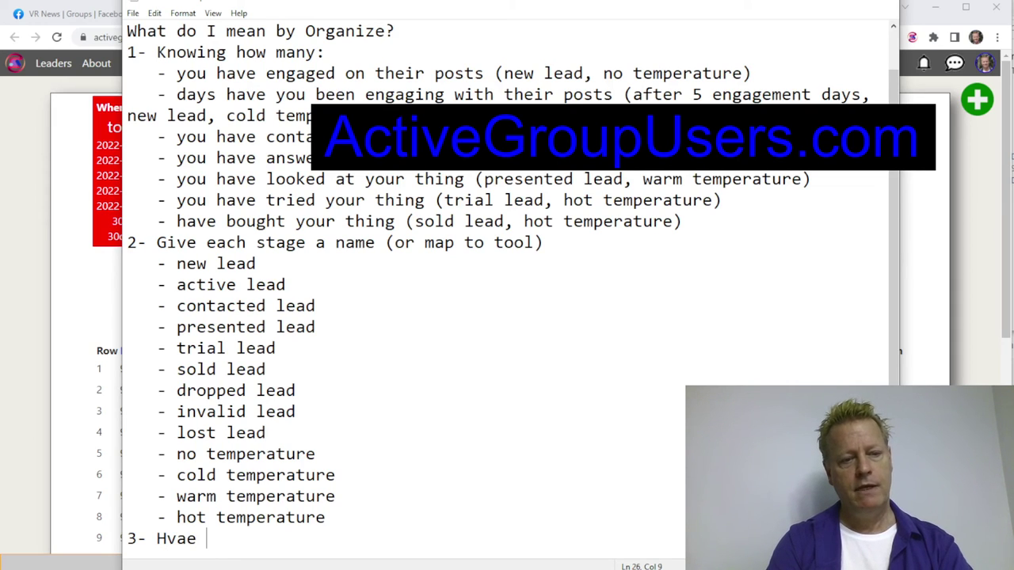
{"action": "key", "text": "BackSpace"}
{"action": "key", "text": "BackSpace"}
{"action": "key", "text": "BackSpace"}
{"action": "type", "text": "ave a pr"}
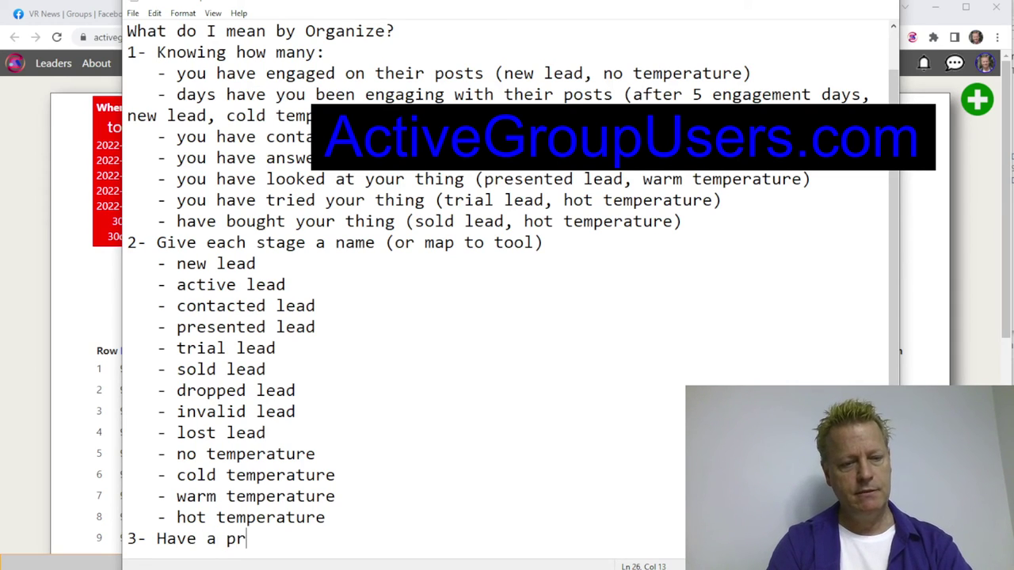
{"action": "type", "text": "ocess "}
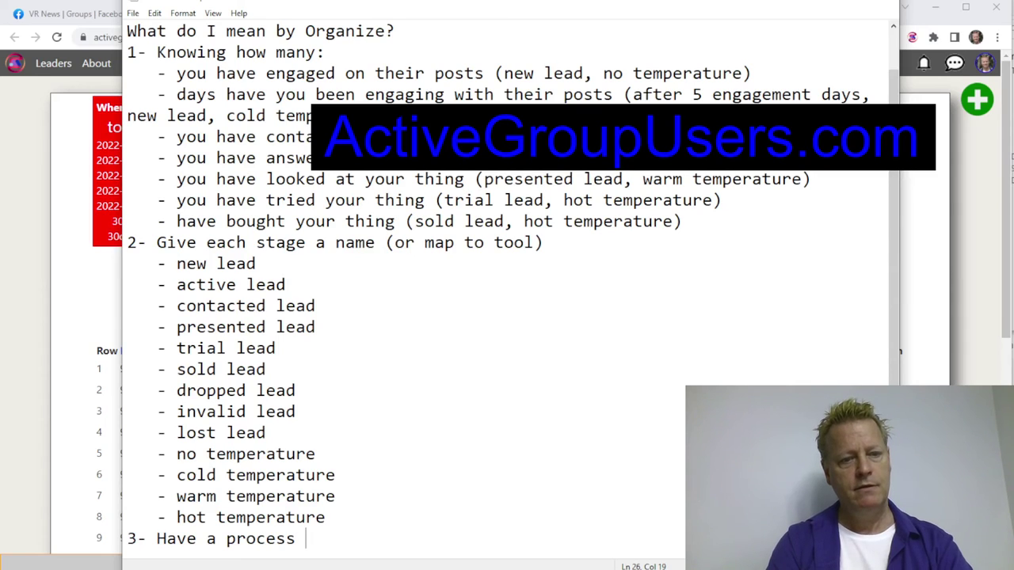
{"action": "type", "text": "you follow every fa"}
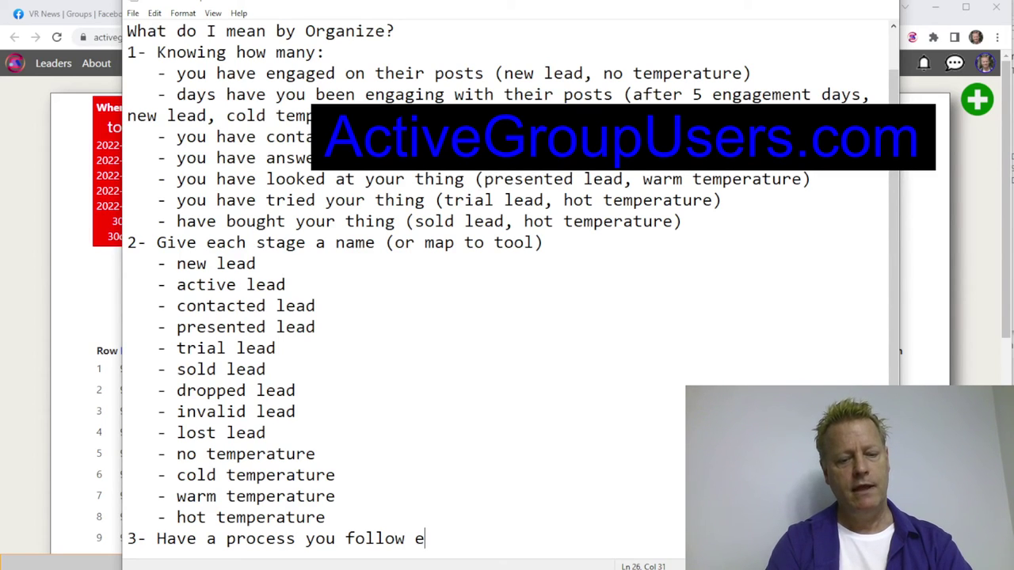
{"action": "key", "text": "BackSpace"}
{"action": "key", "text": "BackSpace"}
{"action": "type", "text": "day"}
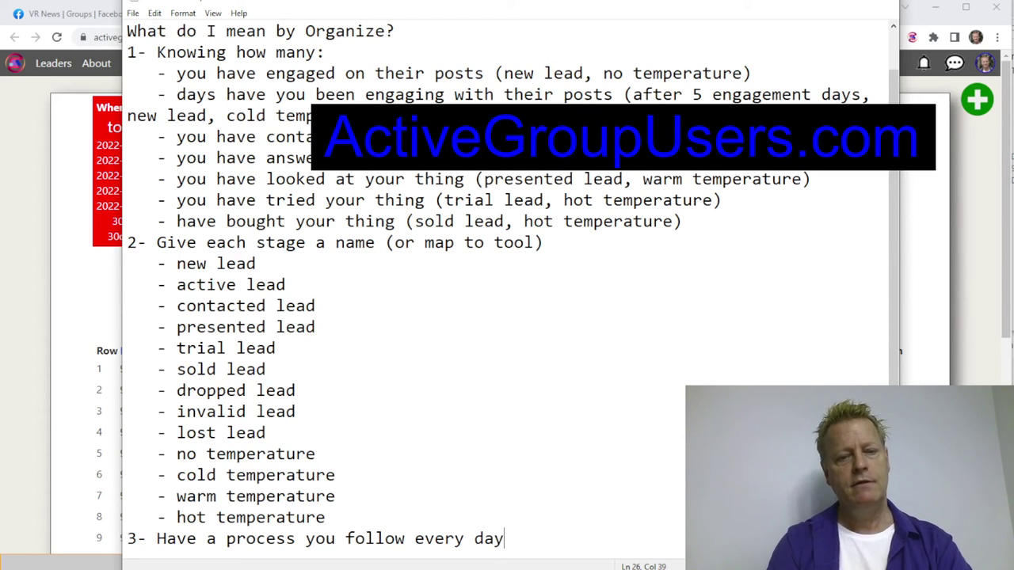
Step: Under point 3, add the indented item "- Engage on 20 profiles that I engaged with already 6-"
{"action": "key", "text": "Return"}
{"action": "type", "text": "- Engage on "}
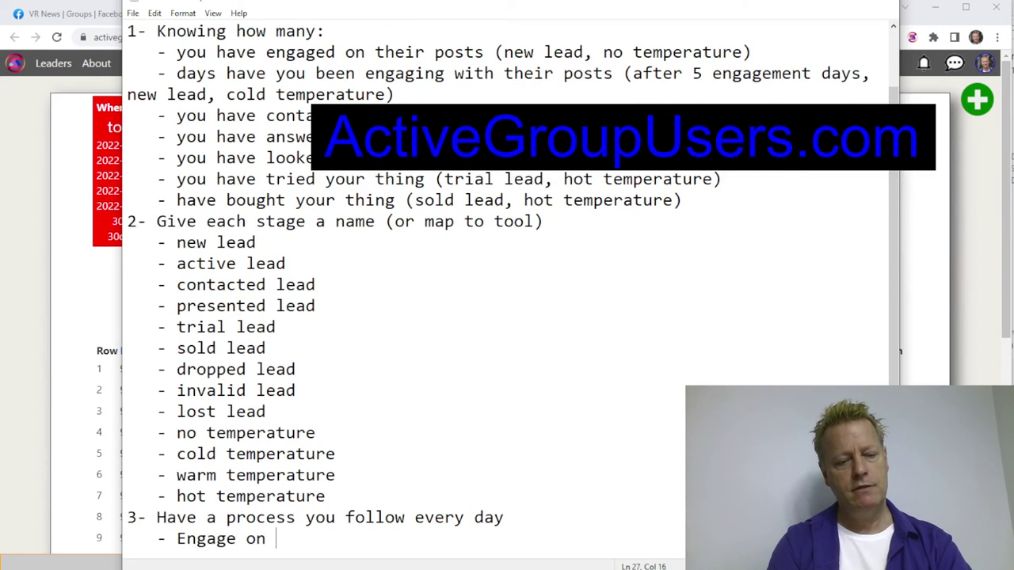
{"action": "type", "text": "20"}
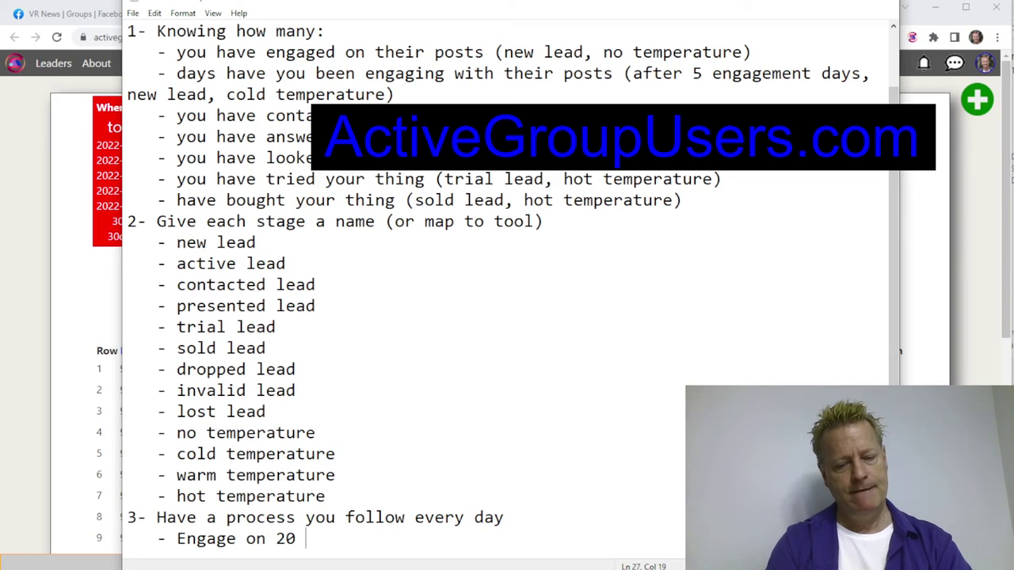
{"action": "type", "text": " profiles"}
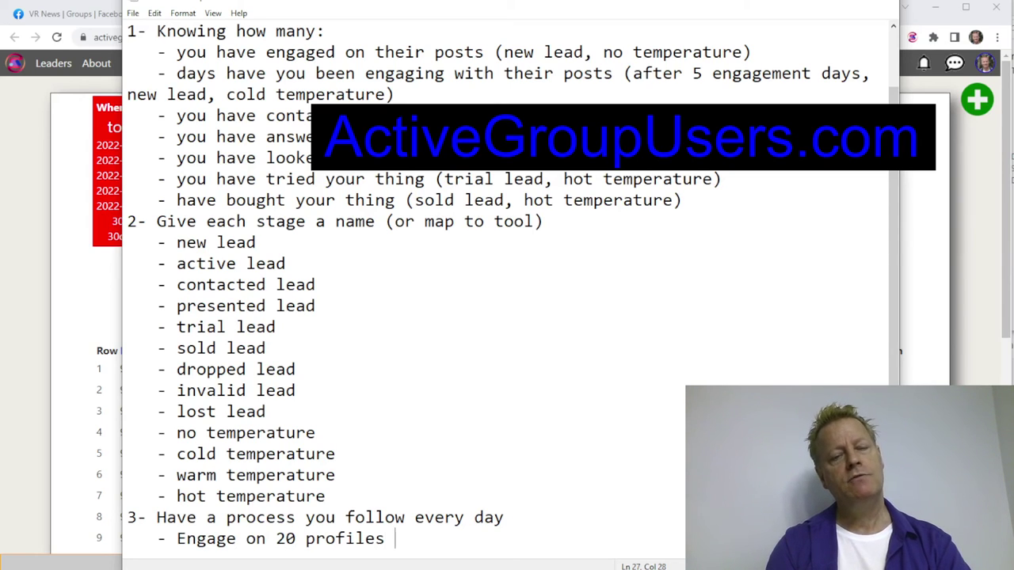
{"action": "type", "text": " that "}
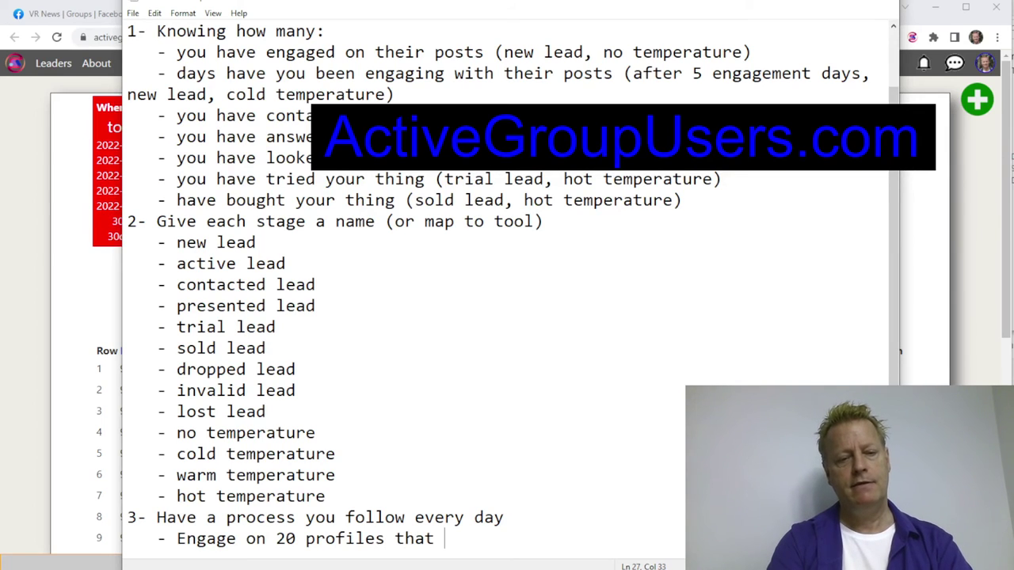
{"action": "type", "text": "I engagem"}
{"action": "key", "text": "BackSpace"}
{"action": "type", "text": "ed"}
{"action": "key", "text": "BackSpace"}
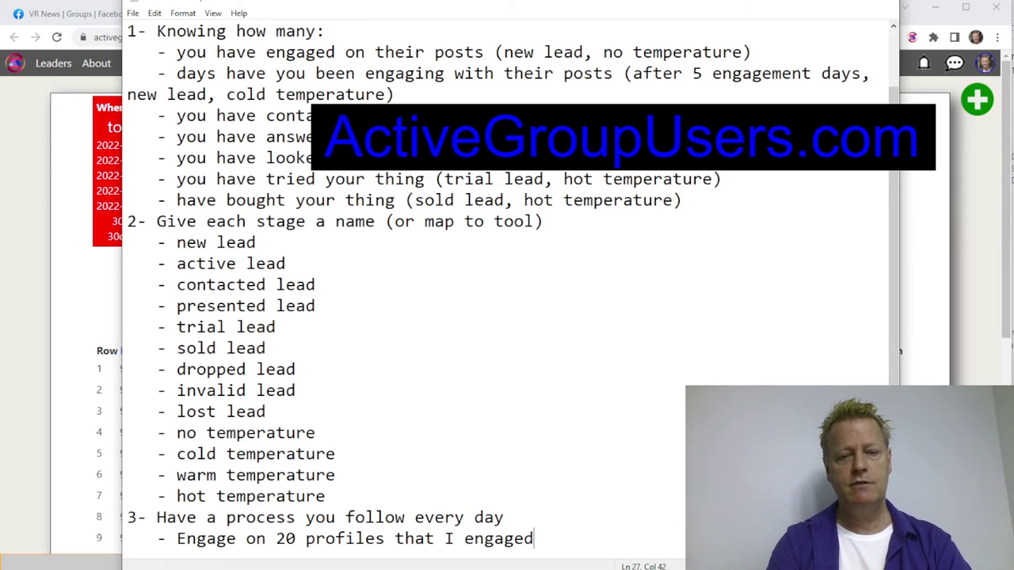
{"action": "type", "text": "with already i"}
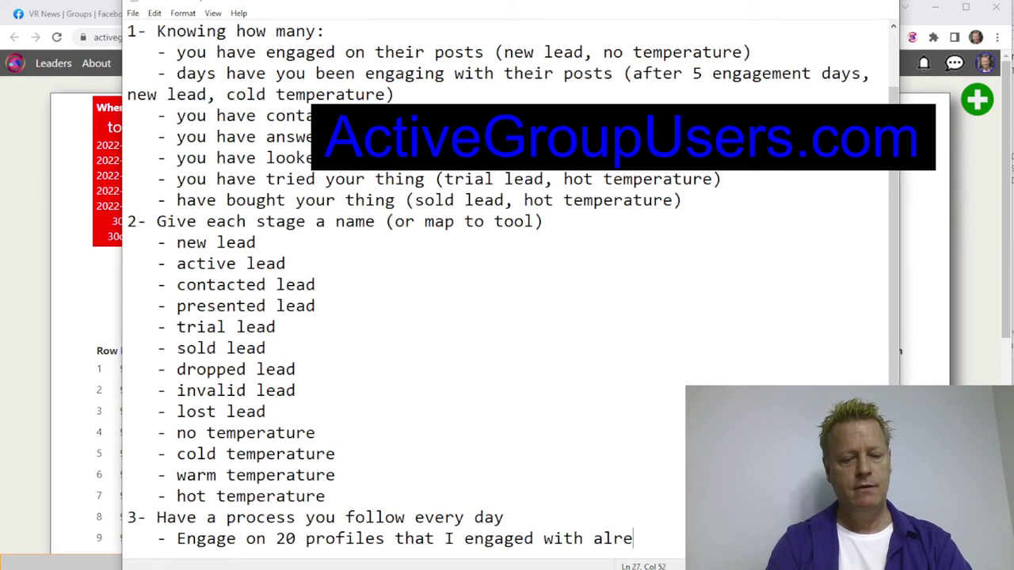
{"action": "key", "text": "BackSpace"}
{"action": "key", "text": "BackSpace"}
{"action": "key", "text": "BackSpace"}
{"action": "type", "text": "6-"}
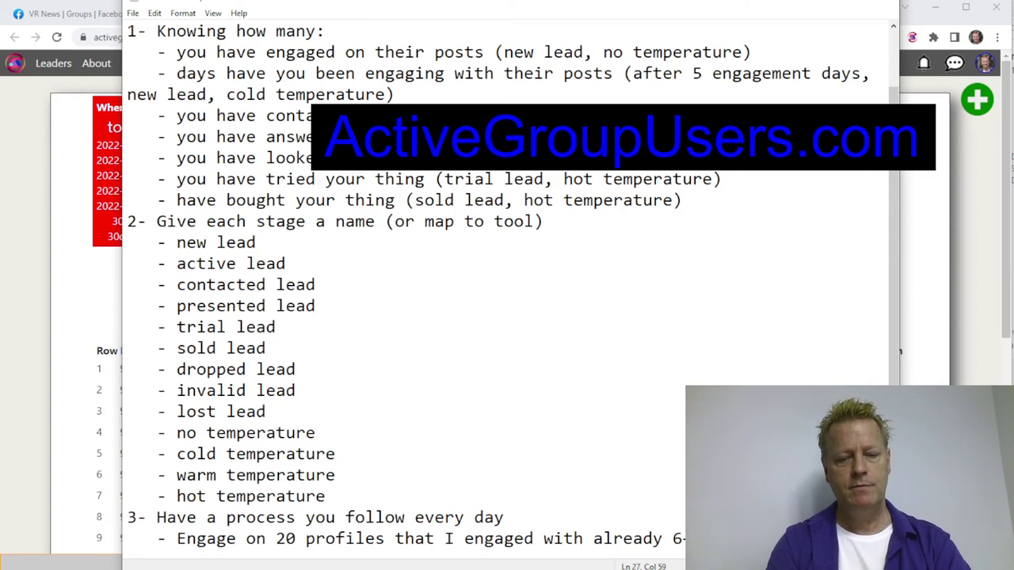
Step: Add the indented item "- Engage on 5 new profiles" and change the number of already engaged profiles in the item above to 15
{"action": "key", "text": "Return"}
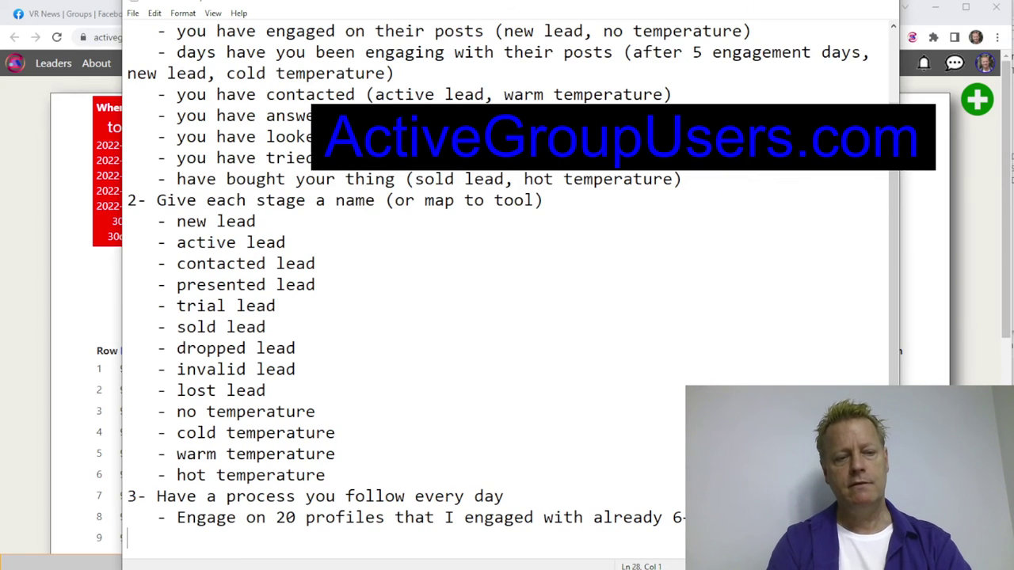
{"action": "type", "text": "- En"}
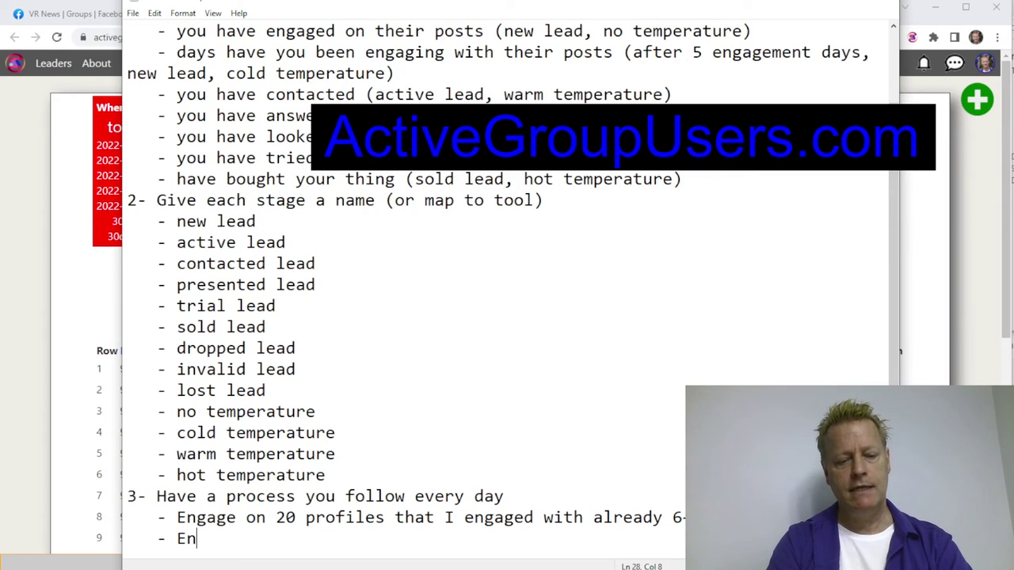
{"action": "type", "text": "gage on"}
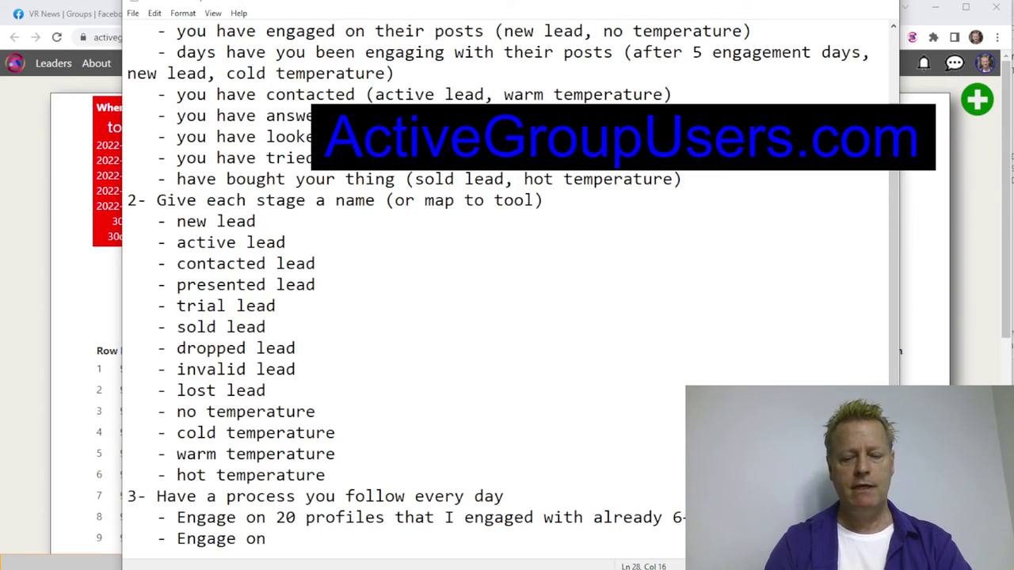
{"action": "key", "text": "shift+Right"}
{"action": "key", "text": "shift+Right"}
{"action": "type", "text": "15"}
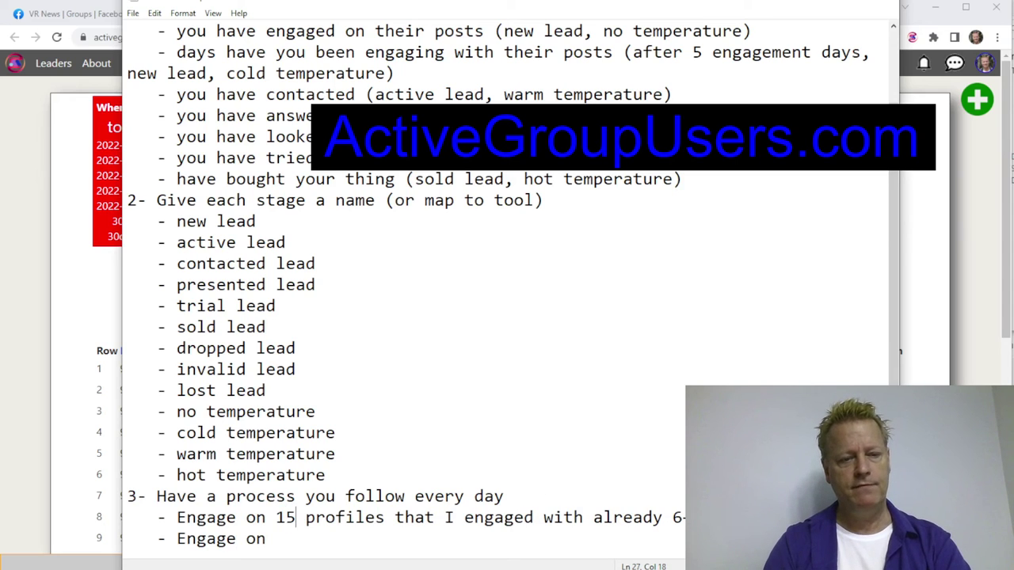
{"action": "key", "text": "Down"}
{"action": "type", "text": "5 new profiles"}
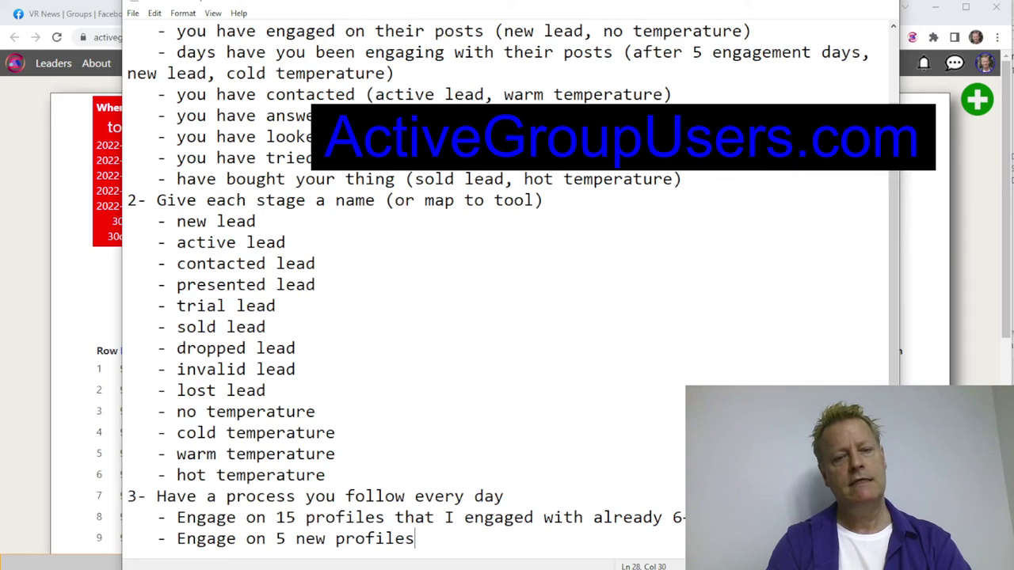
Step: Complete the 5 new profiles item with "that I never engaged on" and add the item "- Send 5 messages to profiles I engaged with at least"
{"action": "type", "text": " that I never engaged on"}
{"action": "key", "text": "Return"}
{"action": "type", "text": "- Send "}
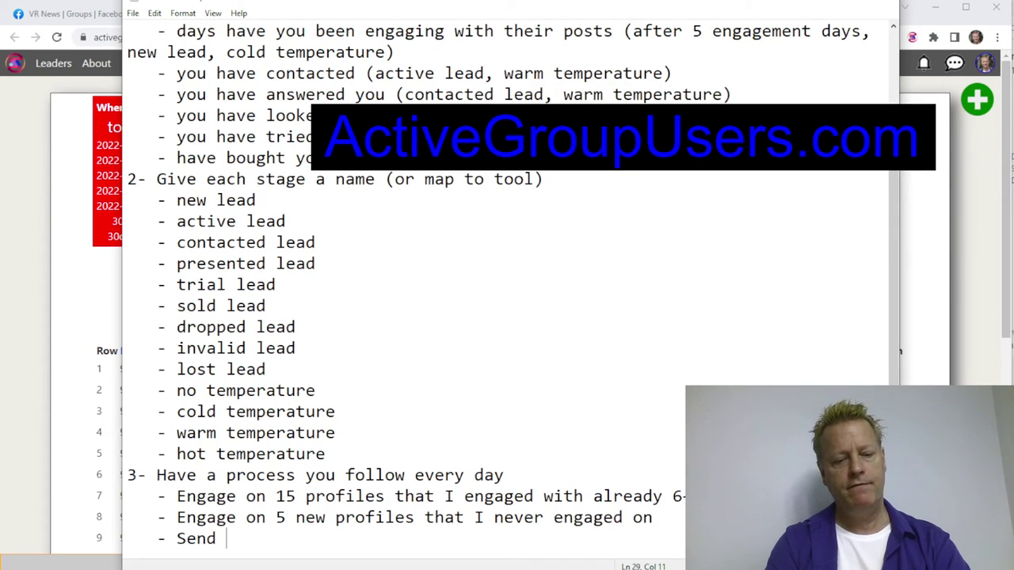
{"action": "type", "text": "5 messages t"}
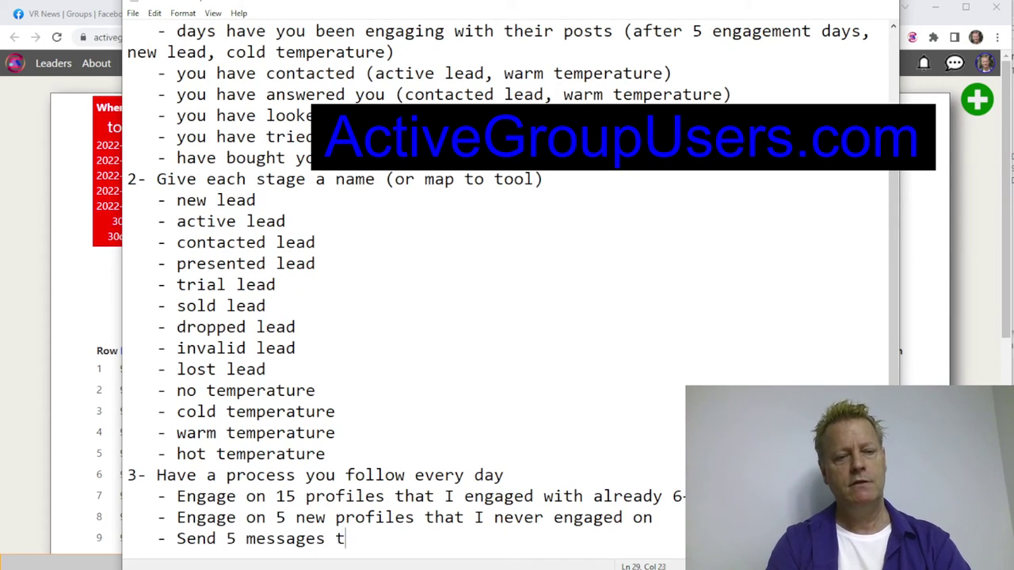
{"action": "type", "text": "o profiles I "}
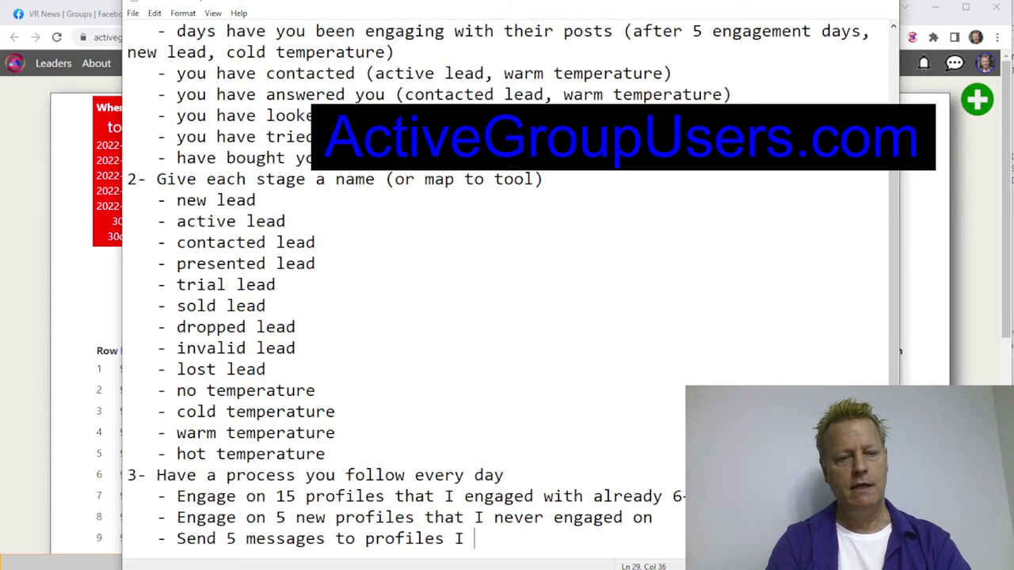
{"action": "type", "text": "engagem"}
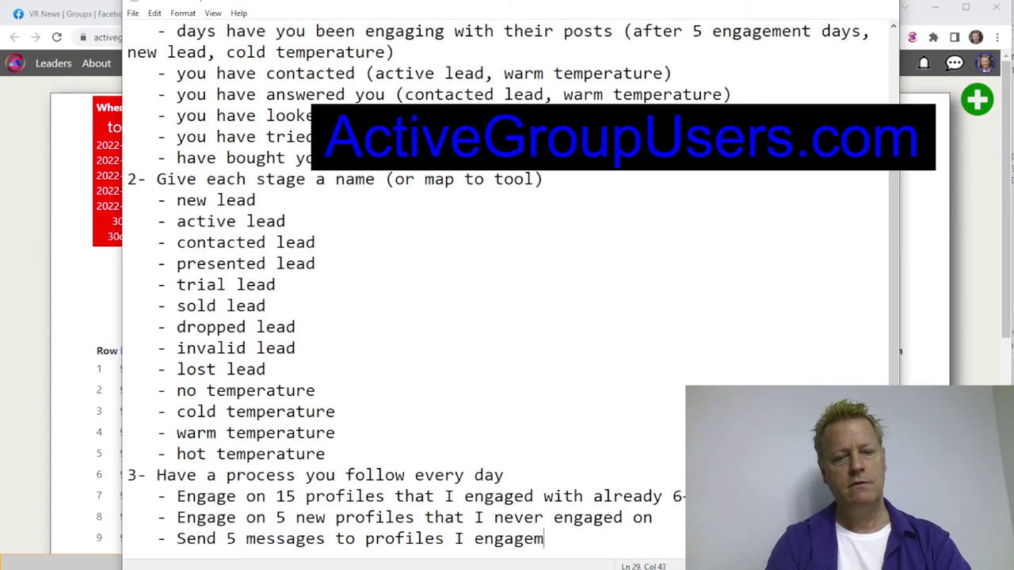
{"action": "key", "text": "BackSpace"}
{"action": "type", "text": "d with at least"}
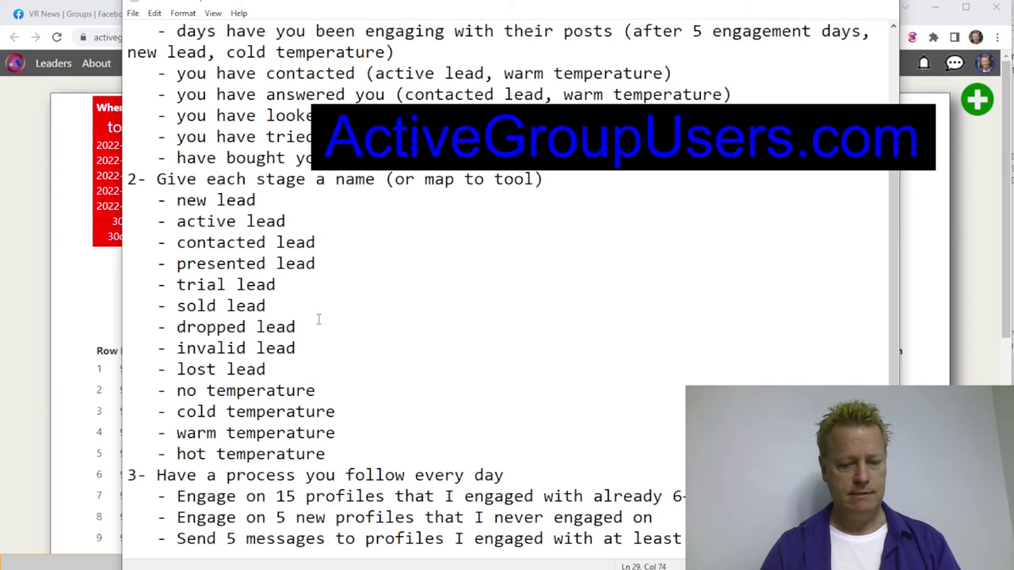
{"action": "key", "text": "Return"}
Step: Switch to the Active Group Users CRM, change the view to All contacts, and sort the contacts by visits in descending order
{"action": "left_click", "coordinate": [68, 297]}
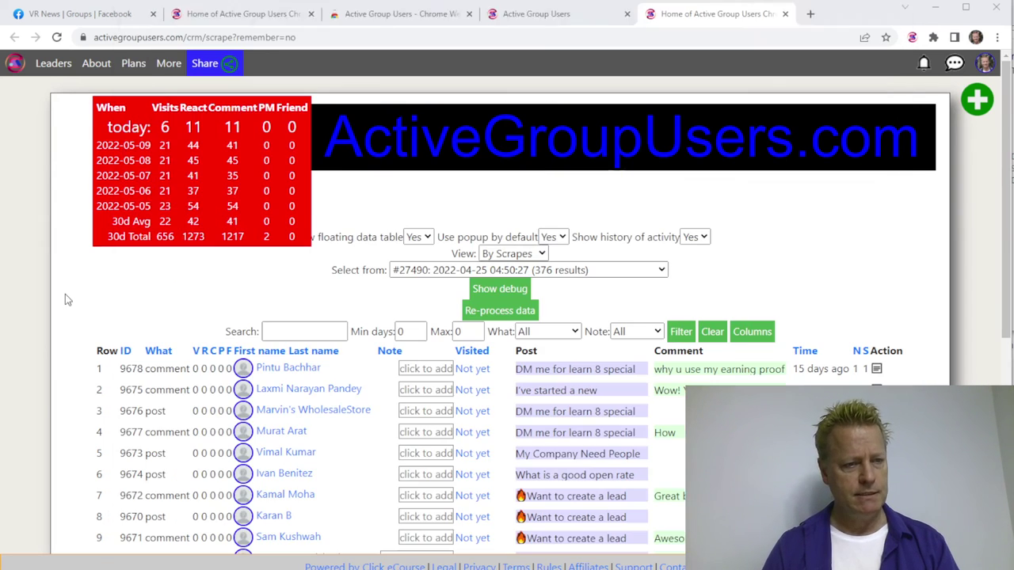
{"action": "left_click", "coordinate": [513, 254]}
{"action": "left_click", "coordinate": [507, 281]}
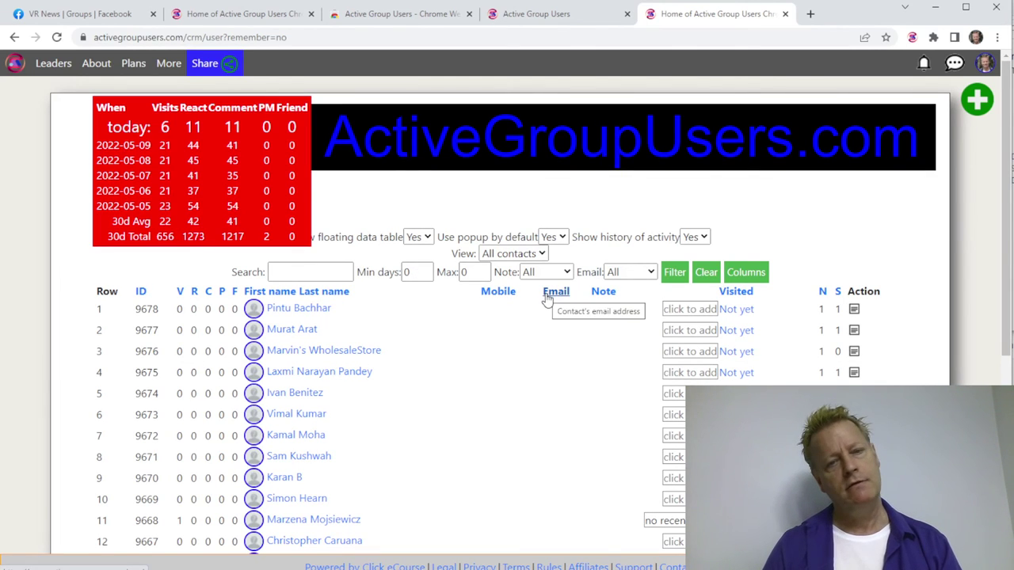
{"action": "left_click", "coordinate": [417, 273]}
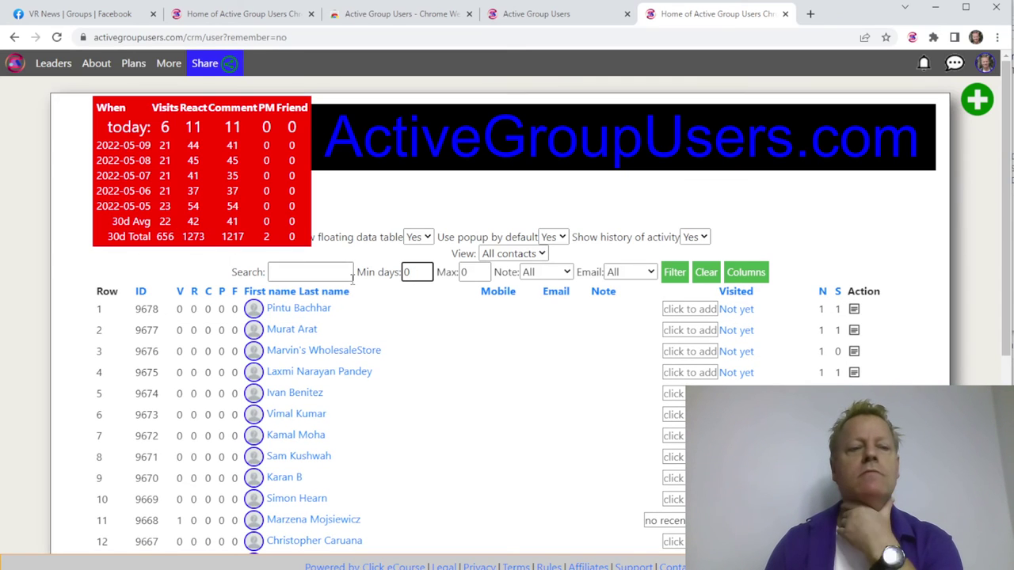
{"action": "key", "text": "Return"}
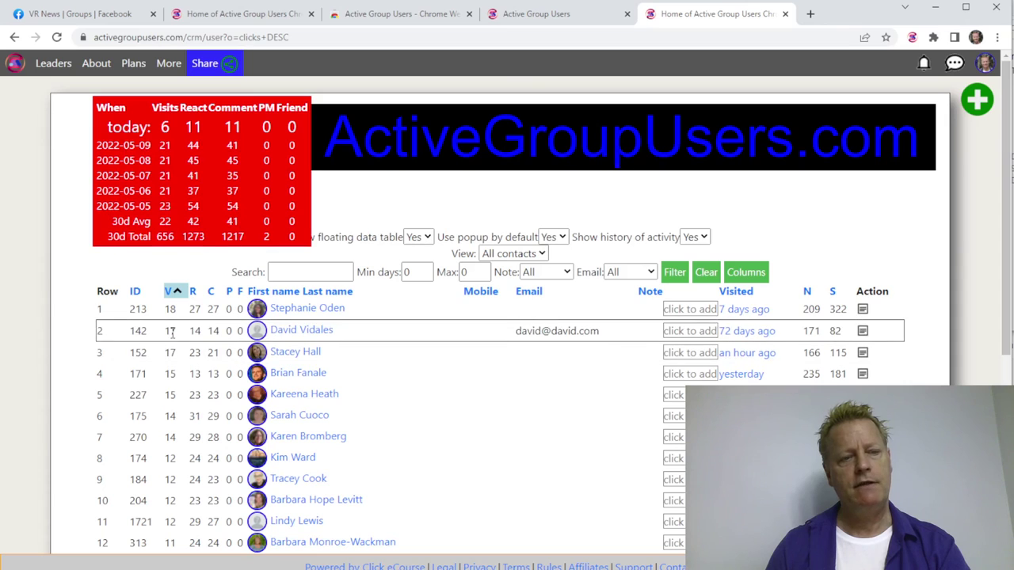
Step: Examine the contacts sorted by visits, comparing their visit, reaction, comment and private message counts and last visited dates
{"action": "scroll", "coordinate": [169, 393], "scroll_direction": "down", "scroll_amount": 3}
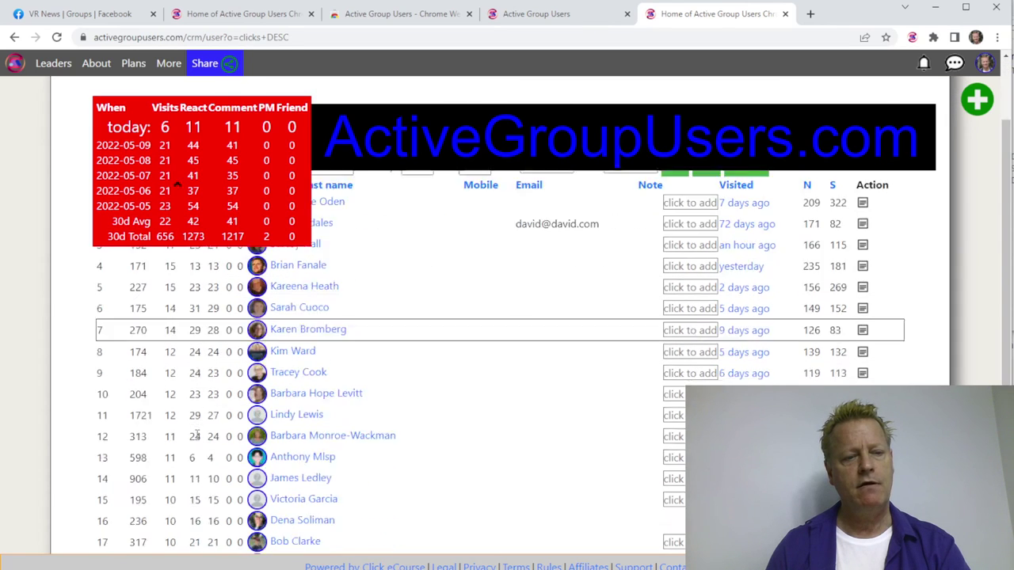
{"action": "scroll", "coordinate": [174, 493], "scroll_direction": "down", "scroll_amount": 2}
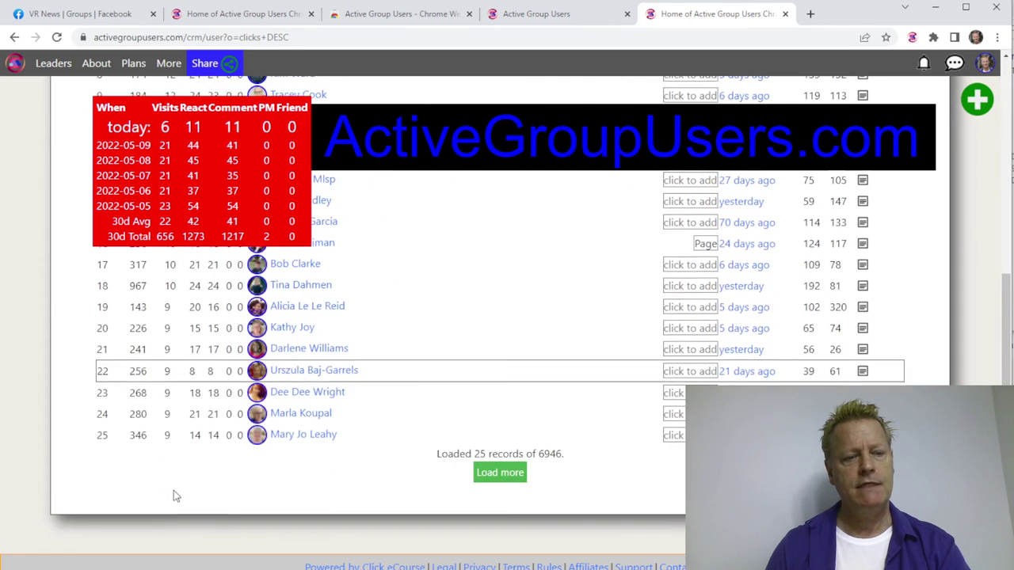
{"action": "scroll", "coordinate": [176, 317], "scroll_direction": "up", "scroll_amount": 4}
{"action": "scroll", "coordinate": [176, 292], "scroll_direction": "up", "scroll_amount": 1}
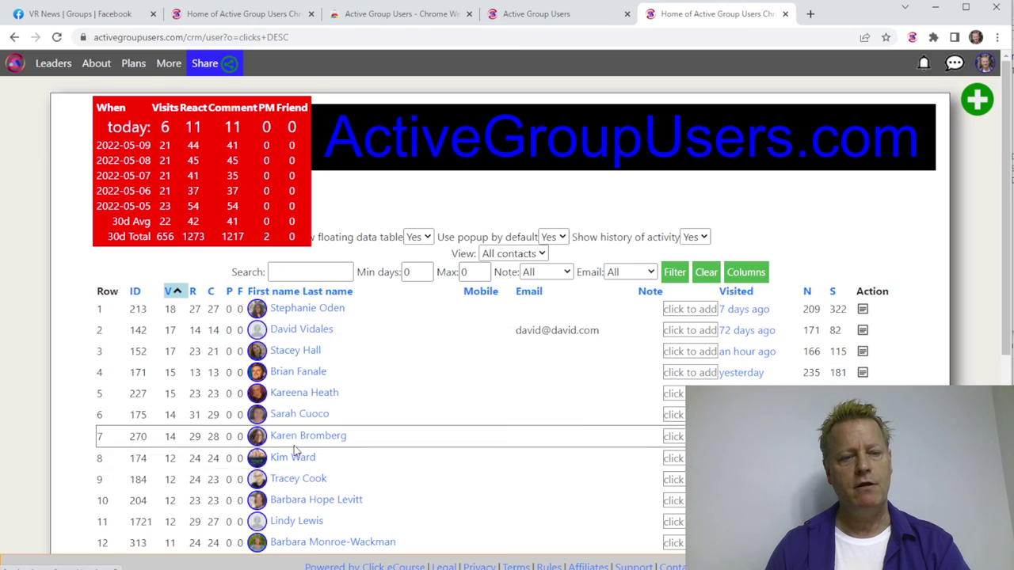
{"action": "scroll", "coordinate": [304, 500], "scroll_direction": "down", "scroll_amount": 1}
{"action": "scroll", "coordinate": [303, 501], "scroll_direction": "down", "scroll_amount": 2}
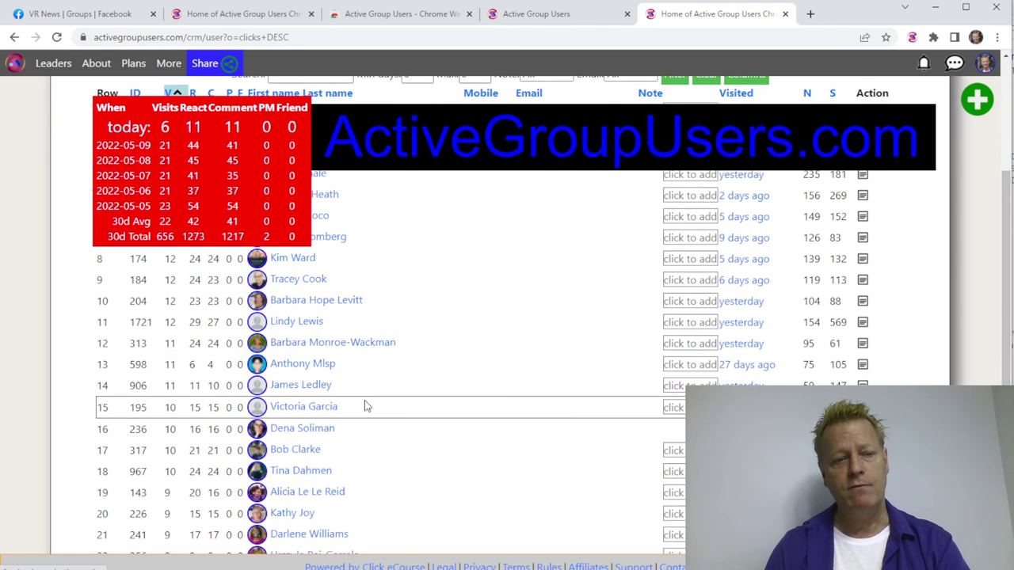
{"action": "scroll", "coordinate": [364, 404], "scroll_direction": "down", "scroll_amount": 2}
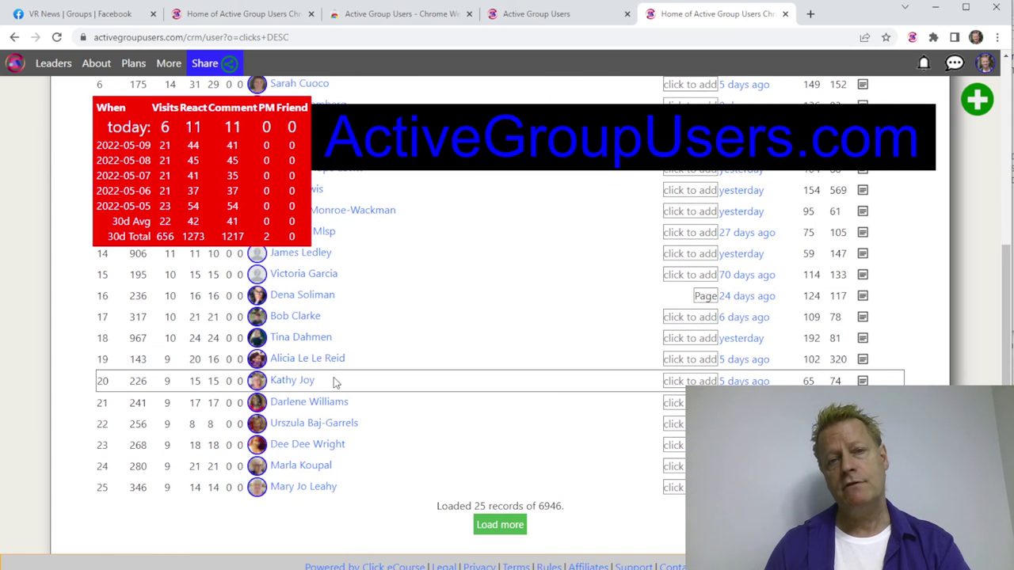
{"action": "scroll", "coordinate": [329, 348], "scroll_direction": "up", "scroll_amount": 4}
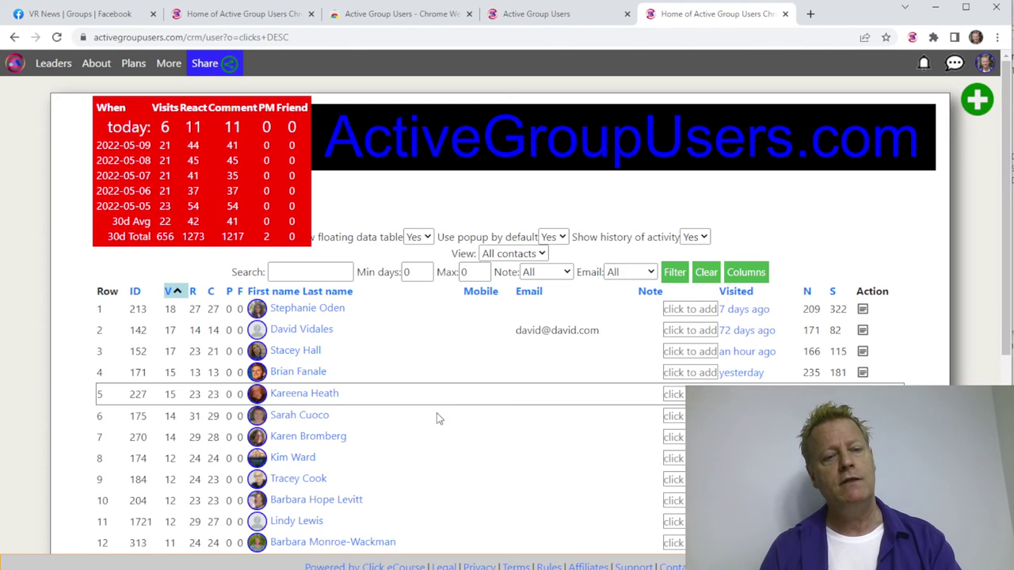
{"action": "scroll", "coordinate": [436, 418], "scroll_direction": "down", "scroll_amount": 2}
{"action": "scroll", "coordinate": [435, 362], "scroll_direction": "up", "scroll_amount": 3}
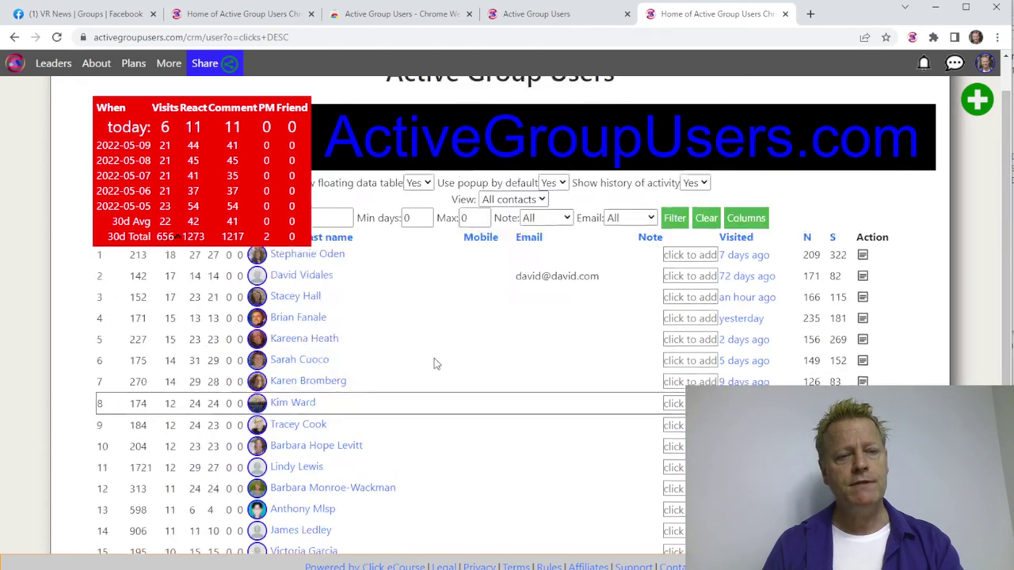
{"action": "scroll", "coordinate": [400, 410], "scroll_direction": "down", "scroll_amount": 1}
{"action": "scroll", "coordinate": [400, 411], "scroll_direction": "down", "scroll_amount": 4}
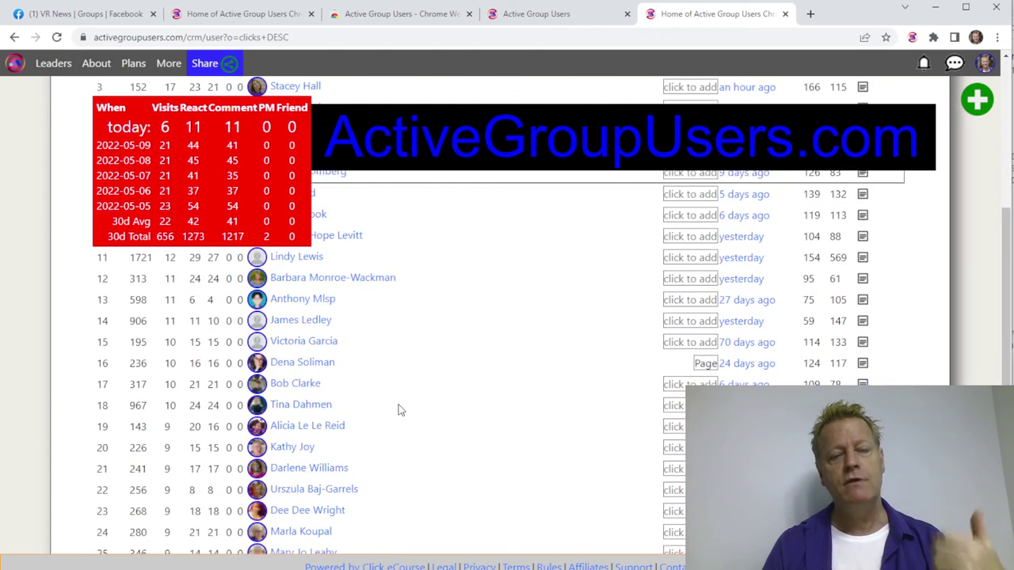
{"action": "scroll", "coordinate": [401, 408], "scroll_direction": "up", "scroll_amount": 5}
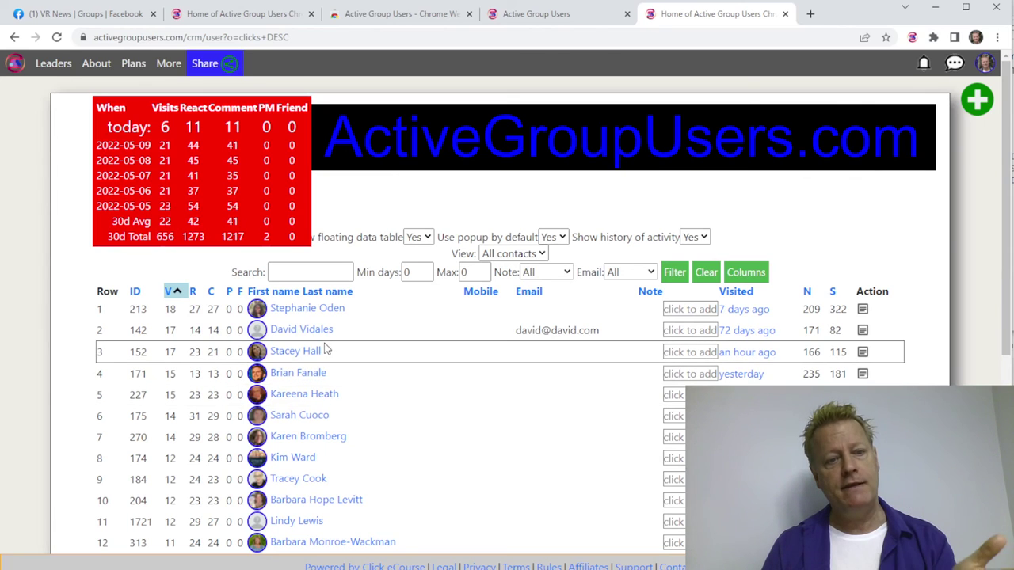
Step: Open the most visited contact's details and Facebook profile, look over the profile, and close its chat and page
{"action": "left_click", "coordinate": [307, 308]}
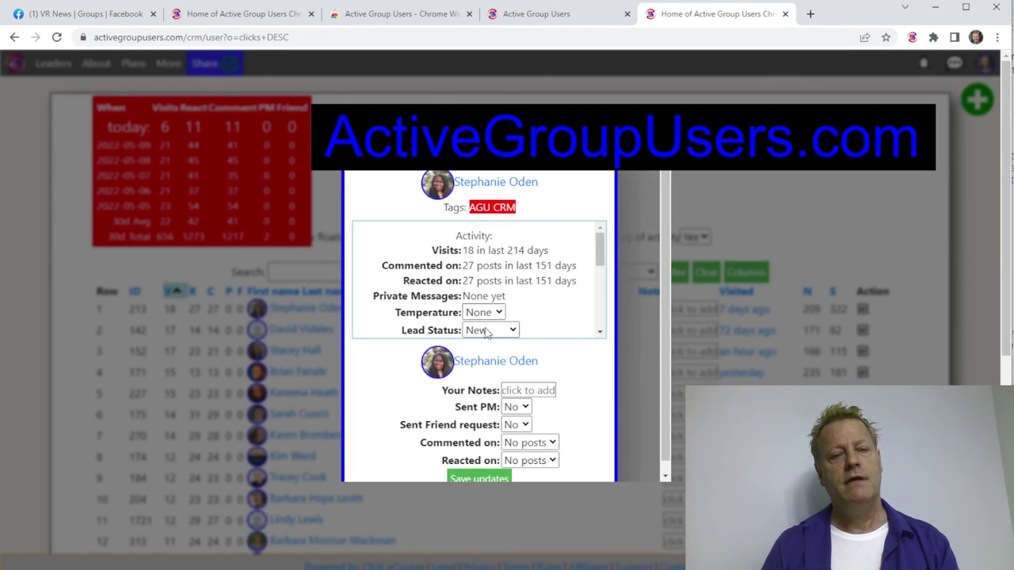
{"action": "left_click", "coordinate": [480, 364]}
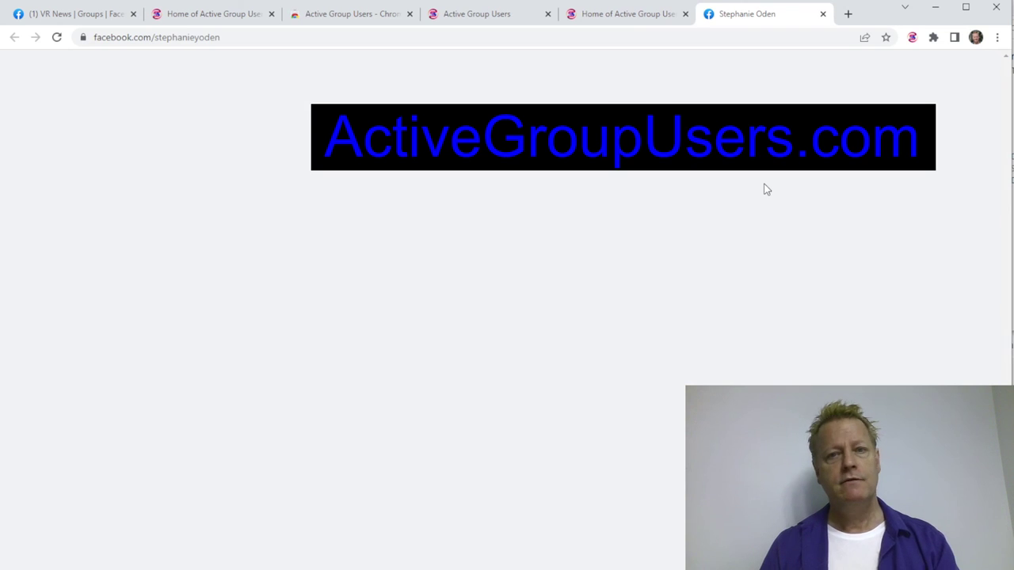
{"action": "scroll", "coordinate": [663, 206], "scroll_direction": "up", "scroll_amount": 3}
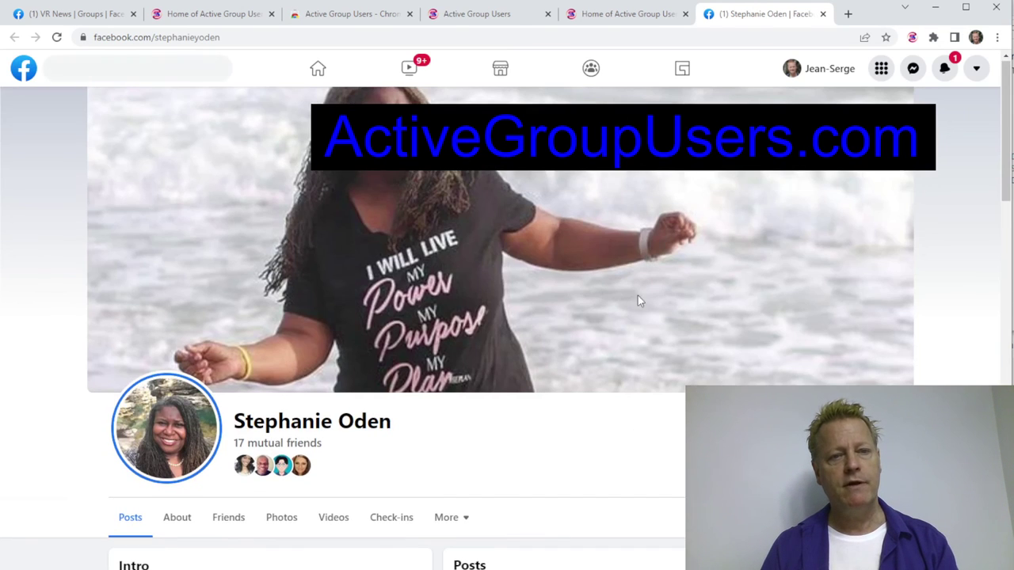
{"action": "scroll", "coordinate": [640, 277], "scroll_direction": "down", "scroll_amount": 5}
{"action": "scroll", "coordinate": [803, 196], "scroll_direction": "up", "scroll_amount": 2}
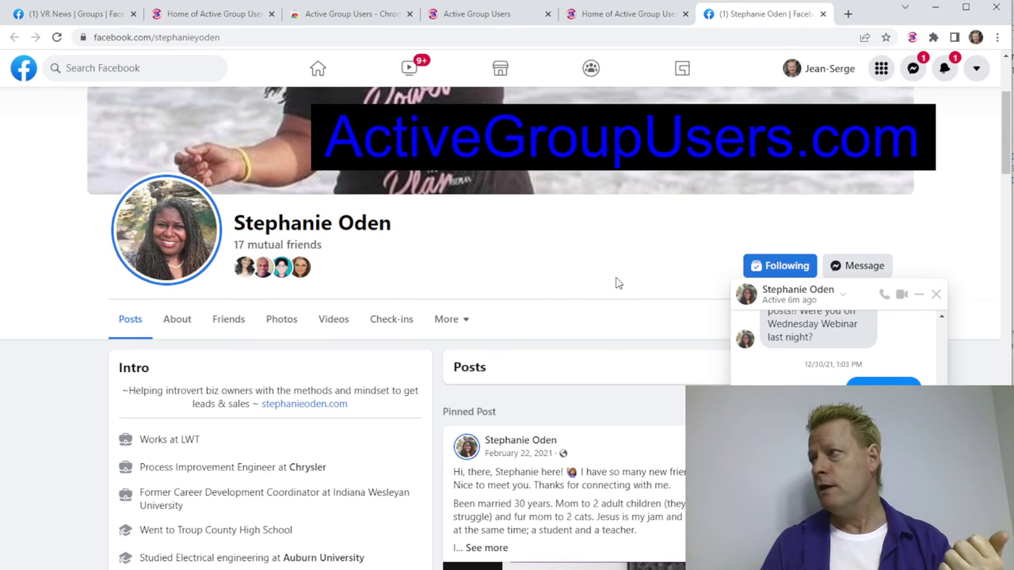
{"action": "left_click", "coordinate": [936, 294]}
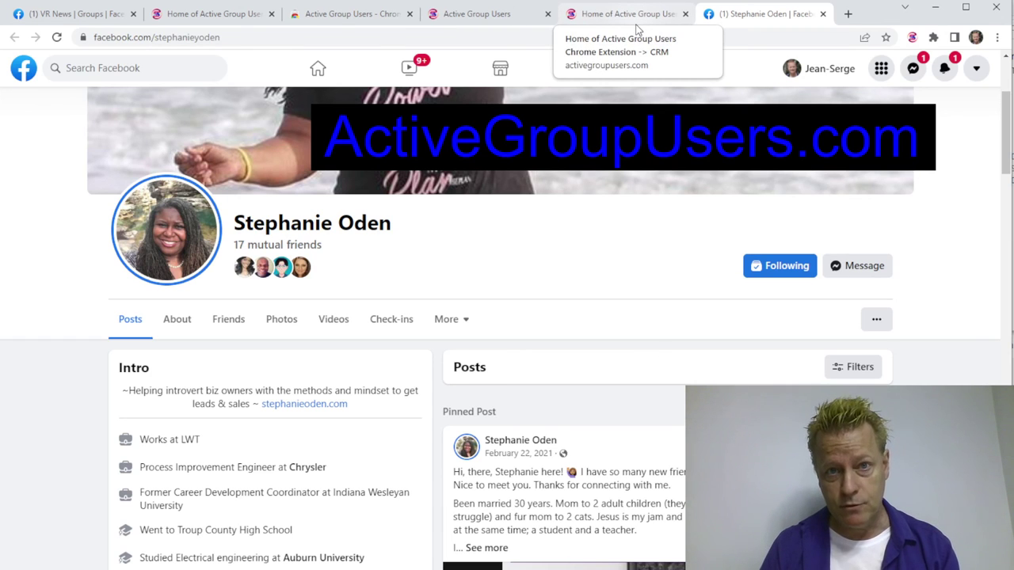
{"action": "left_click", "coordinate": [823, 15]}
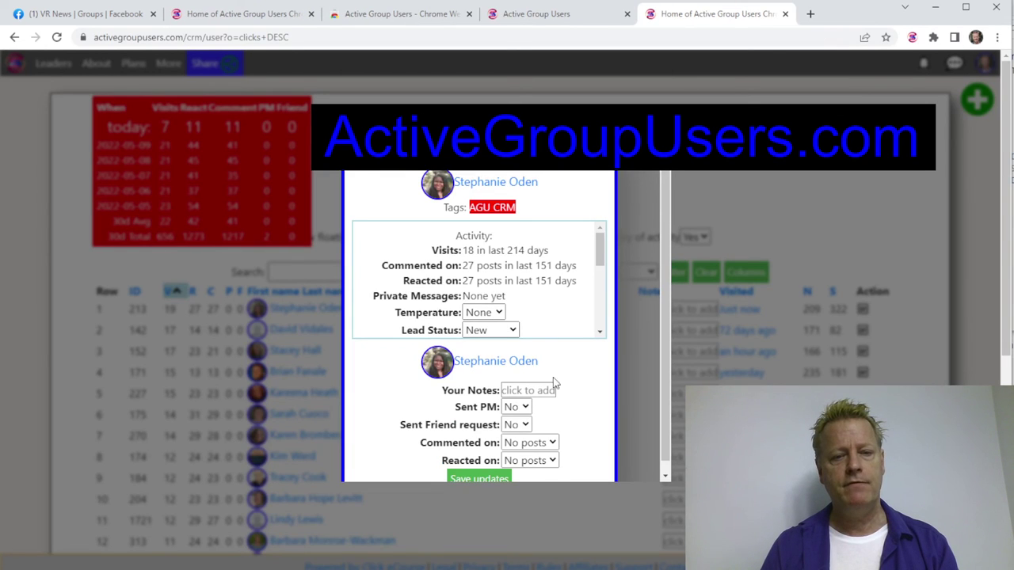
Step: Review the Sent PM and Lead Status options in the contact's details without changing them, and close the details
{"action": "left_click", "coordinate": [516, 406]}
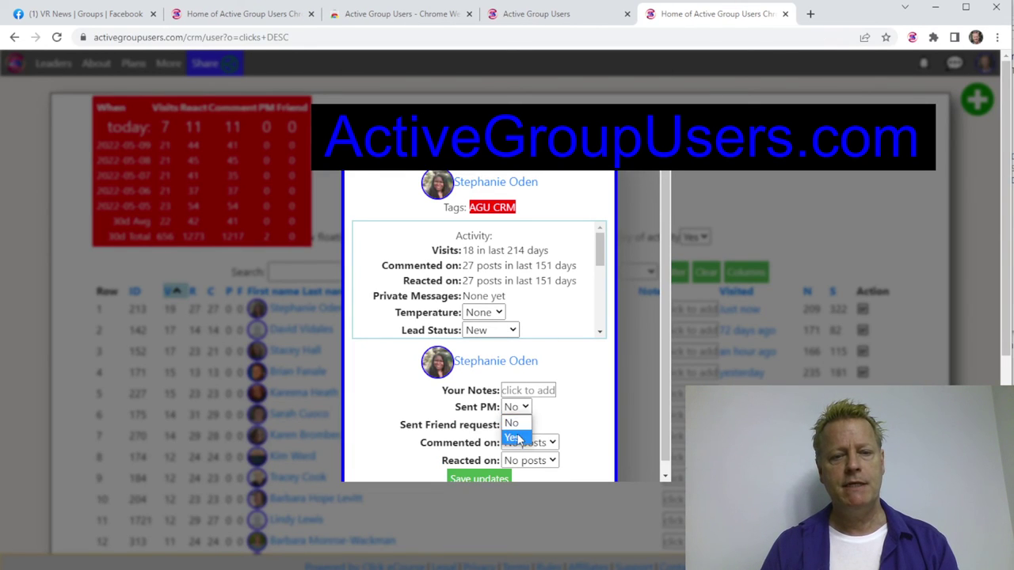
{"action": "left_click", "coordinate": [514, 420]}
{"action": "scroll", "coordinate": [500, 316], "scroll_direction": "down", "scroll_amount": 2}
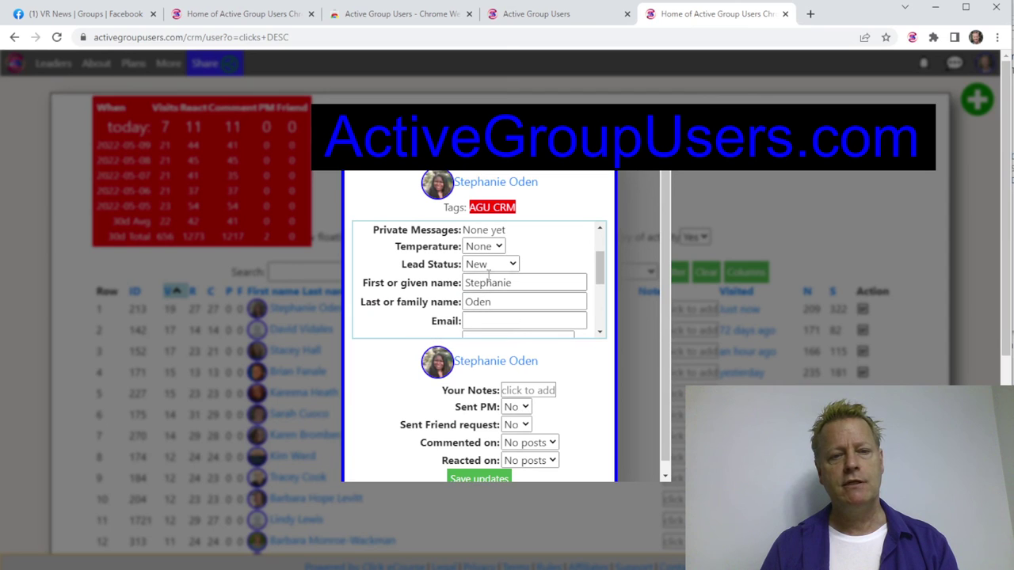
{"action": "left_click", "coordinate": [488, 267]}
{"action": "left_click", "coordinate": [534, 251]}
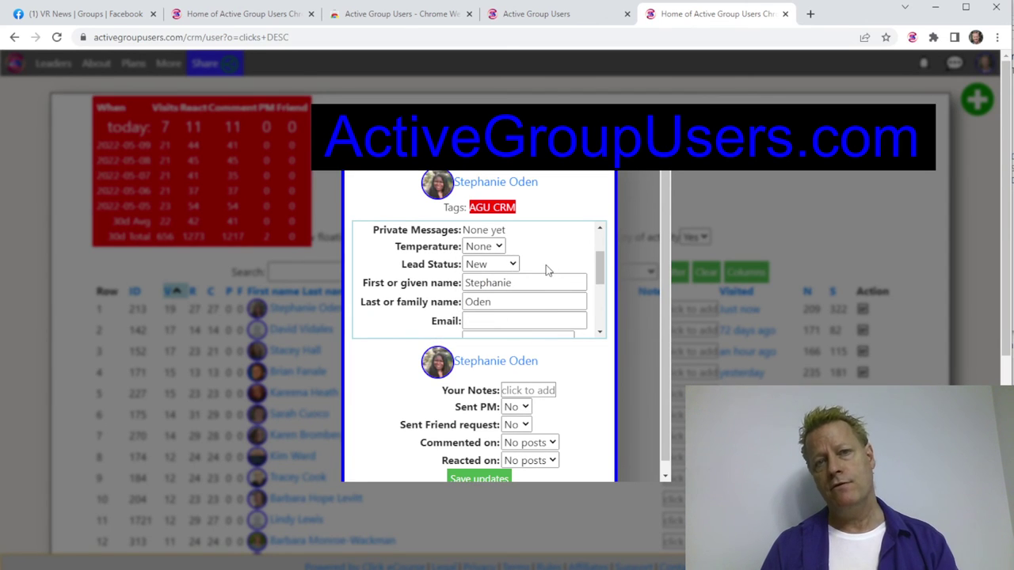
{"action": "left_click", "coordinate": [744, 214]}
Step: Switch to the Notepad lead notes and add the item "- Update lead status and temperature based on results" under point 3
{"action": "key", "text": "alt+Tab"}
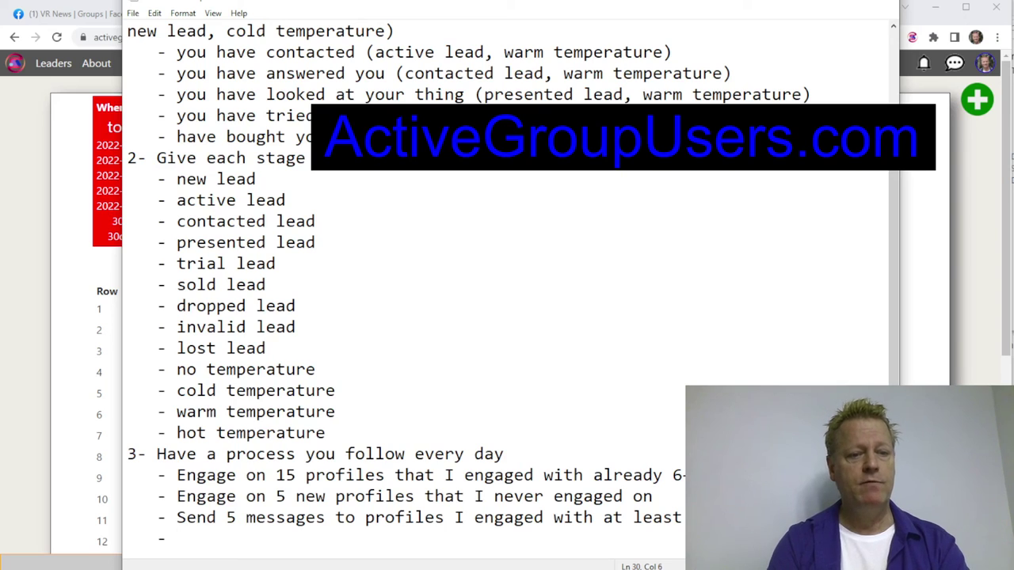
{"action": "type", "text": "- Update"}
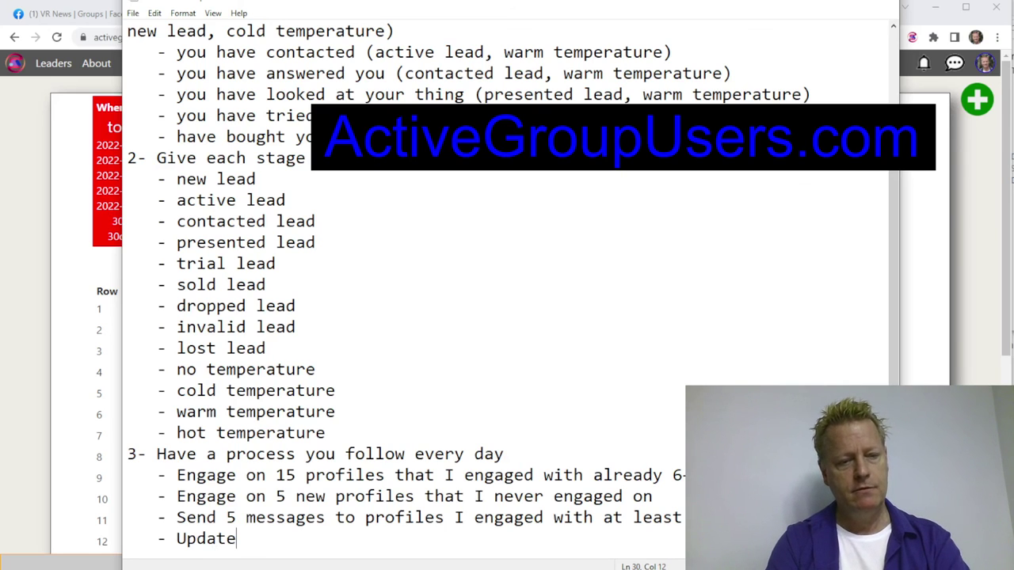
{"action": "type", "text": " lead "}
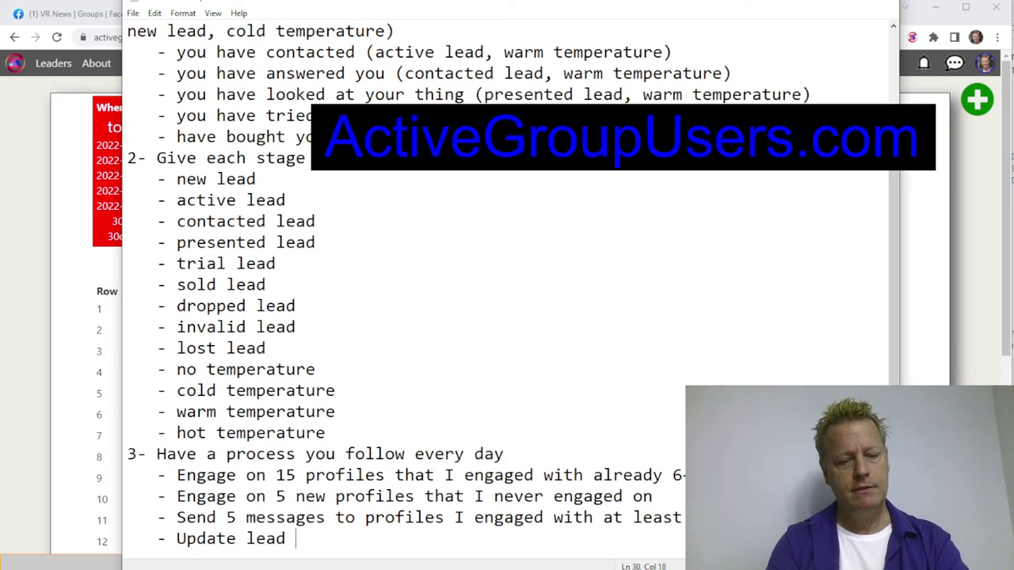
{"action": "type", "text": "status and tem"}
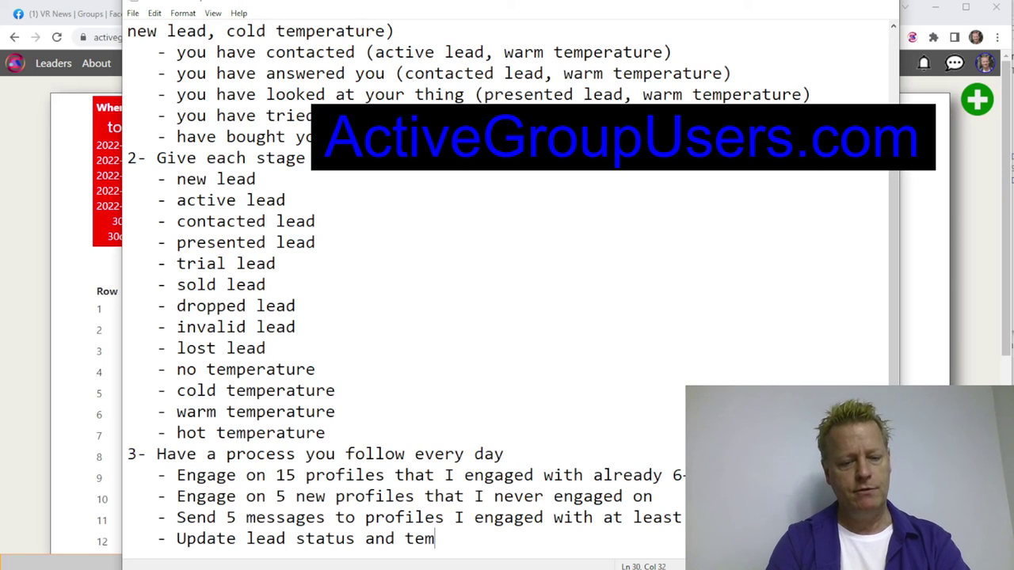
{"action": "type", "text": "perature ba"}
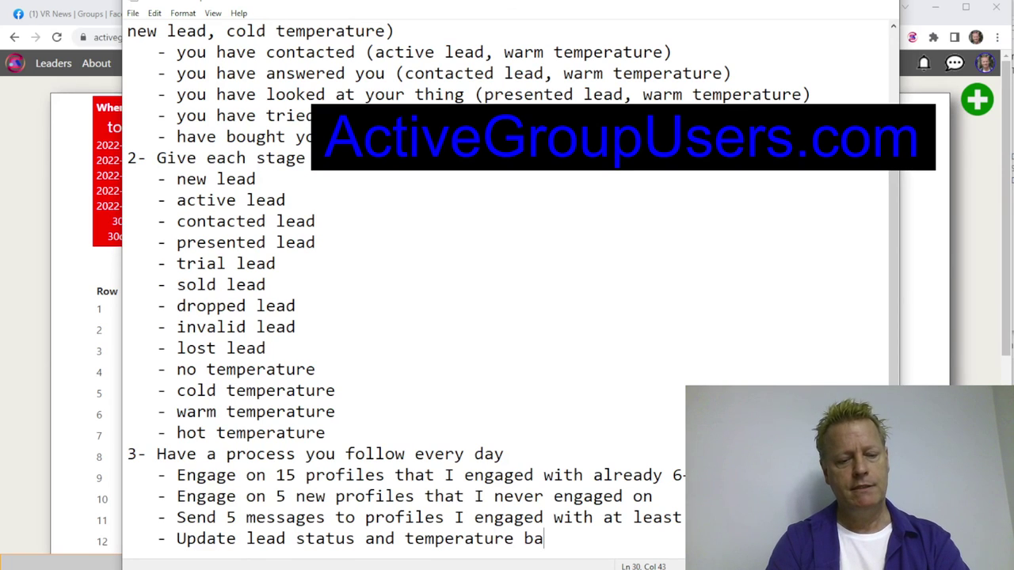
{"action": "type", "text": "sed on results"}
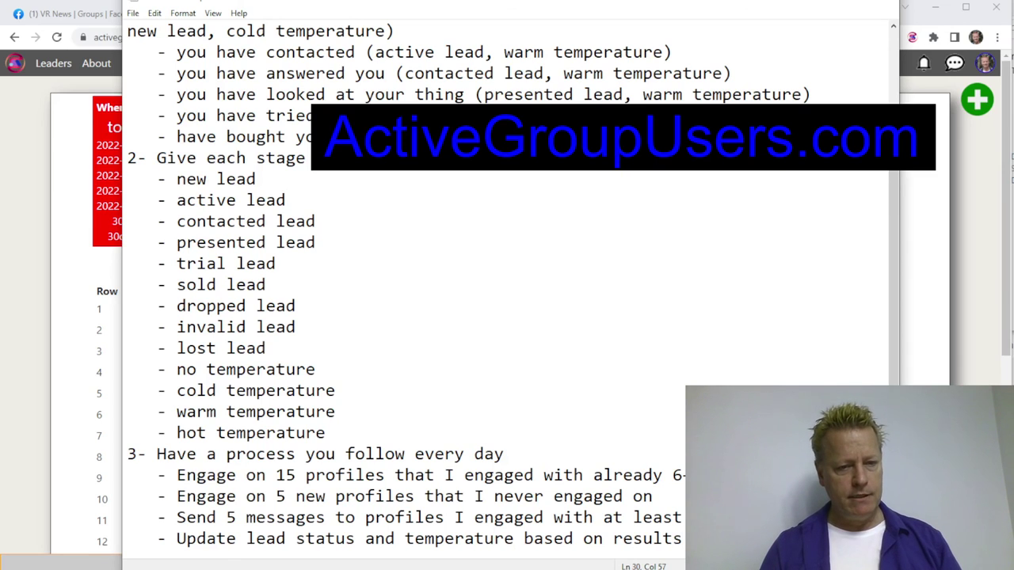
Step: Append "active leads" to the 15 profiles item under point 3 and add blank lines at the end of the notes
{"action": "left_click", "coordinate": [779, 475]}
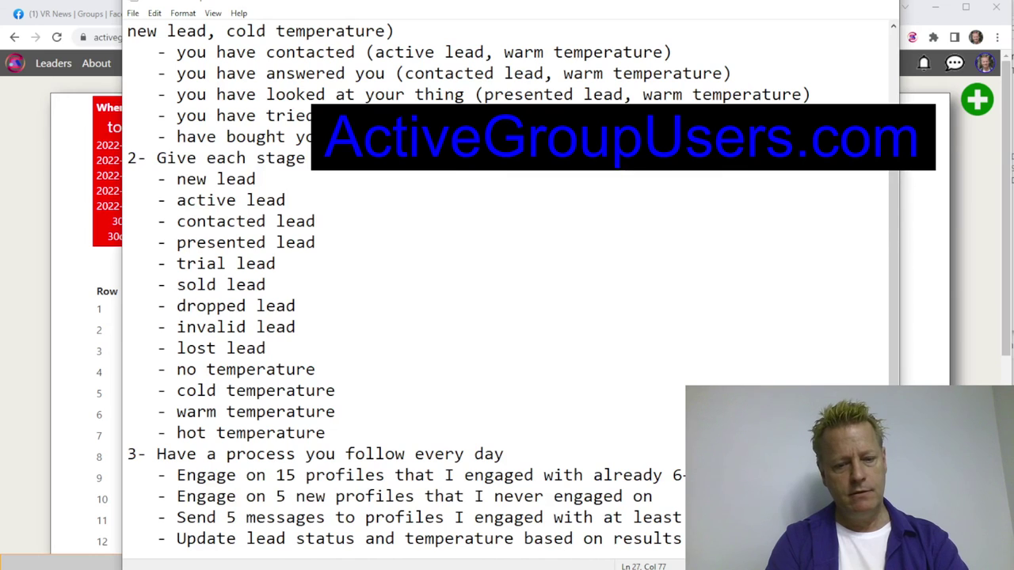
{"action": "type", "text": "active leads"}
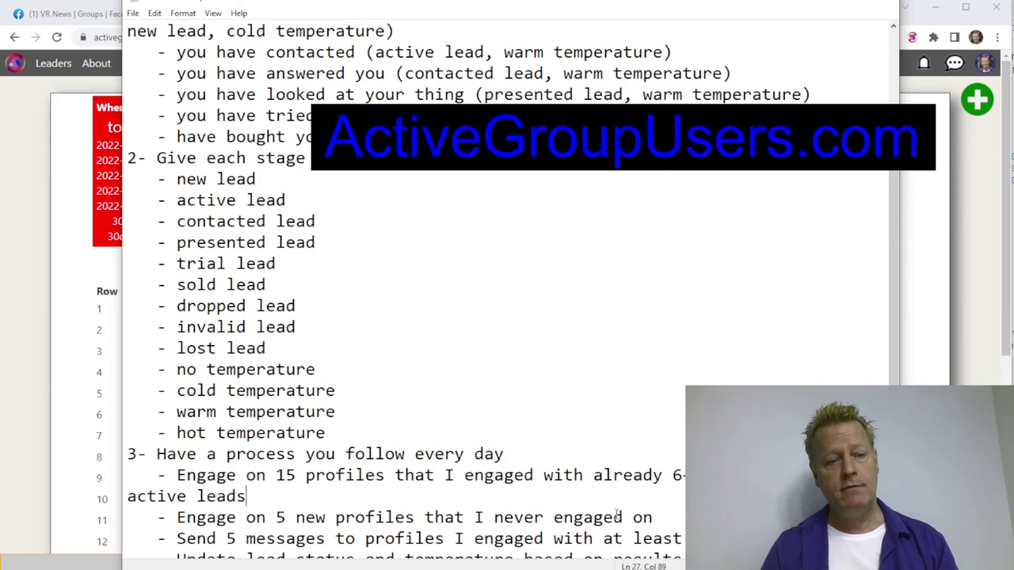
{"action": "scroll", "coordinate": [451, 526], "scroll_direction": "down", "scroll_amount": 1}
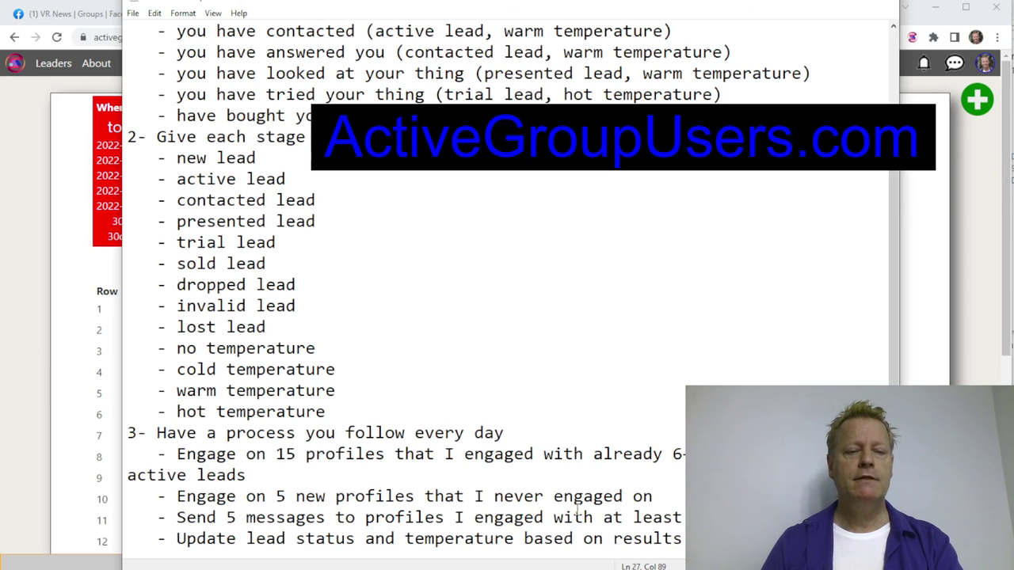
{"action": "key", "text": "ctrl+End"}
{"action": "key", "text": "Return"}
{"action": "key", "text": "Return"}
{"action": "key", "text": "Return"}
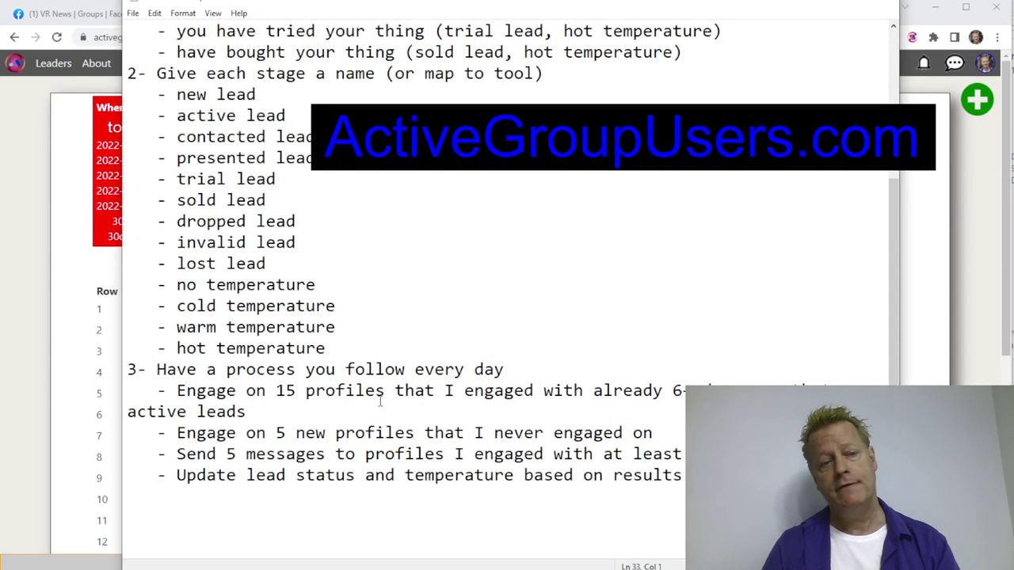
Step: Highlight "15 profiles" and the wording about engaging on 5 new profiles under point 3 while reviewing the daily process
{"action": "left_click_drag", "start_coordinate": [276, 390], "coordinate": [385, 402]}
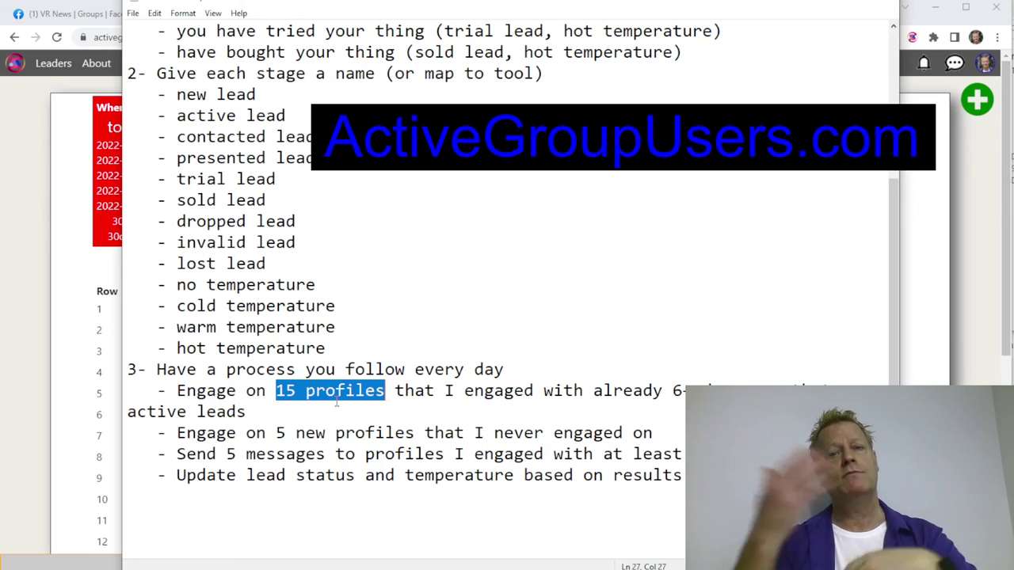
{"action": "left_click_drag", "start_coordinate": [197, 432], "coordinate": [412, 434]}
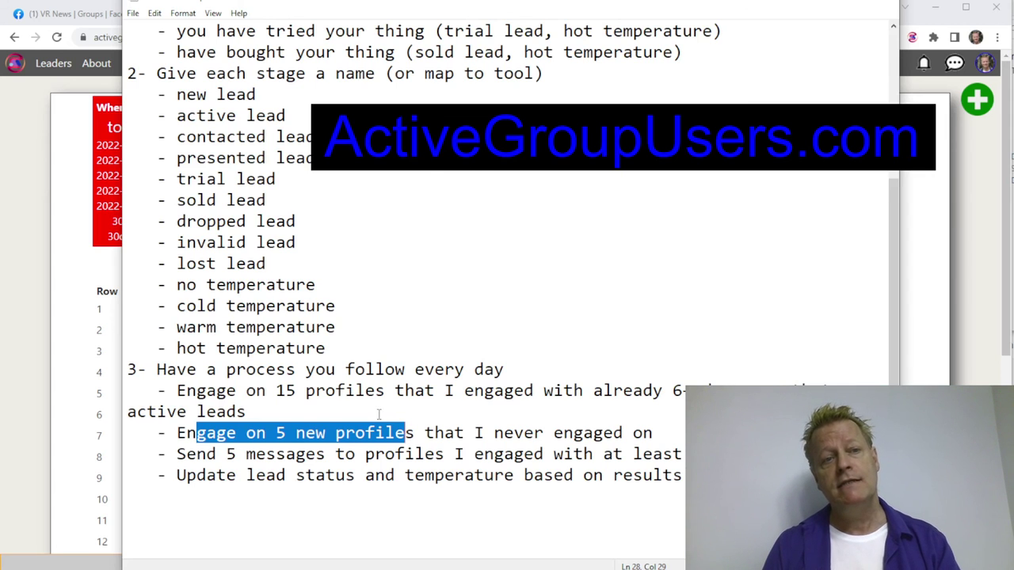
{"action": "scroll", "coordinate": [378, 413], "scroll_direction": "up", "scroll_amount": 4}
{"action": "scroll", "coordinate": [380, 394], "scroll_direction": "down", "scroll_amount": 3}
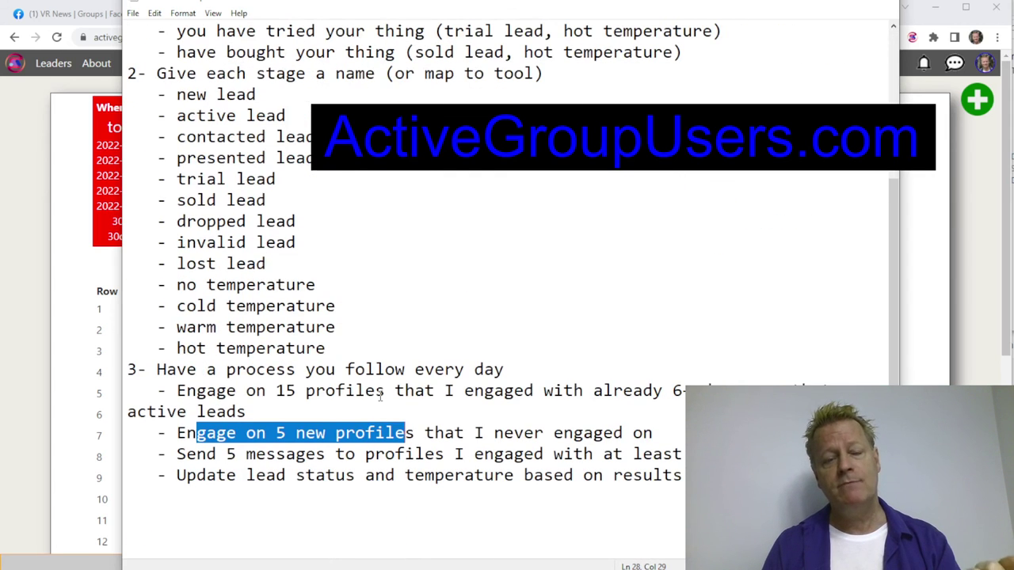